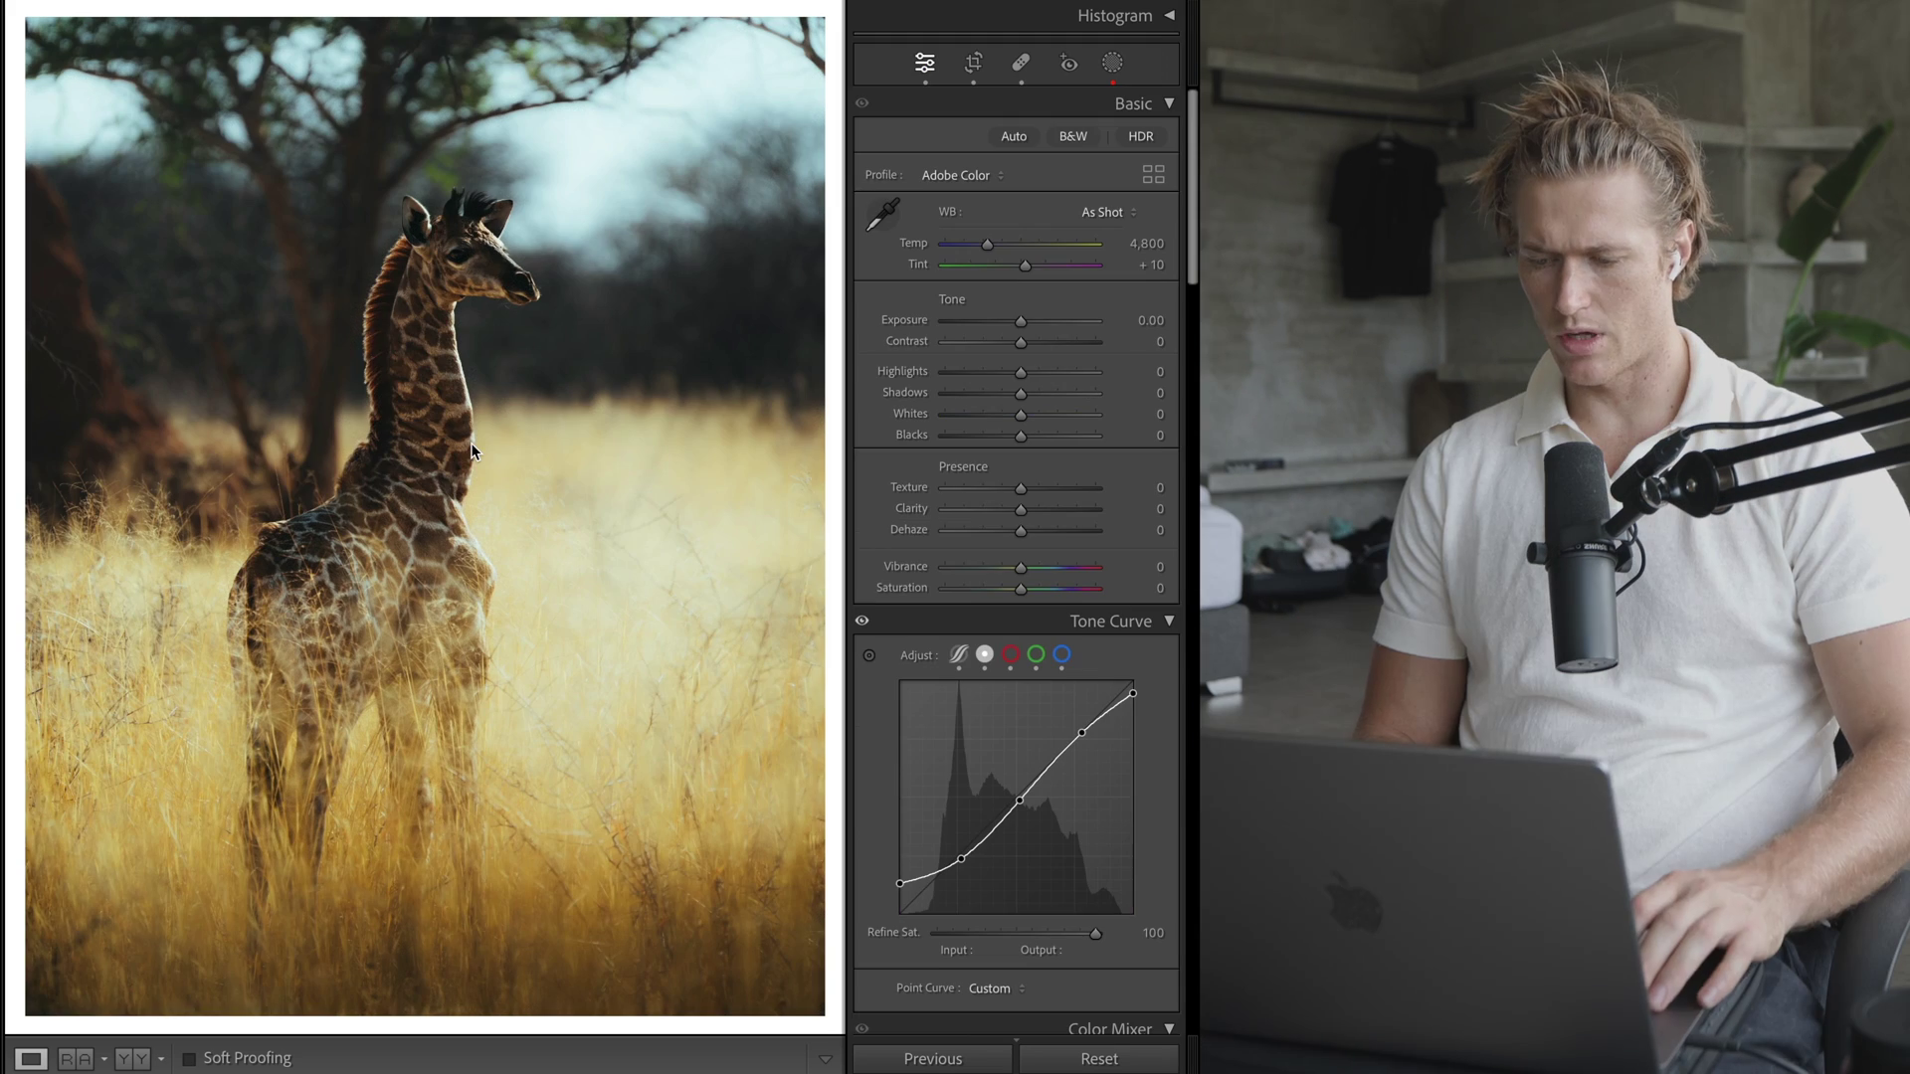
# - Reset the giraffe photo to view its unedited original
pyautogui.click(1127, 1060)
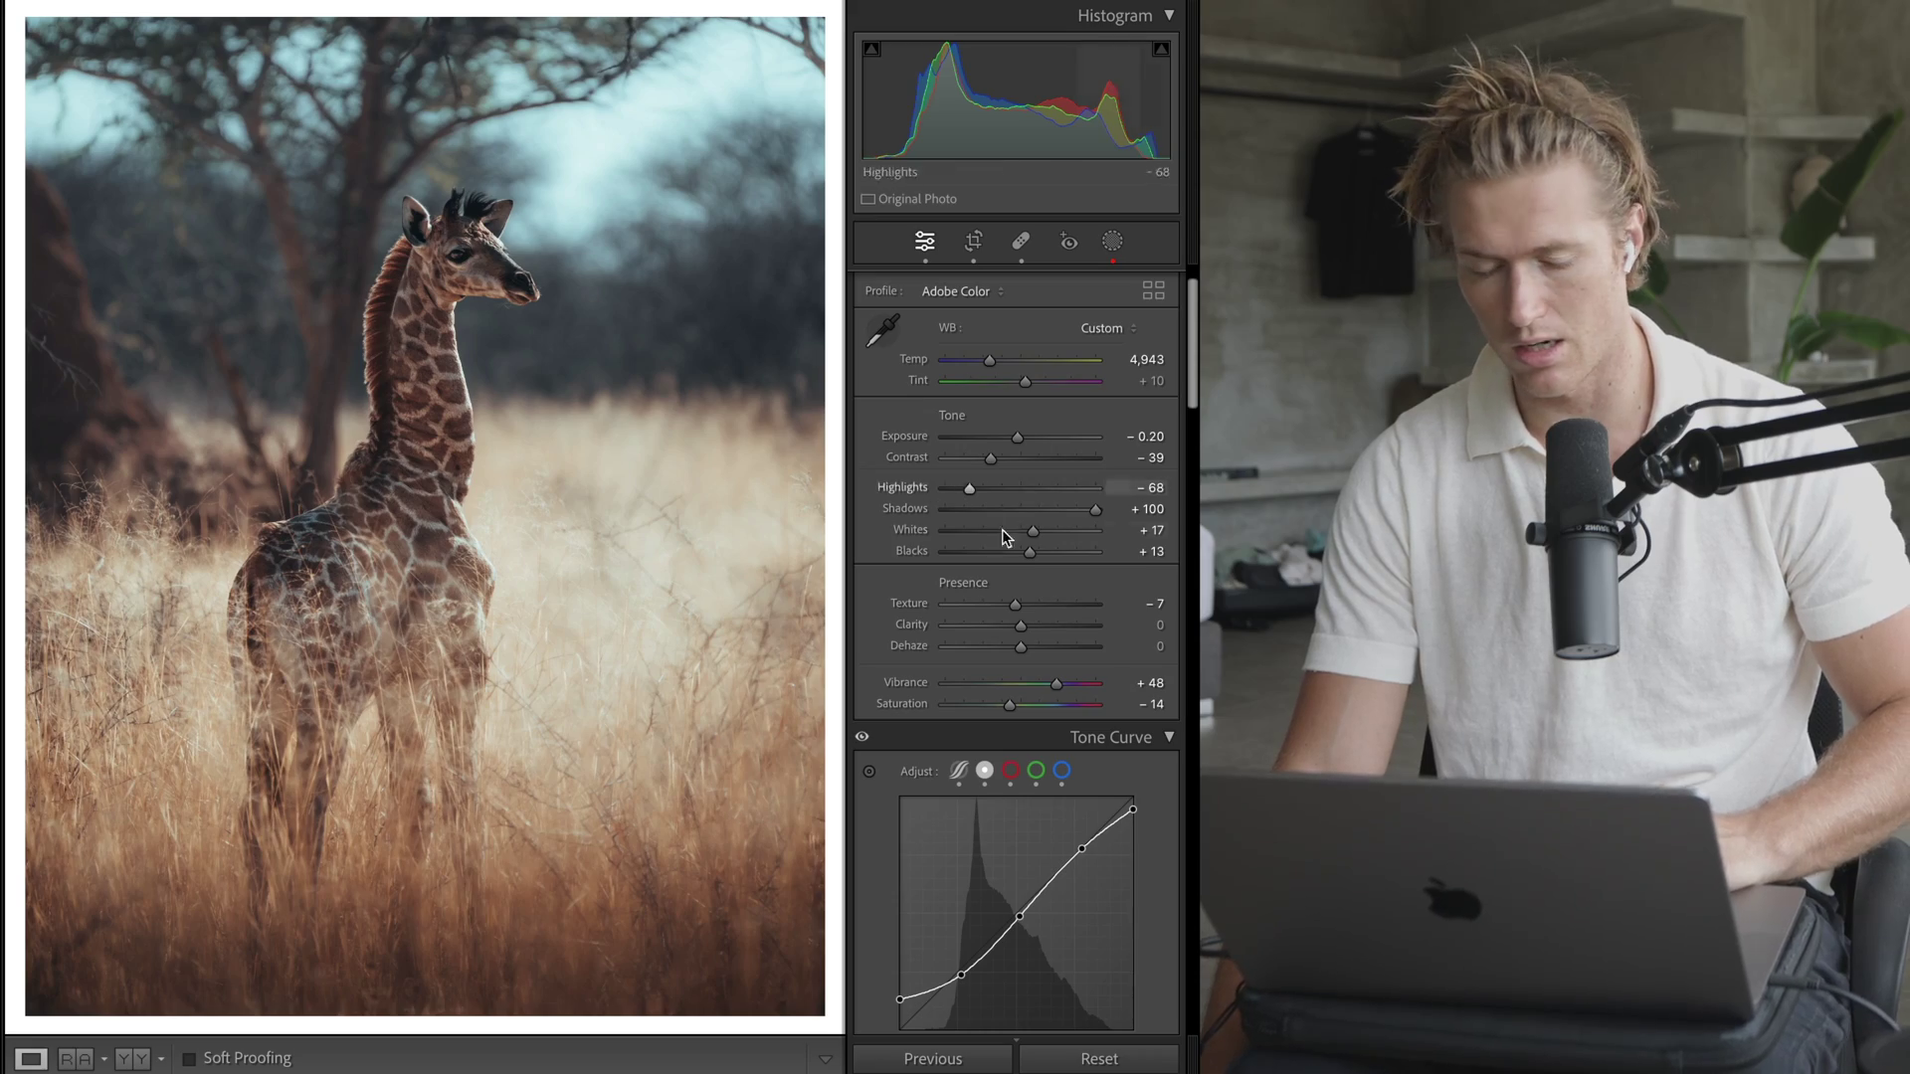
pyautogui.scroll(-10, 1021, 601)
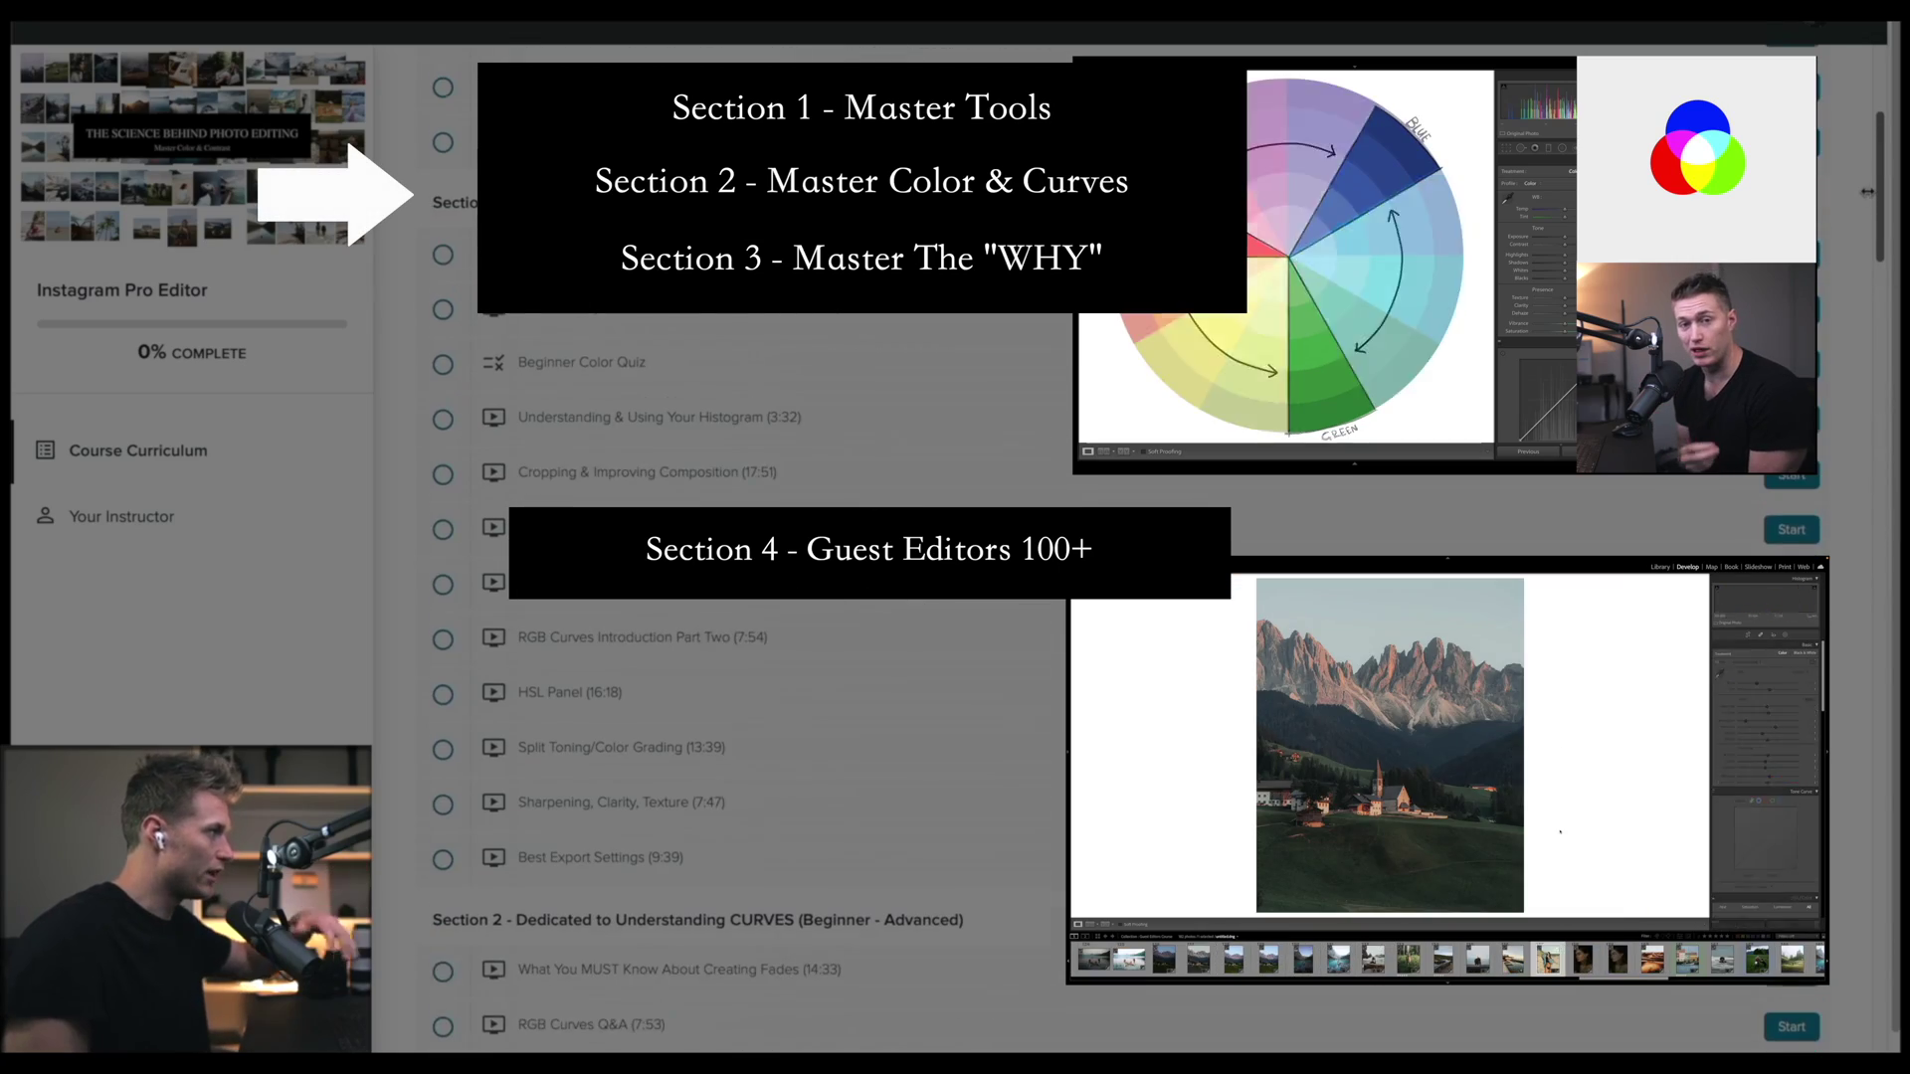
pyautogui.scroll(-15, 1840, 153)
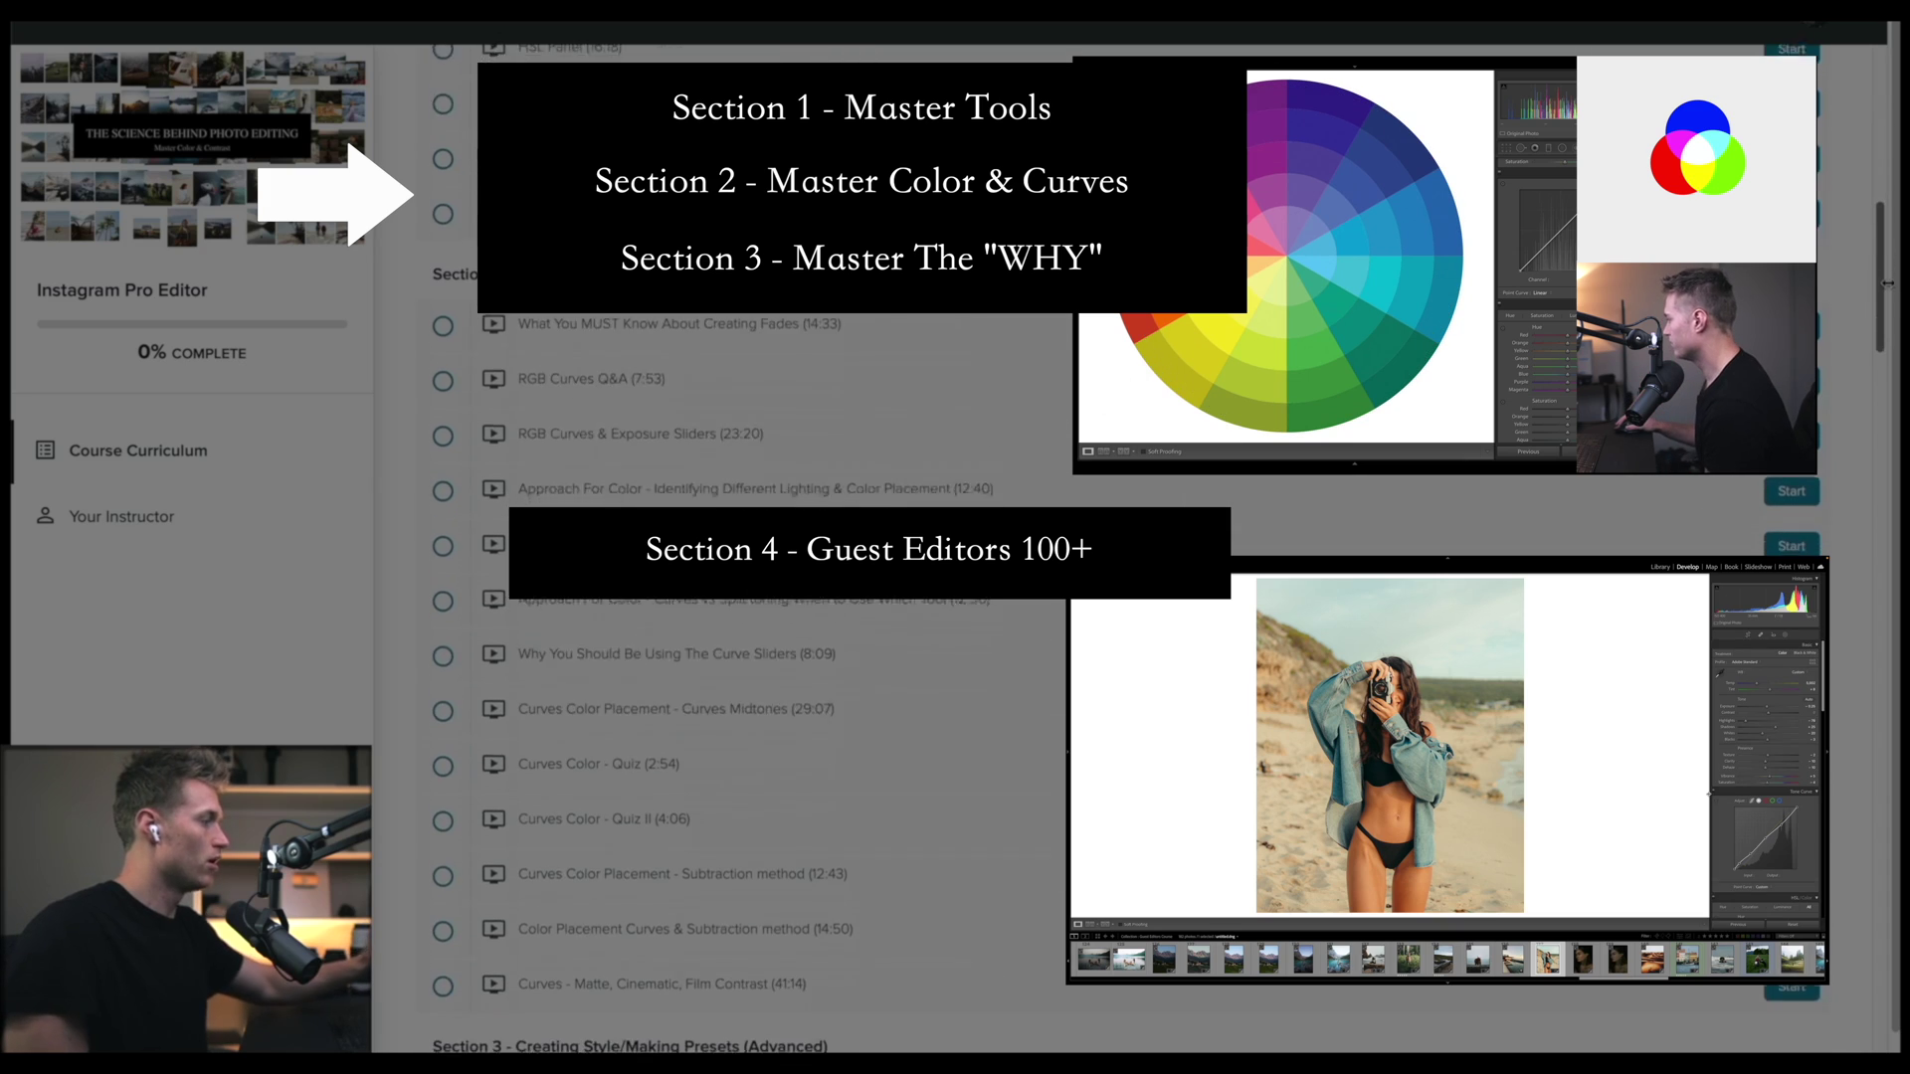
pyautogui.scroll(-6, 1883, 443)
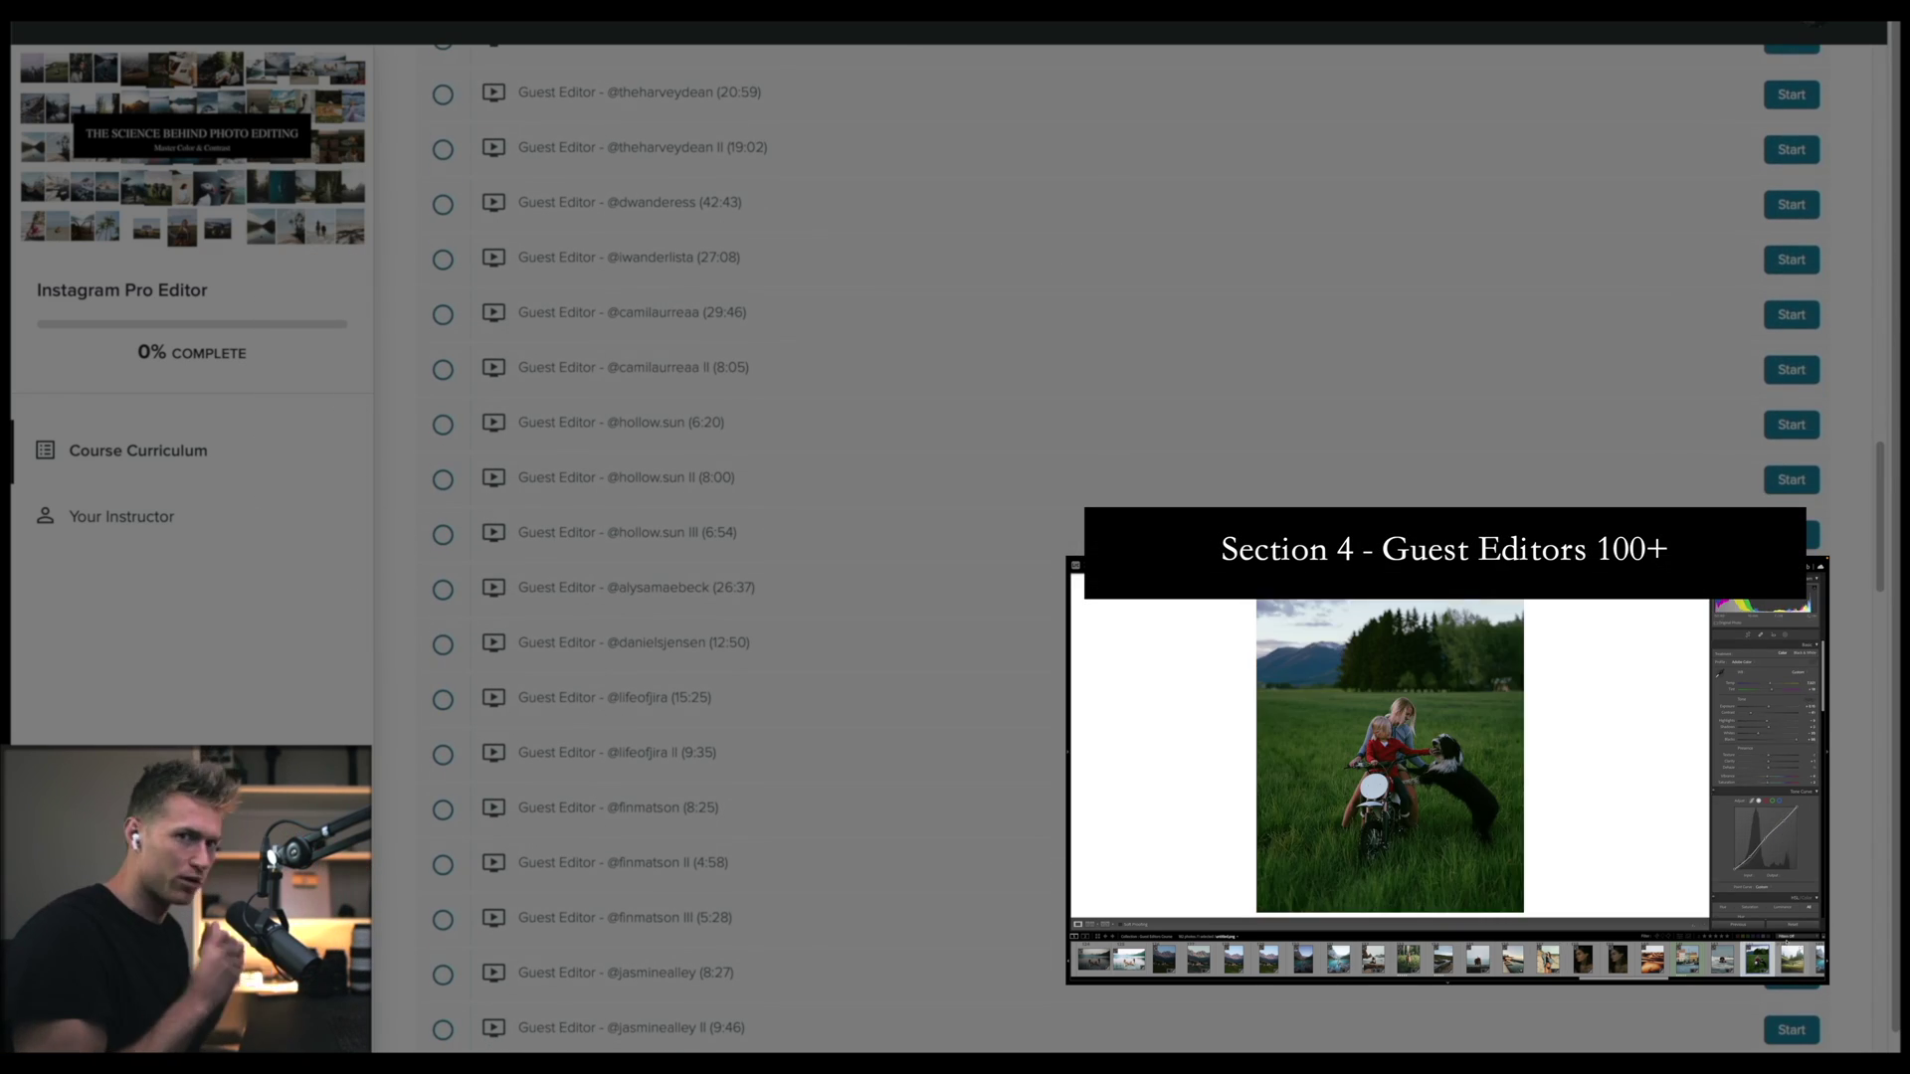
pyautogui.scroll(-3, 1880, 459)
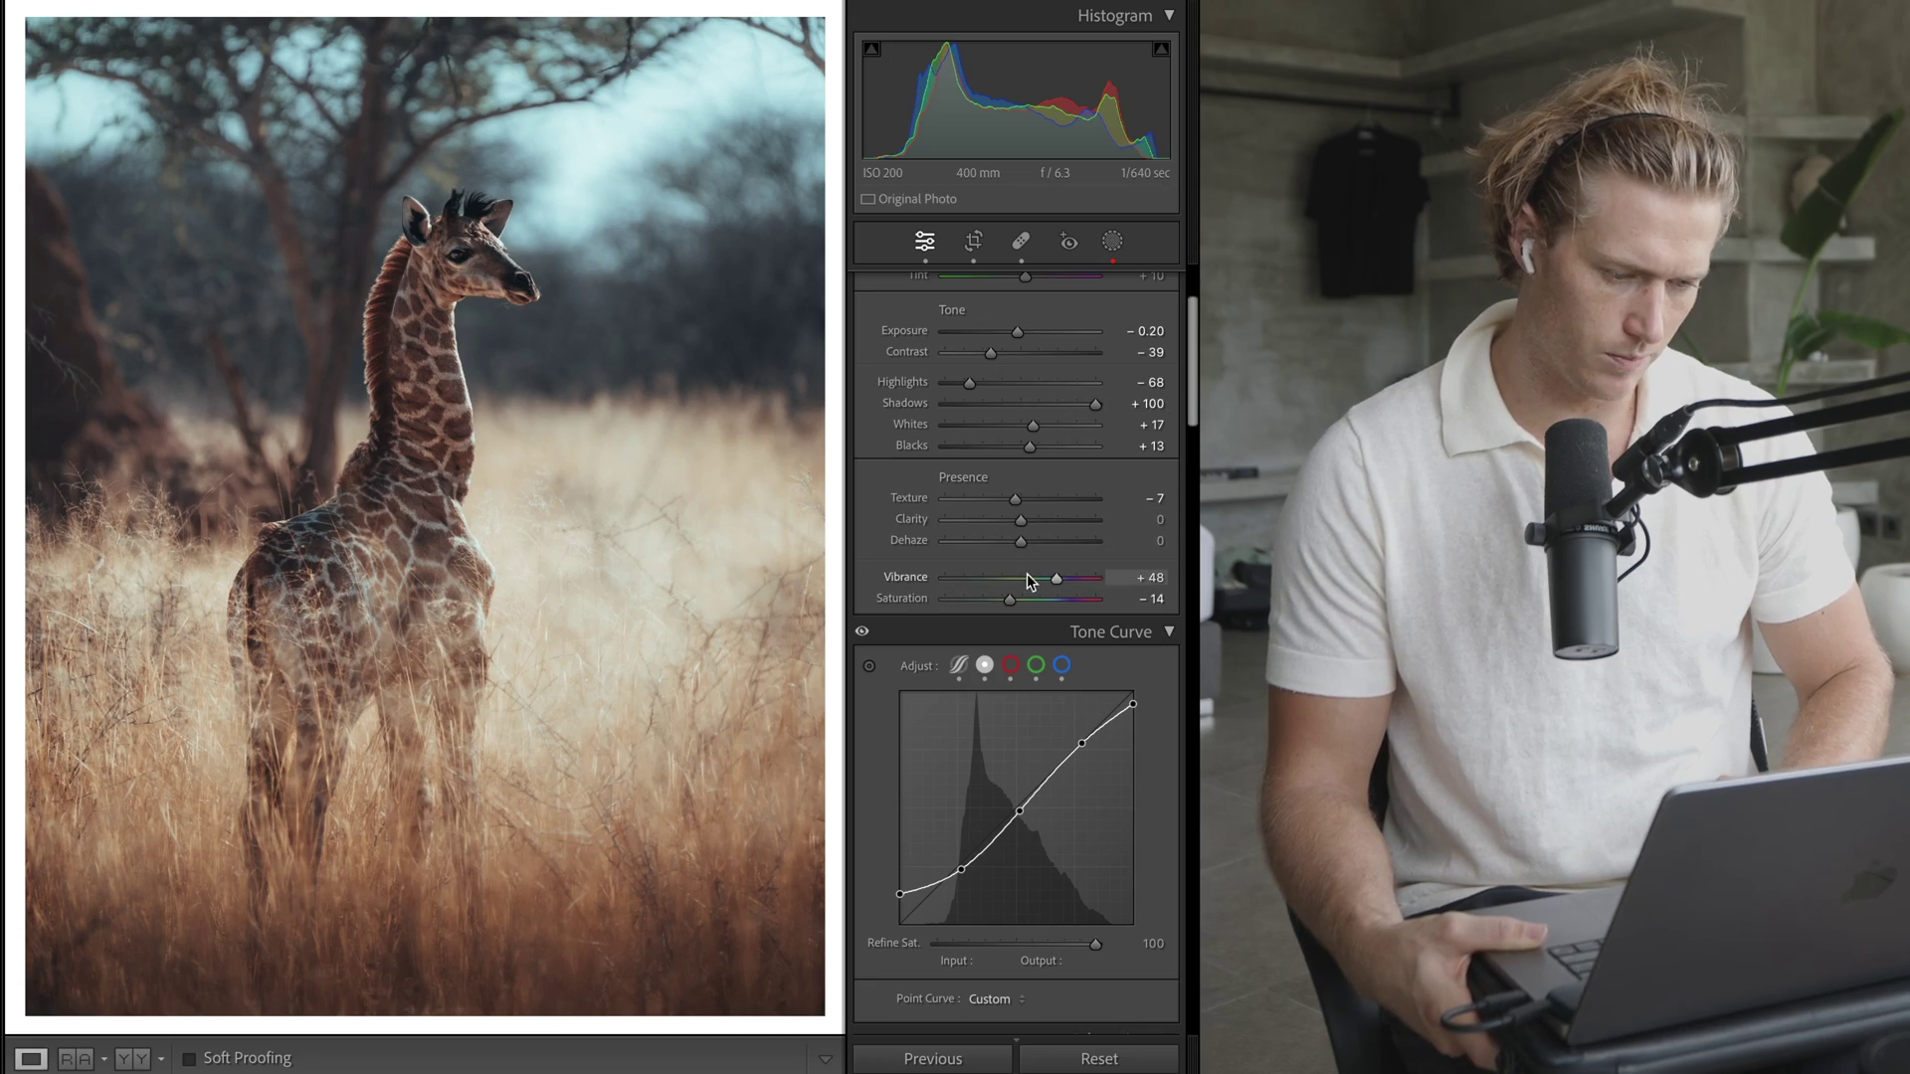
pyautogui.scroll(4, 1027, 582)
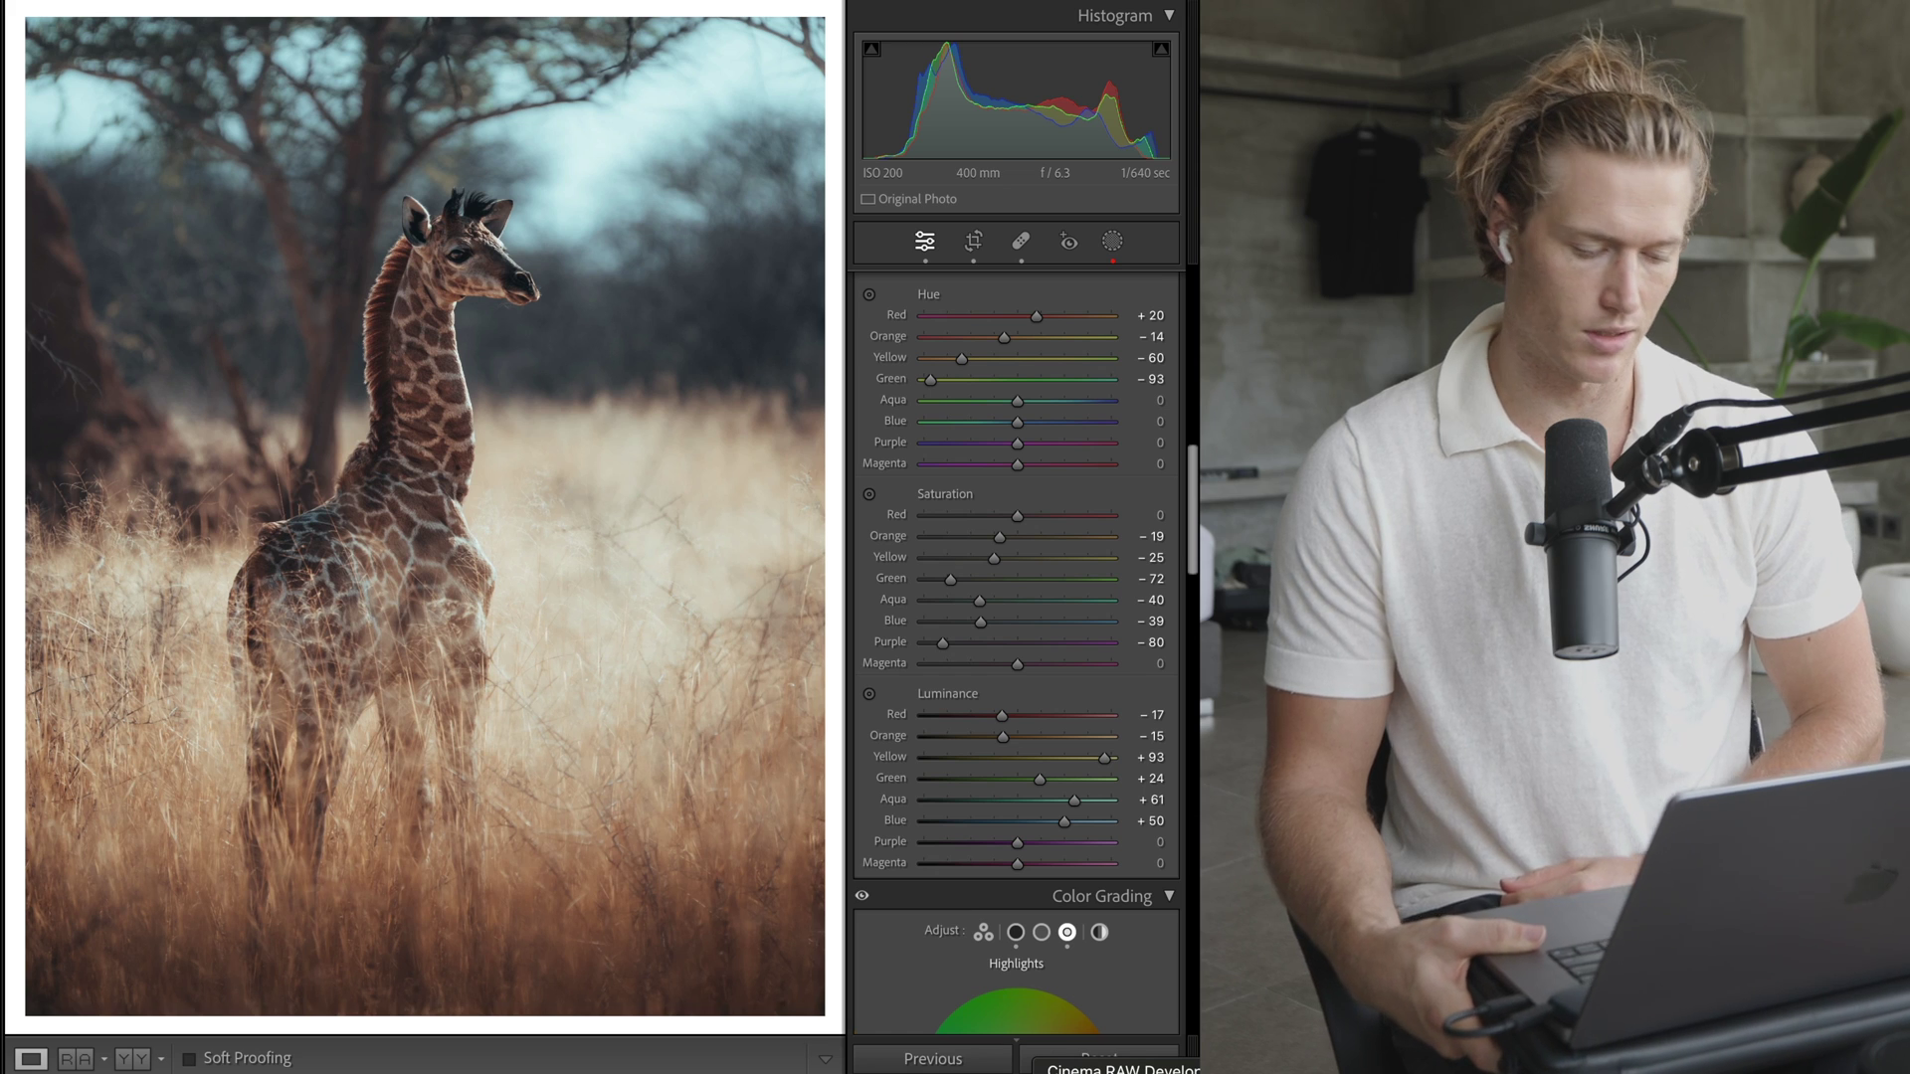
# - Review the HSL and Color Grading panels and a single-channel Tone Curve, then return to Basic
pyautogui.scroll(-15, 1141, 487)
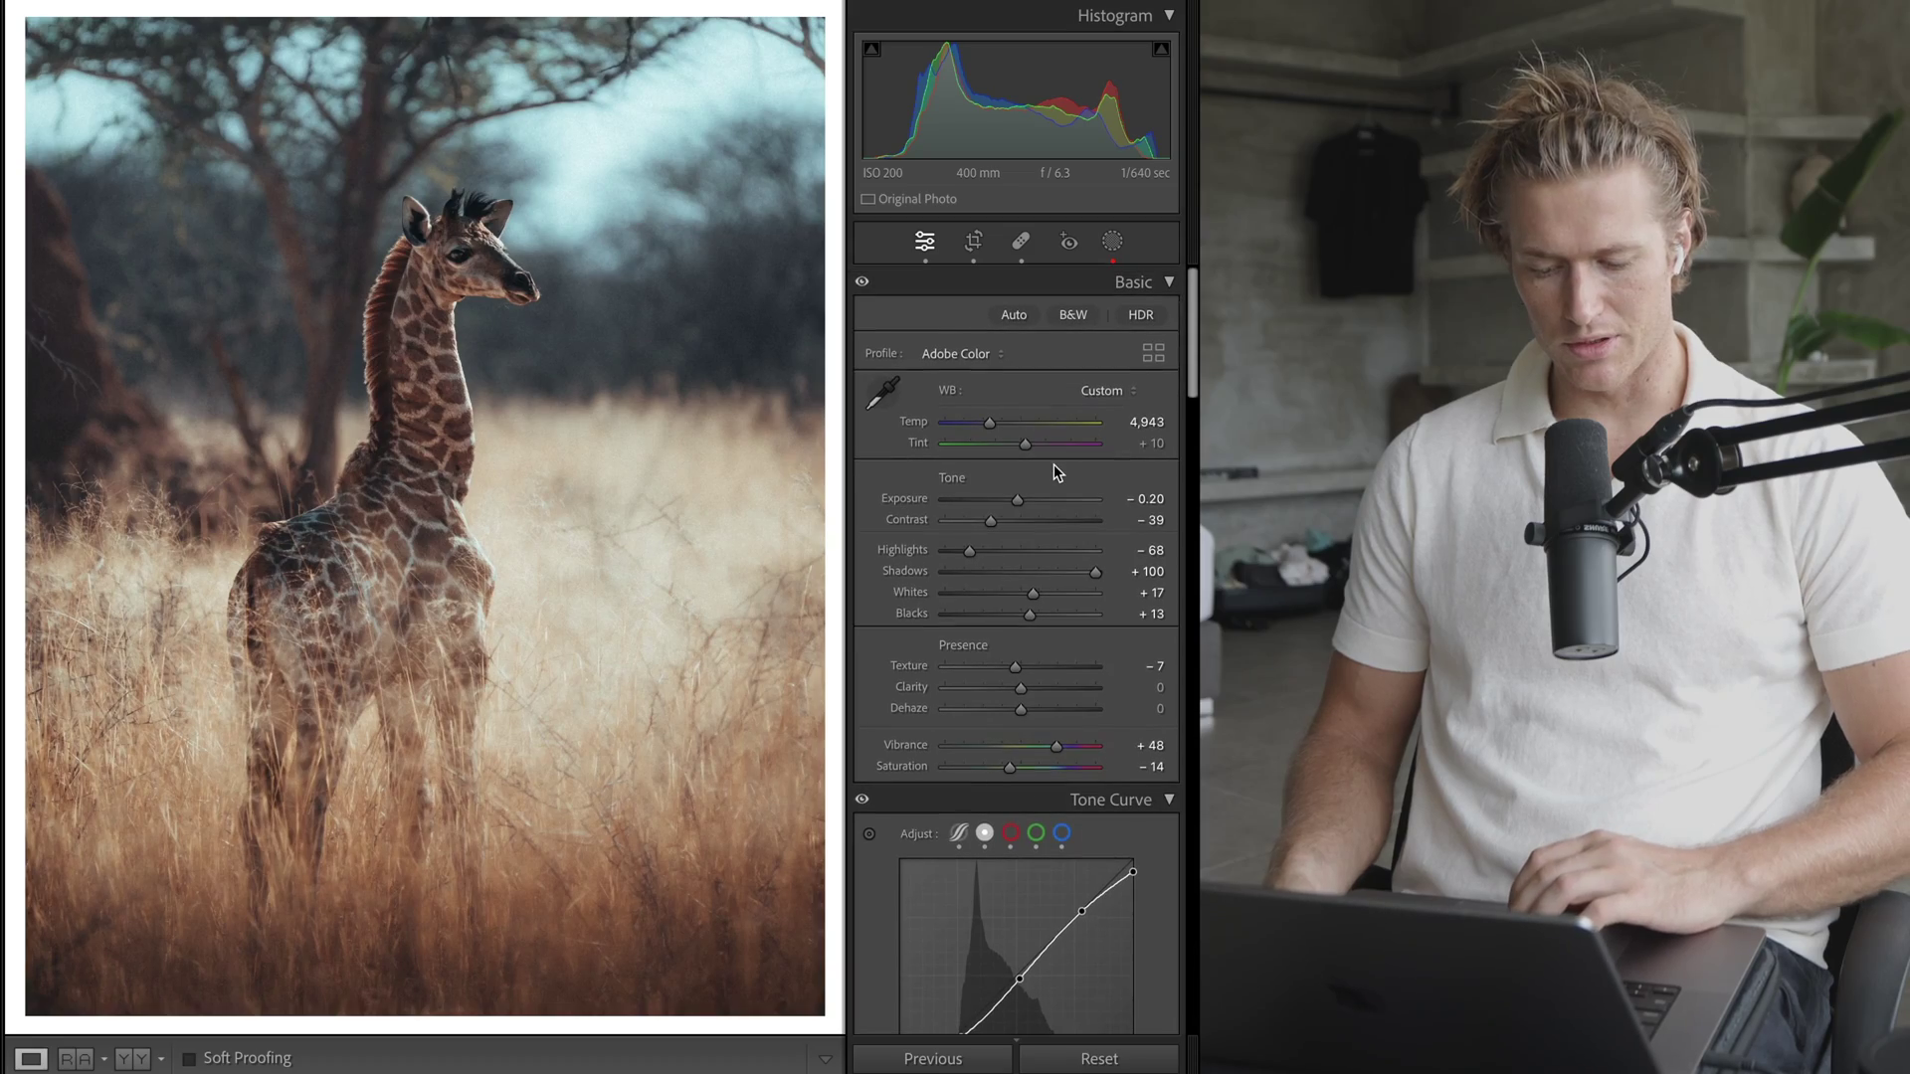
pyautogui.scroll(-3, 1064, 671)
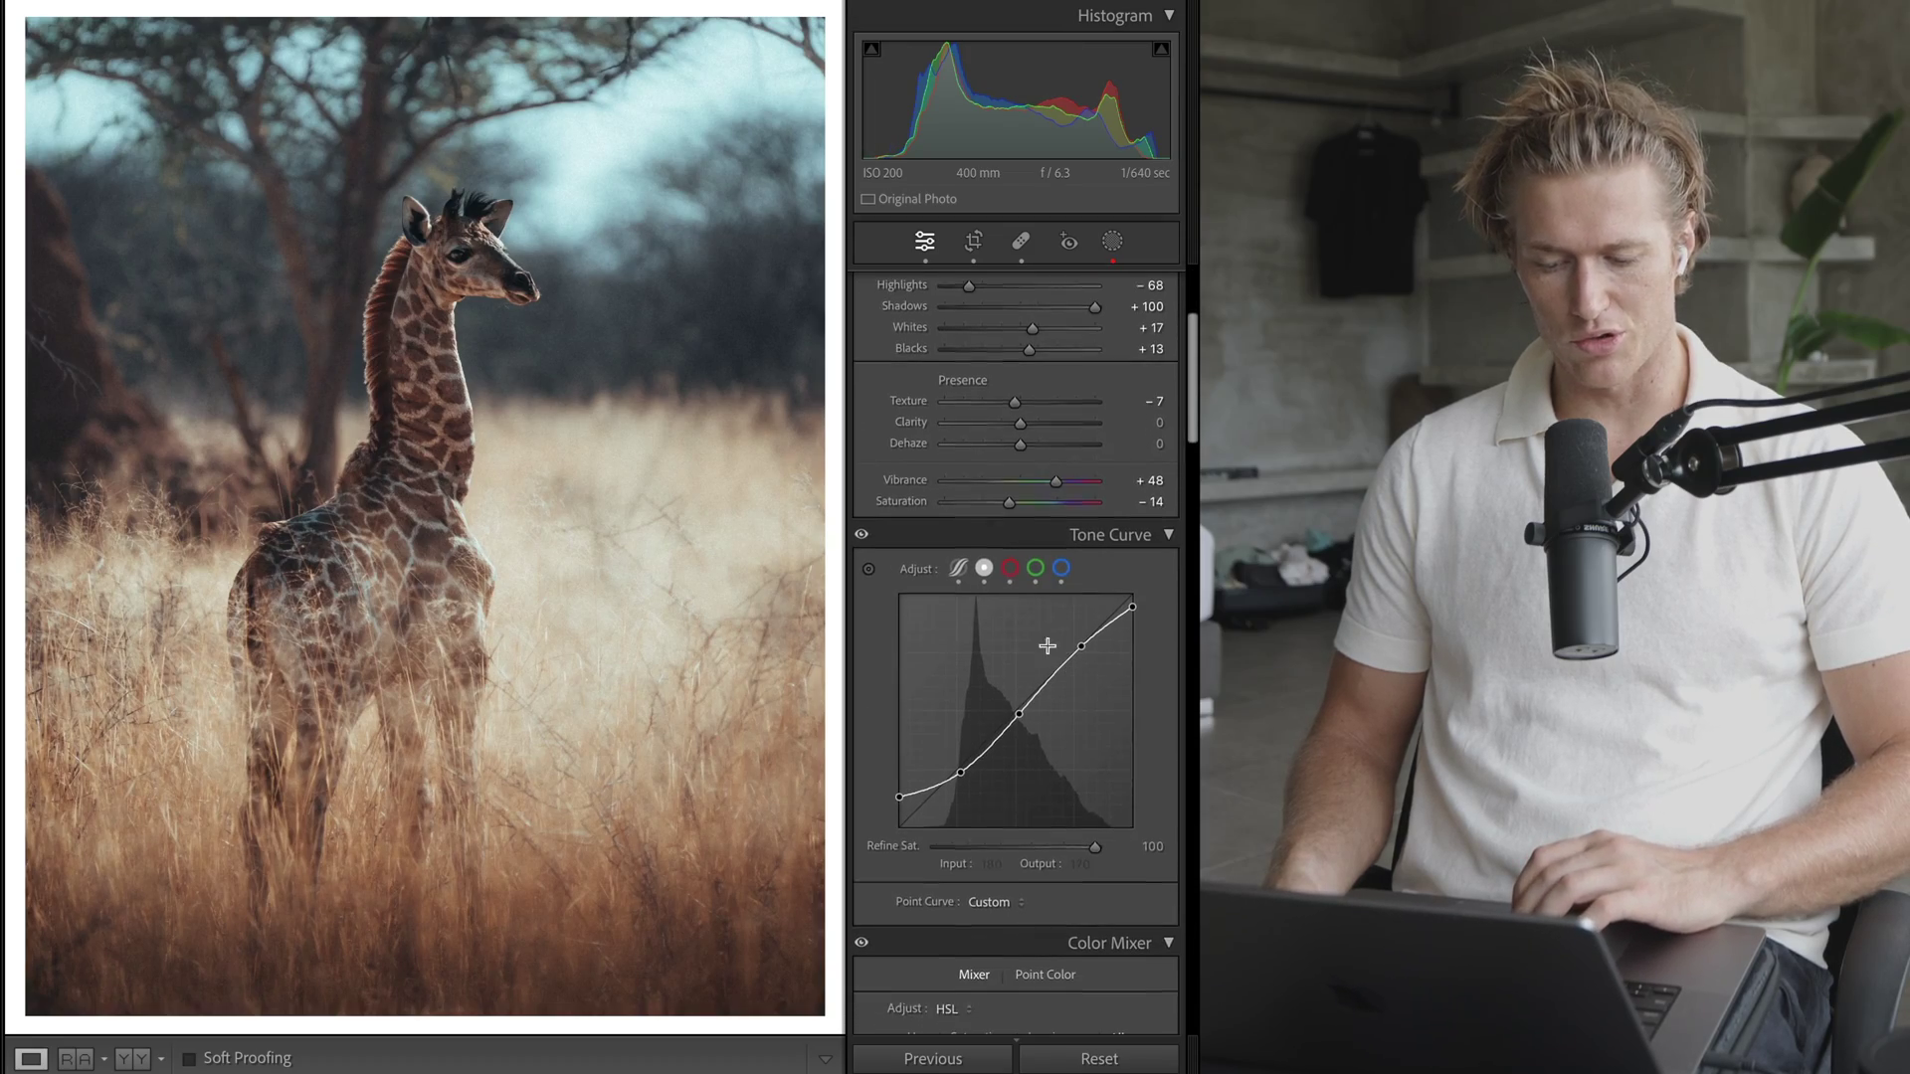
pyautogui.click(1011, 568)
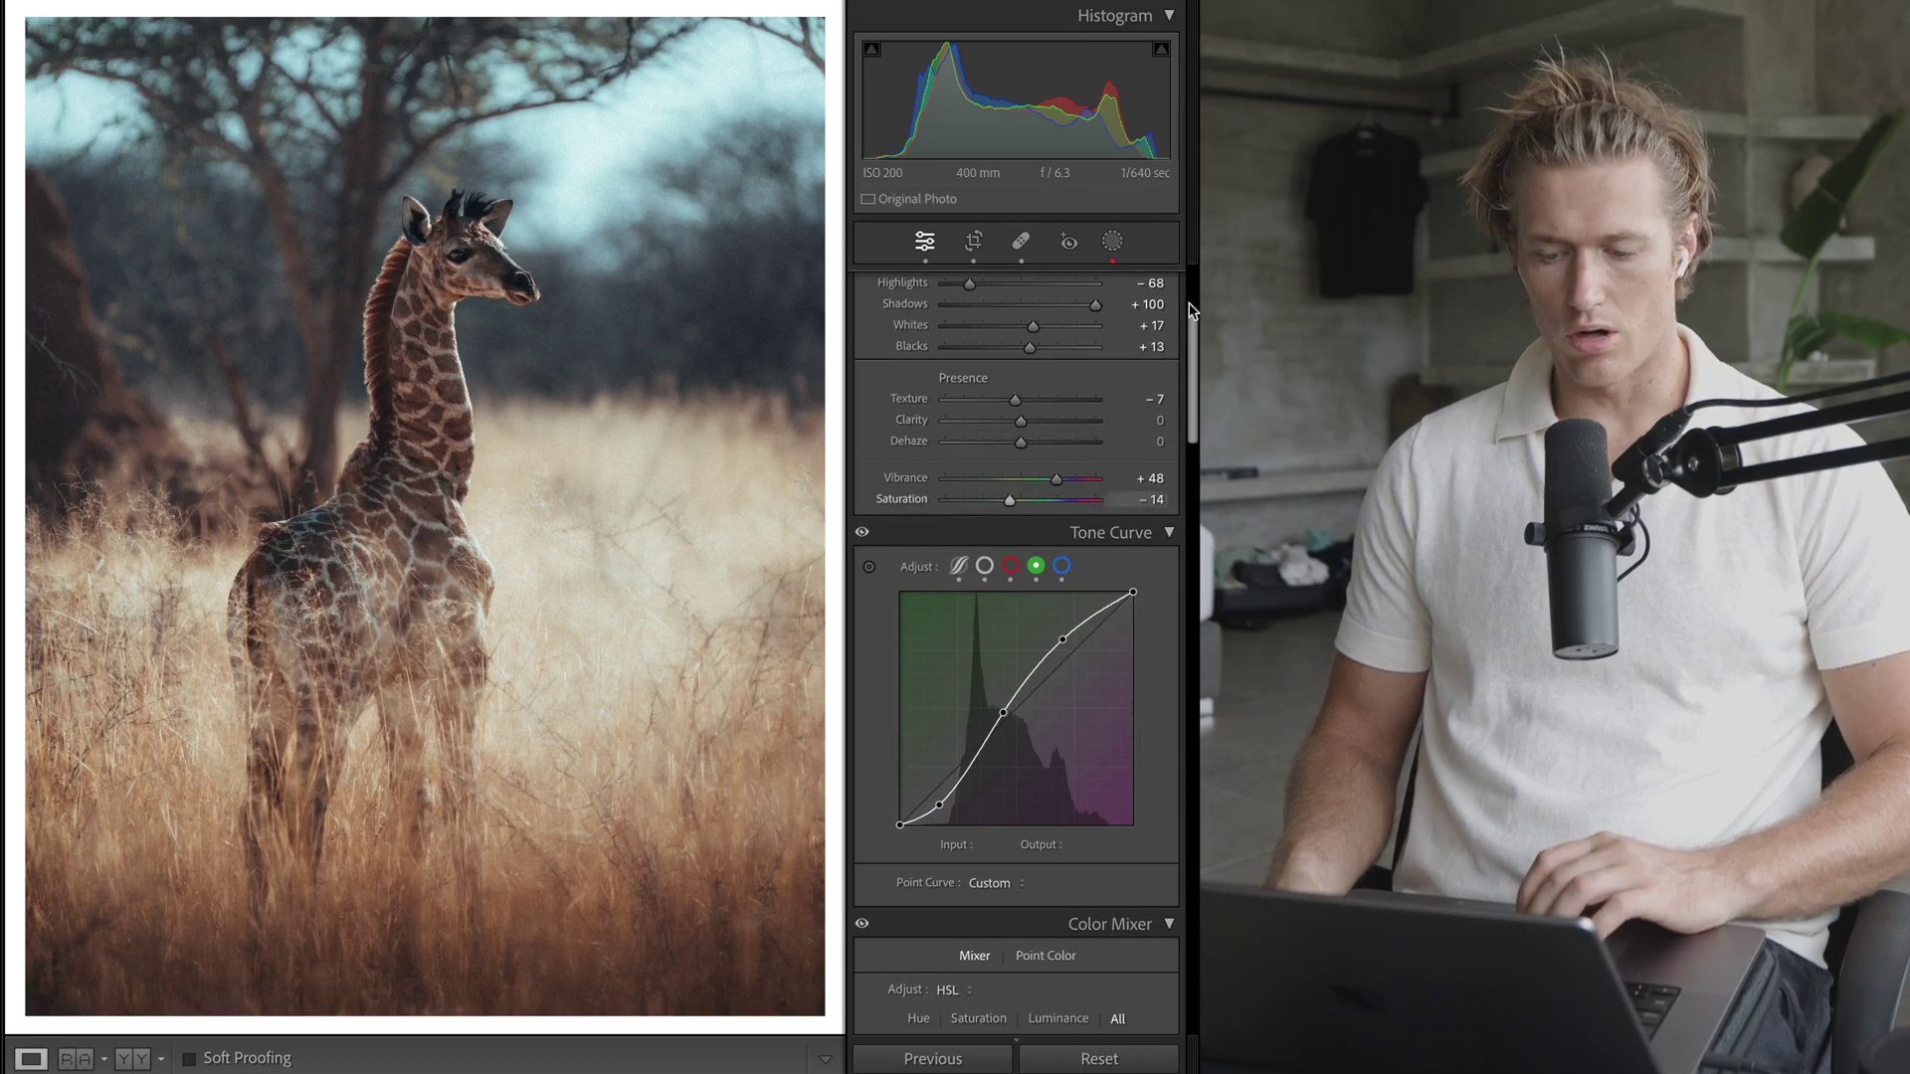
pyautogui.scroll(3, 1030, 535)
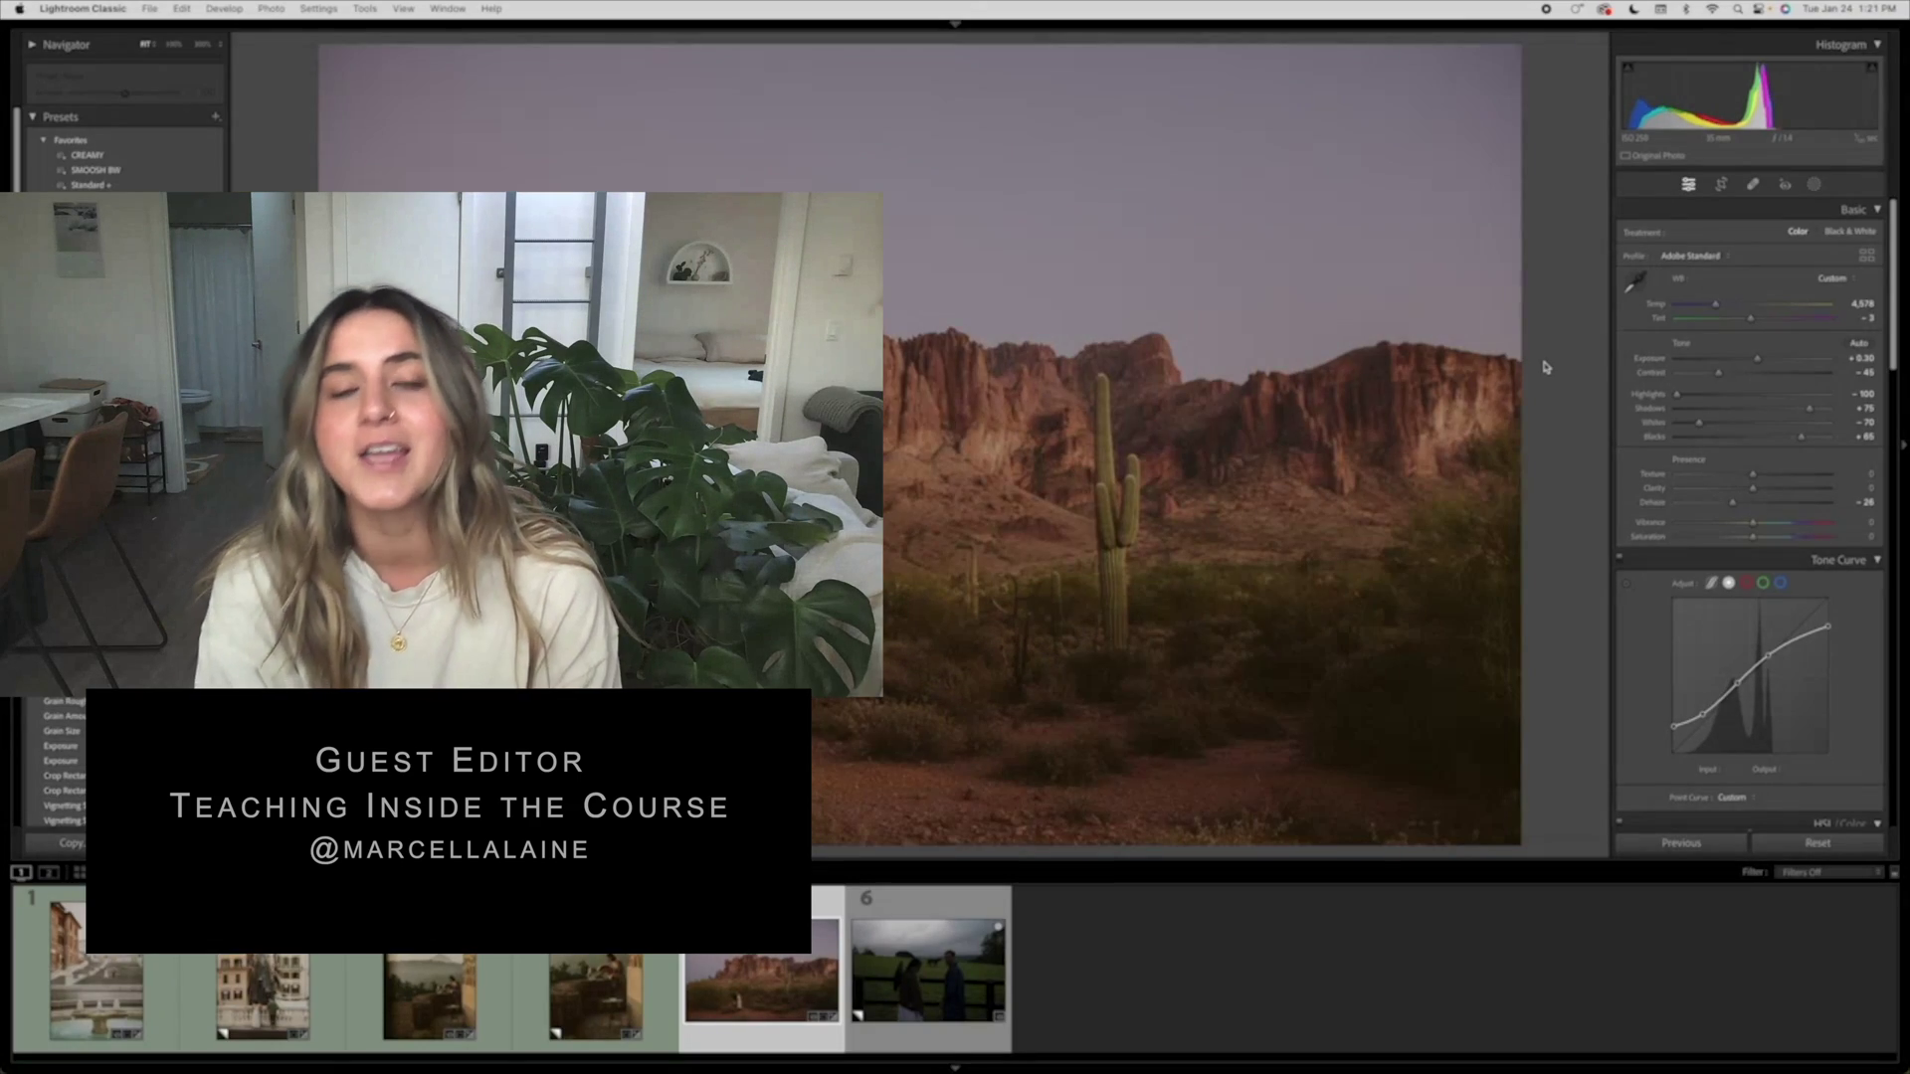
# - Give the giraffe photo a green label with key 8, then scroll back up the panels
pyautogui.press('8')
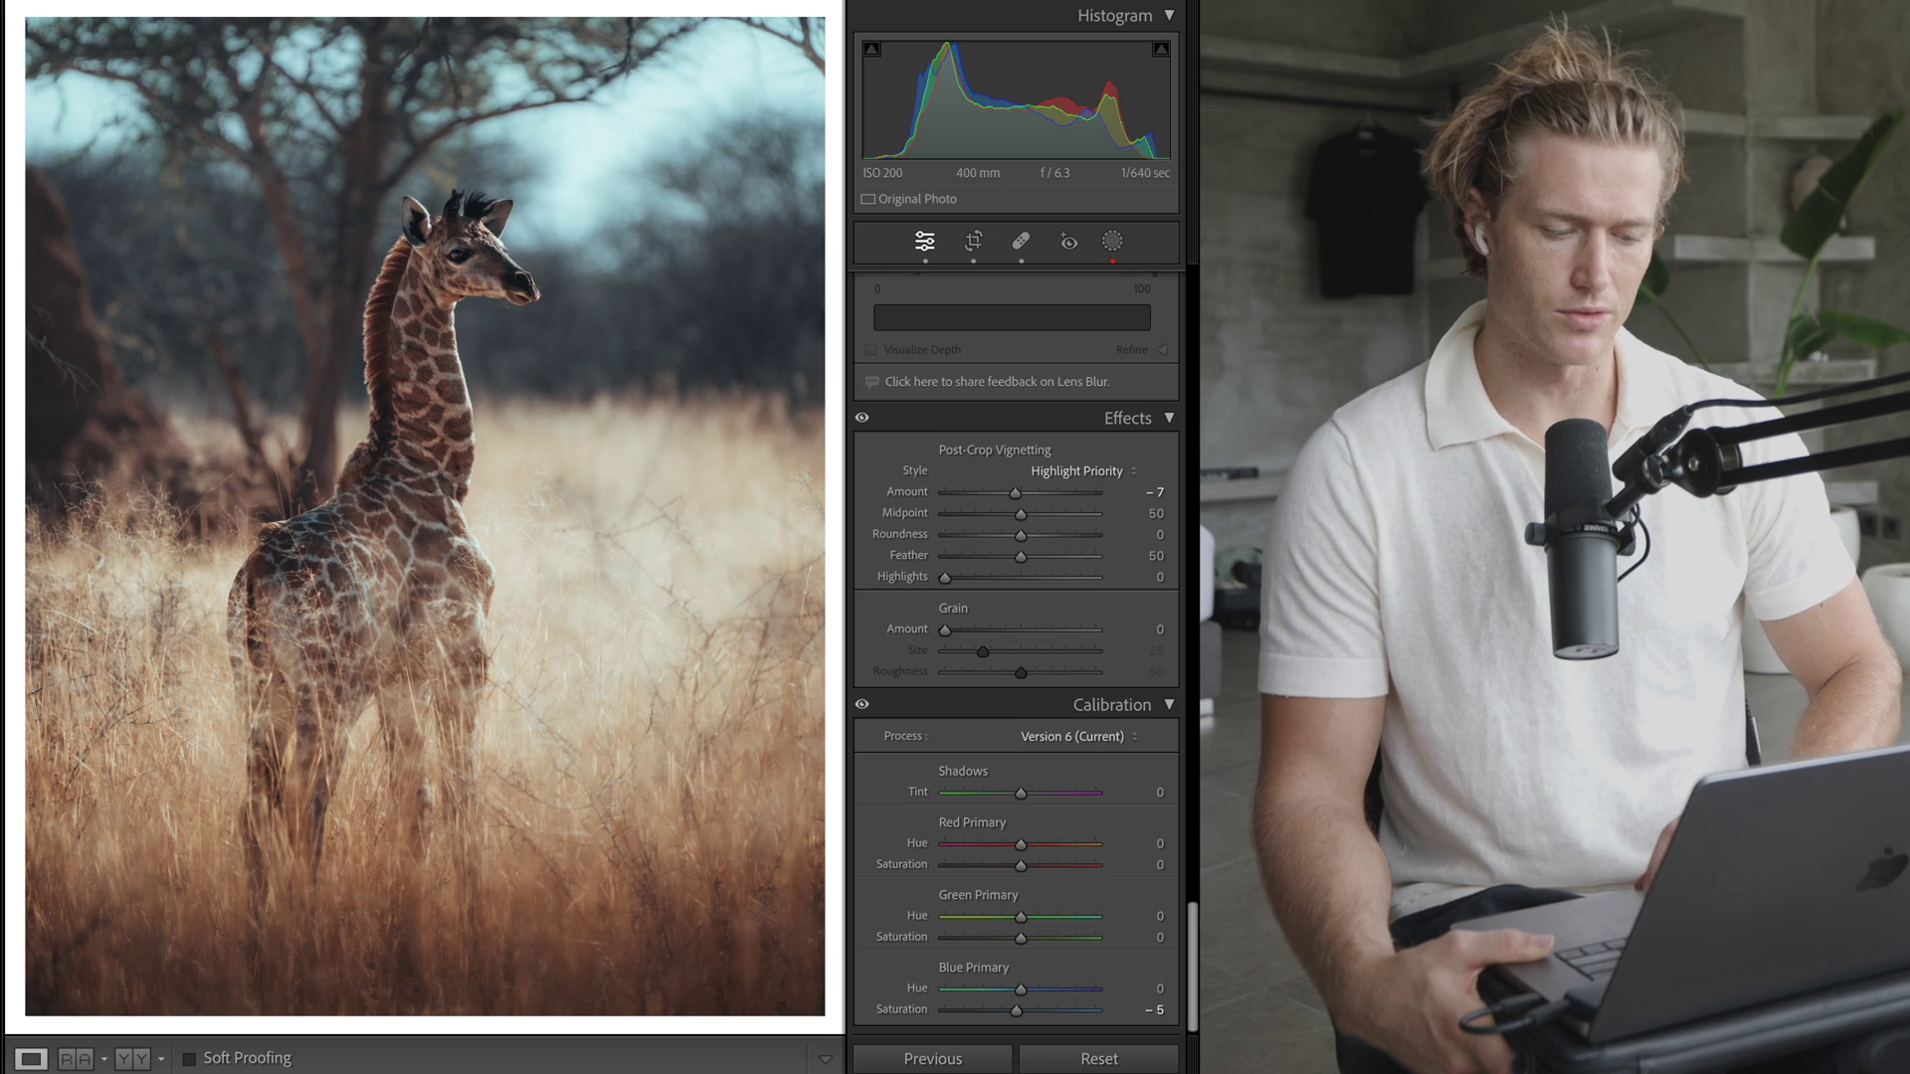
pyautogui.scroll(15, 1187, 487)
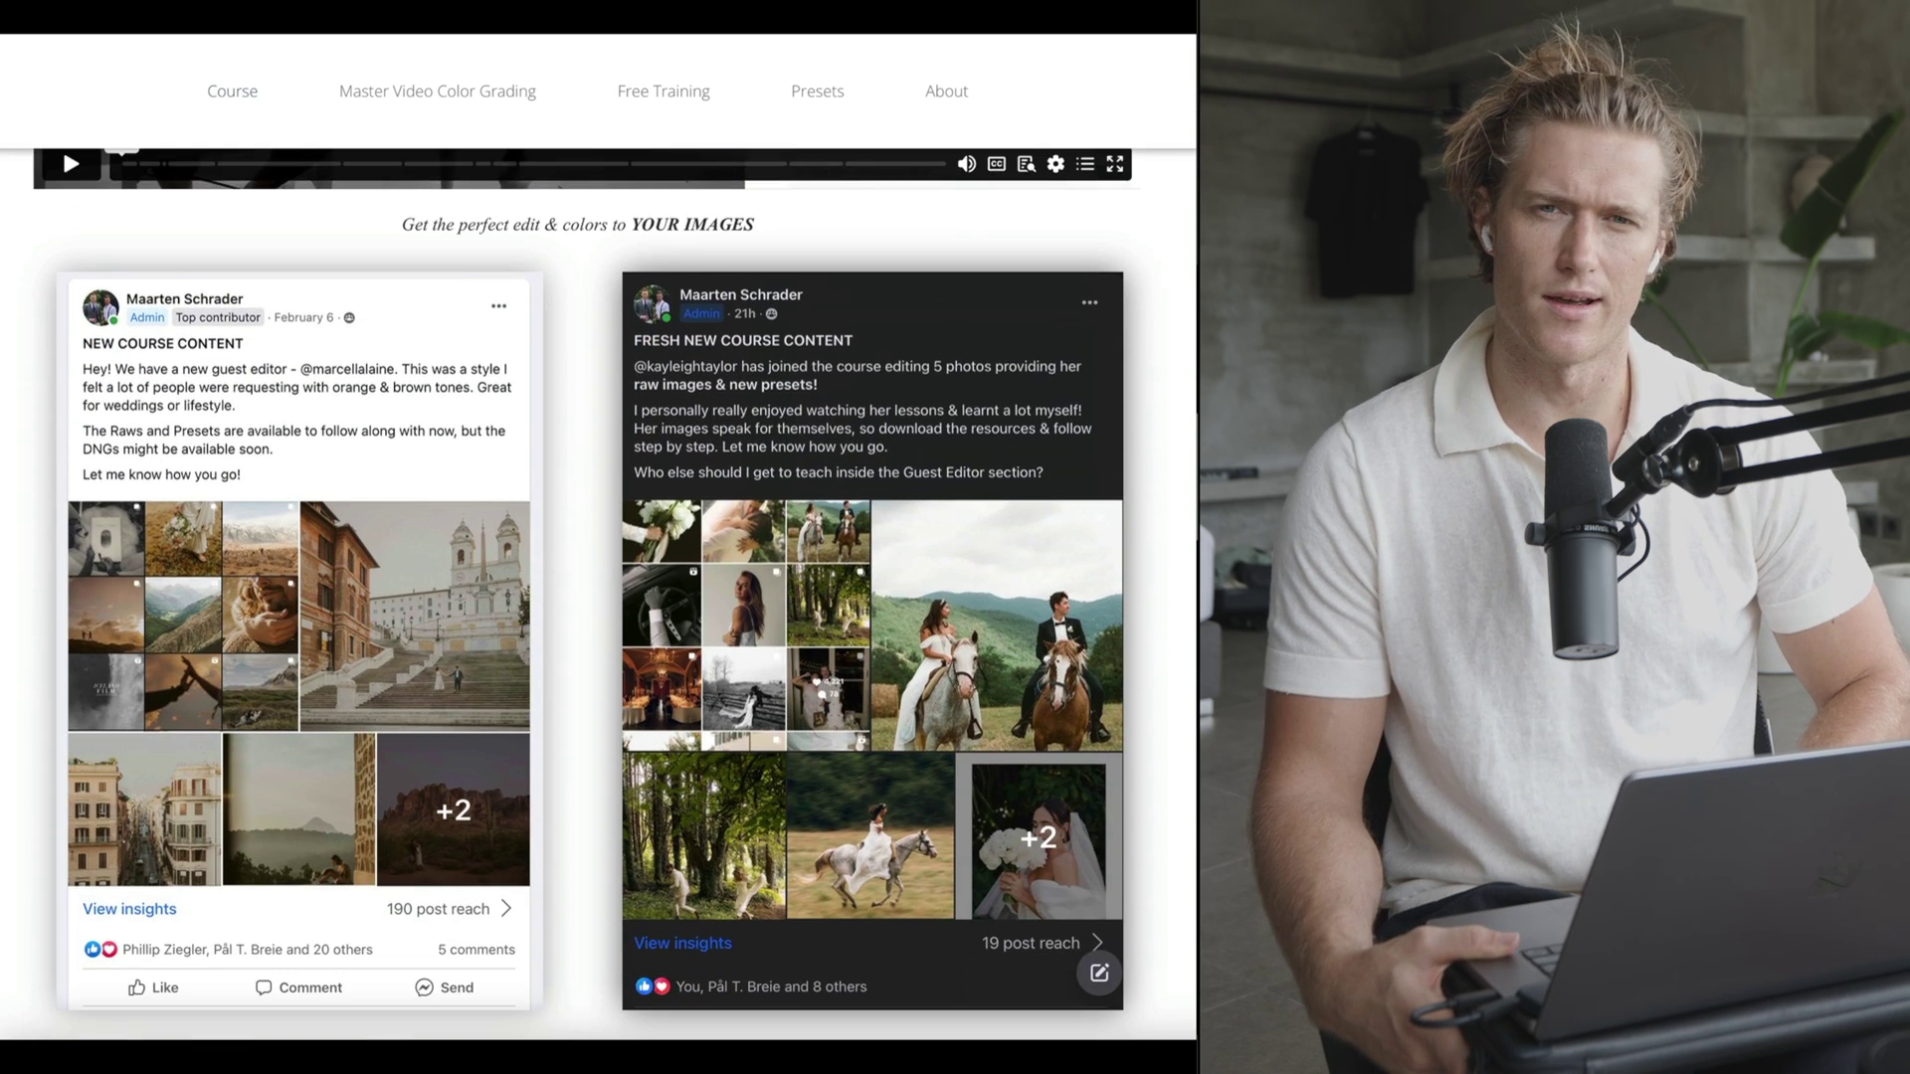
# - Scroll the course page past the guest editor videos and Facebook group posts to the free presets offer
pyautogui.scroll(-3, 596, 597)
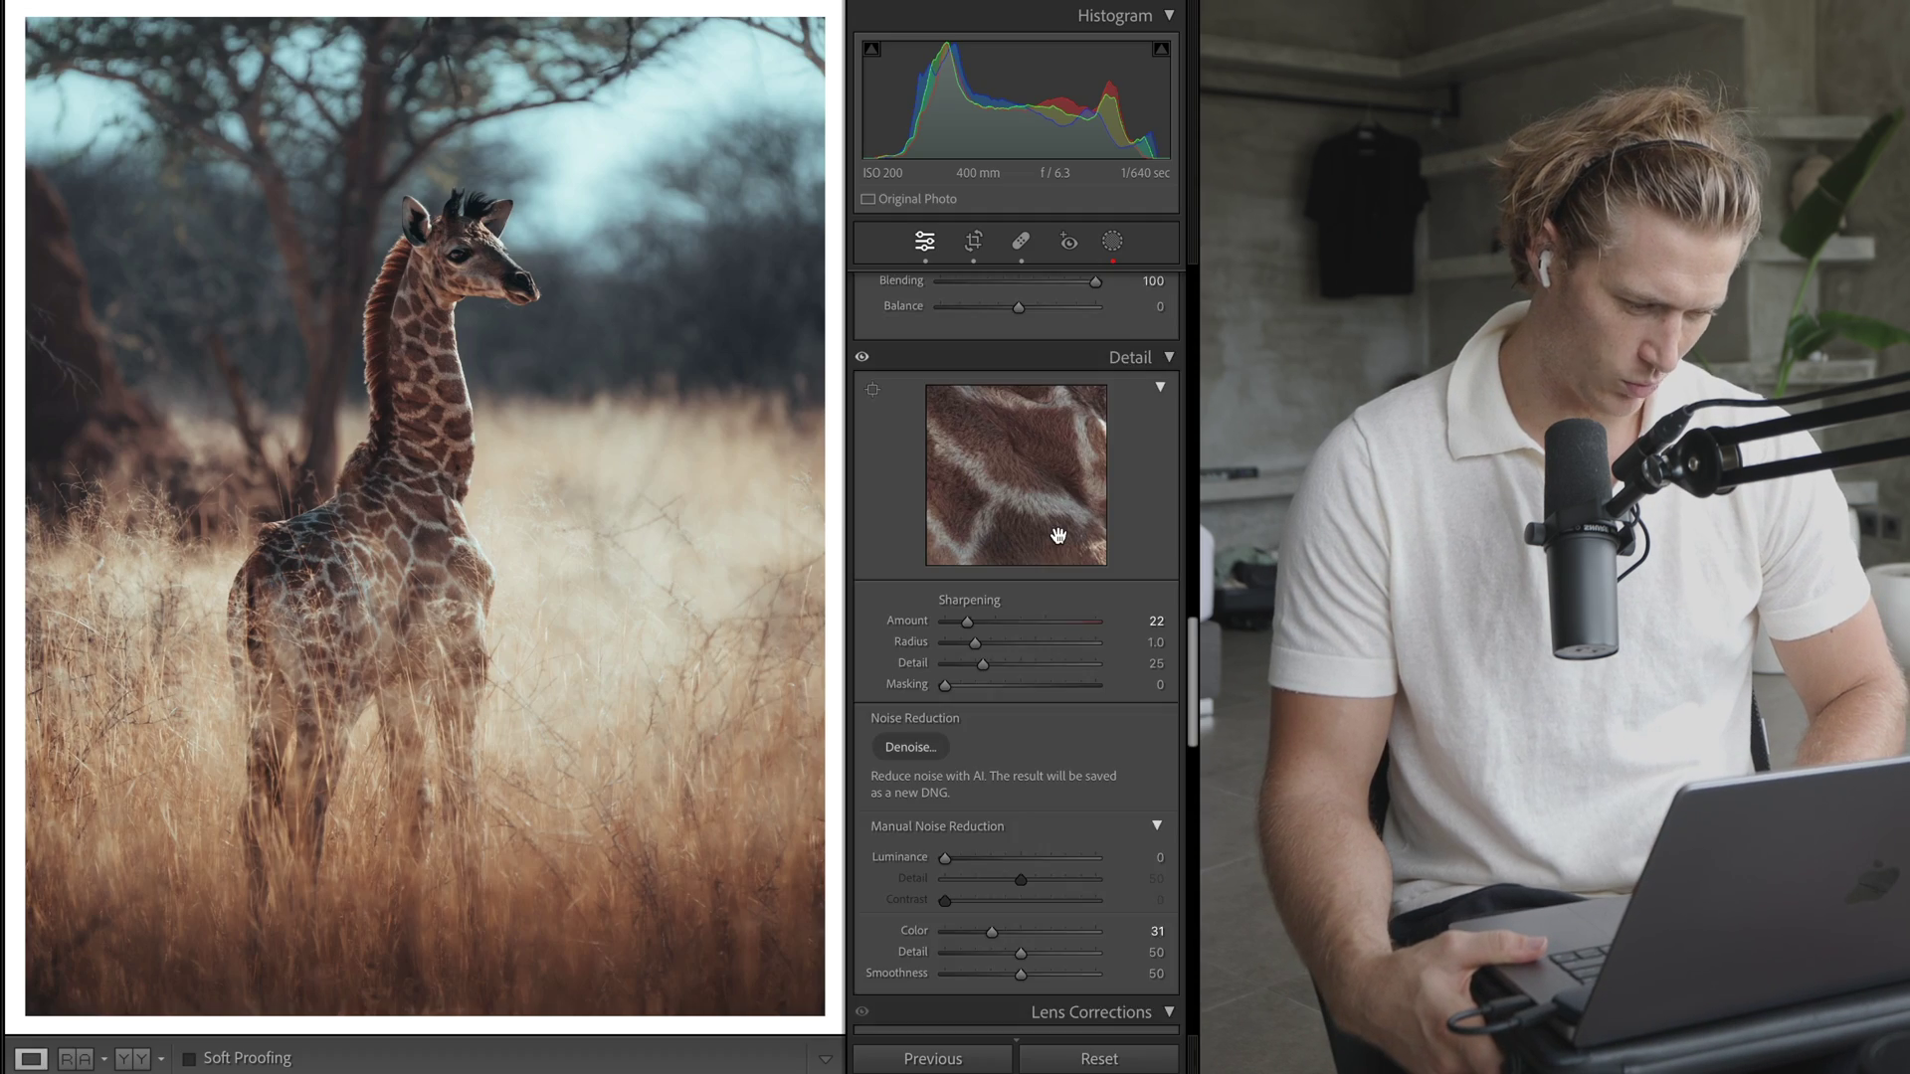
pyautogui.scroll(-2, 1058, 534)
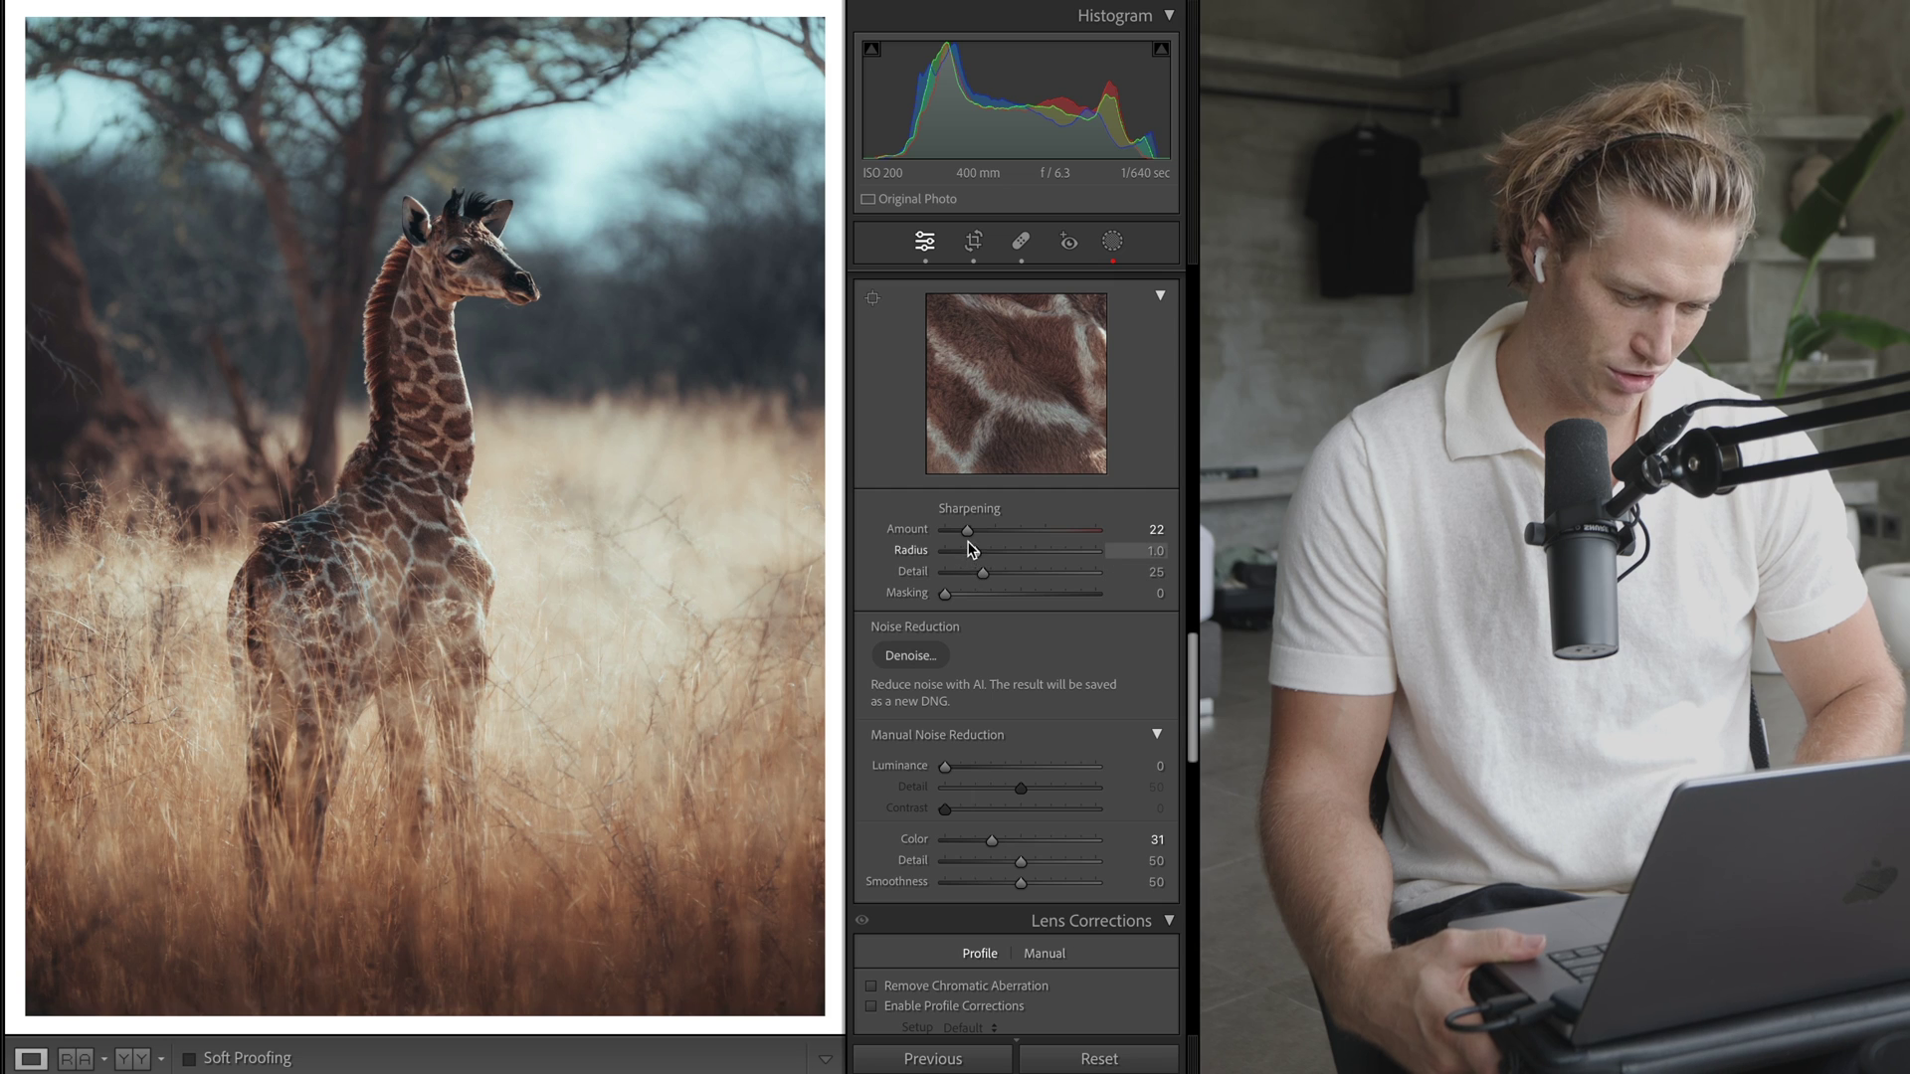
pyautogui.scroll(-15, 1023, 549)
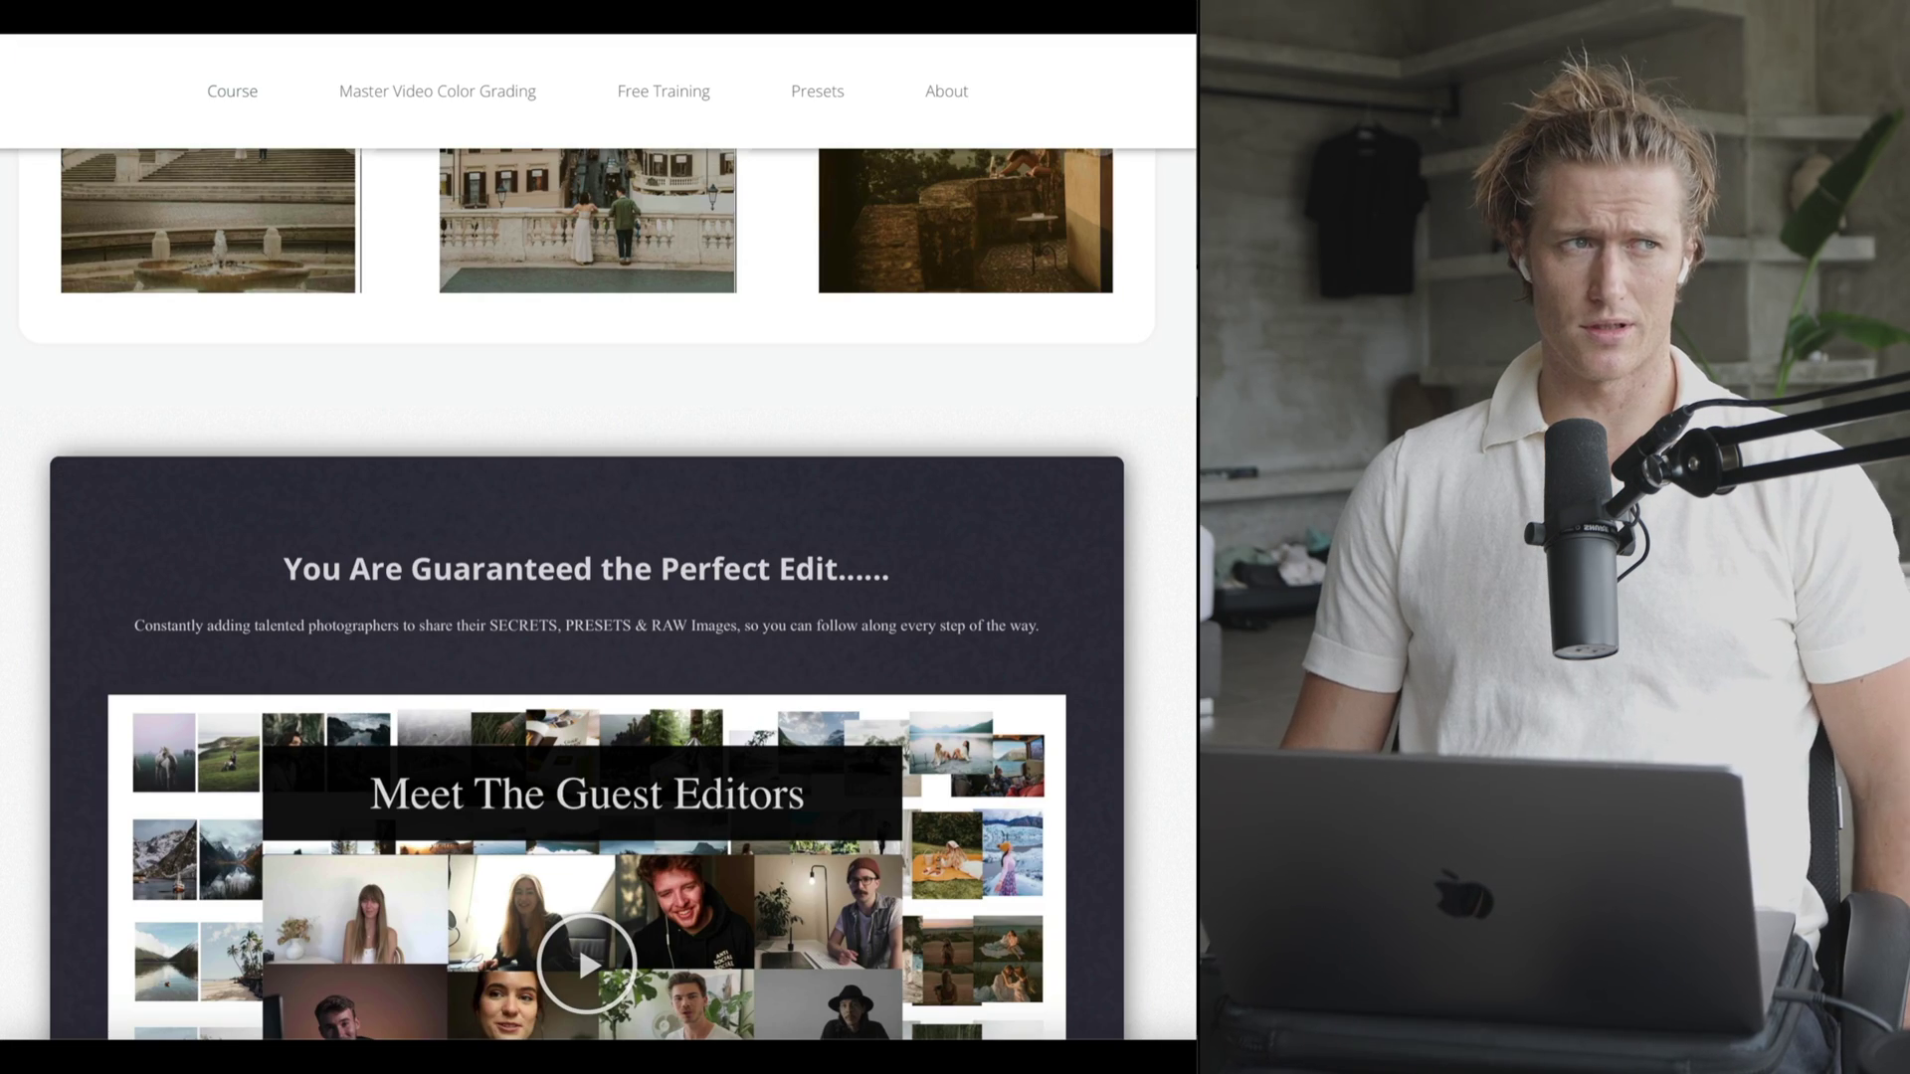
pyautogui.scroll(-12, 587, 597)
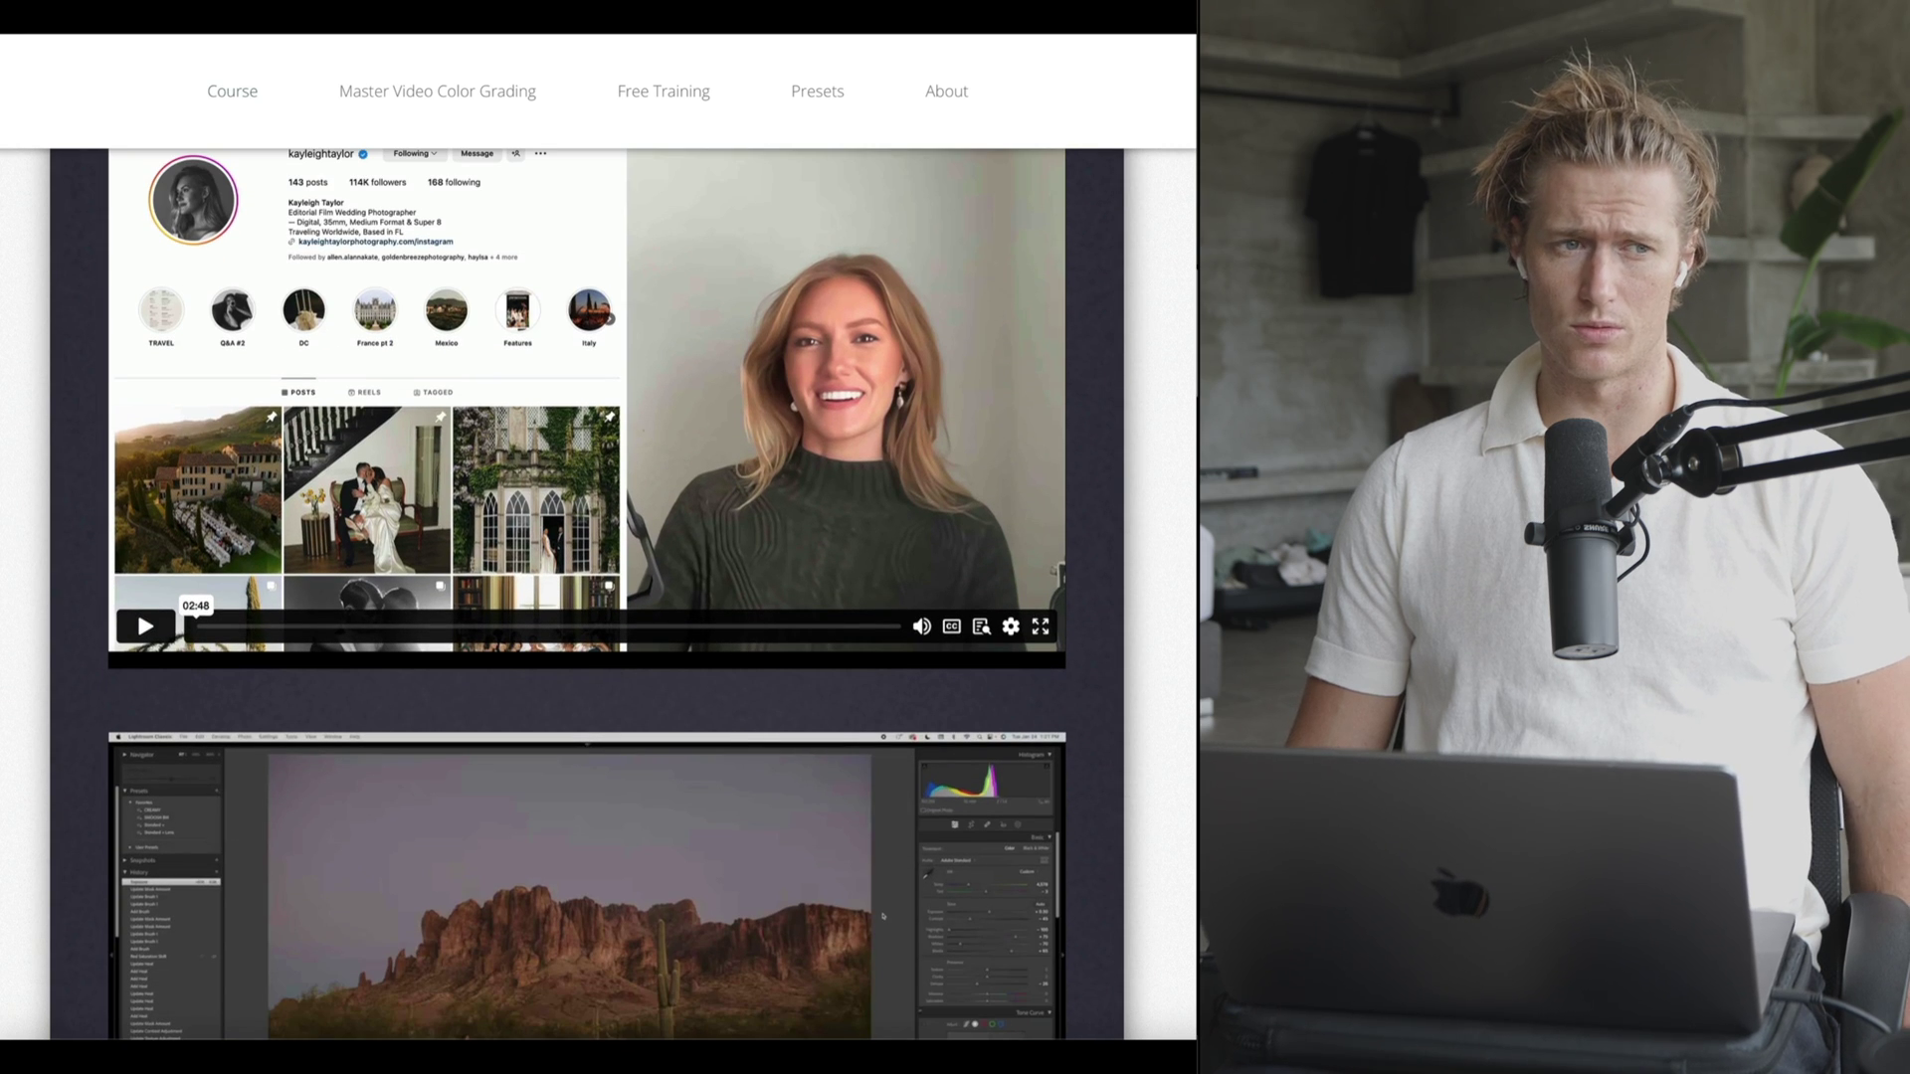
pyautogui.scroll(-12, 587, 597)
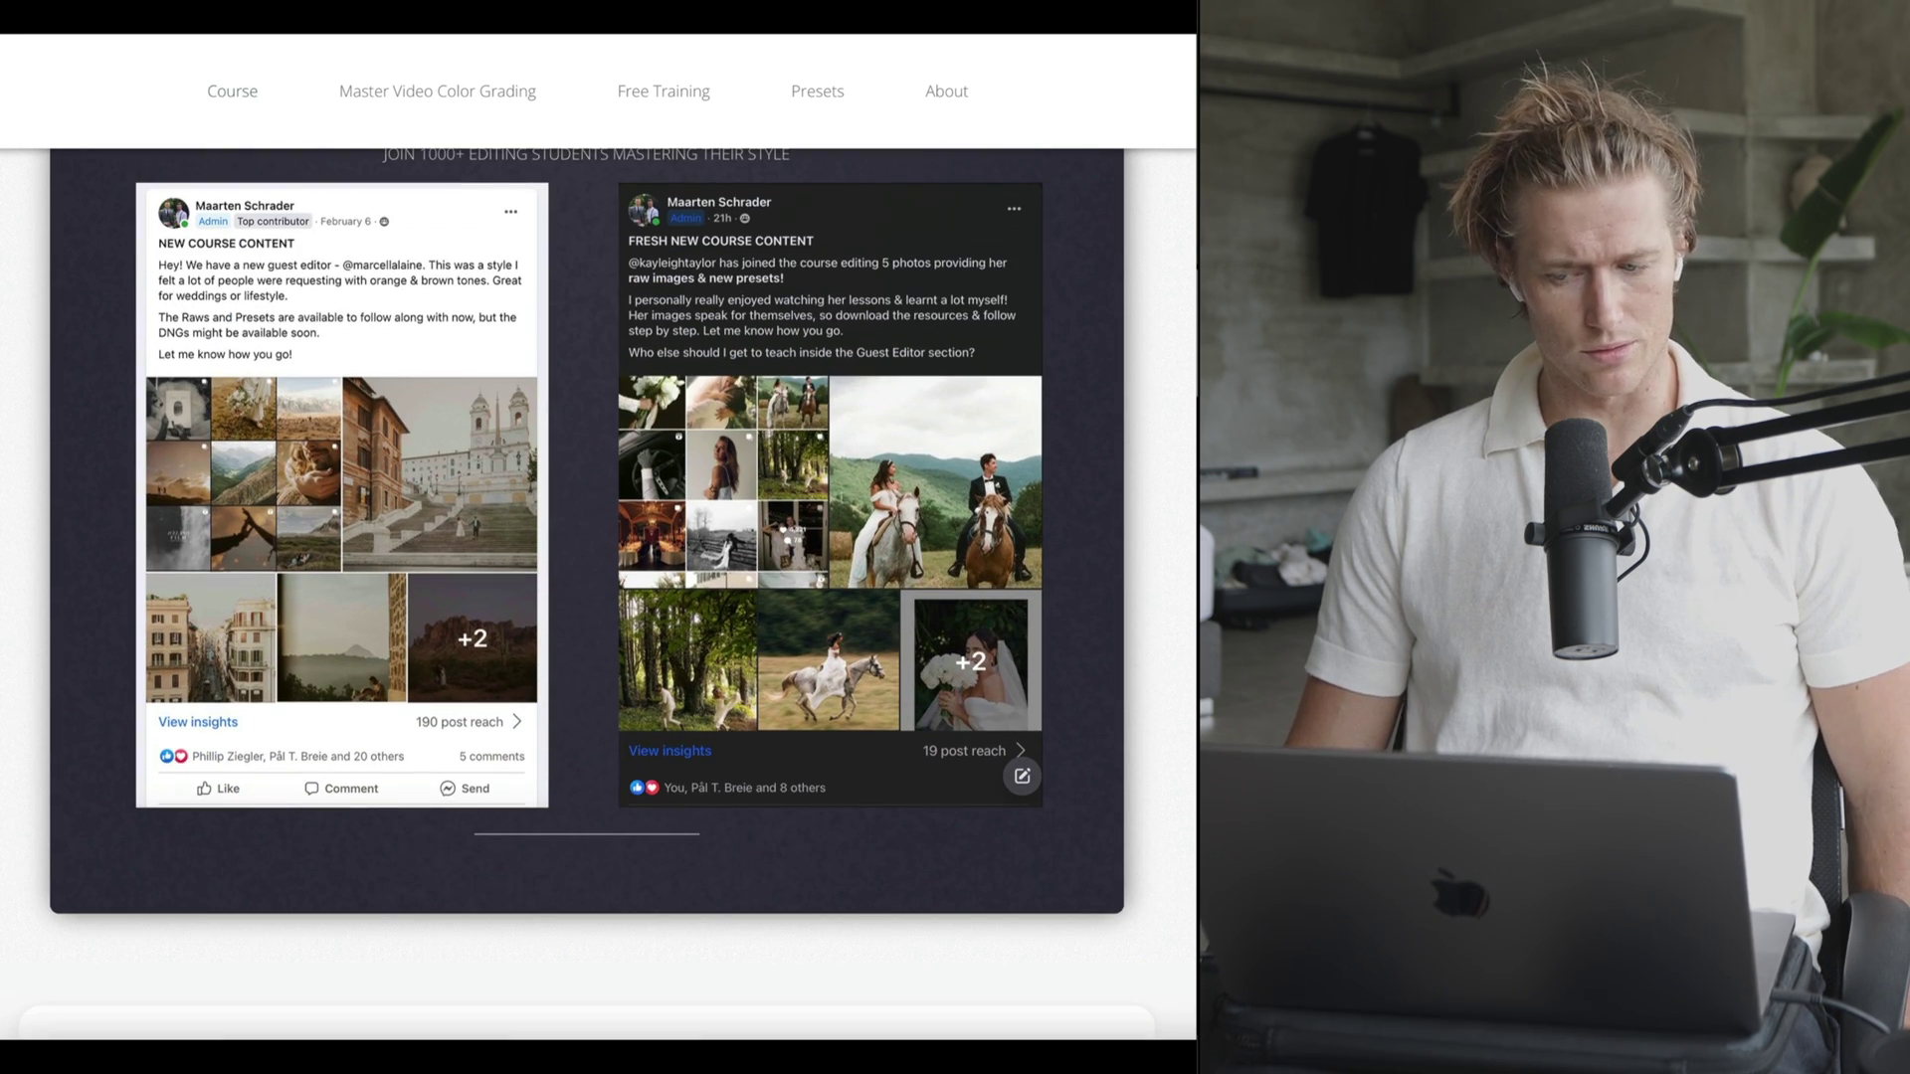
pyautogui.scroll(-15, 597, 597)
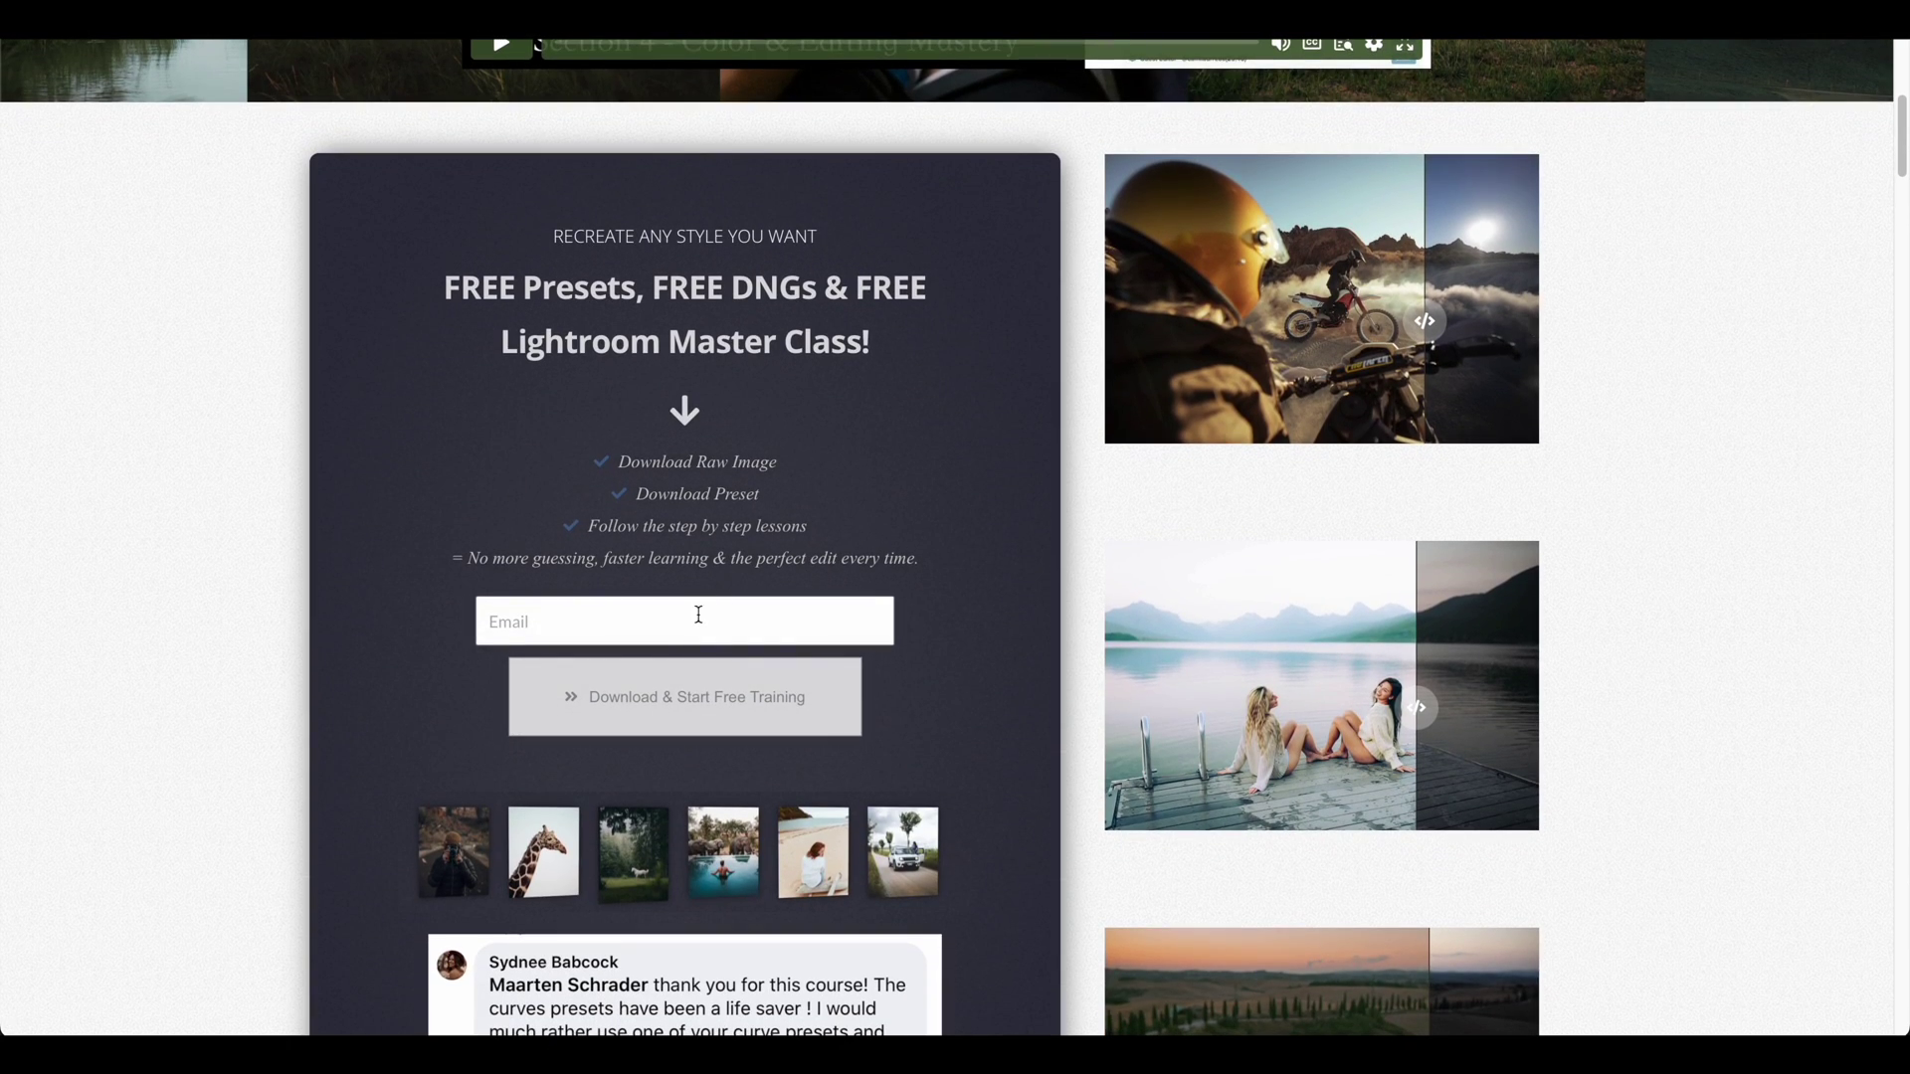
# - Enter an e-mail address in the free presets and DNGs sign-up form's Email field
pyautogui.click(694, 622)
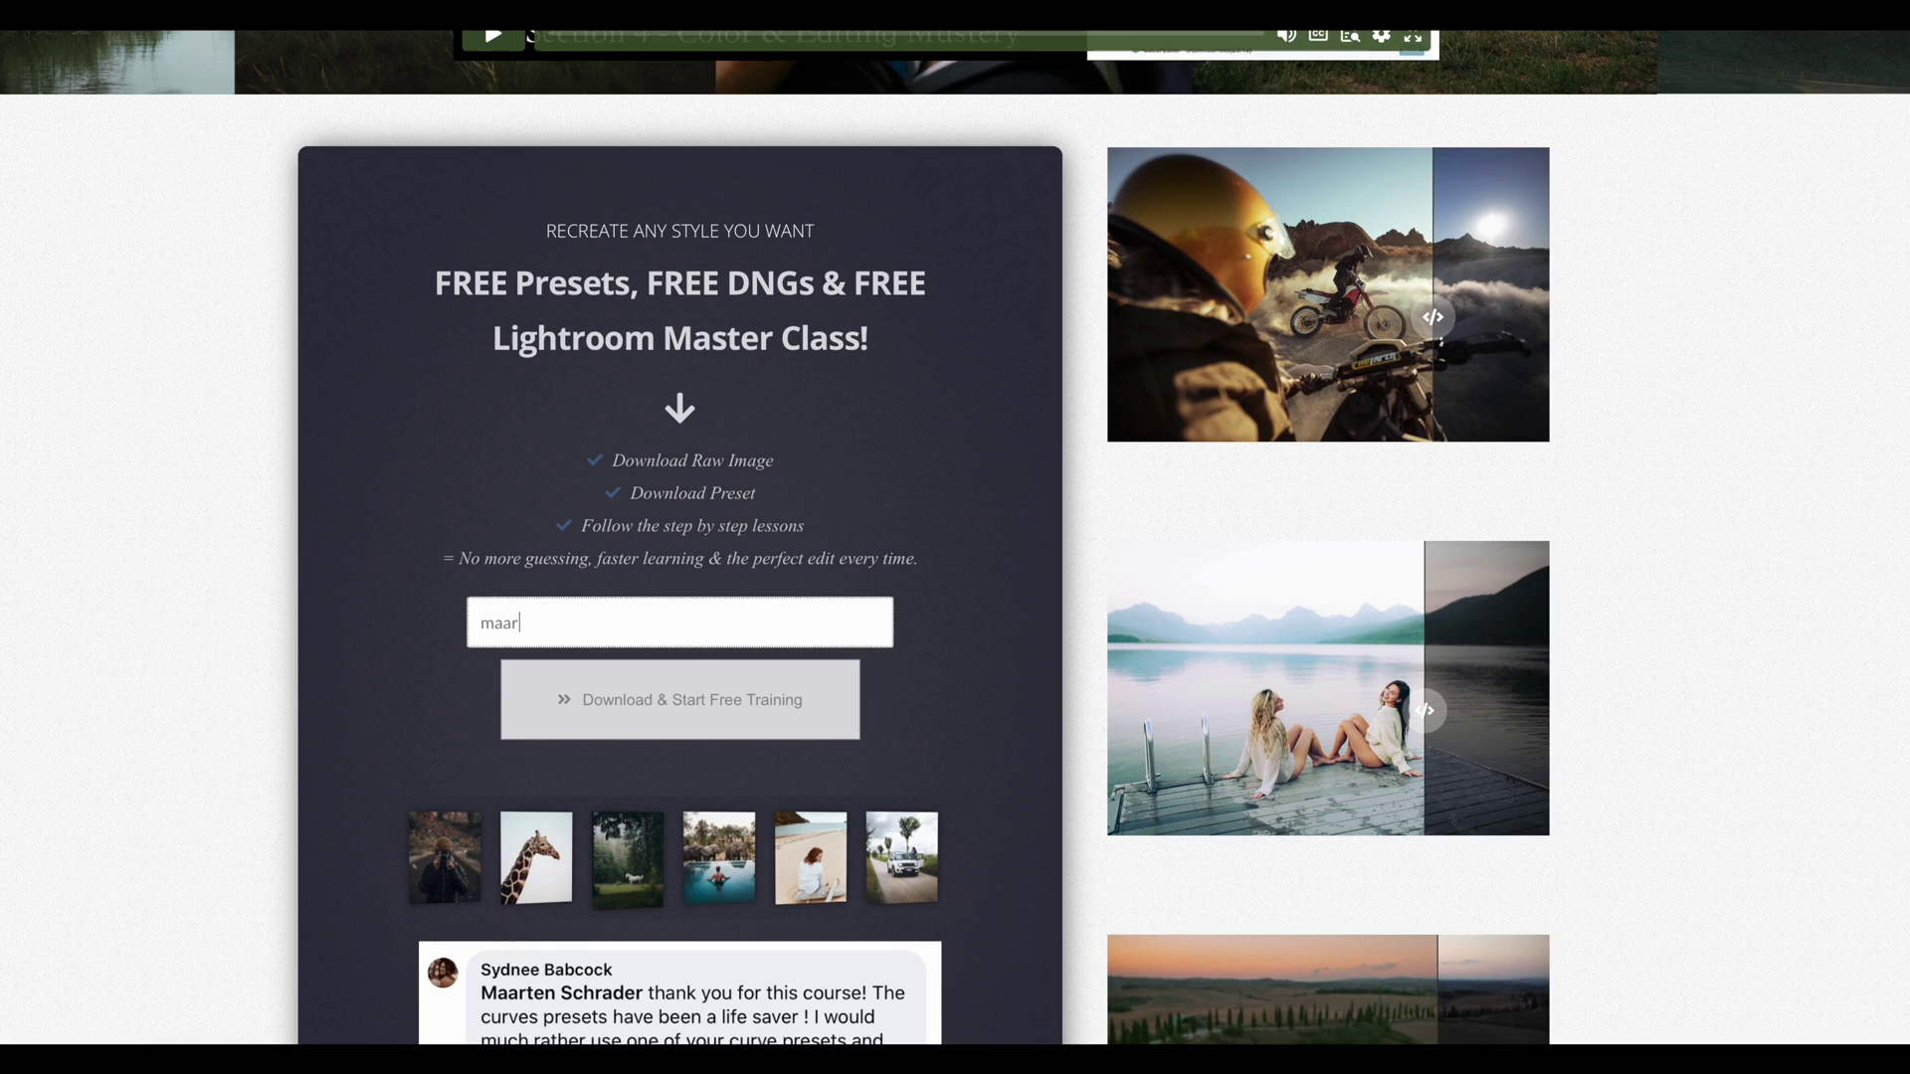
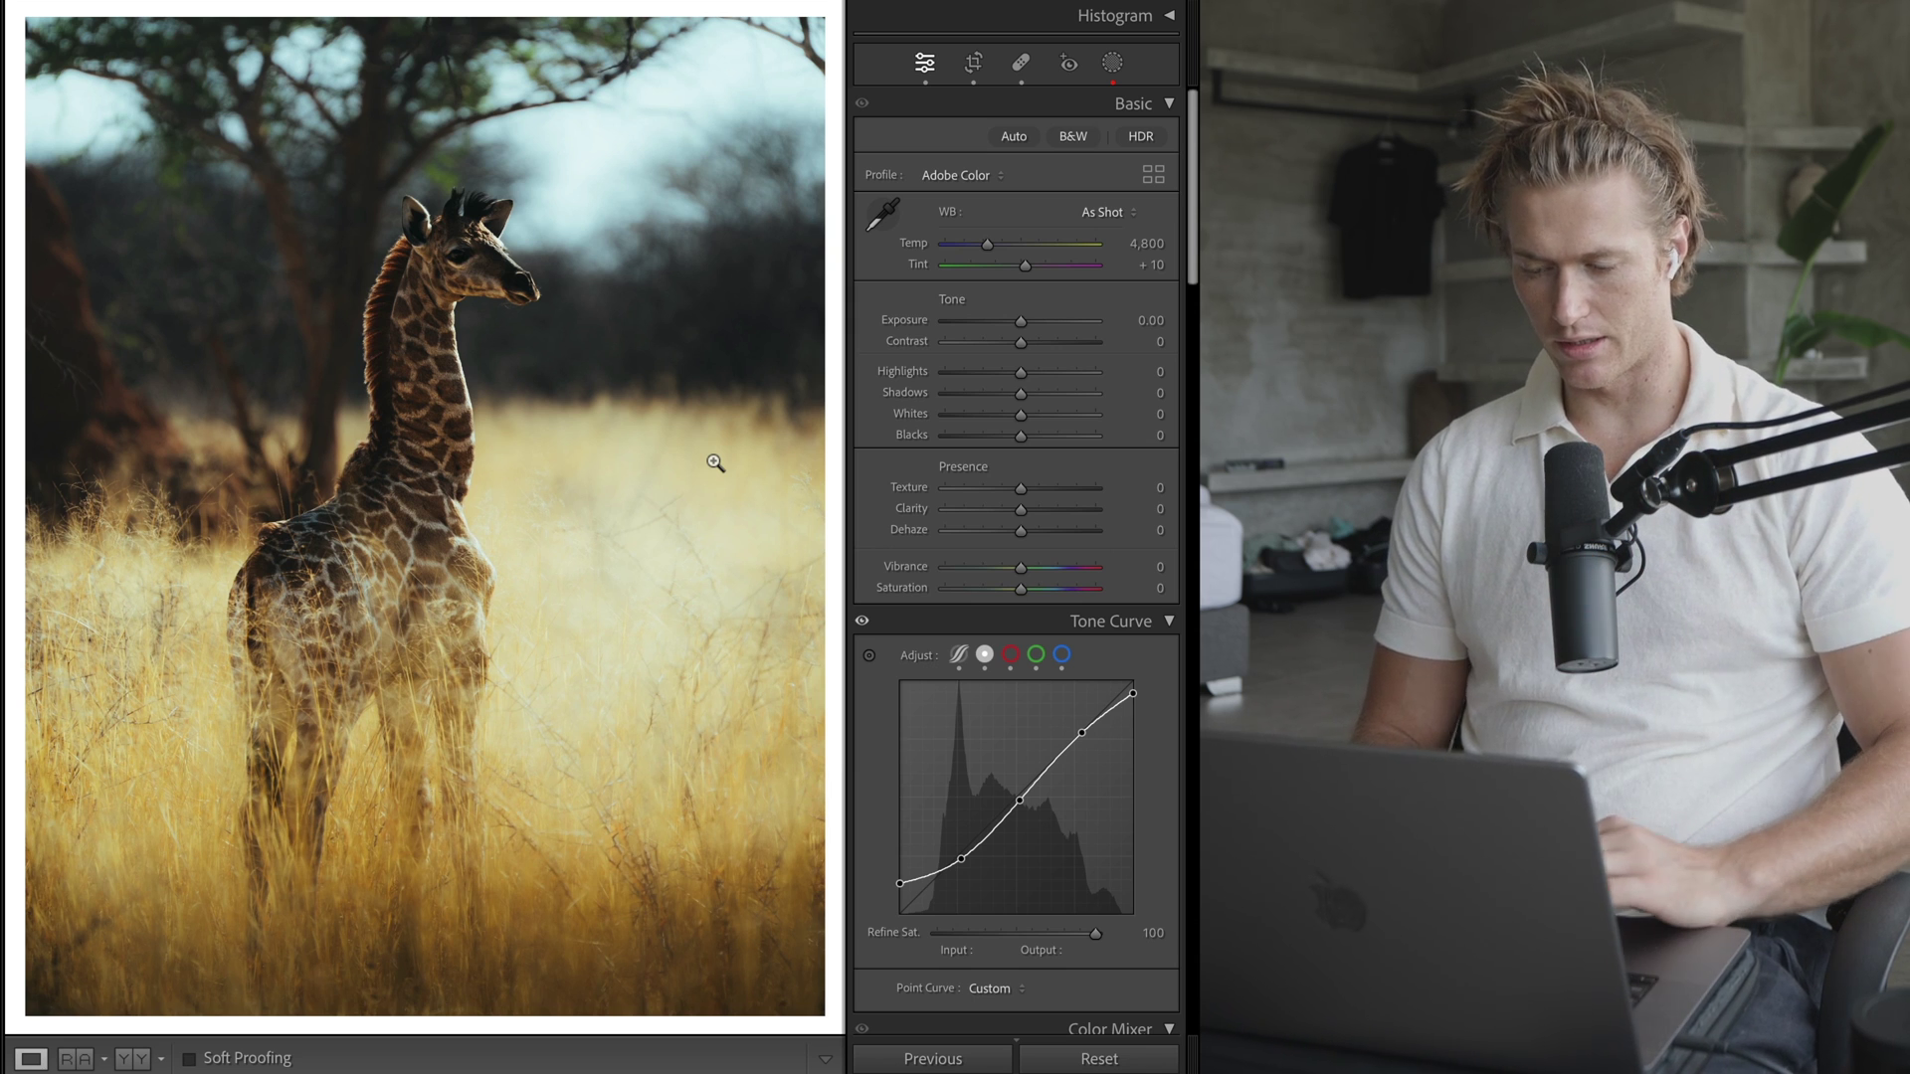
# - Compare the giraffe edit against its unedited original and without the tone curve, then restore both
pyautogui.click(1135, 1062)
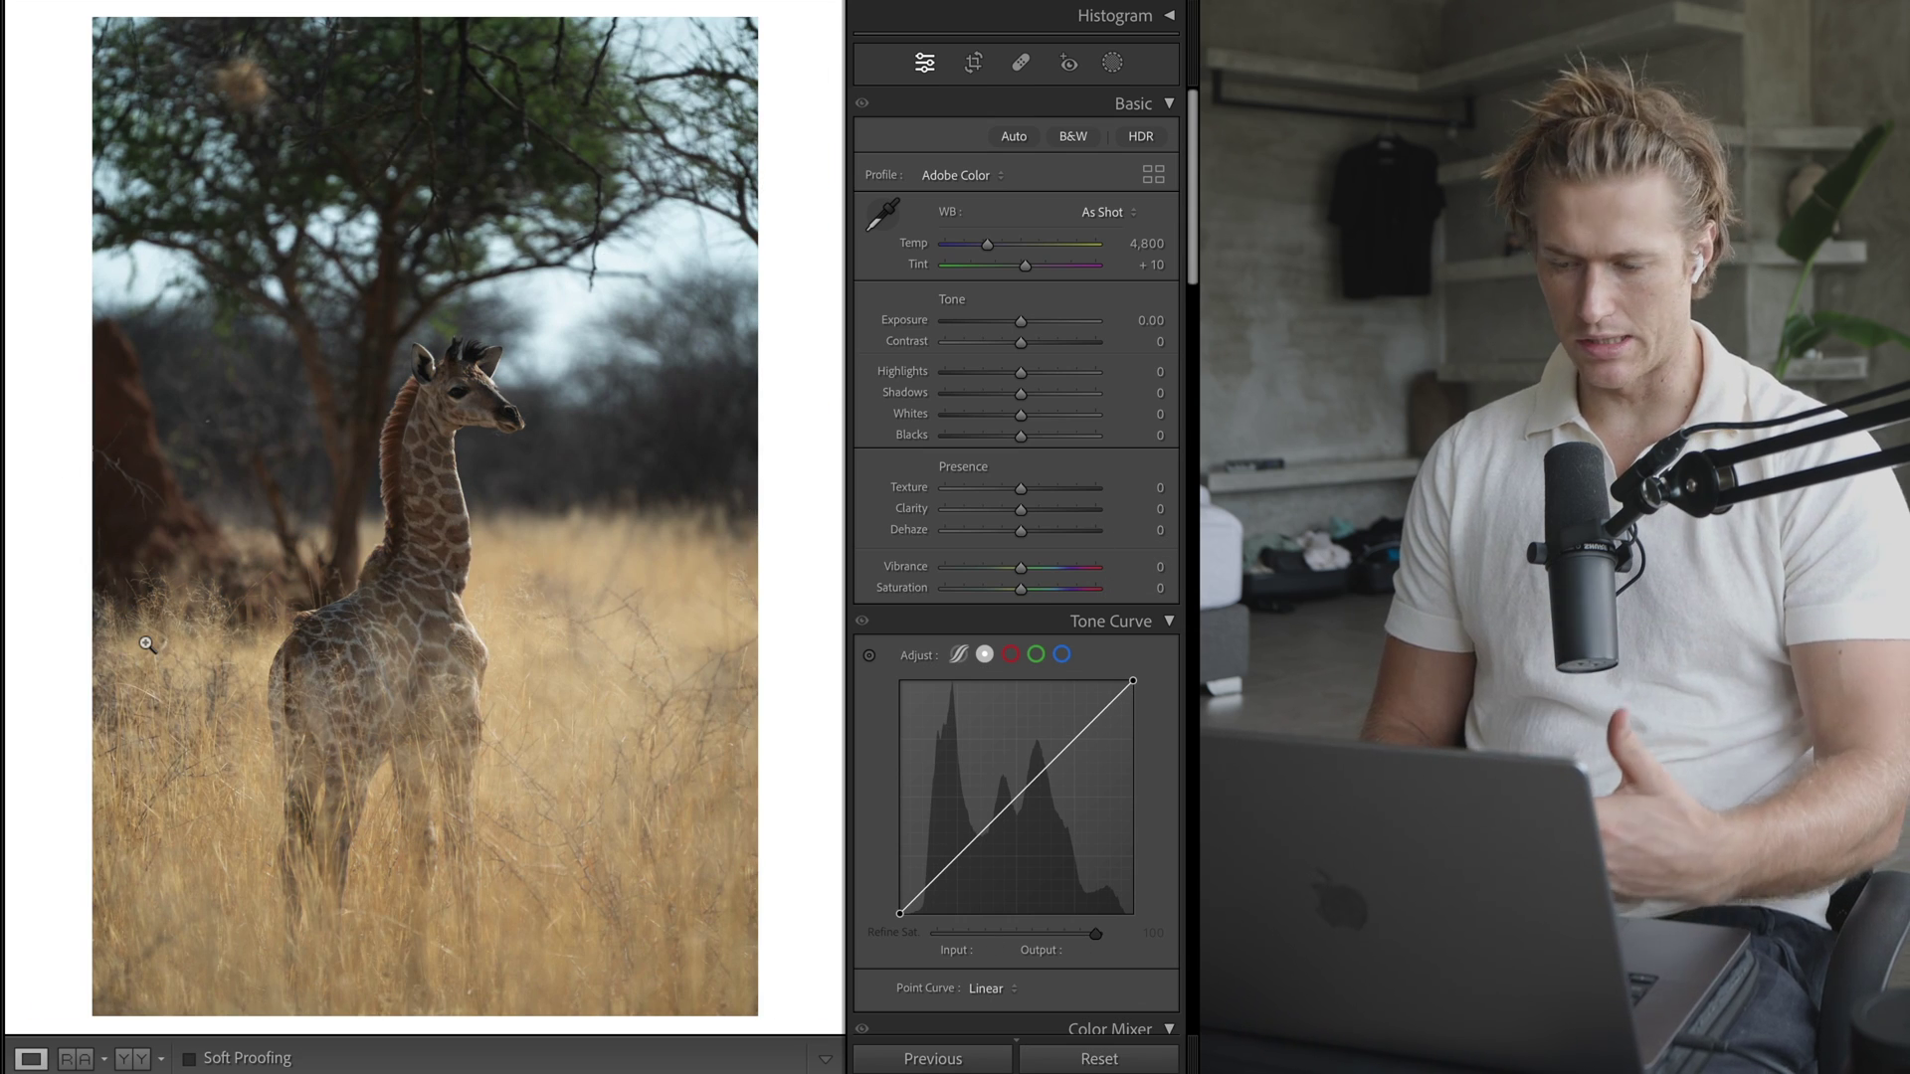
pyautogui.press('super+z')
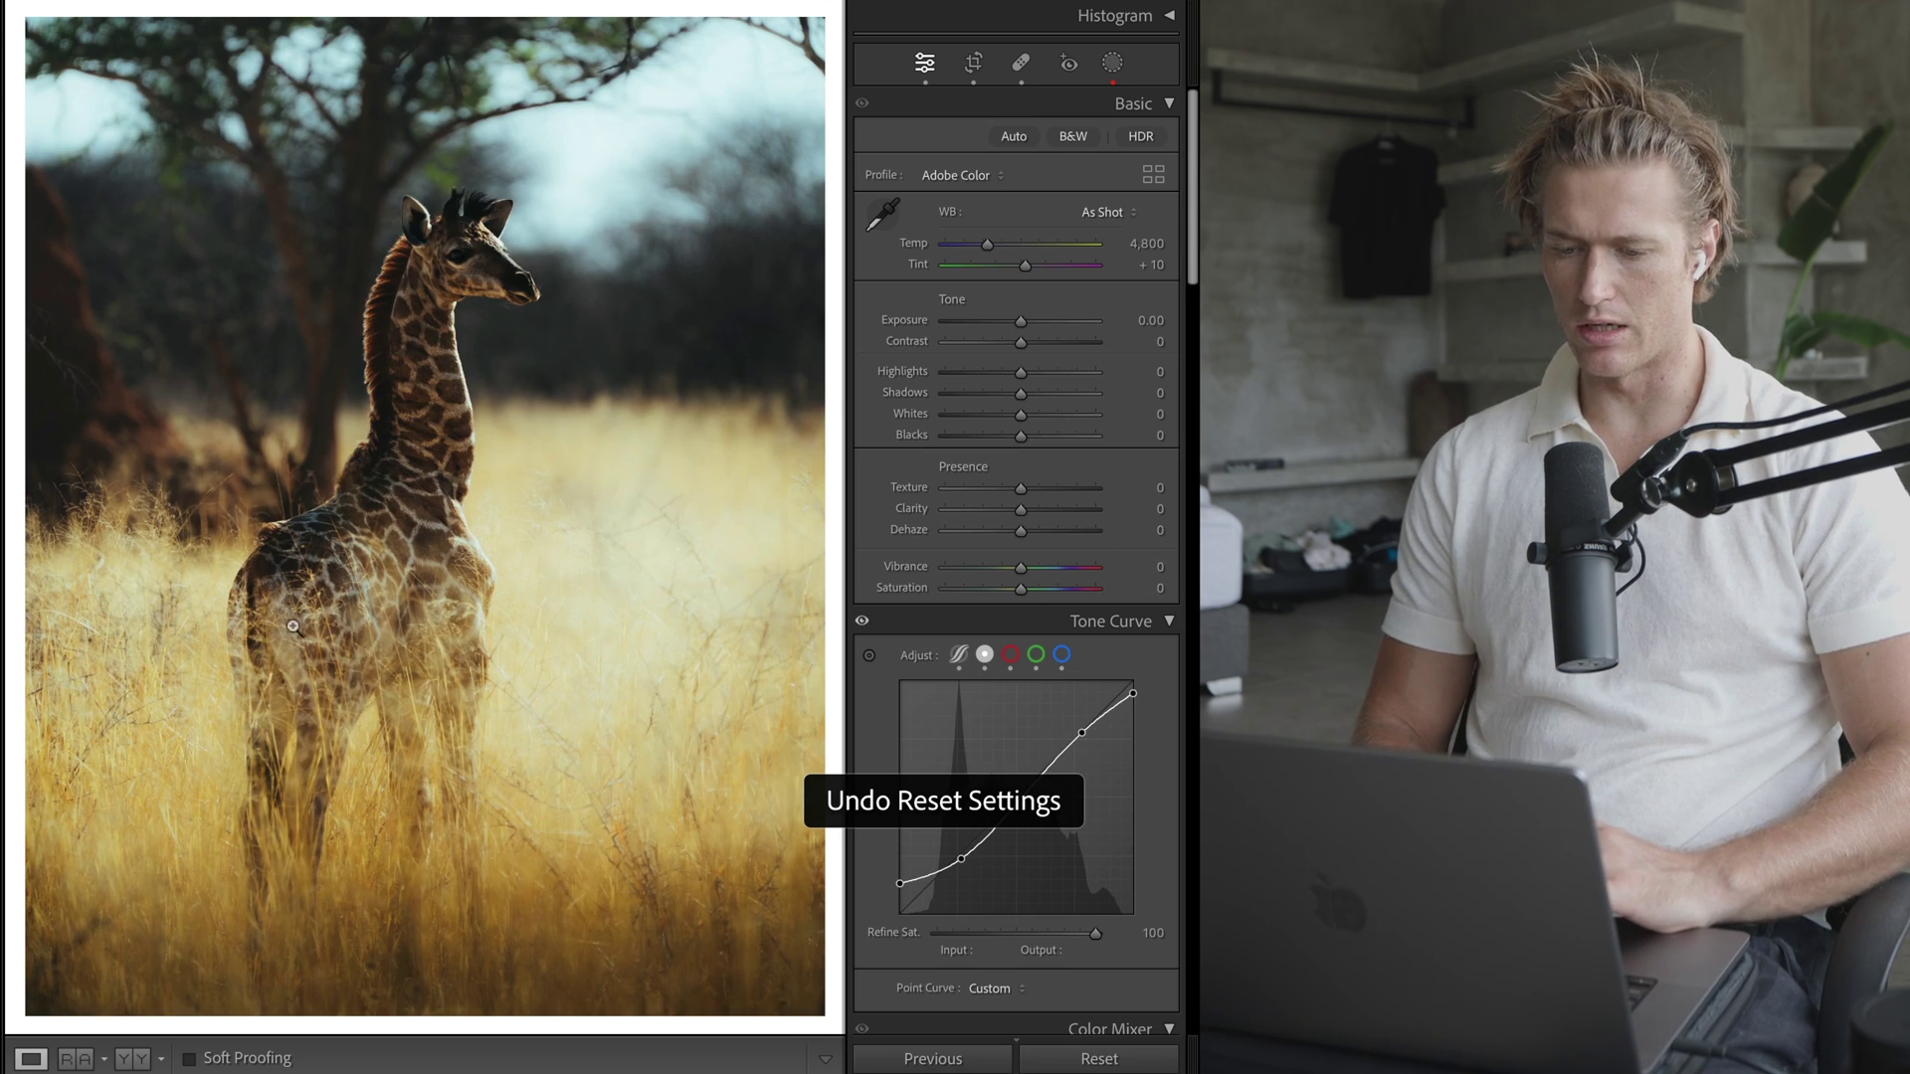
pyautogui.click(864, 625)
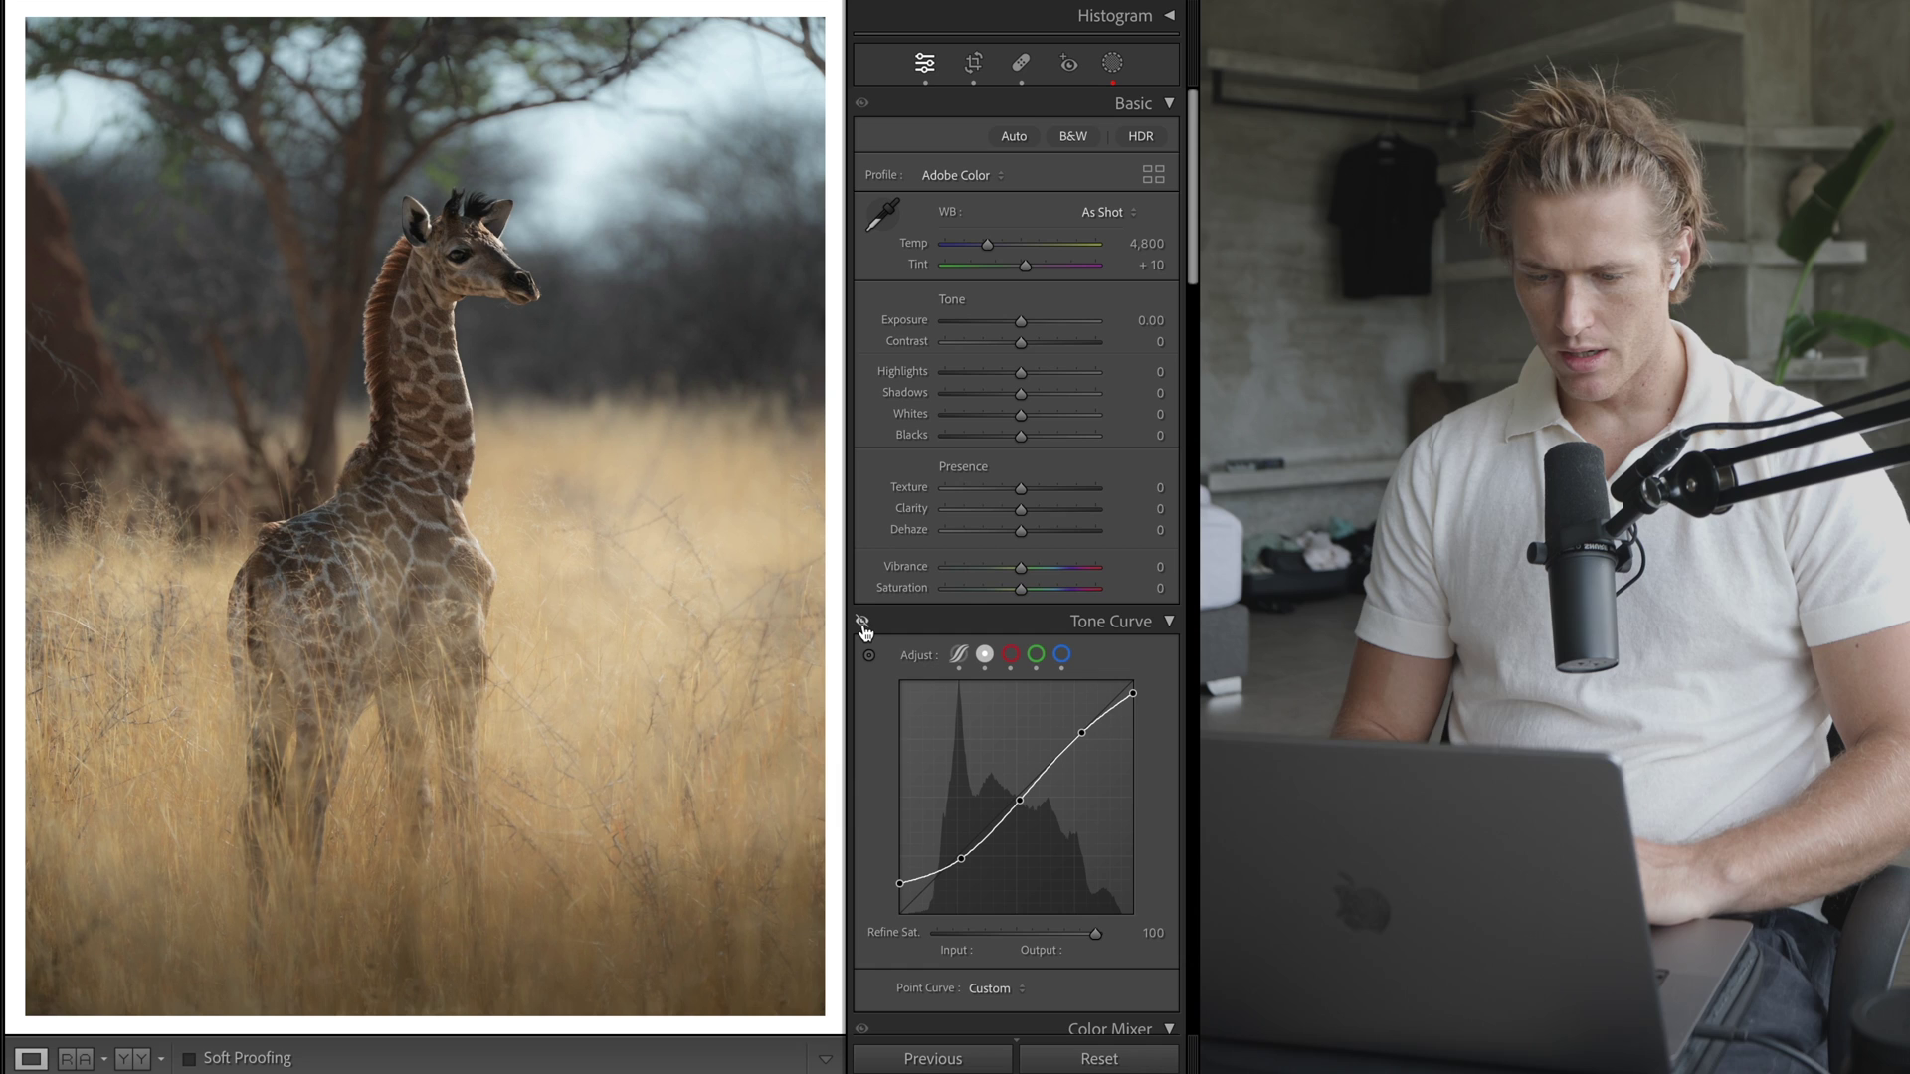
pyautogui.click(863, 624)
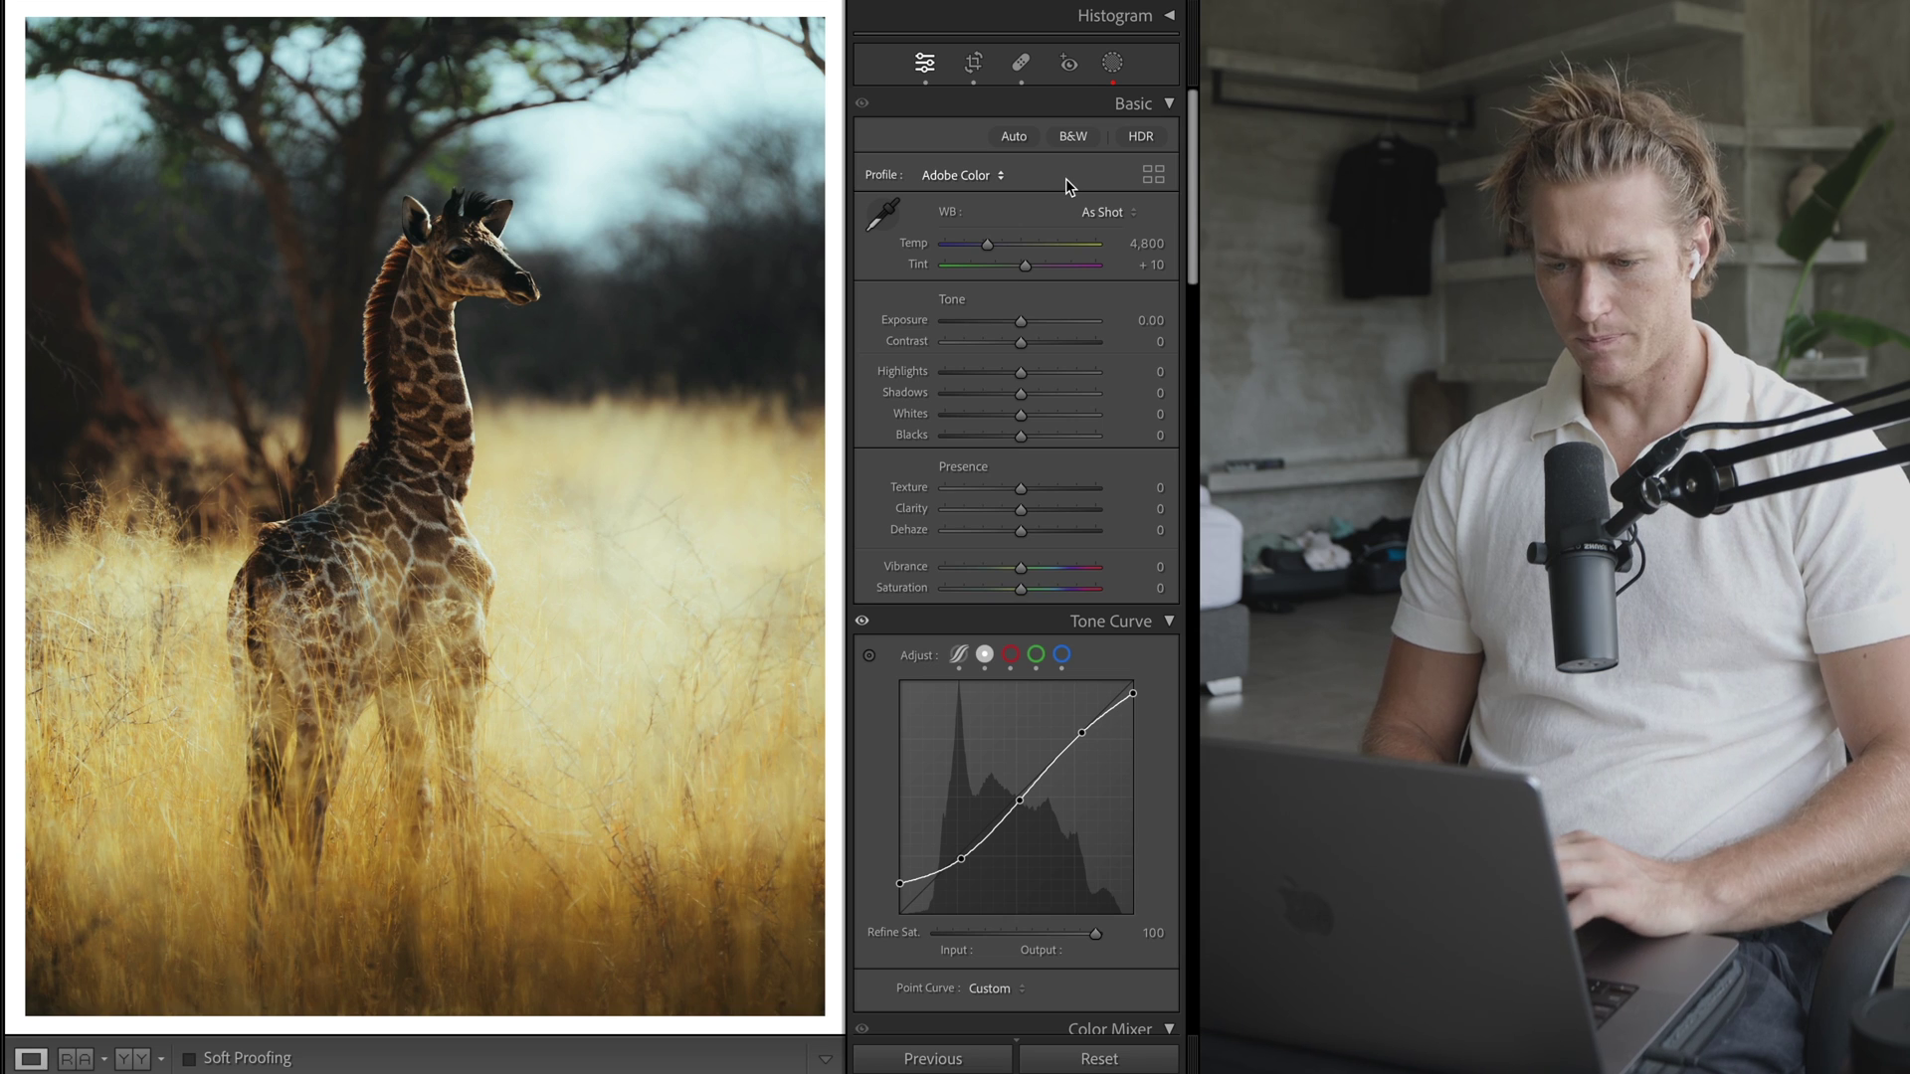
# - Show the Histogram panel above the adjustment panels
pyautogui.scroll(-3, 1066, 177)
pyautogui.scroll(3, 1065, 177)
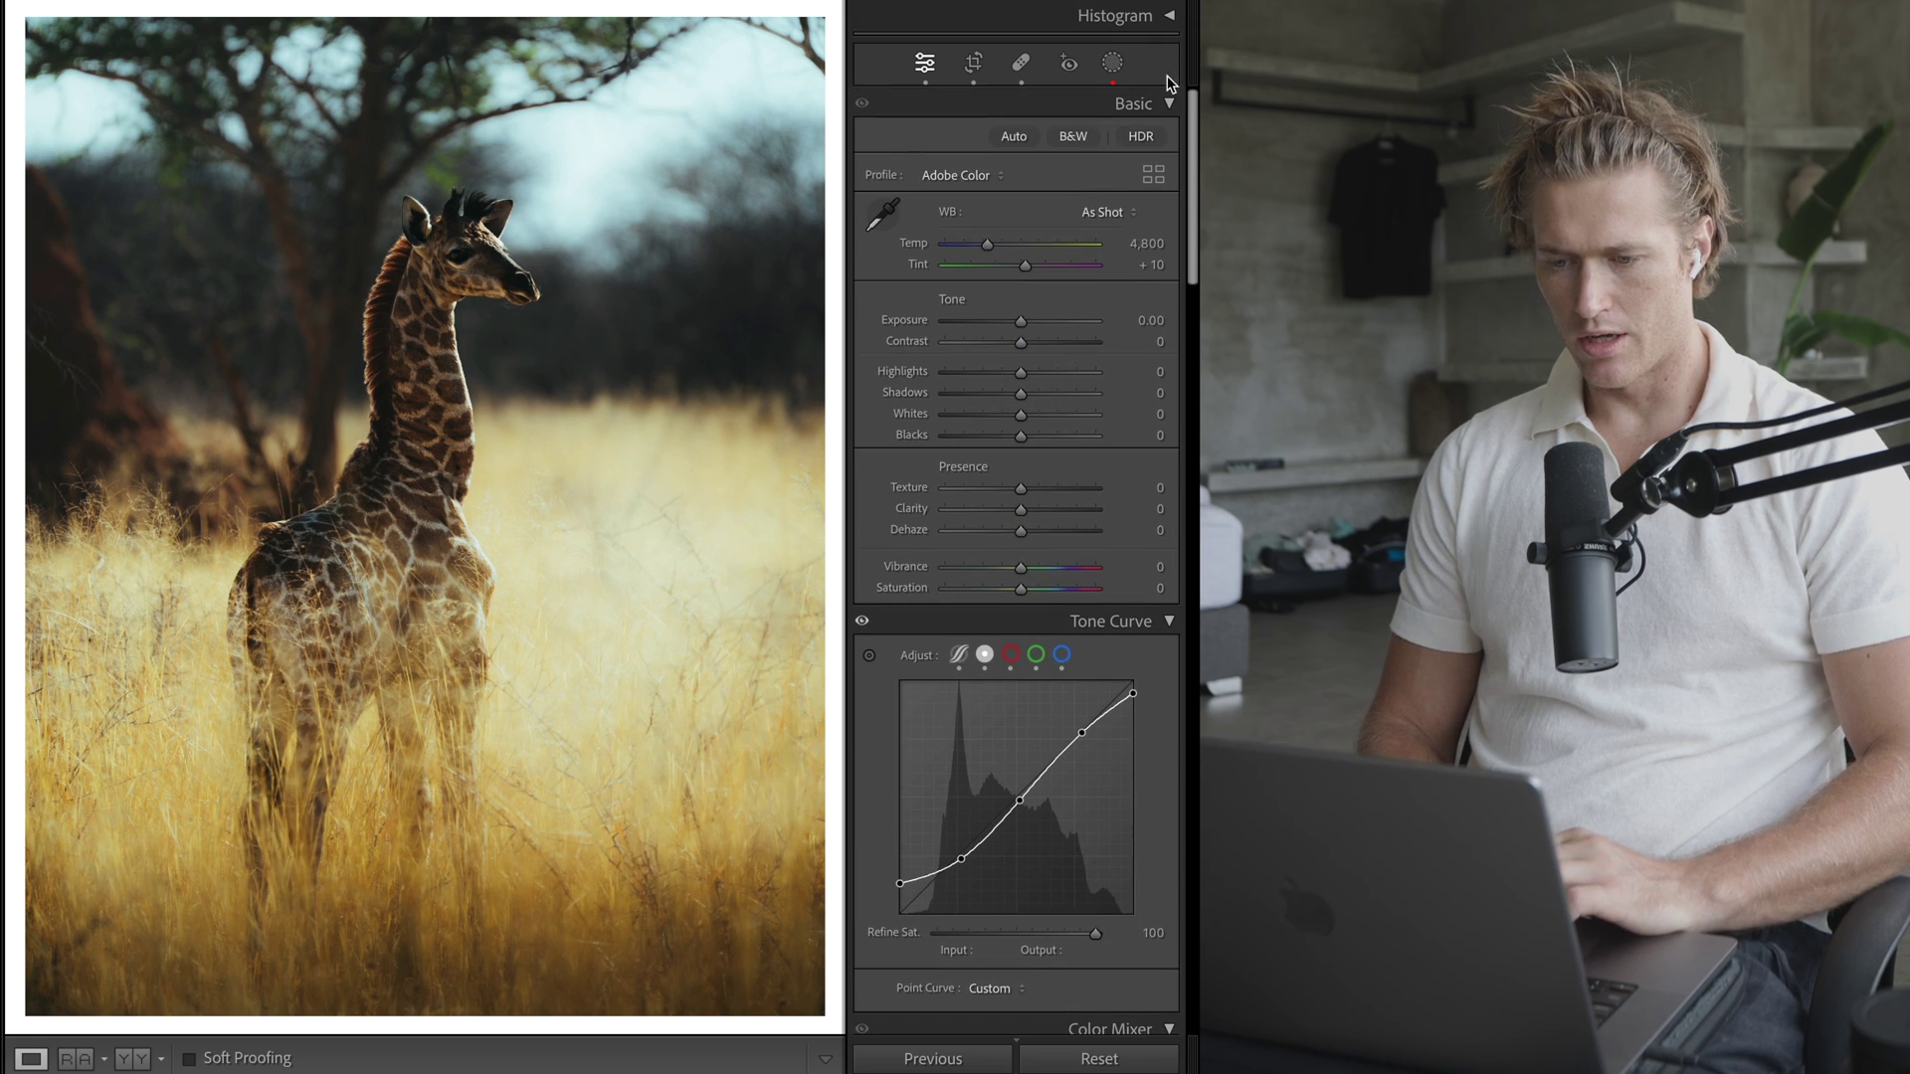
pyautogui.click(1171, 24)
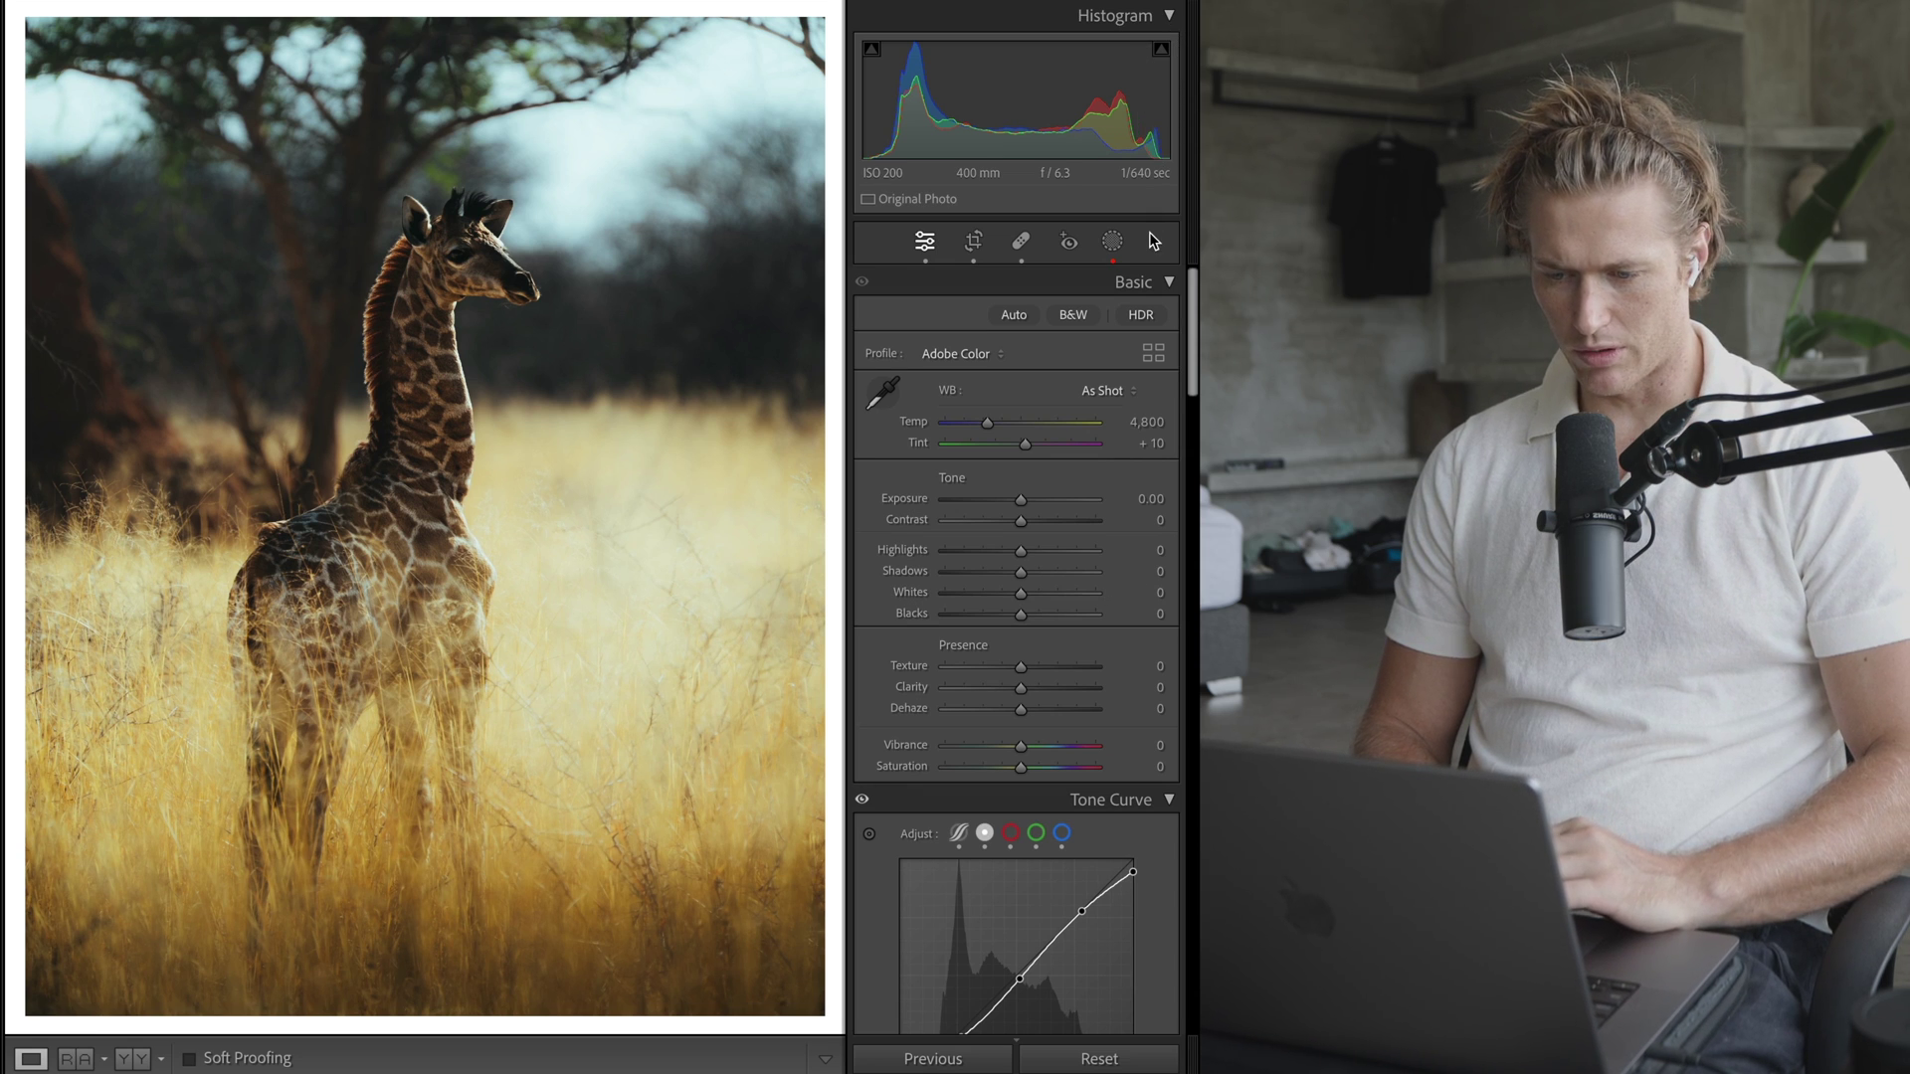
pyautogui.scroll(-3, 1134, 348)
pyautogui.scroll(3, 1134, 348)
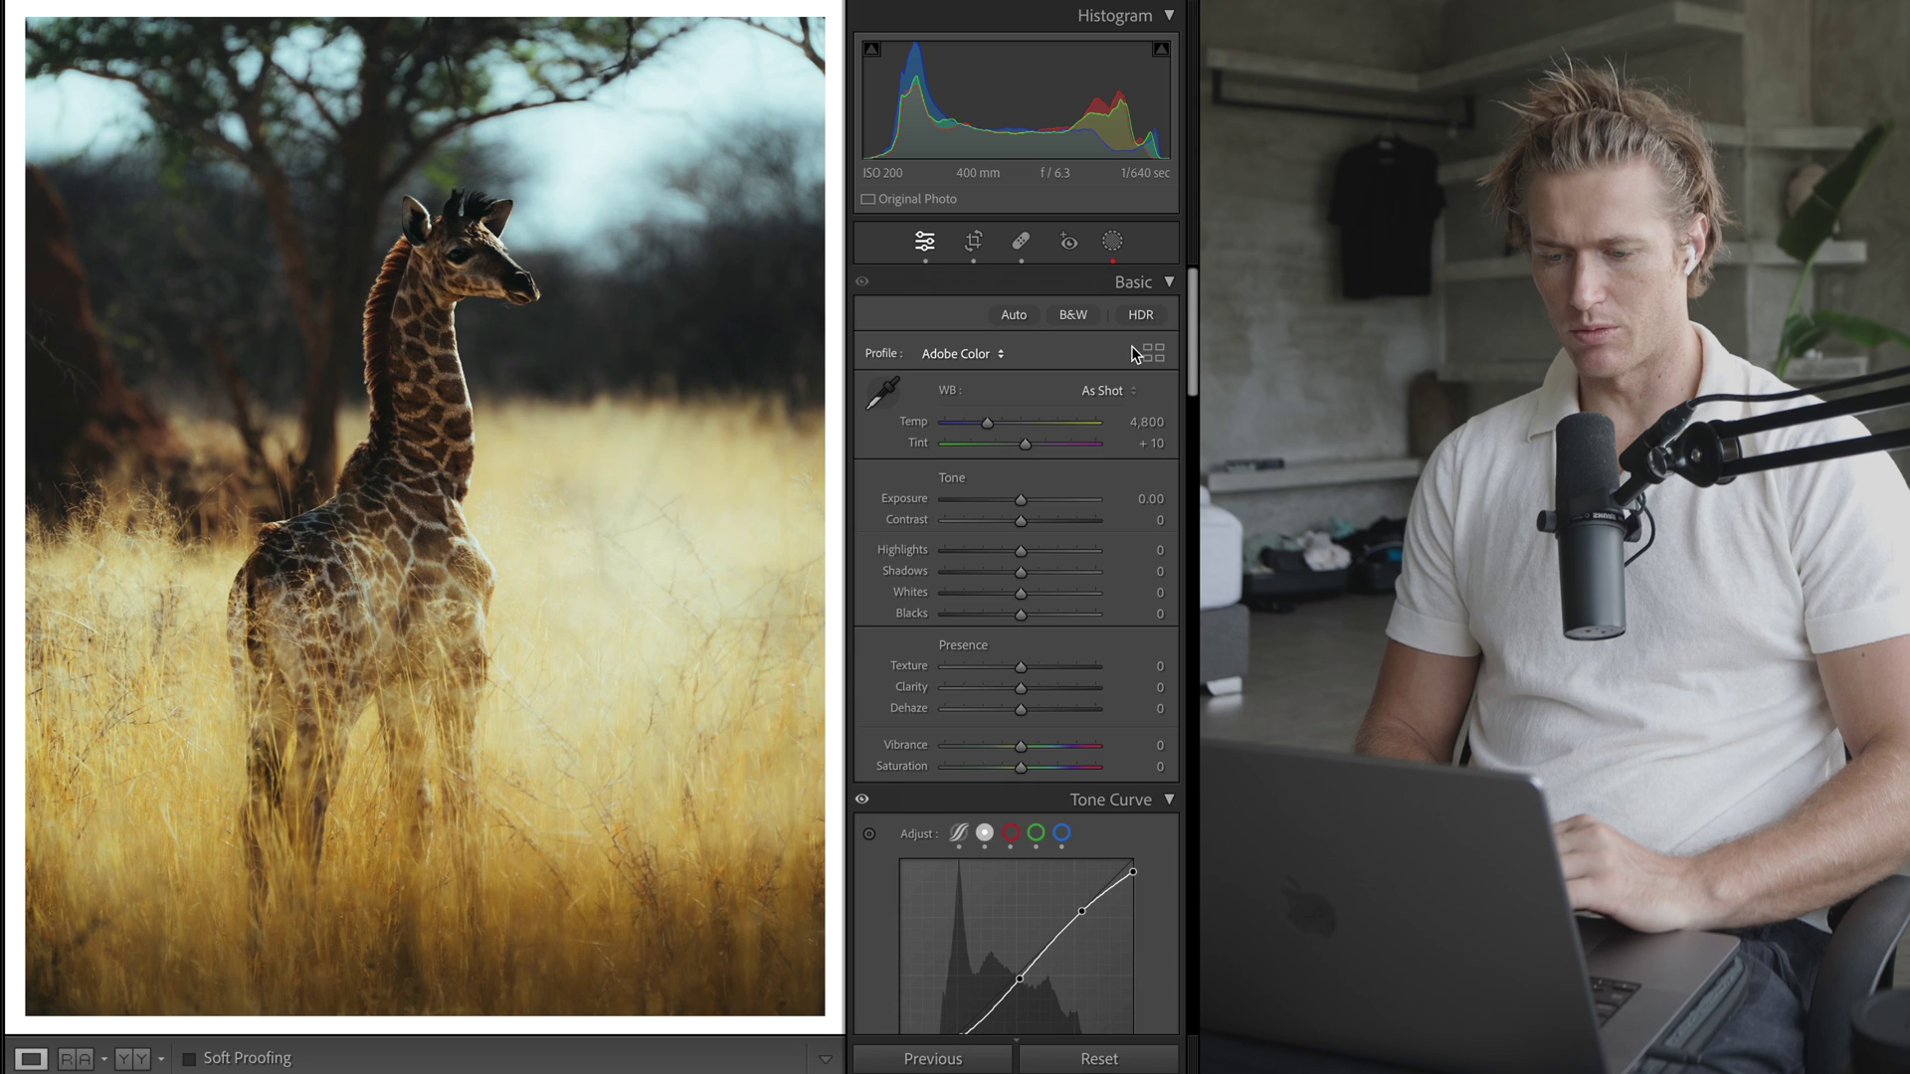
pyautogui.scroll(-3, 1055, 647)
pyautogui.scroll(3, 1066, 591)
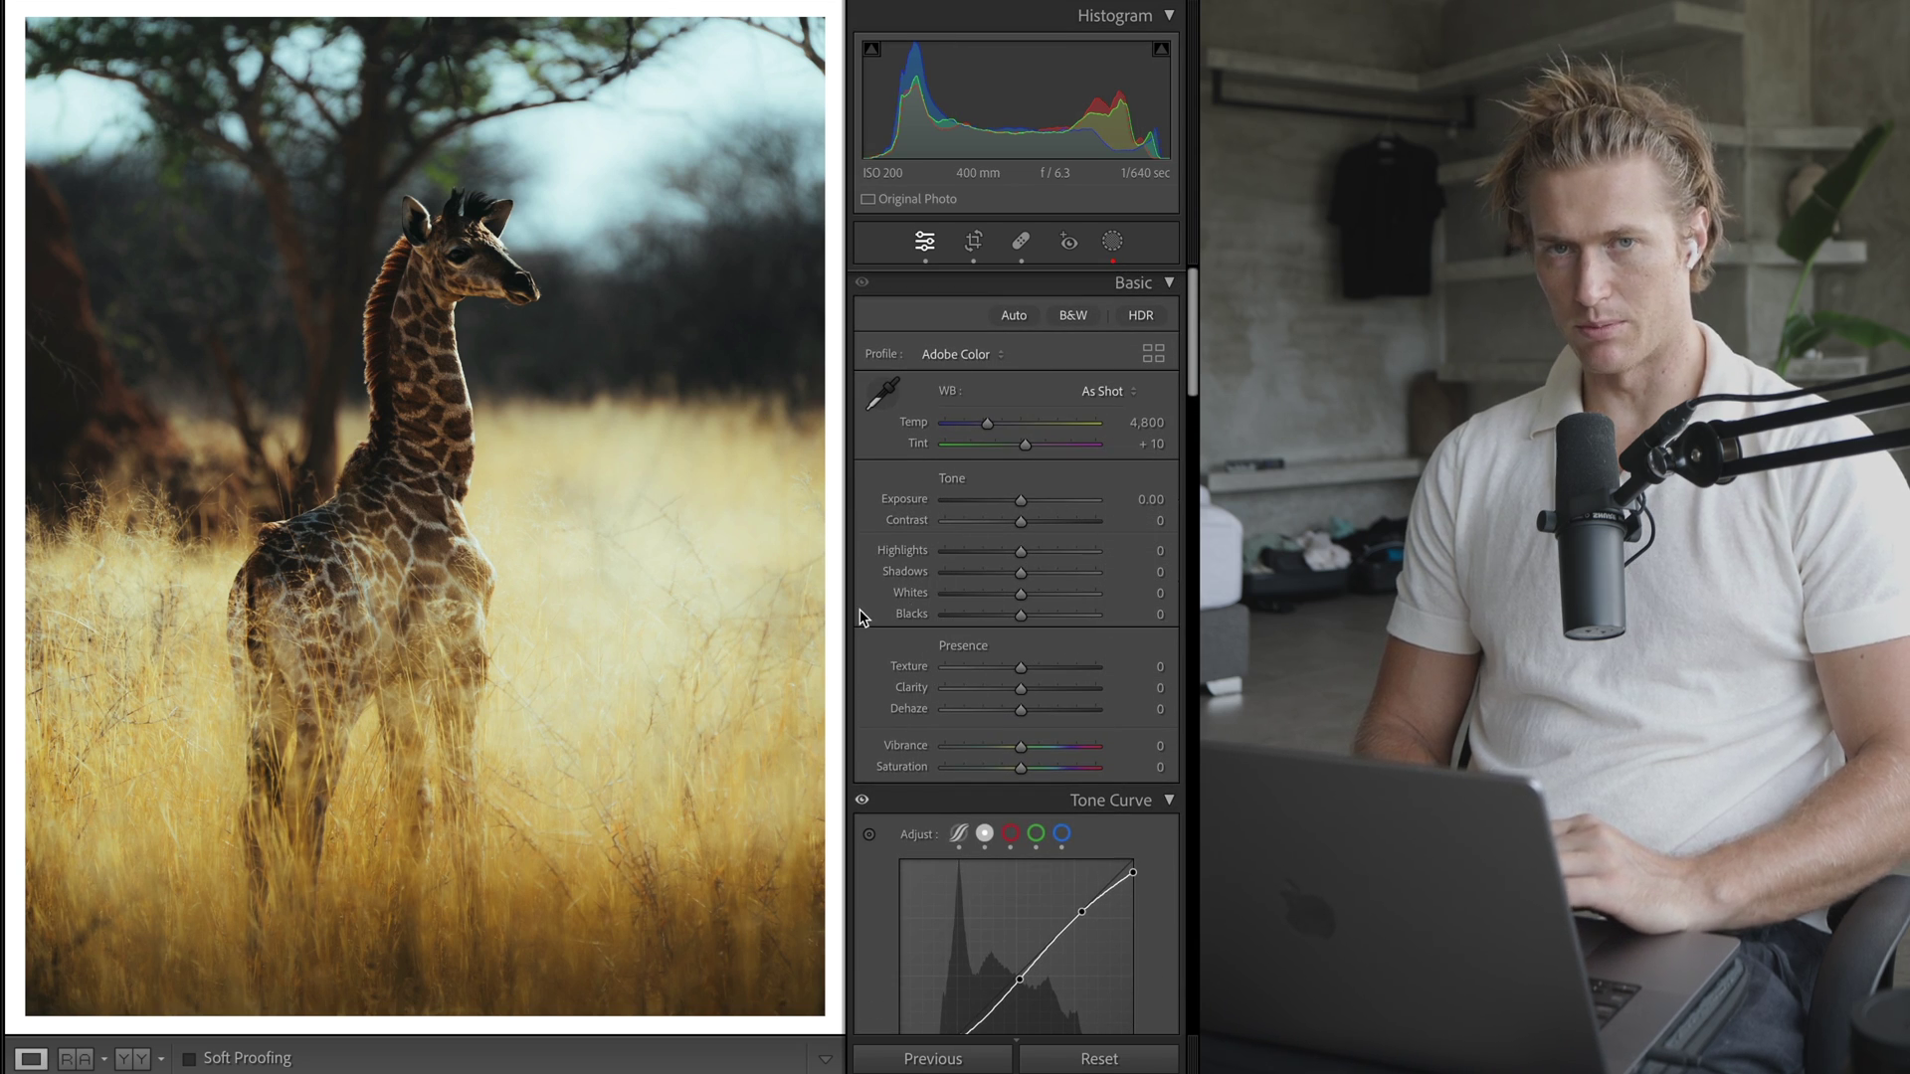
pyautogui.scroll(-1, 1005, 474)
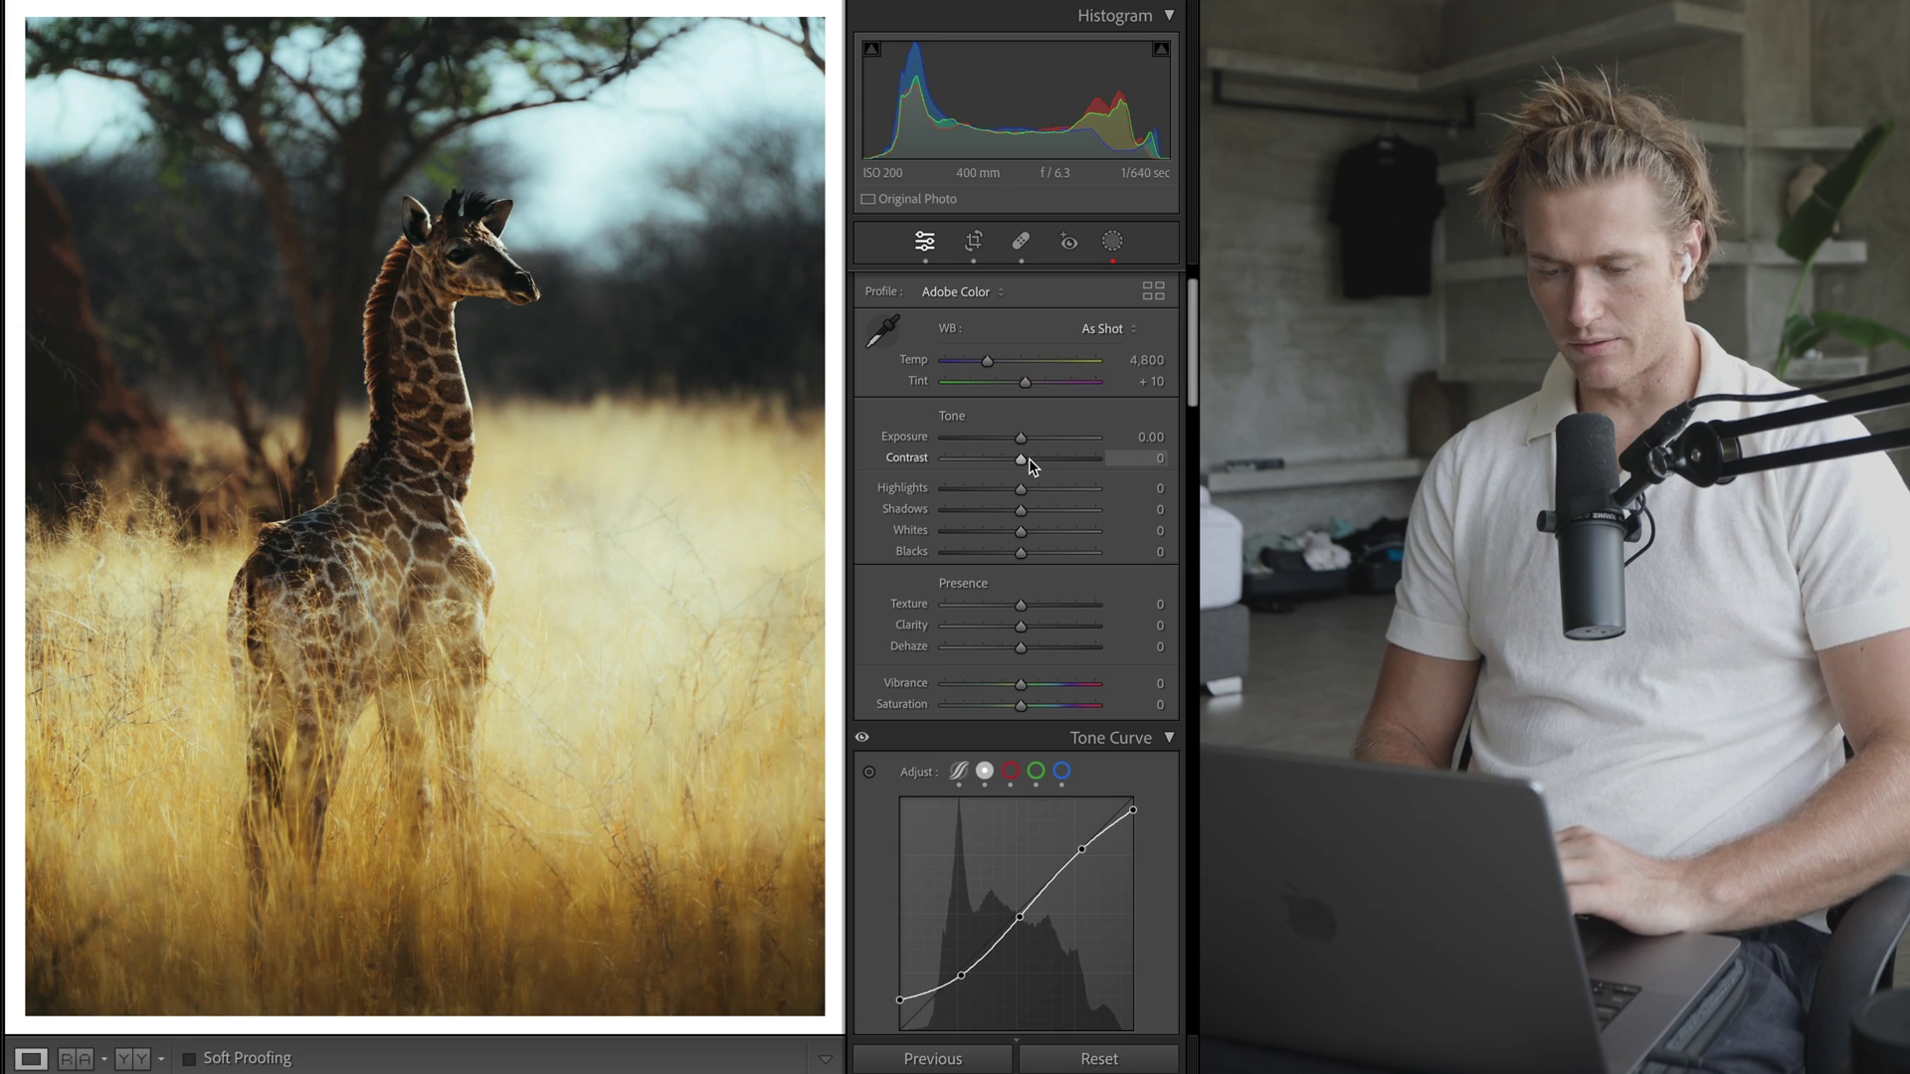
# - Soften contrast, lift the shadows and settle Highlights at -68
pyautogui.moveTo(1024, 462); pyautogui.dragTo(1010, 466)
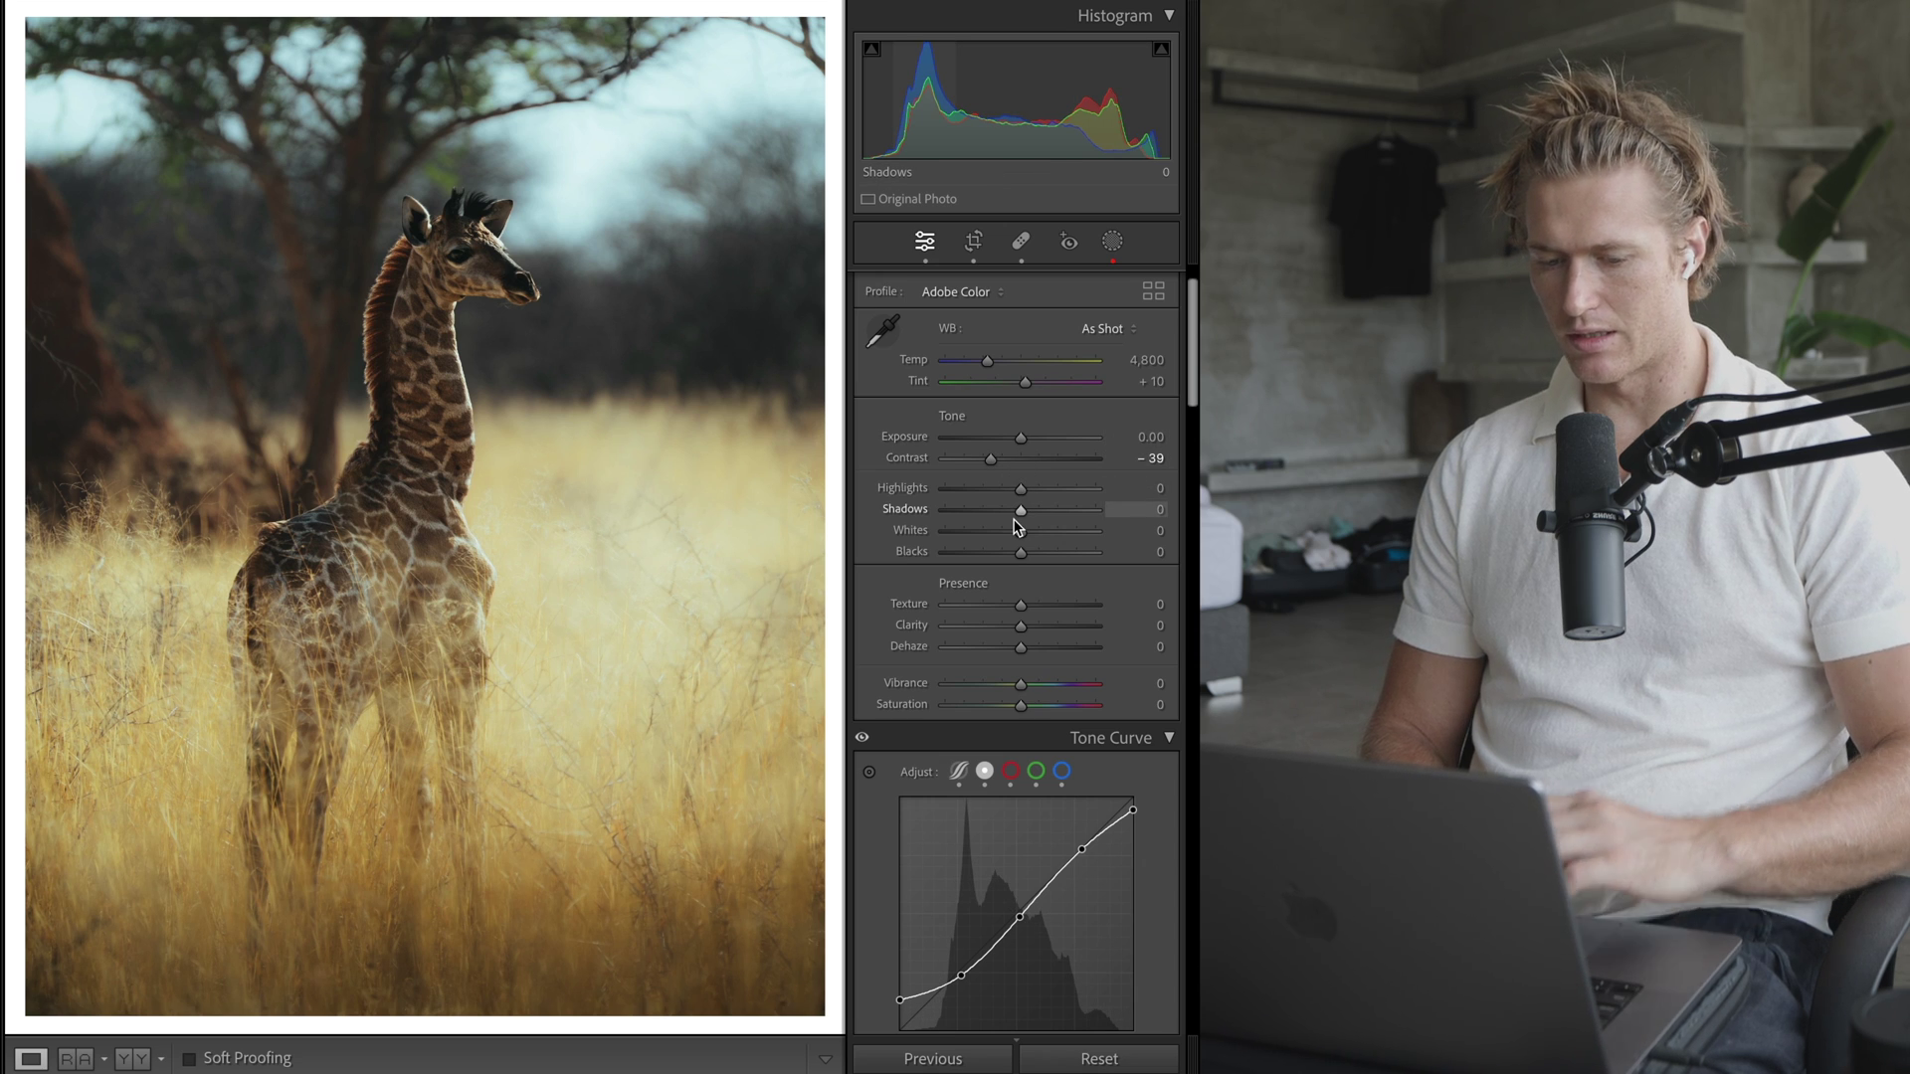
pyautogui.moveTo(1026, 513); pyautogui.dragTo(1129, 530)
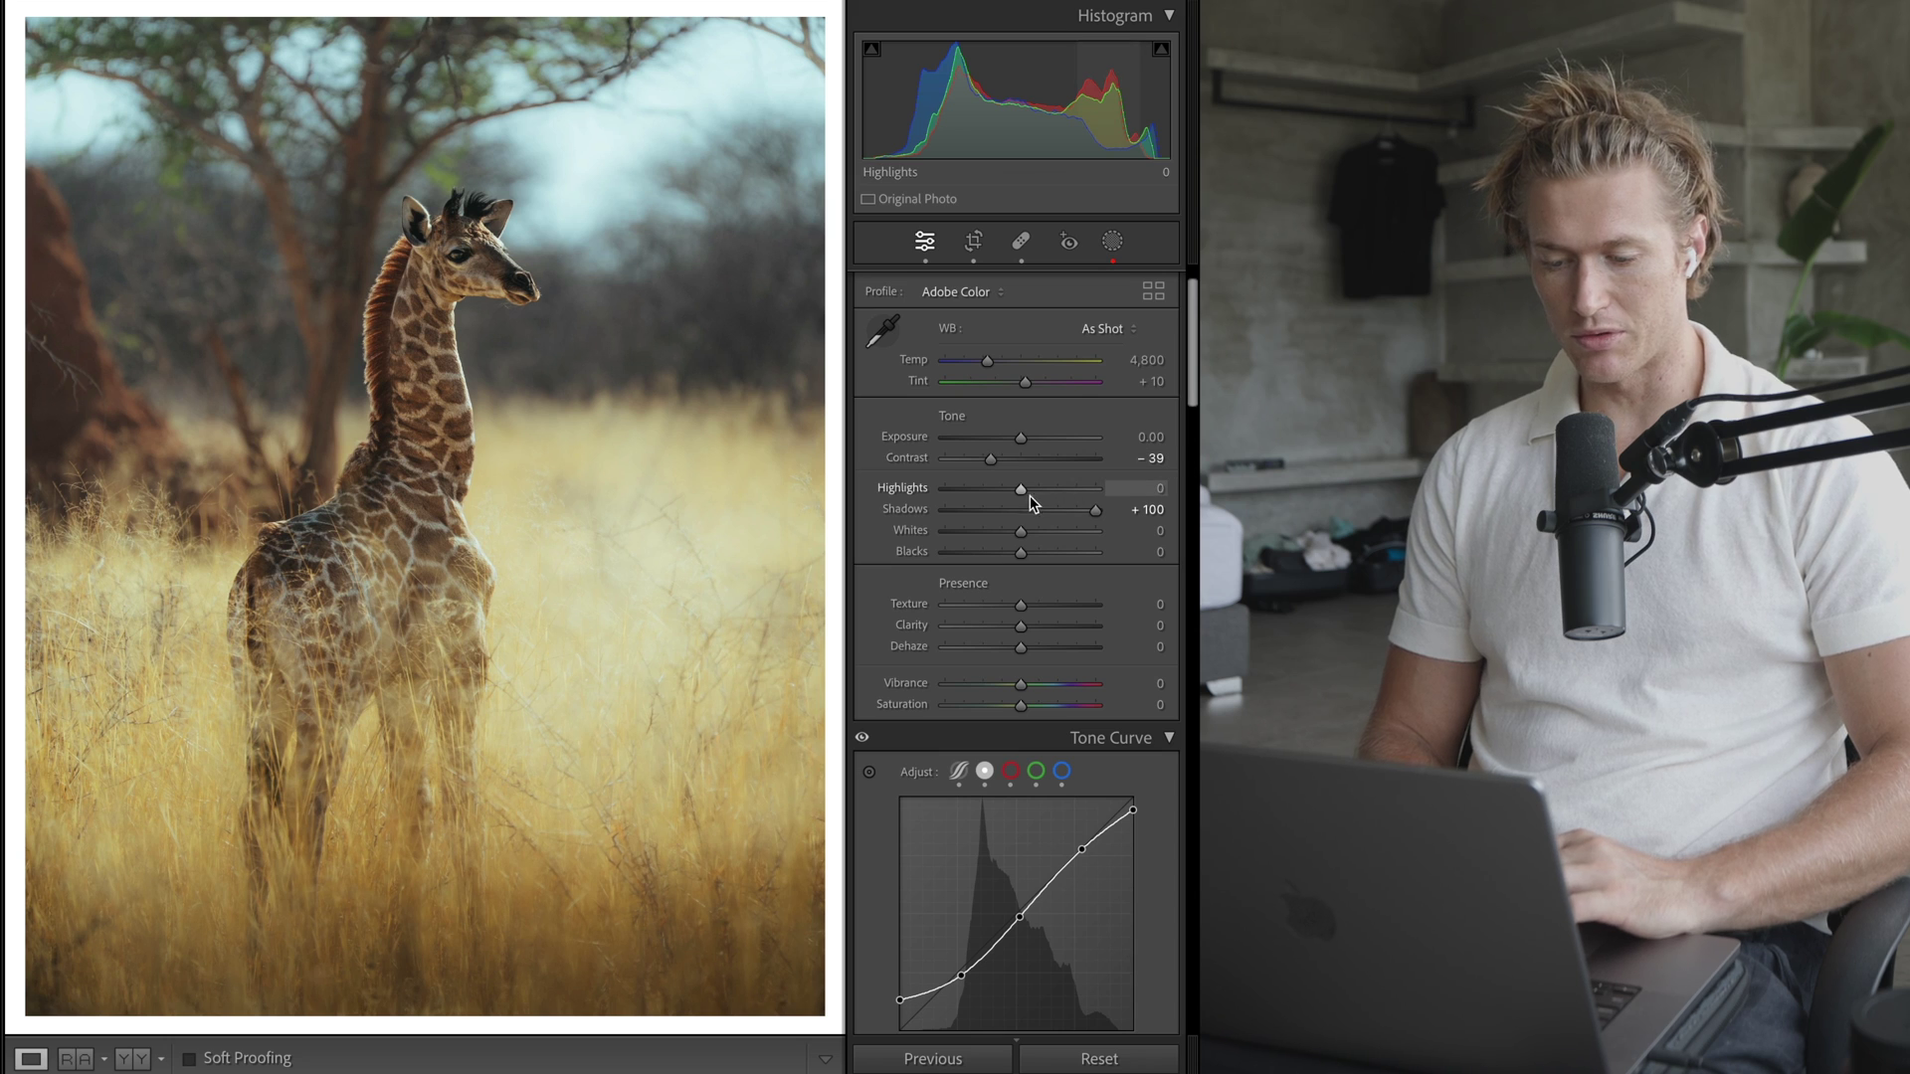
pyautogui.moveTo(985, 489); pyautogui.dragTo(1012, 509)
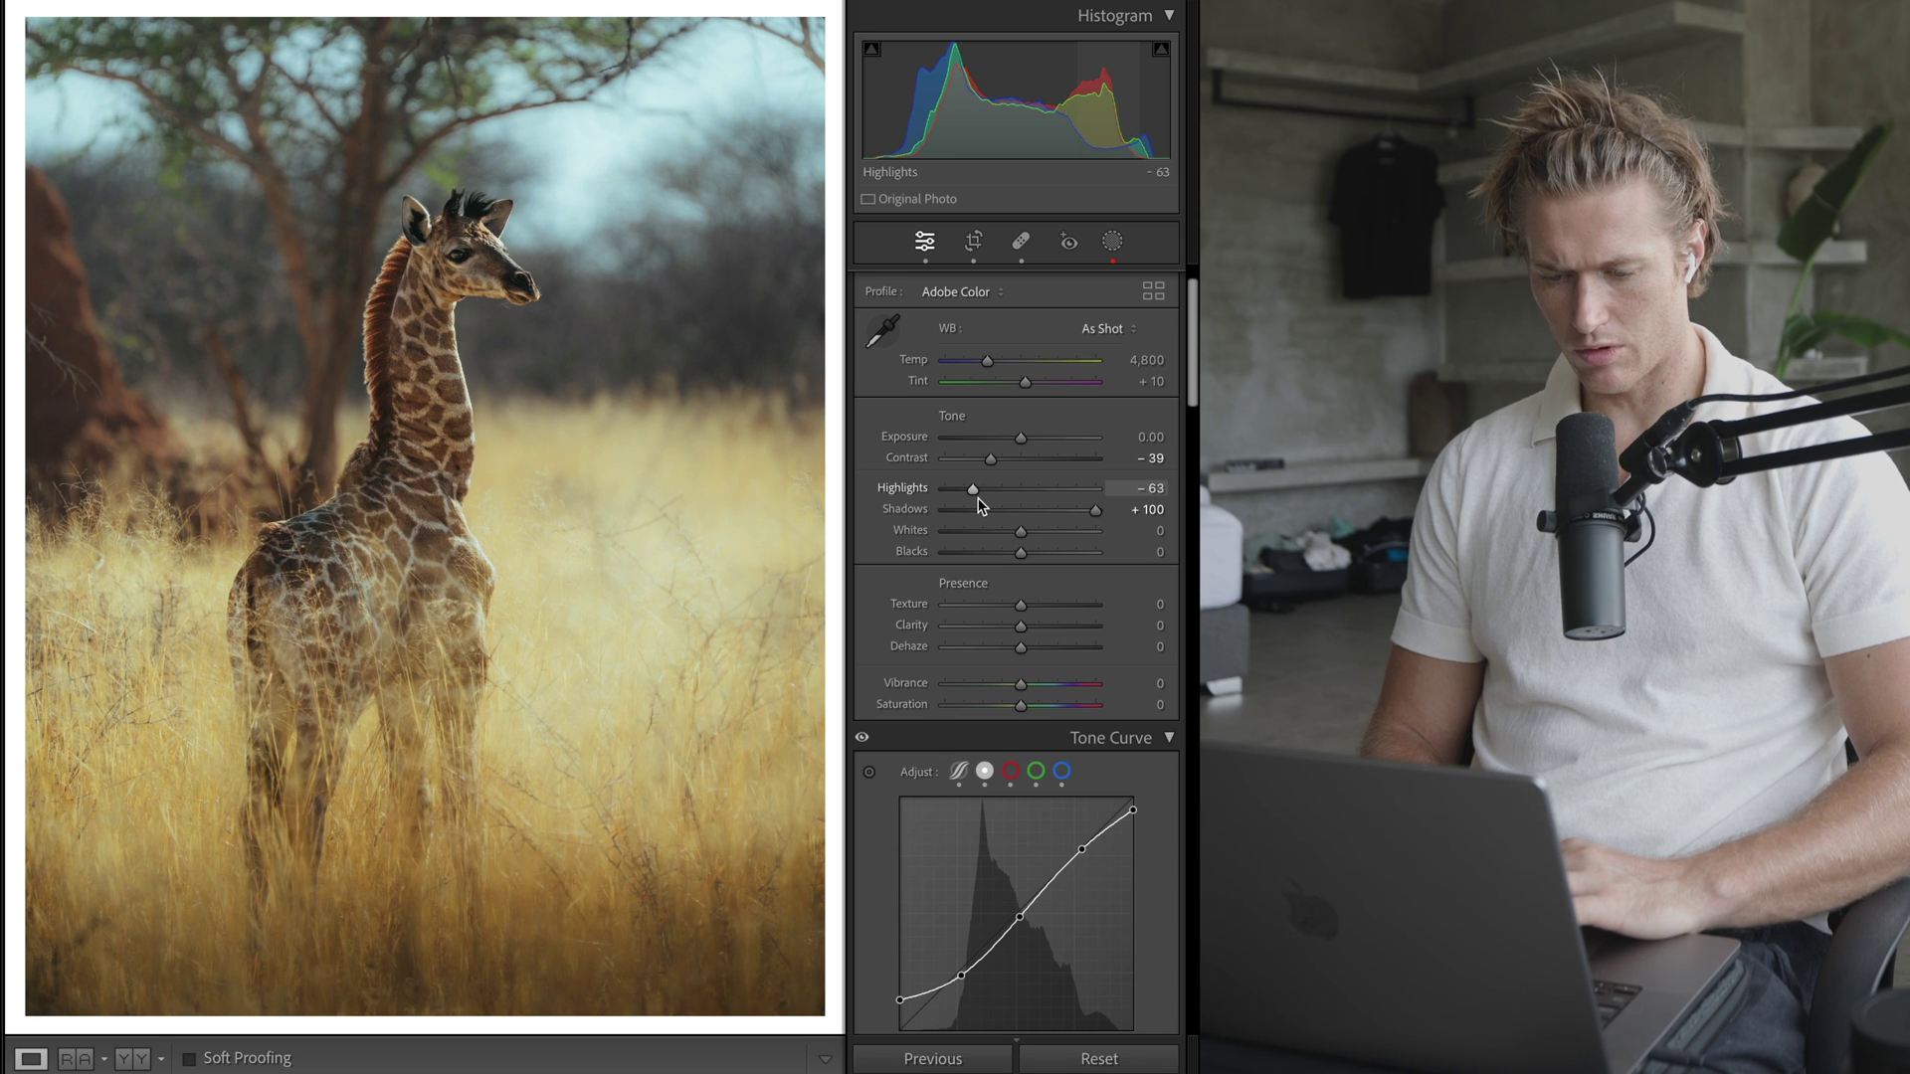
pyautogui.moveTo(983, 510); pyautogui.dragTo(1104, 487)
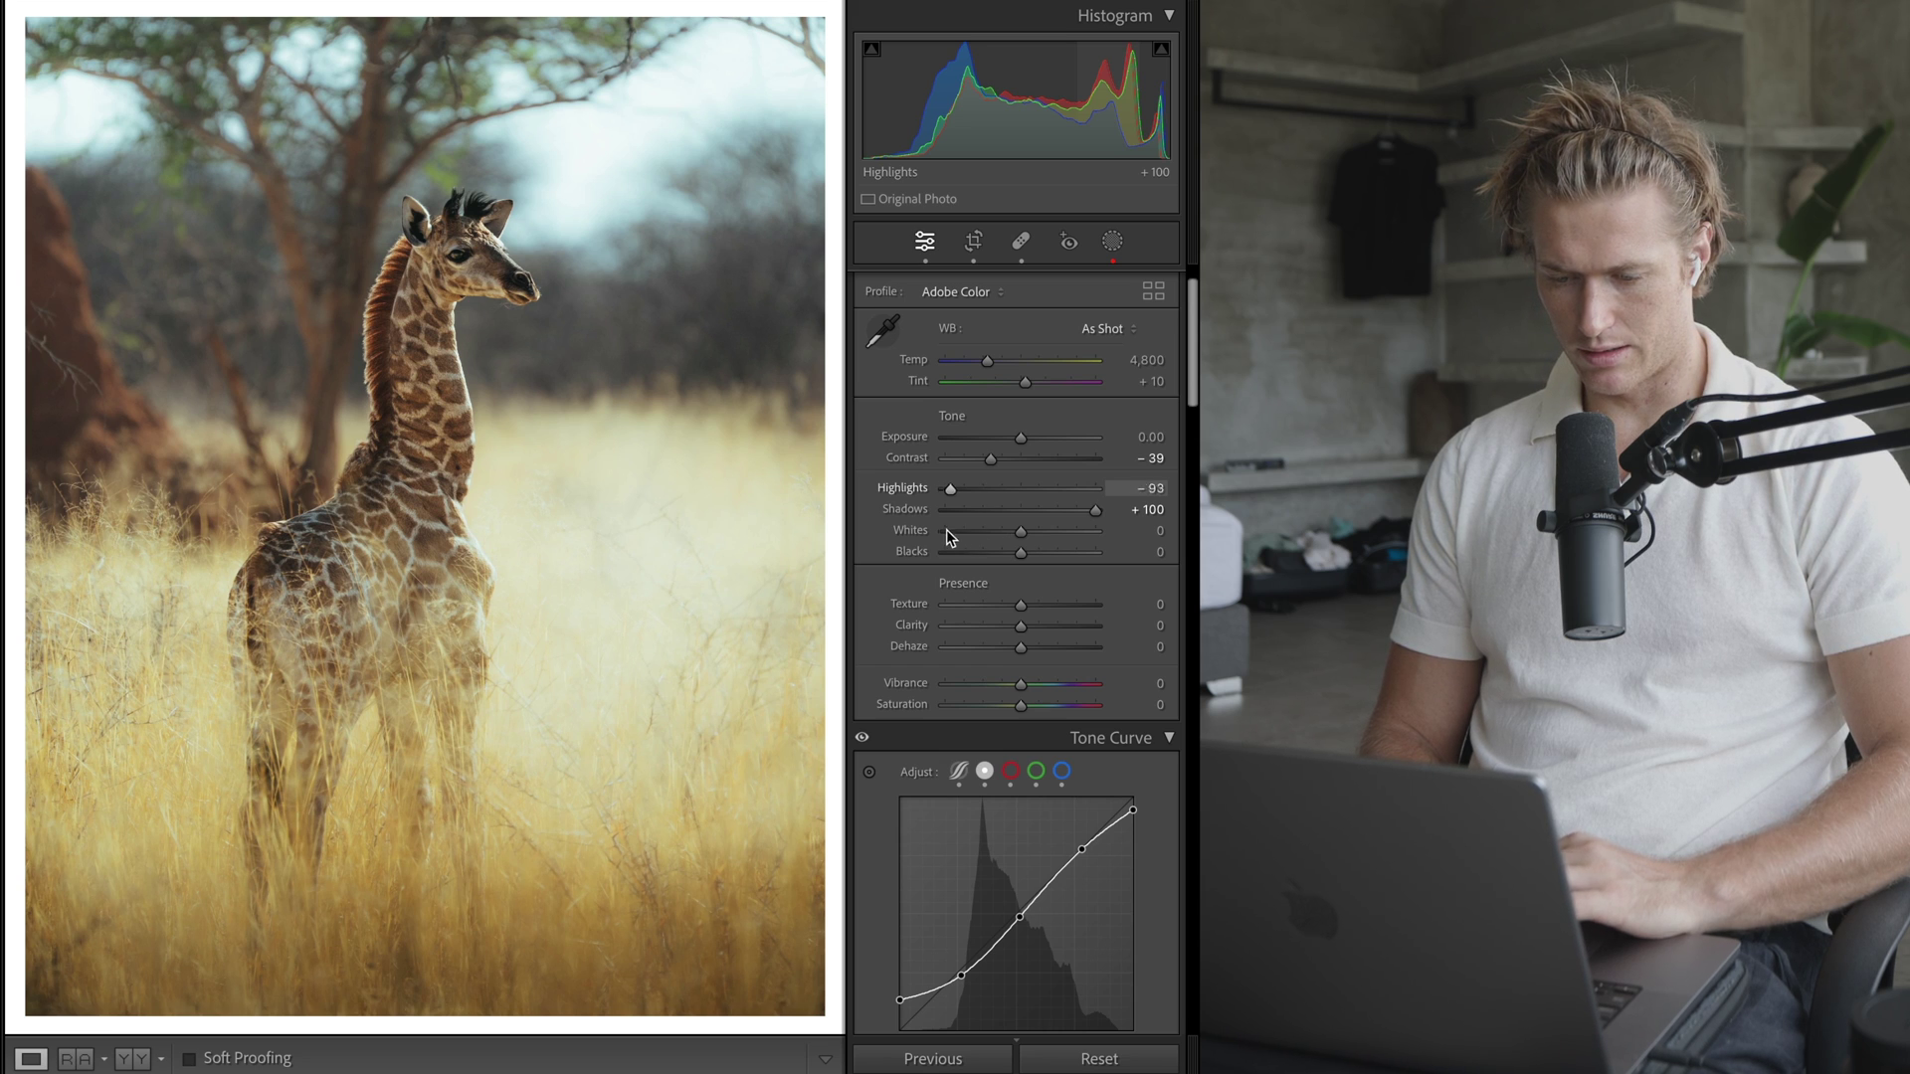
pyautogui.moveTo(947, 538); pyautogui.dragTo(1008, 532)
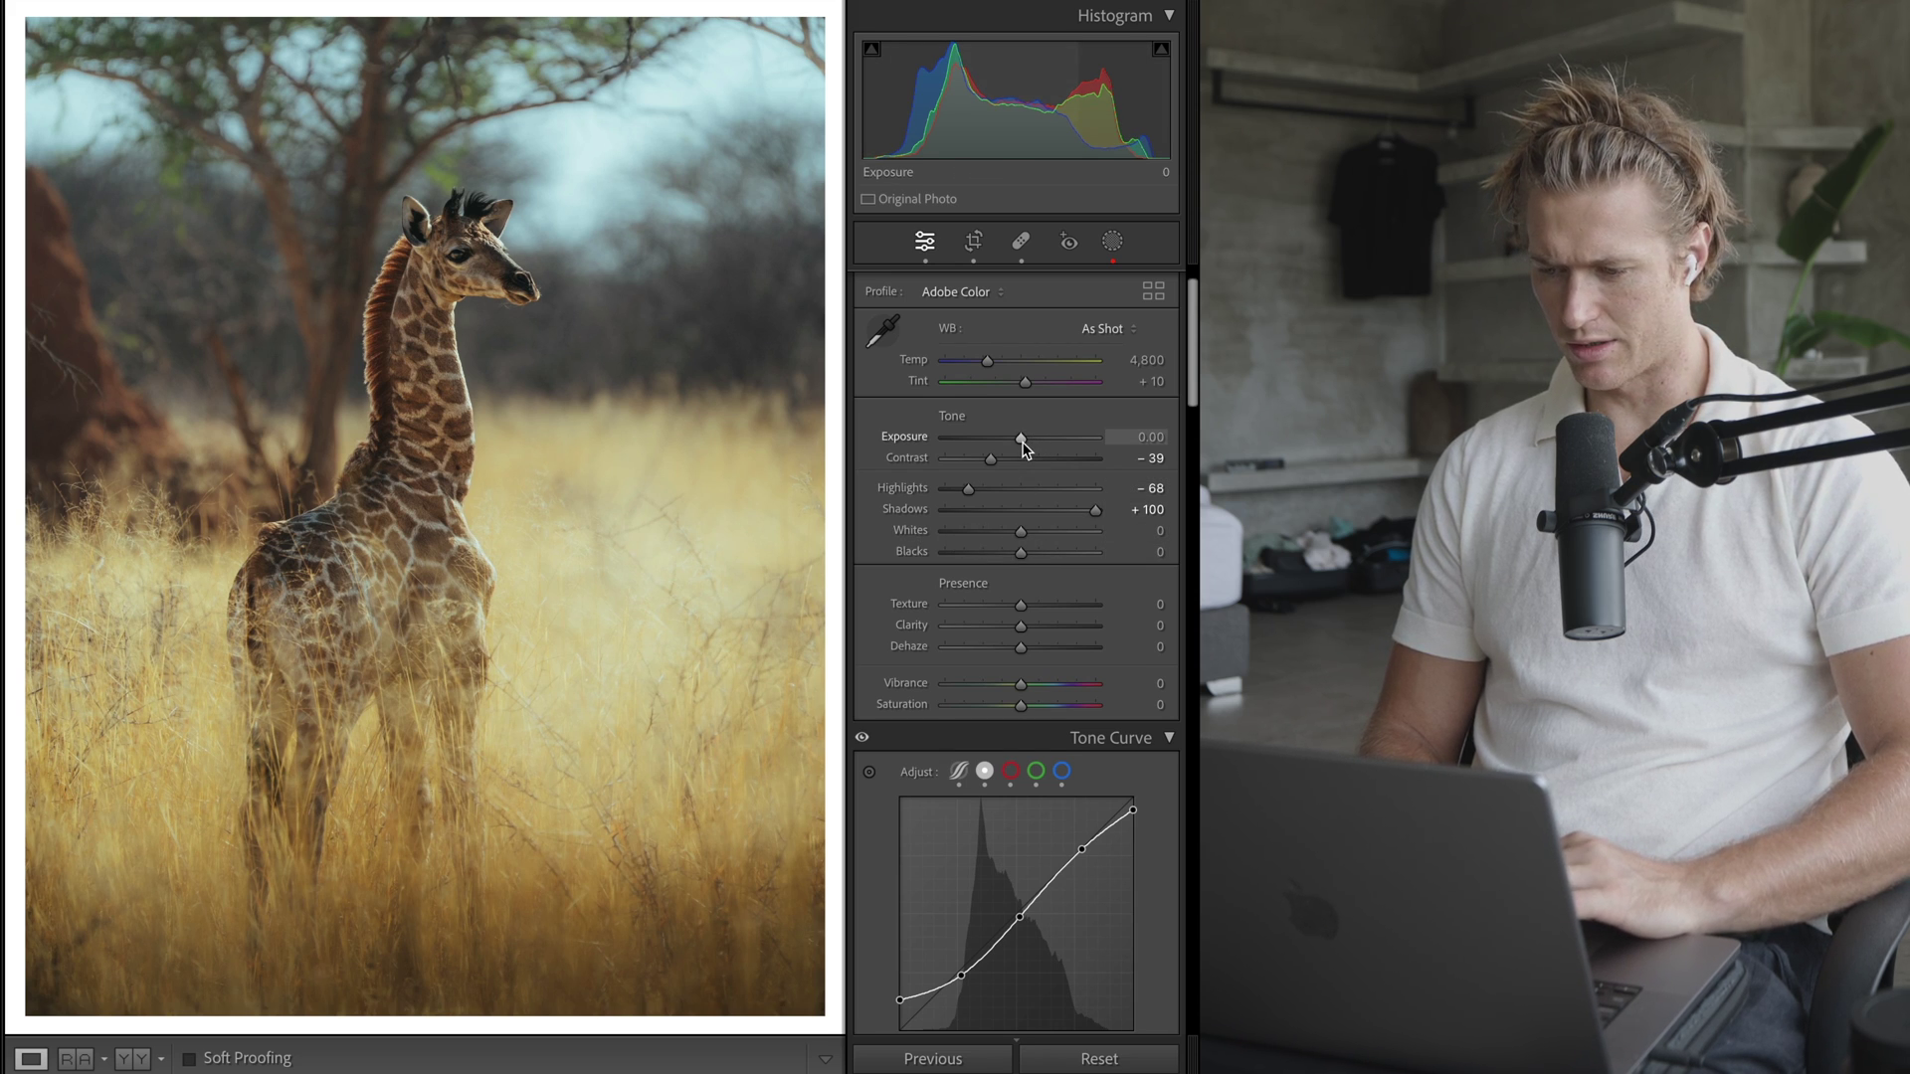
# - Set Exposure to -0.20, Whites to +17 and Blacks to +13
pyautogui.moveTo(1022, 441); pyautogui.dragTo(1016, 439)
pyautogui.moveTo(1021, 531); pyautogui.dragTo(1027, 530)
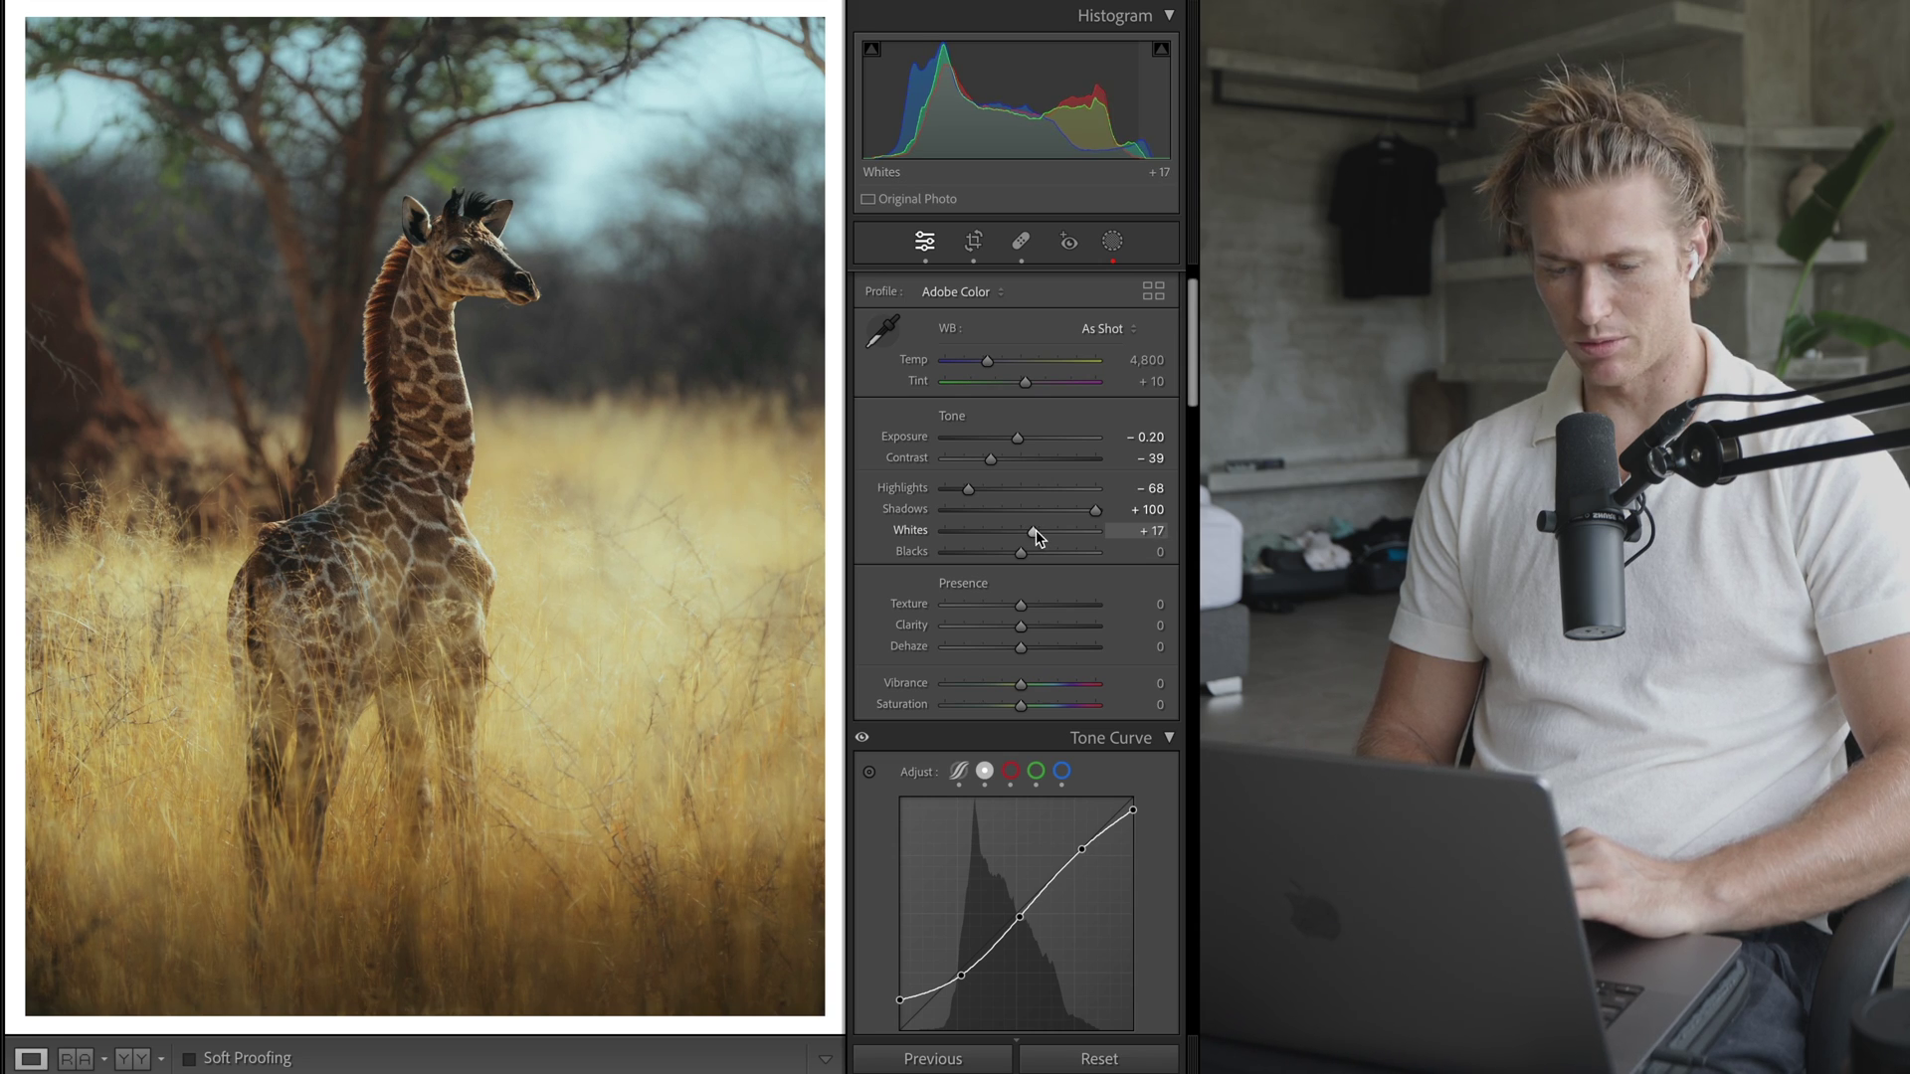
pyautogui.moveTo(1025, 560); pyautogui.dragTo(863, 558)
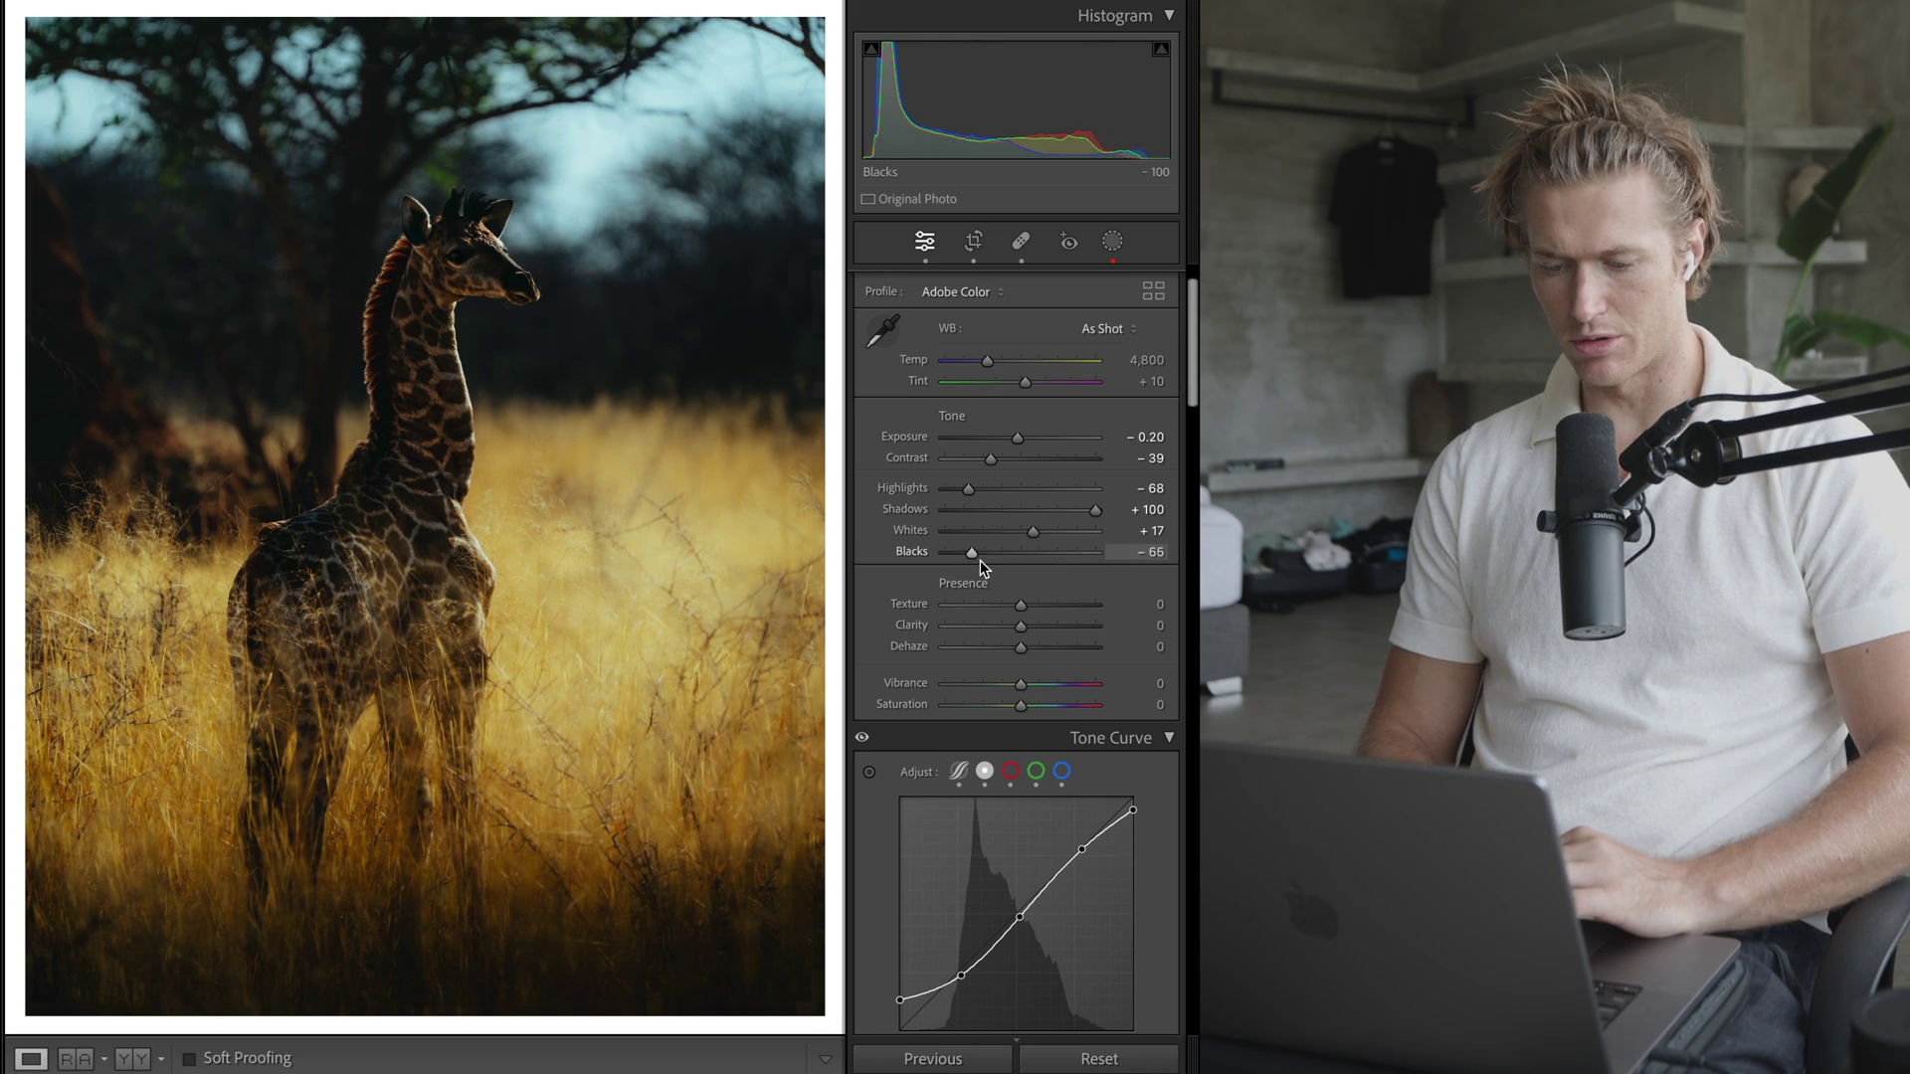
pyautogui.moveTo(982, 567); pyautogui.dragTo(1035, 565)
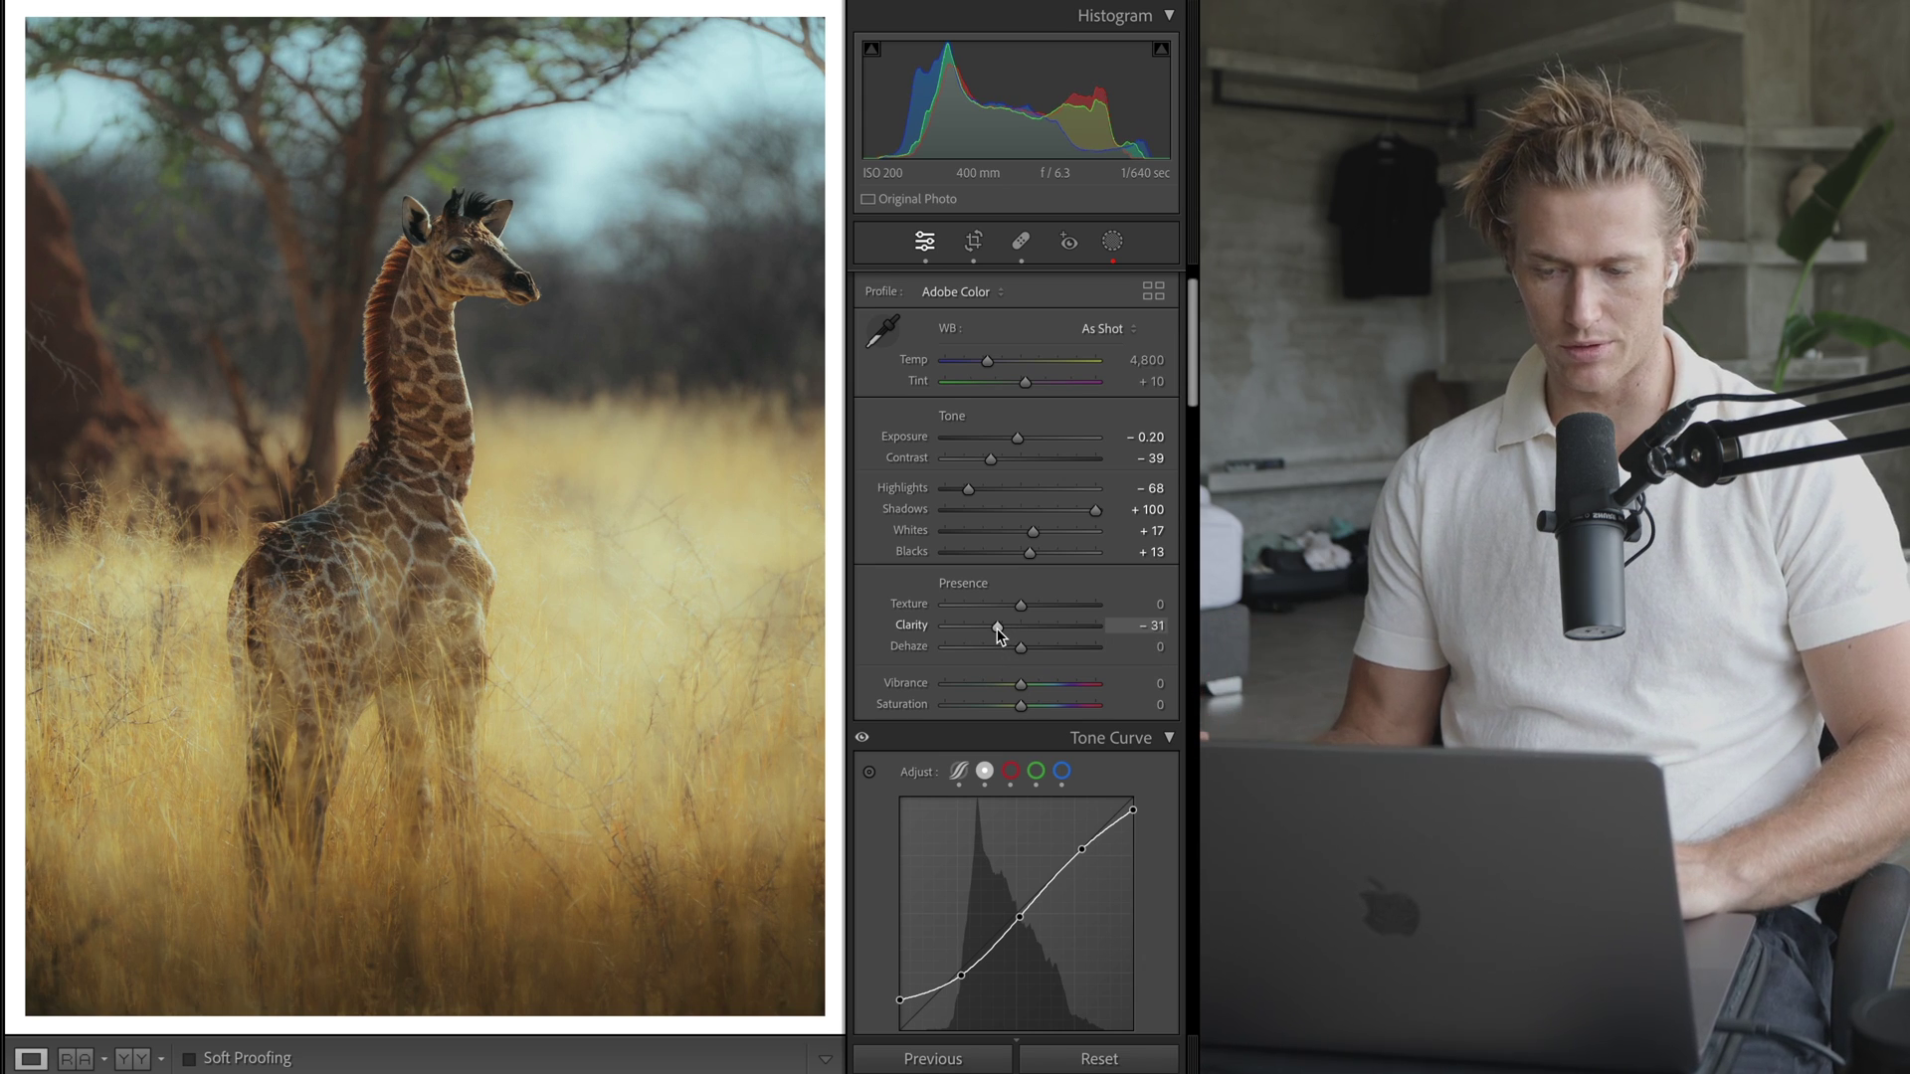
# - Reset Clarity to 0, set Vibrance +48 and Saturation -14, and warm Temp to about 4,953
pyautogui.doubleClick(999, 629)
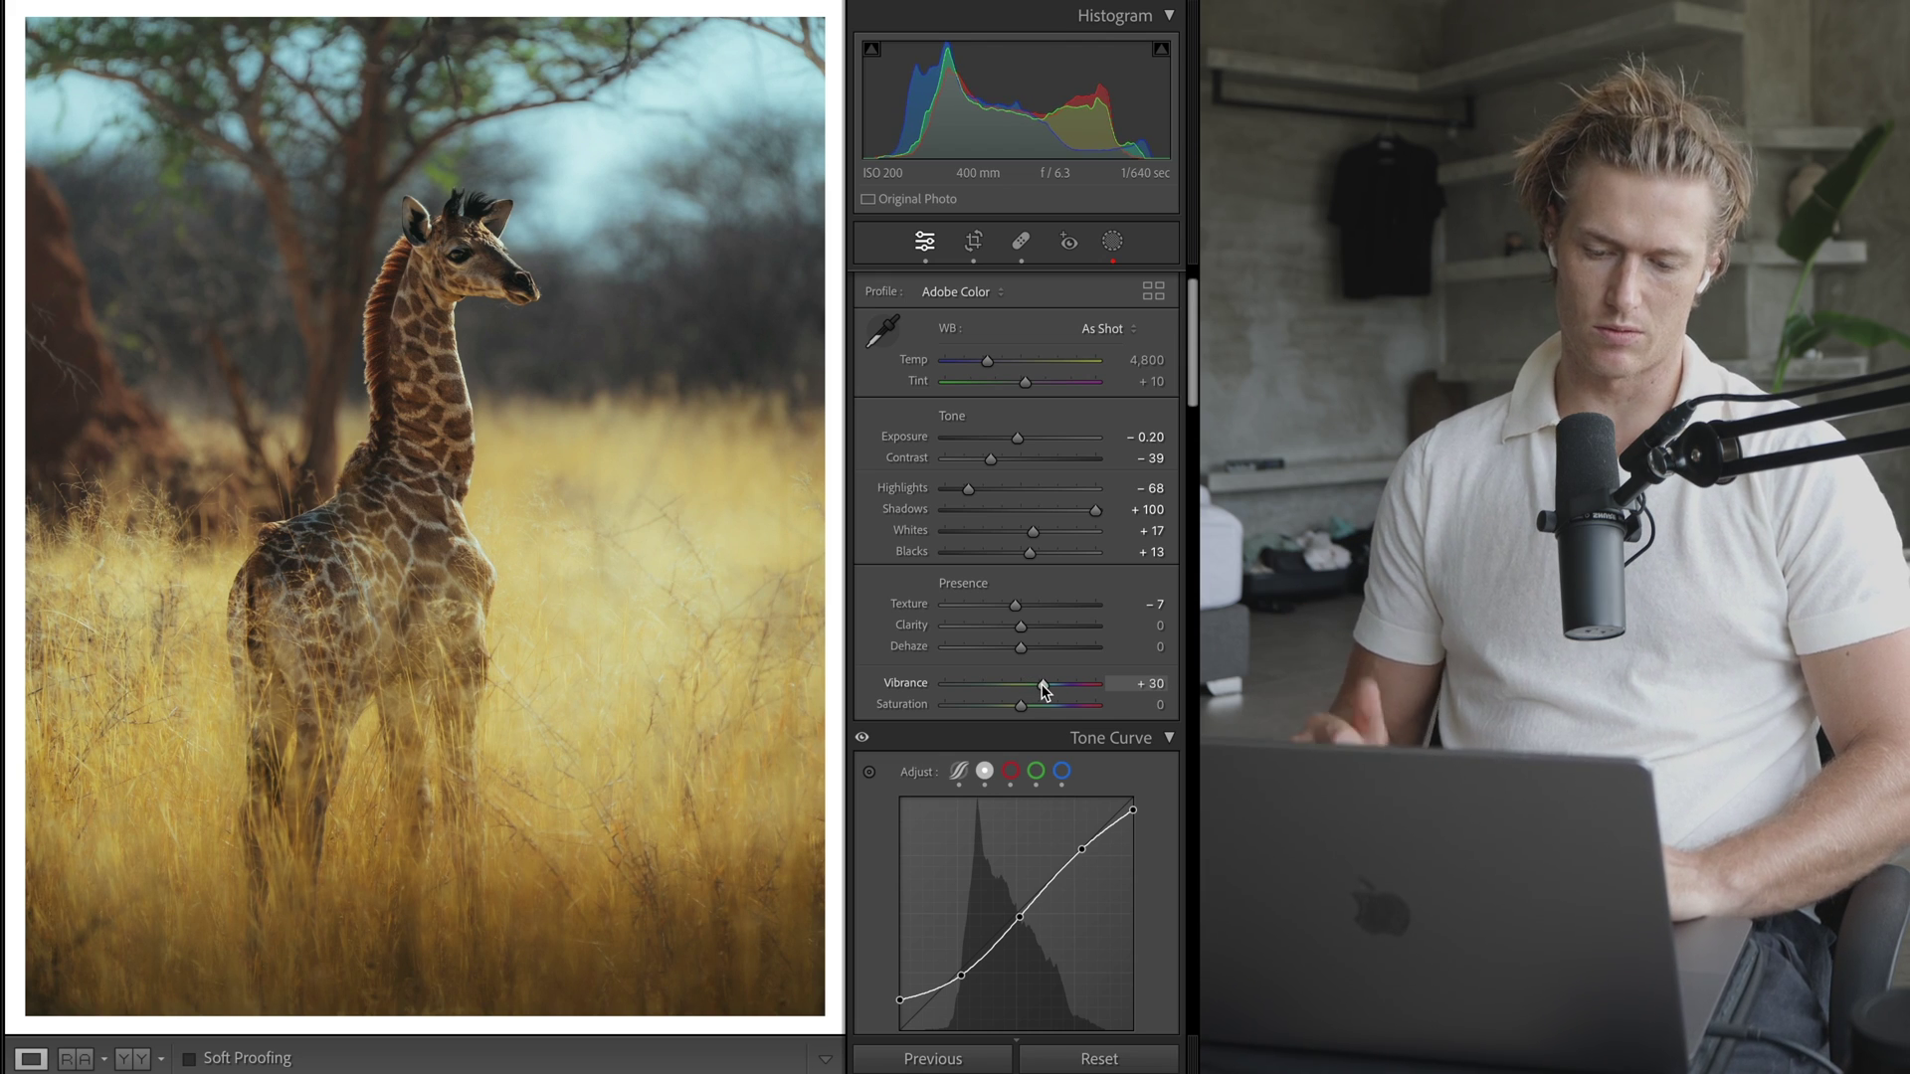
pyautogui.moveTo(1042, 683); pyautogui.dragTo(1012, 707)
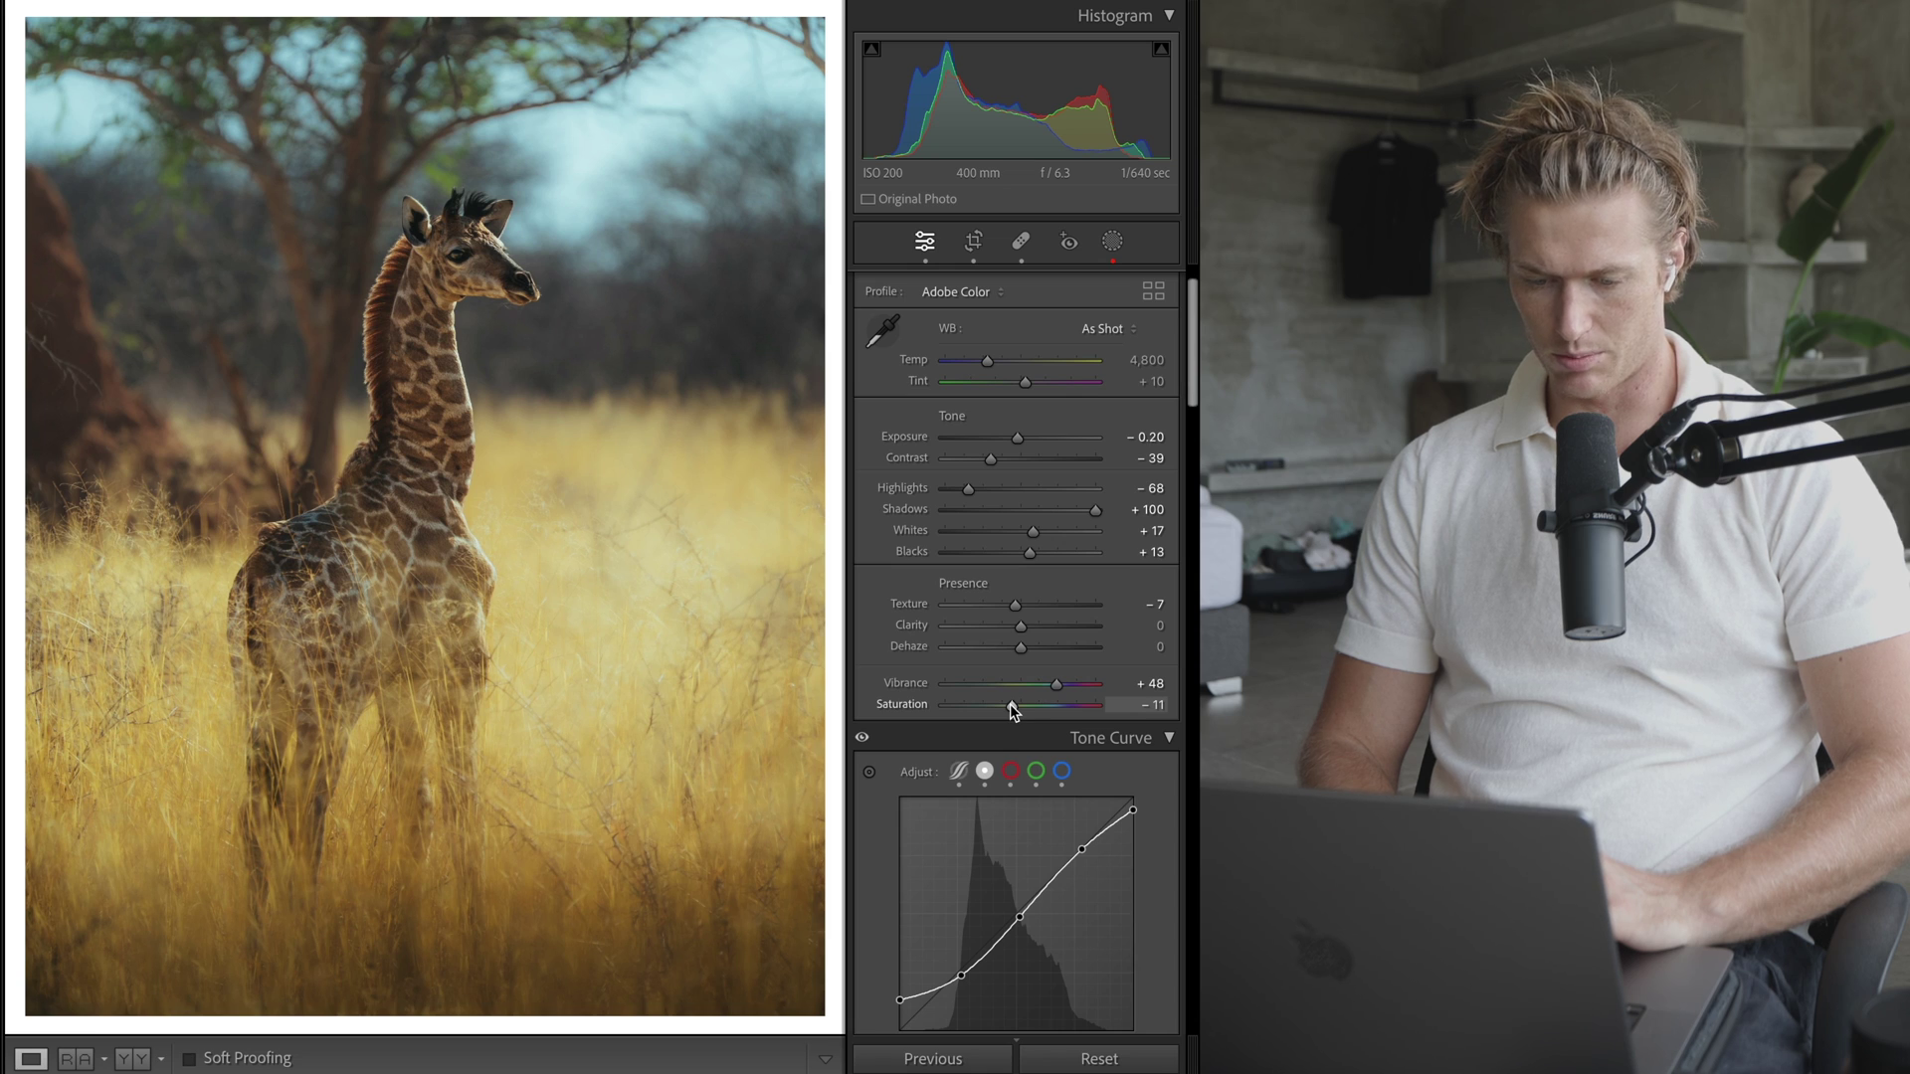
pyautogui.moveTo(1010, 704); pyautogui.dragTo(1007, 704)
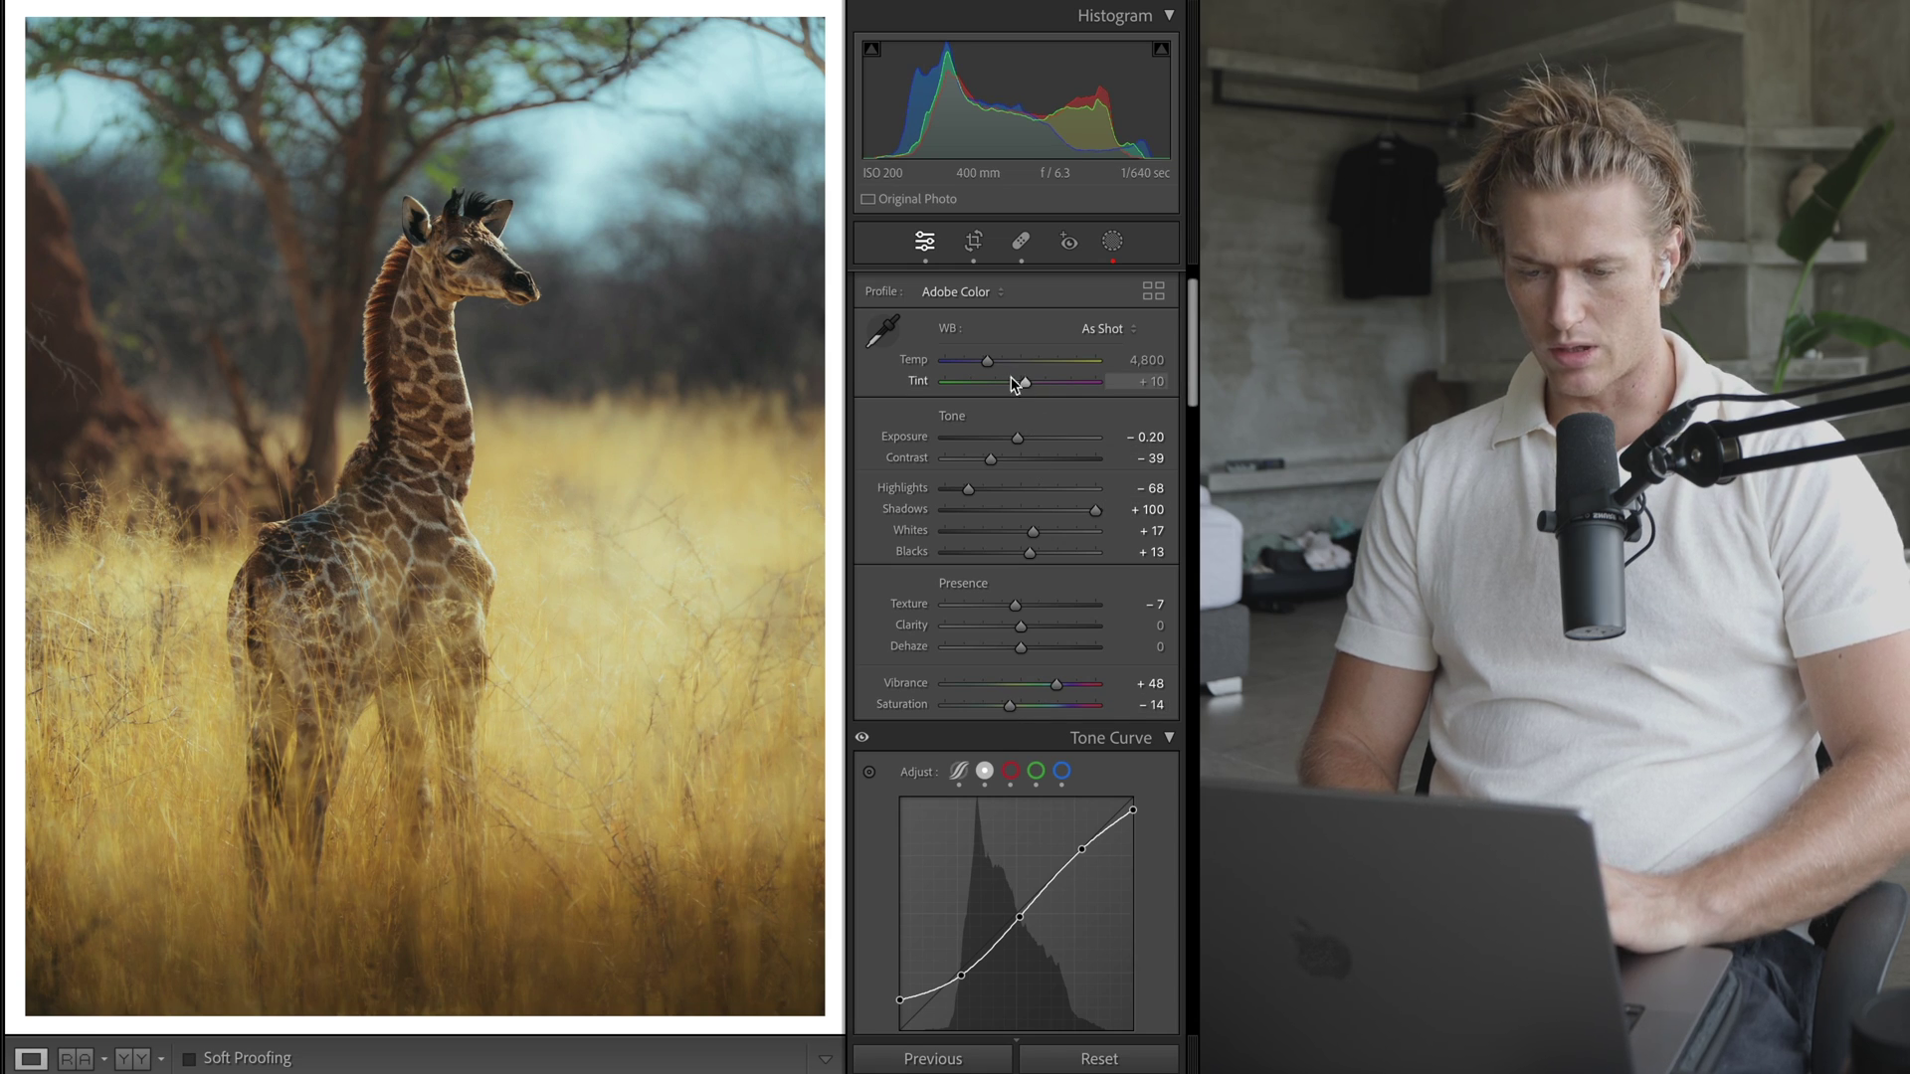
pyautogui.moveTo(993, 362); pyautogui.dragTo(986, 366)
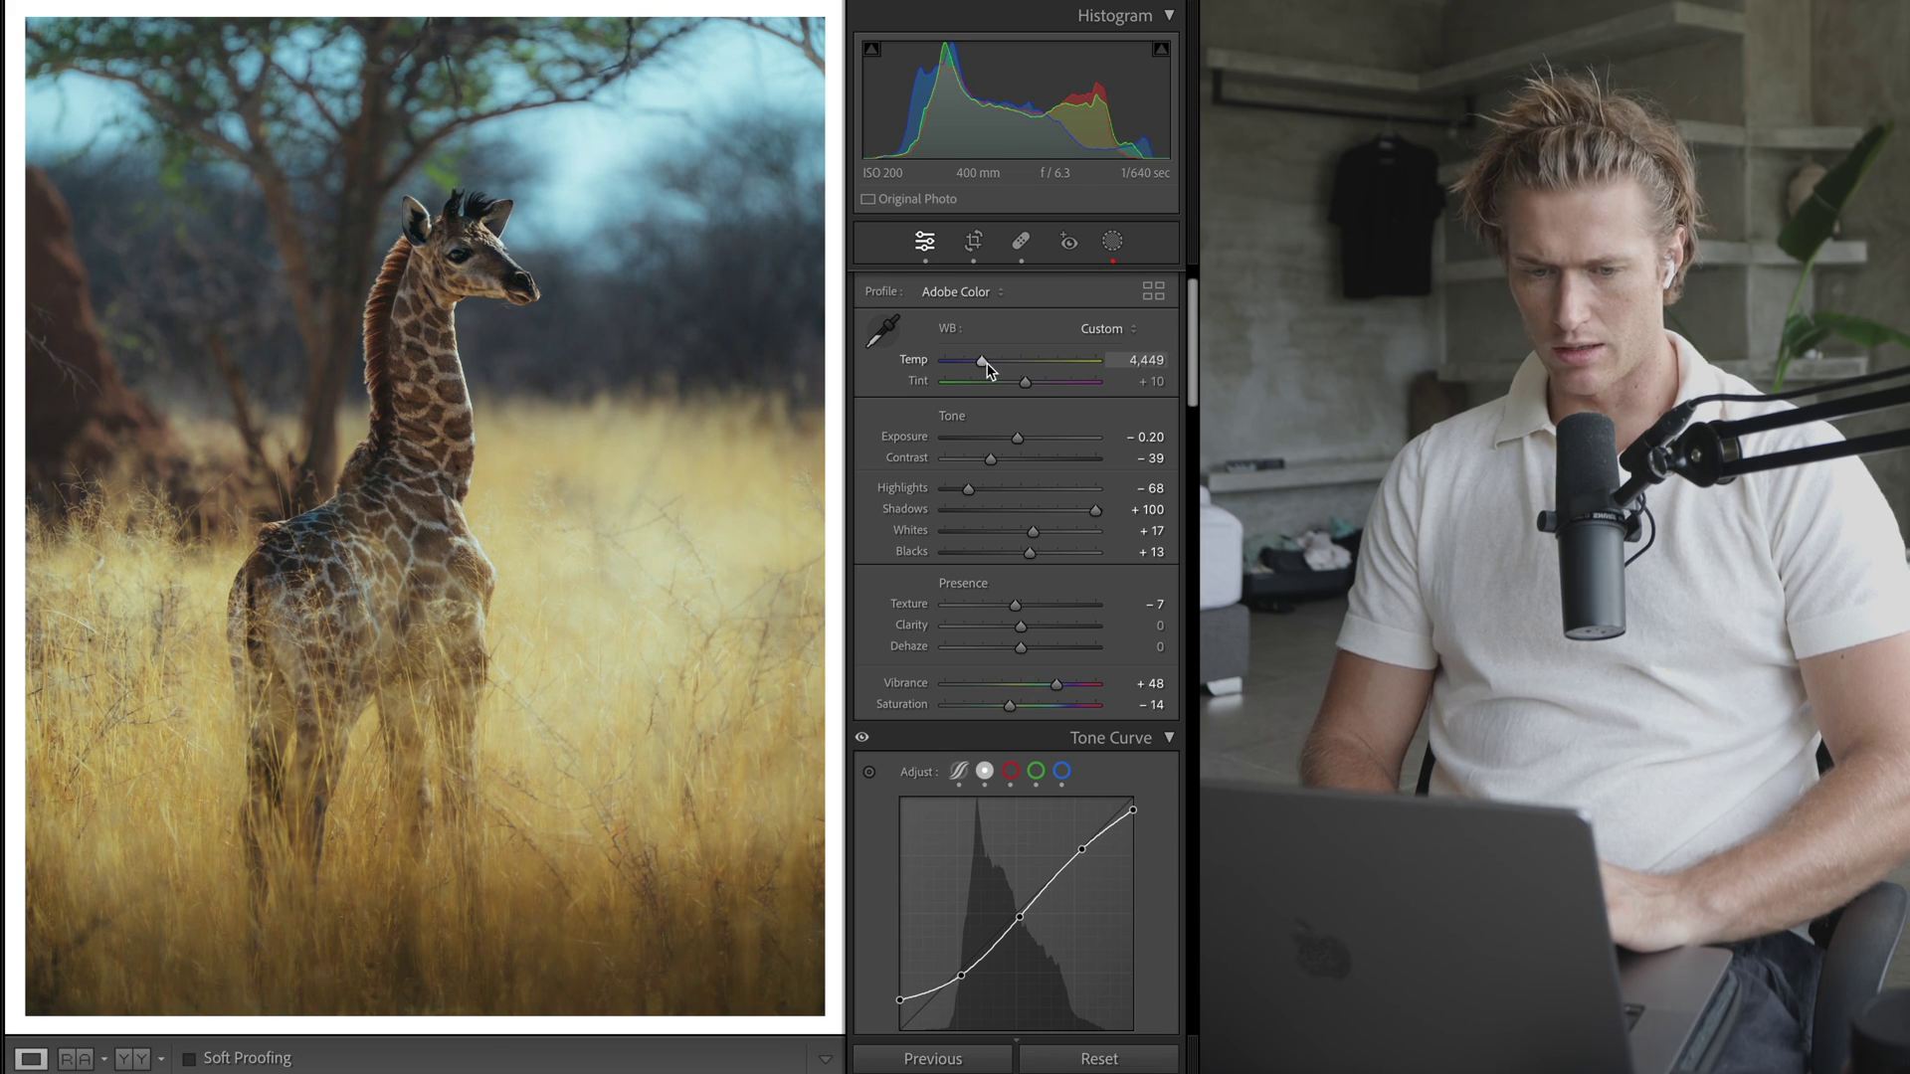
pyautogui.moveTo(987, 364); pyautogui.dragTo(994, 366)
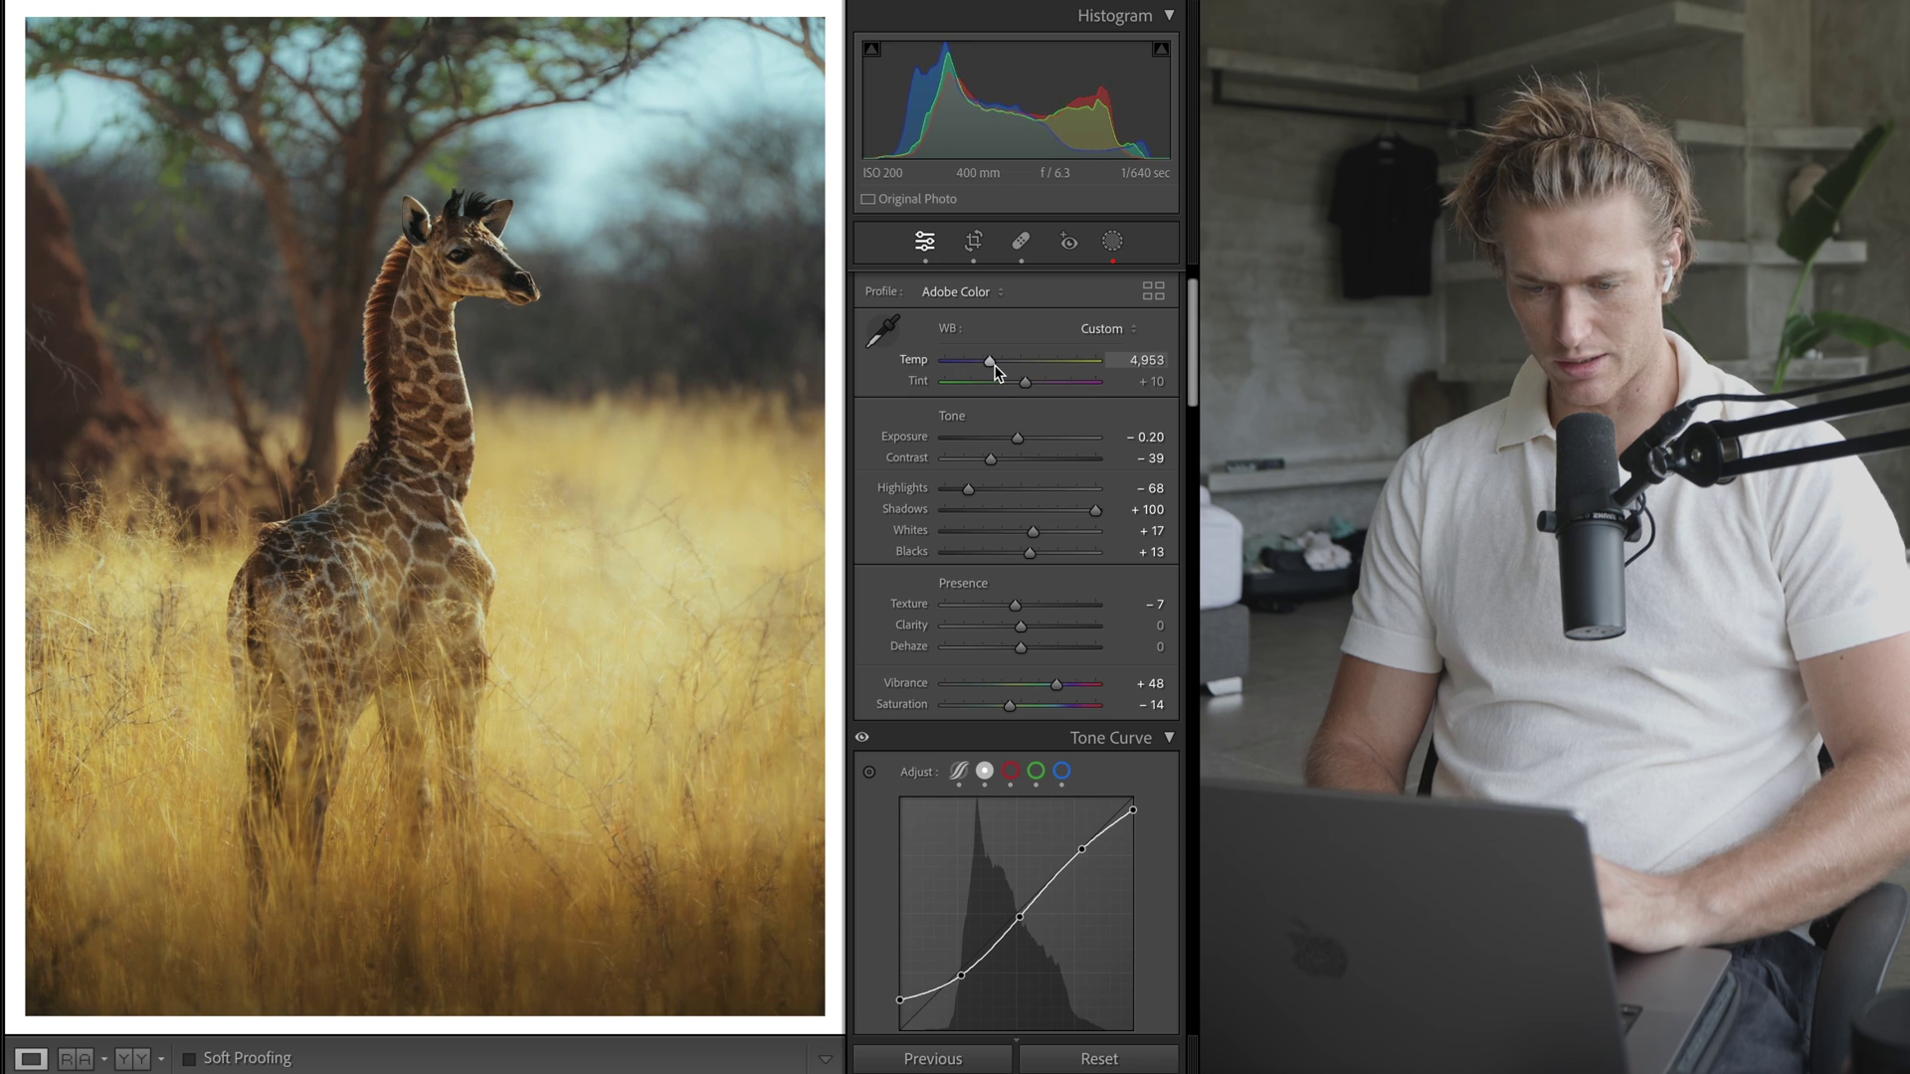
# - Compare the photo with the tone curve off and on, and switch between region sliders and point curve
pyautogui.scroll(-3, 1049, 810)
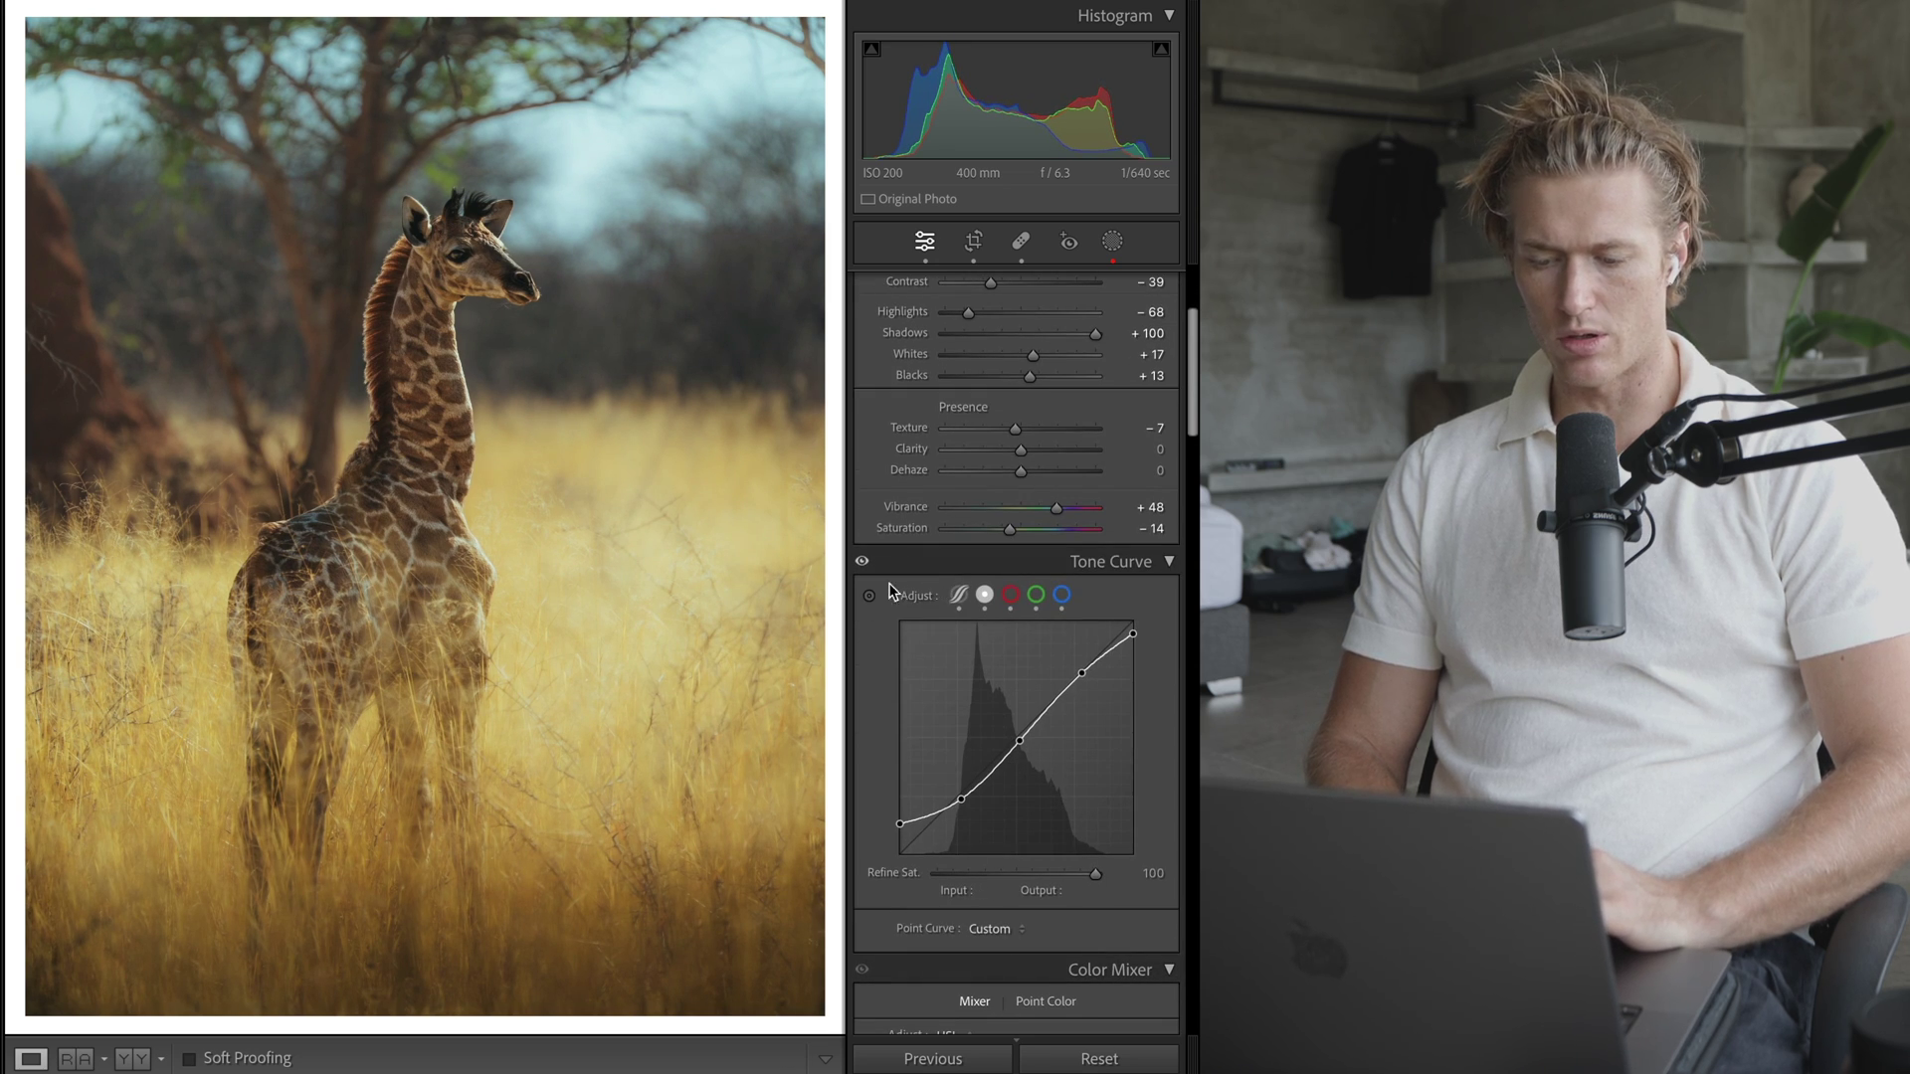
pyautogui.click(862, 565)
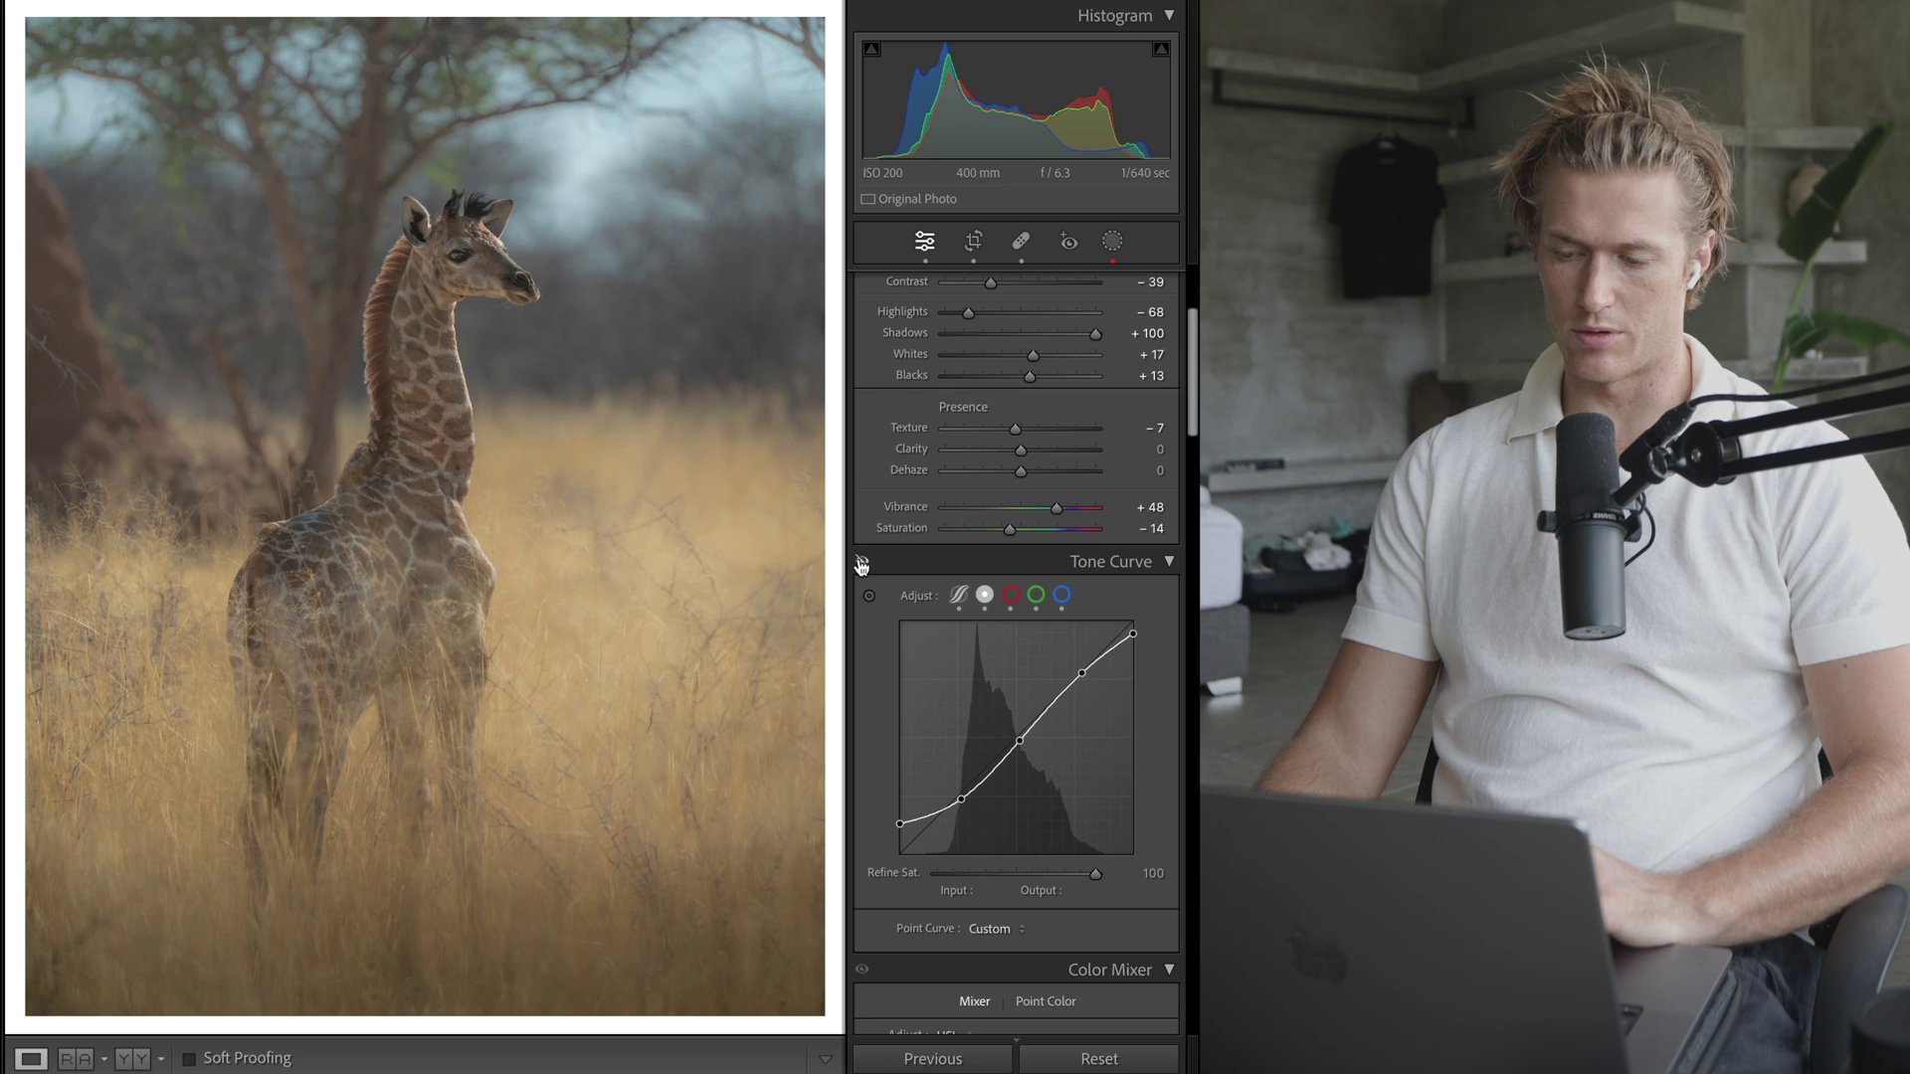
pyautogui.click(862, 565)
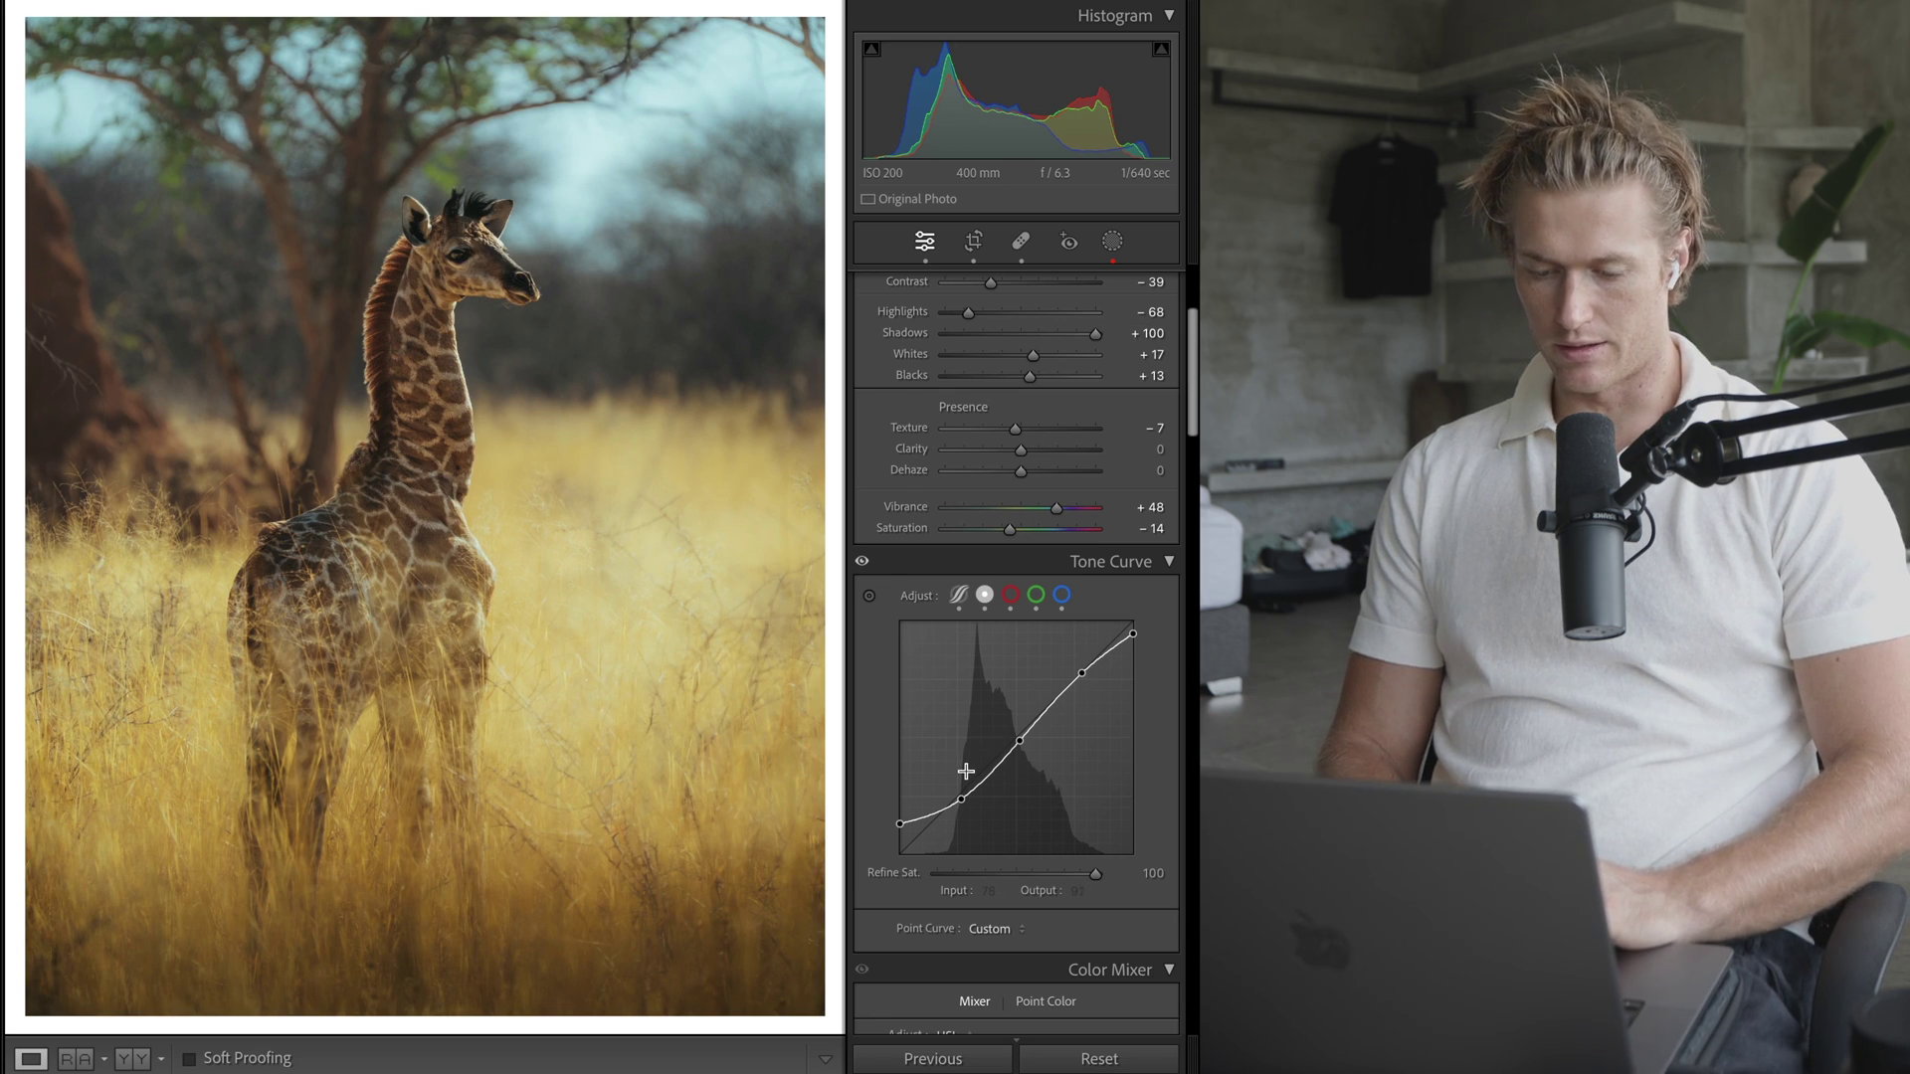
pyautogui.click(959, 594)
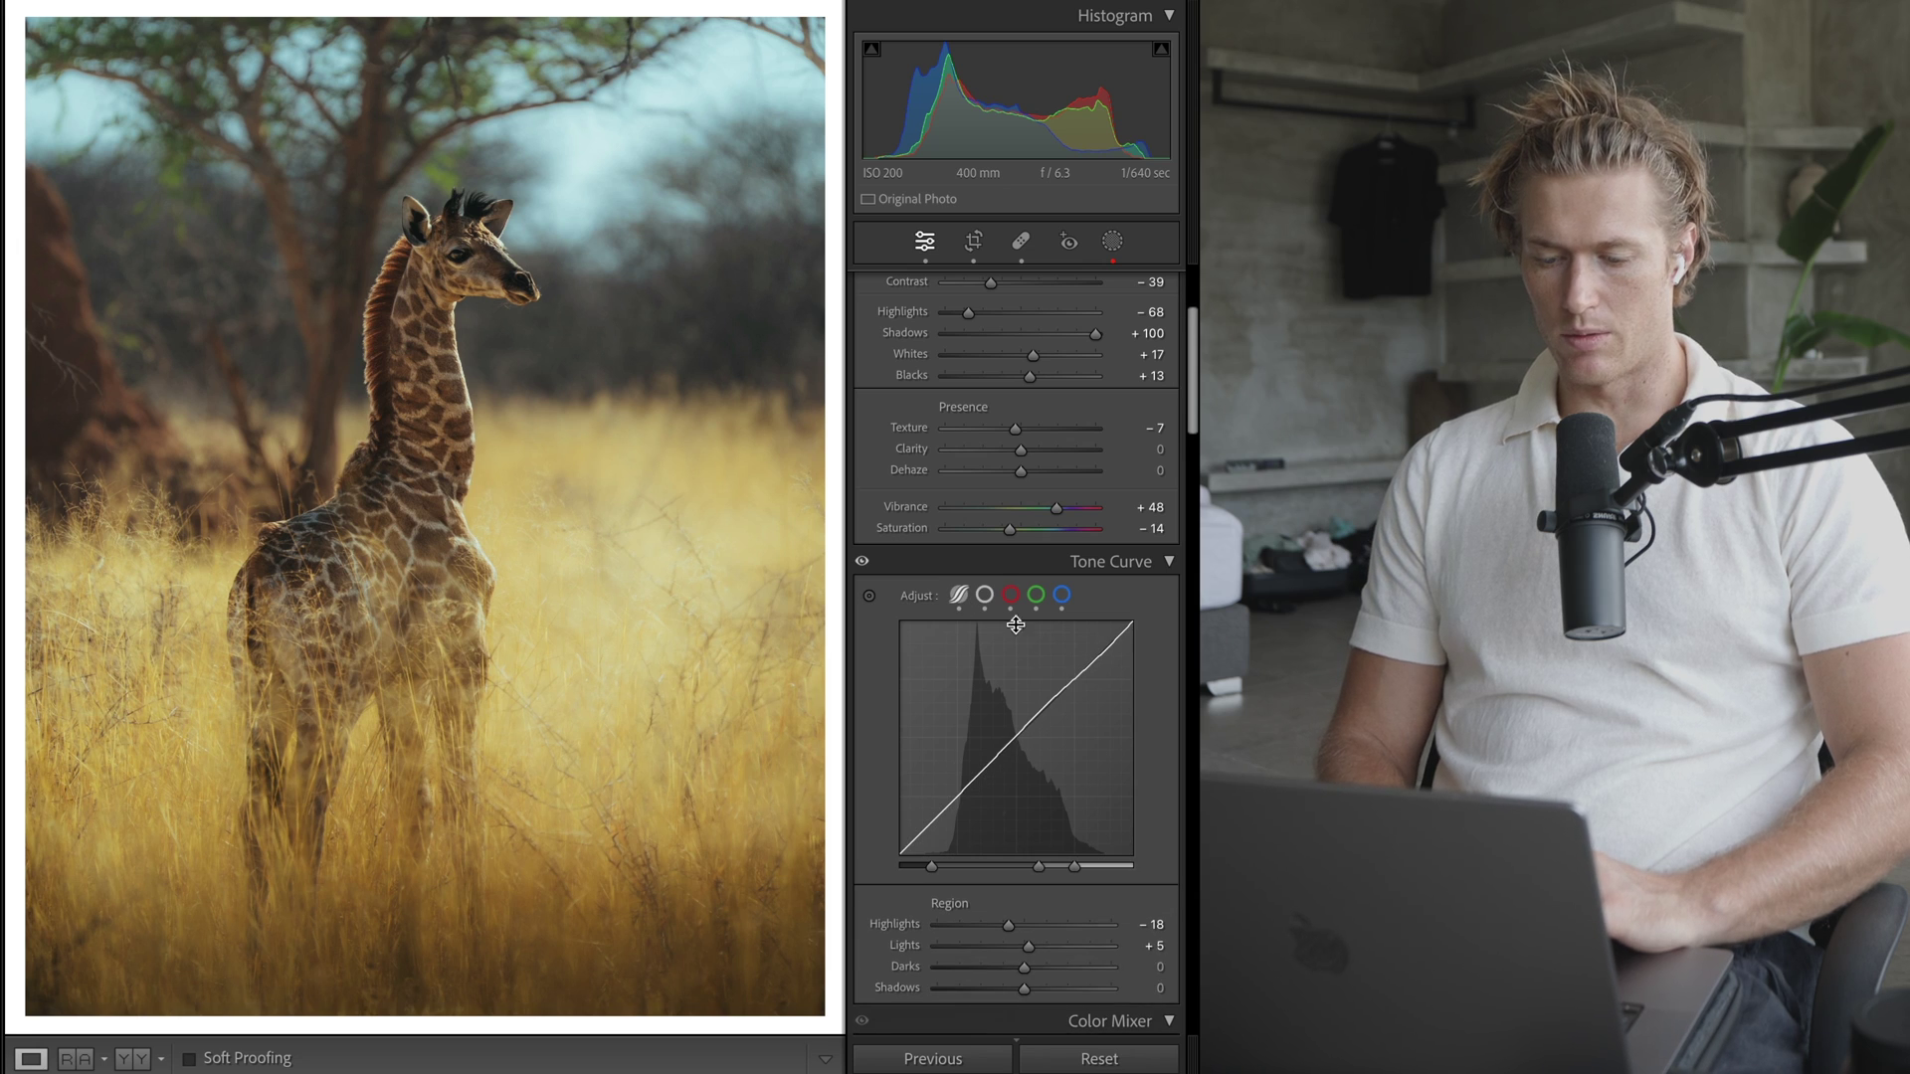
pyautogui.scroll(-2, 1055, 867)
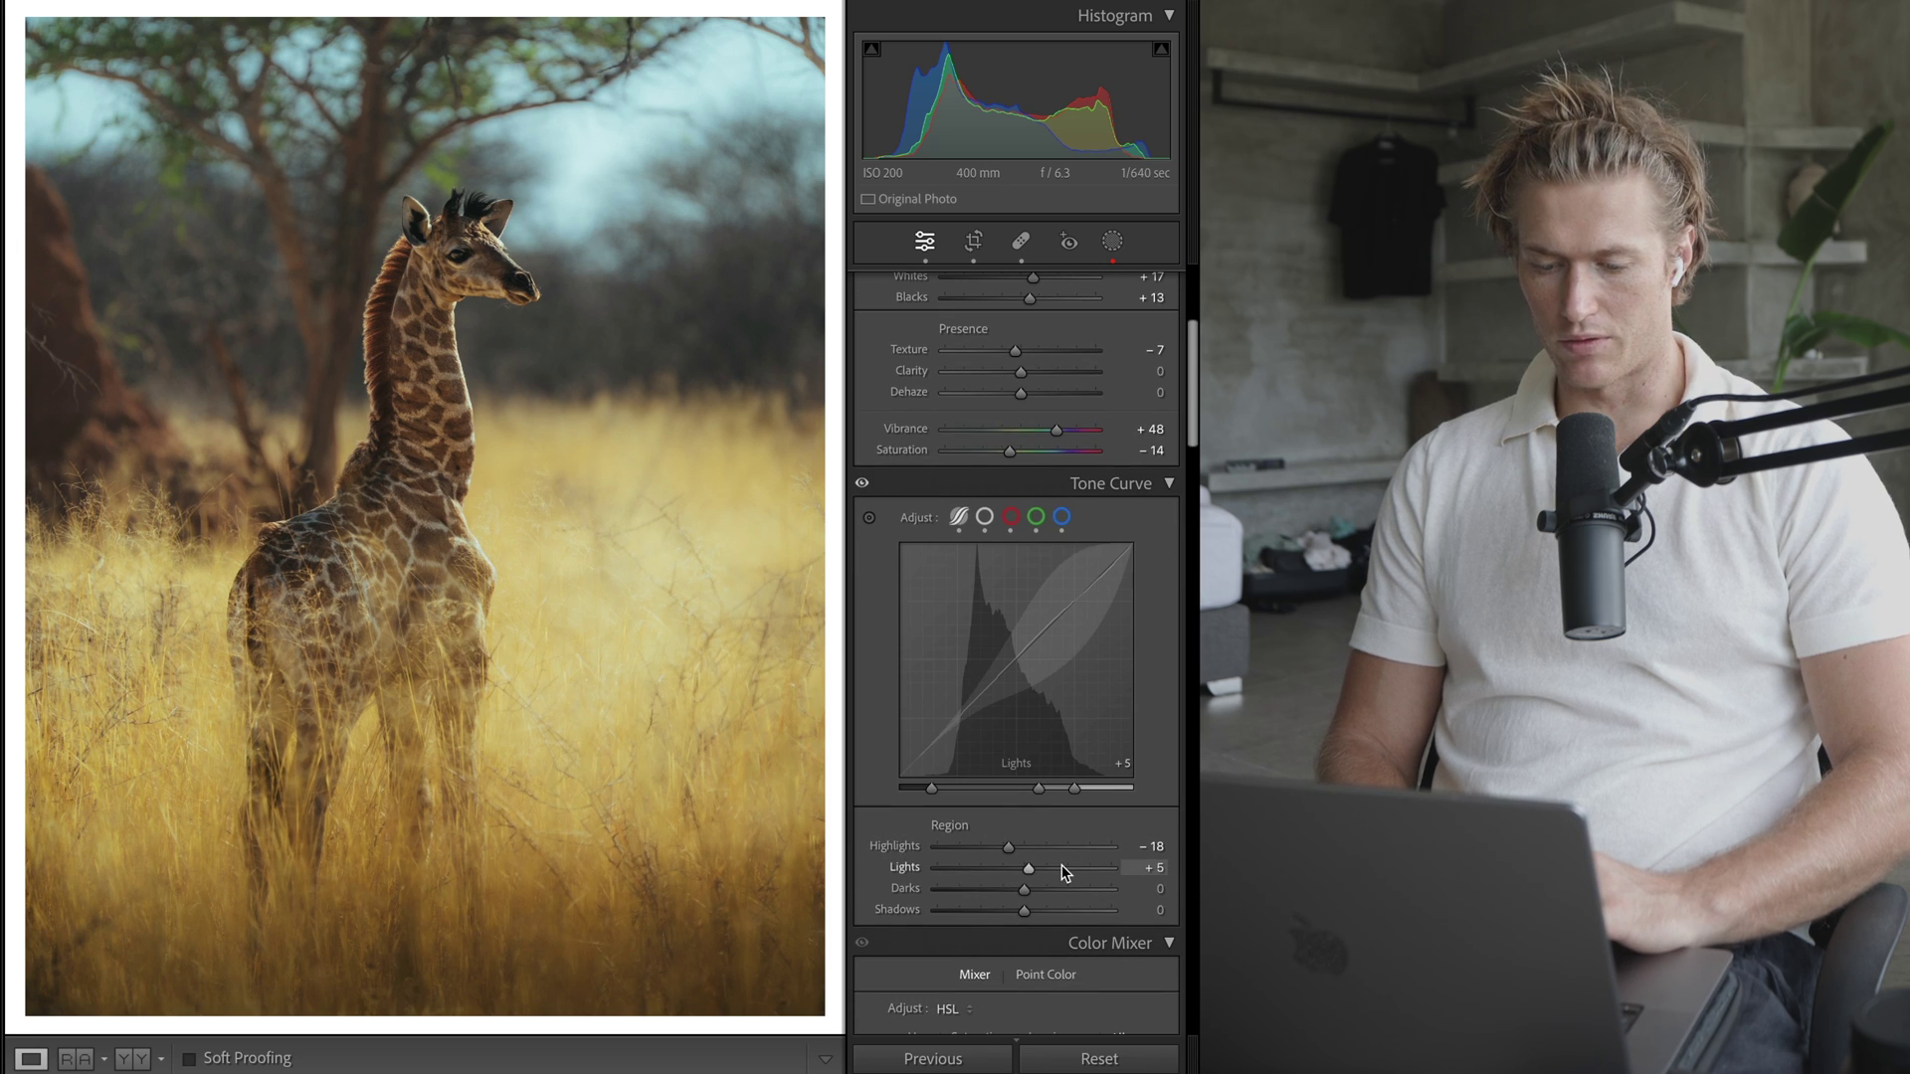
pyautogui.click(984, 517)
# - Try darker shadow and lower highlight curve points, then undo back through earlier curve versions
pyautogui.moveTo(961, 717); pyautogui.dragTo(960, 739)
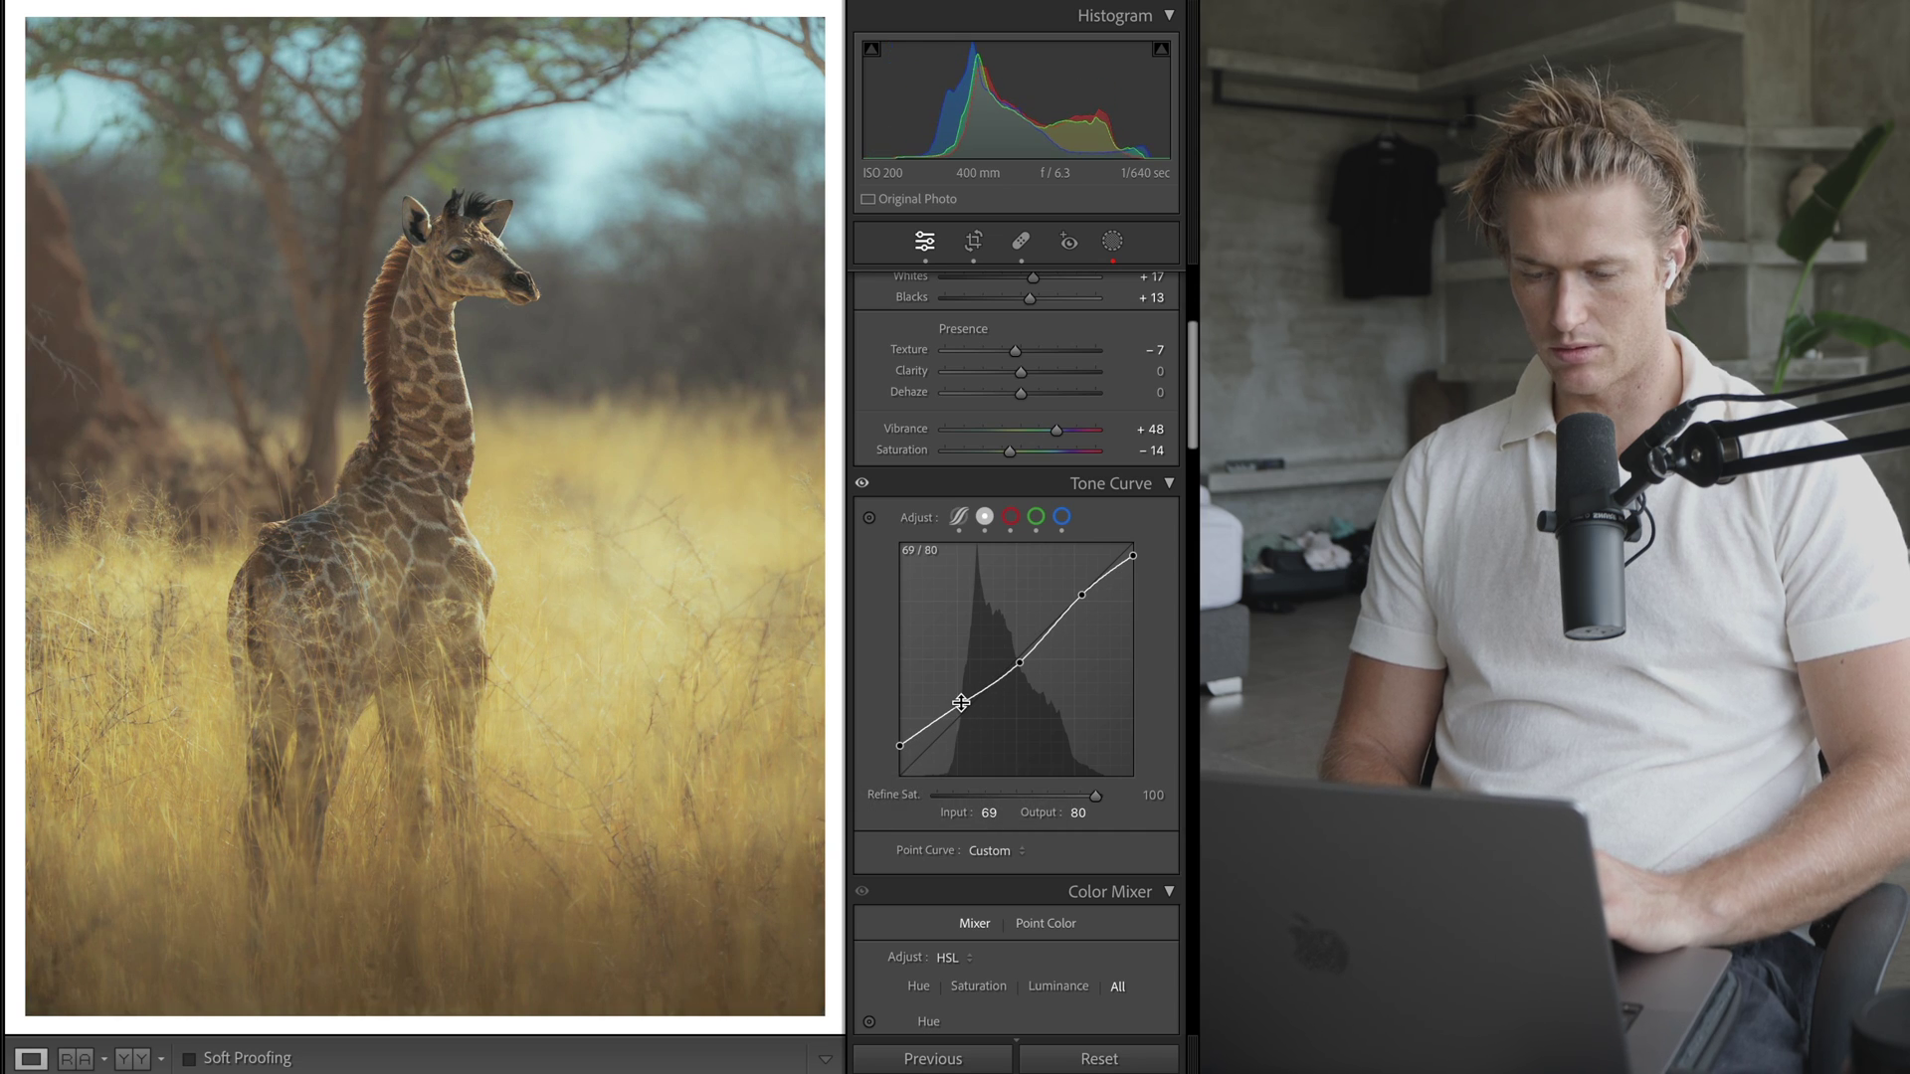
pyautogui.moveTo(961, 719); pyautogui.dragTo(963, 756)
pyautogui.press('super+z')
pyautogui.press('super+z')
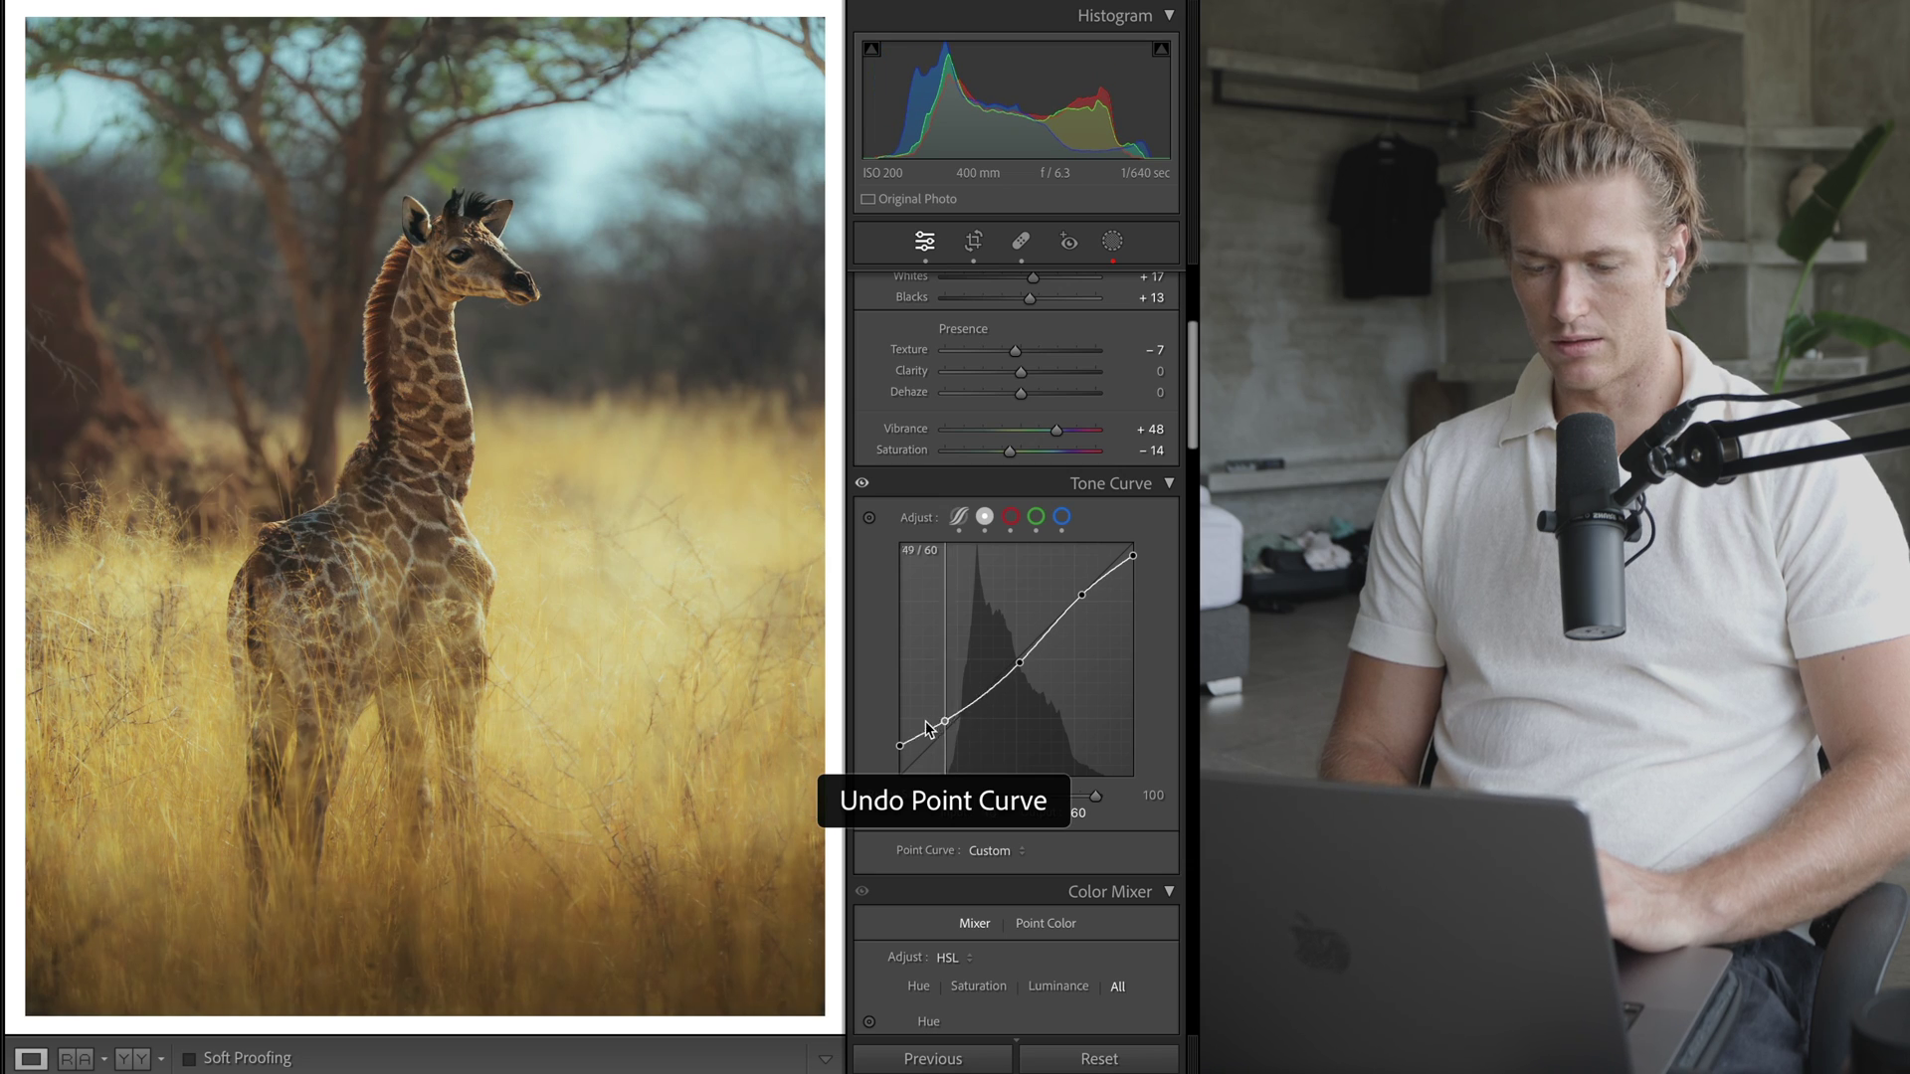
pyautogui.press('super+z')
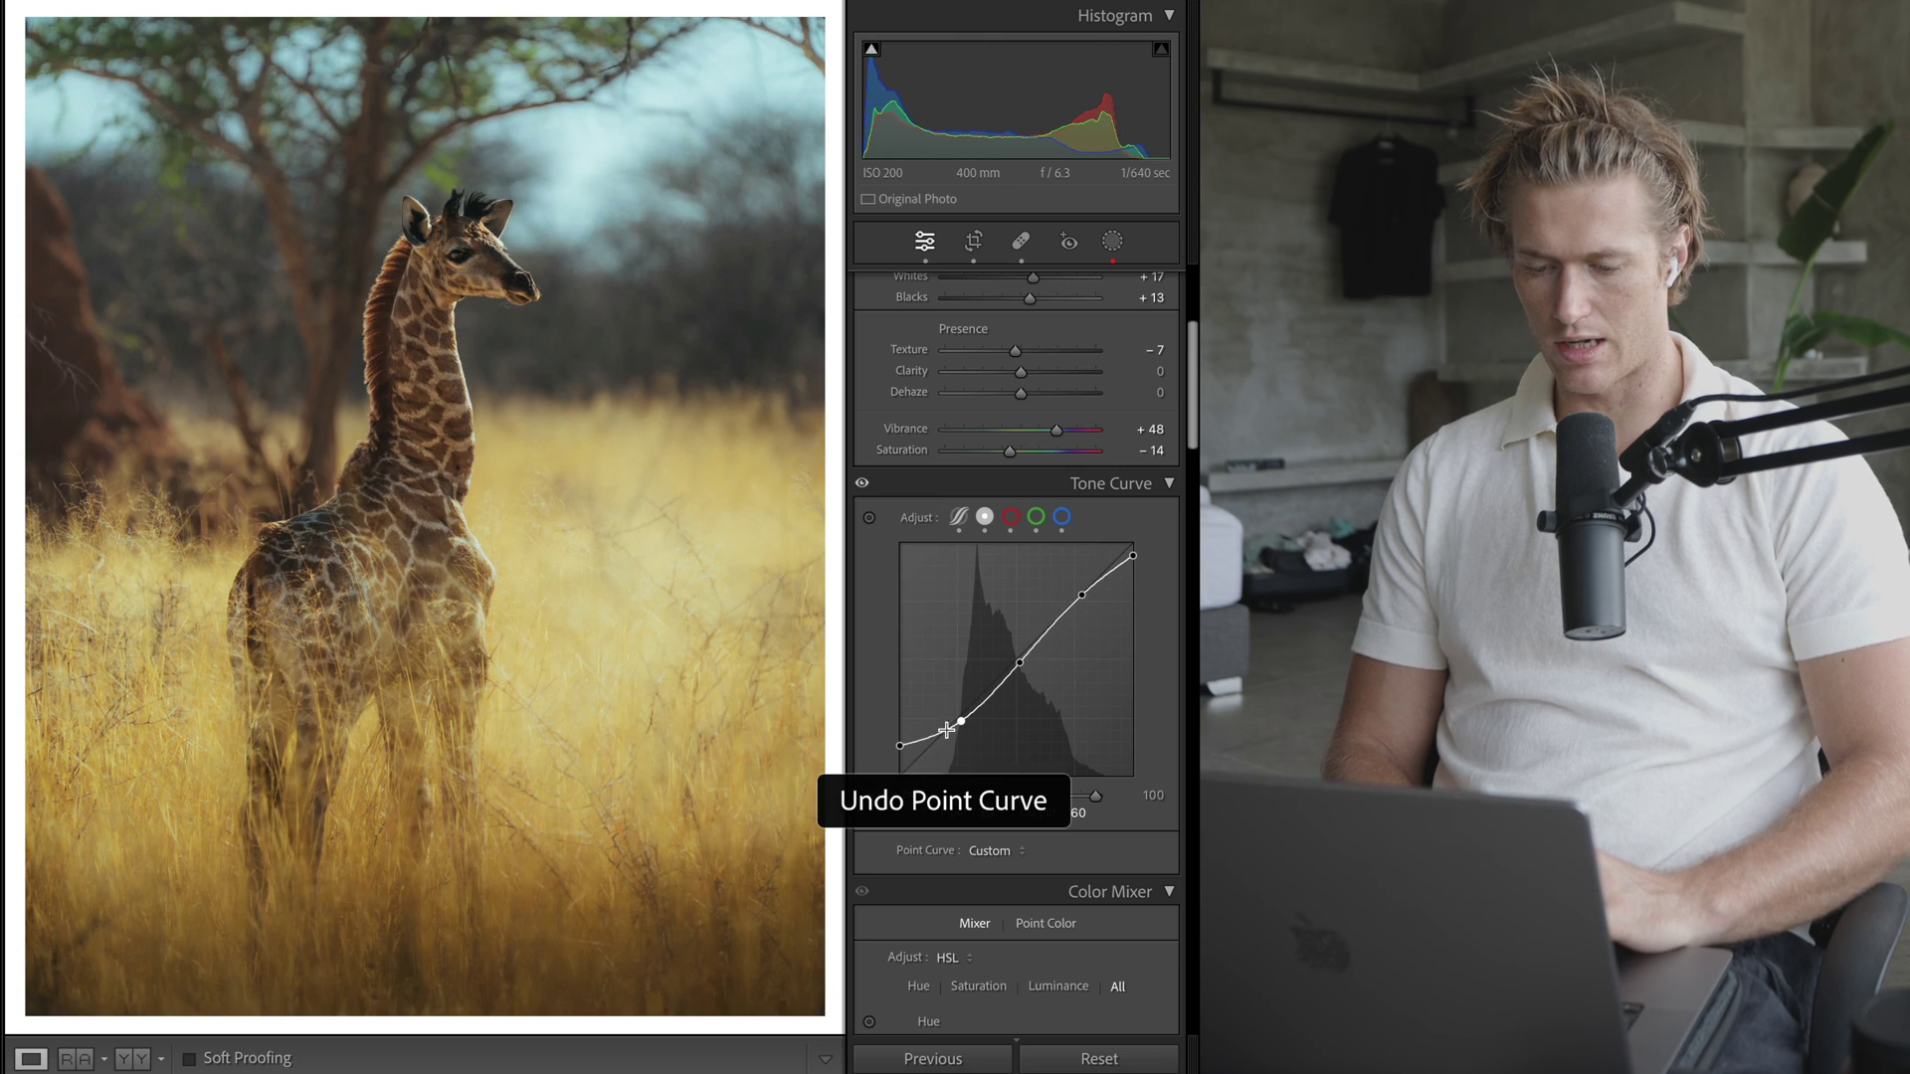
pyautogui.click(1081, 597)
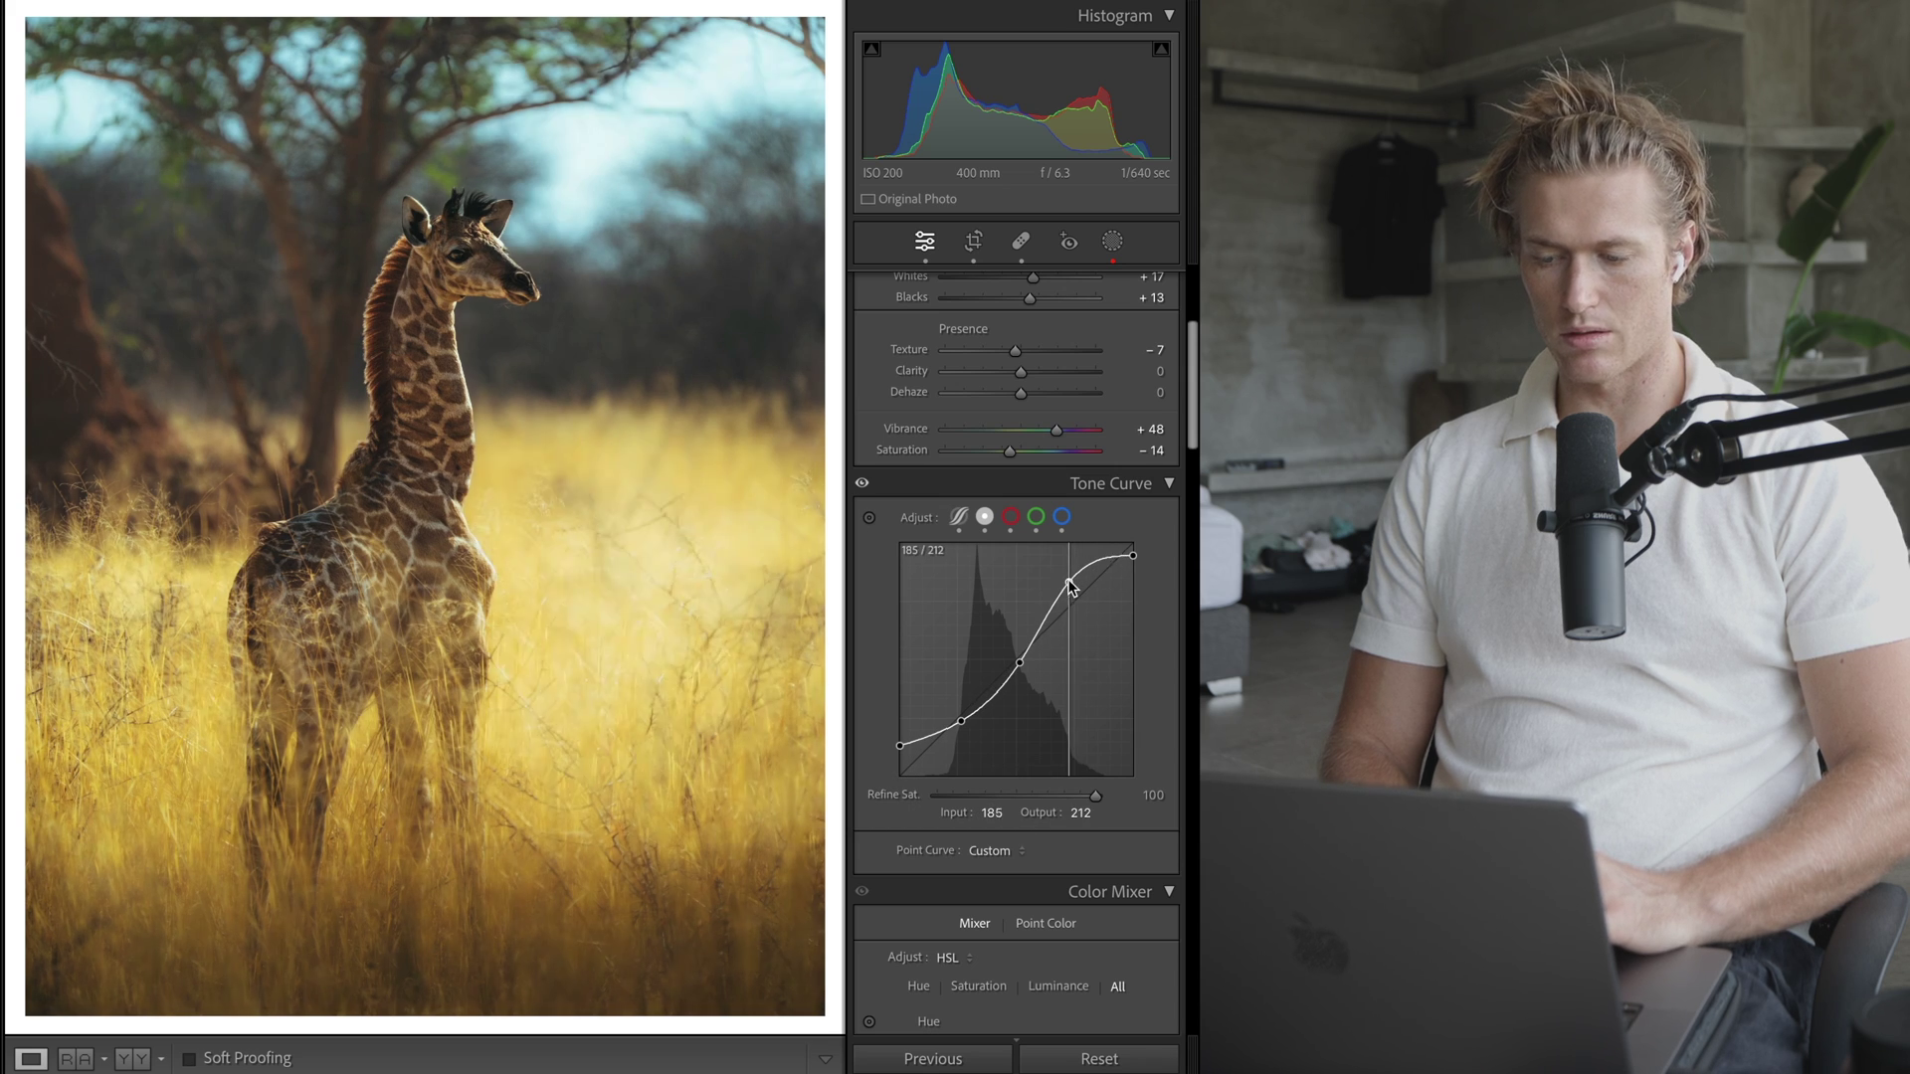
pyautogui.moveTo(1080, 595); pyautogui.dragTo(1076, 598)
pyautogui.hotkey('ctrl', 'z')
pyautogui.hotkey('ctrl', 'z')
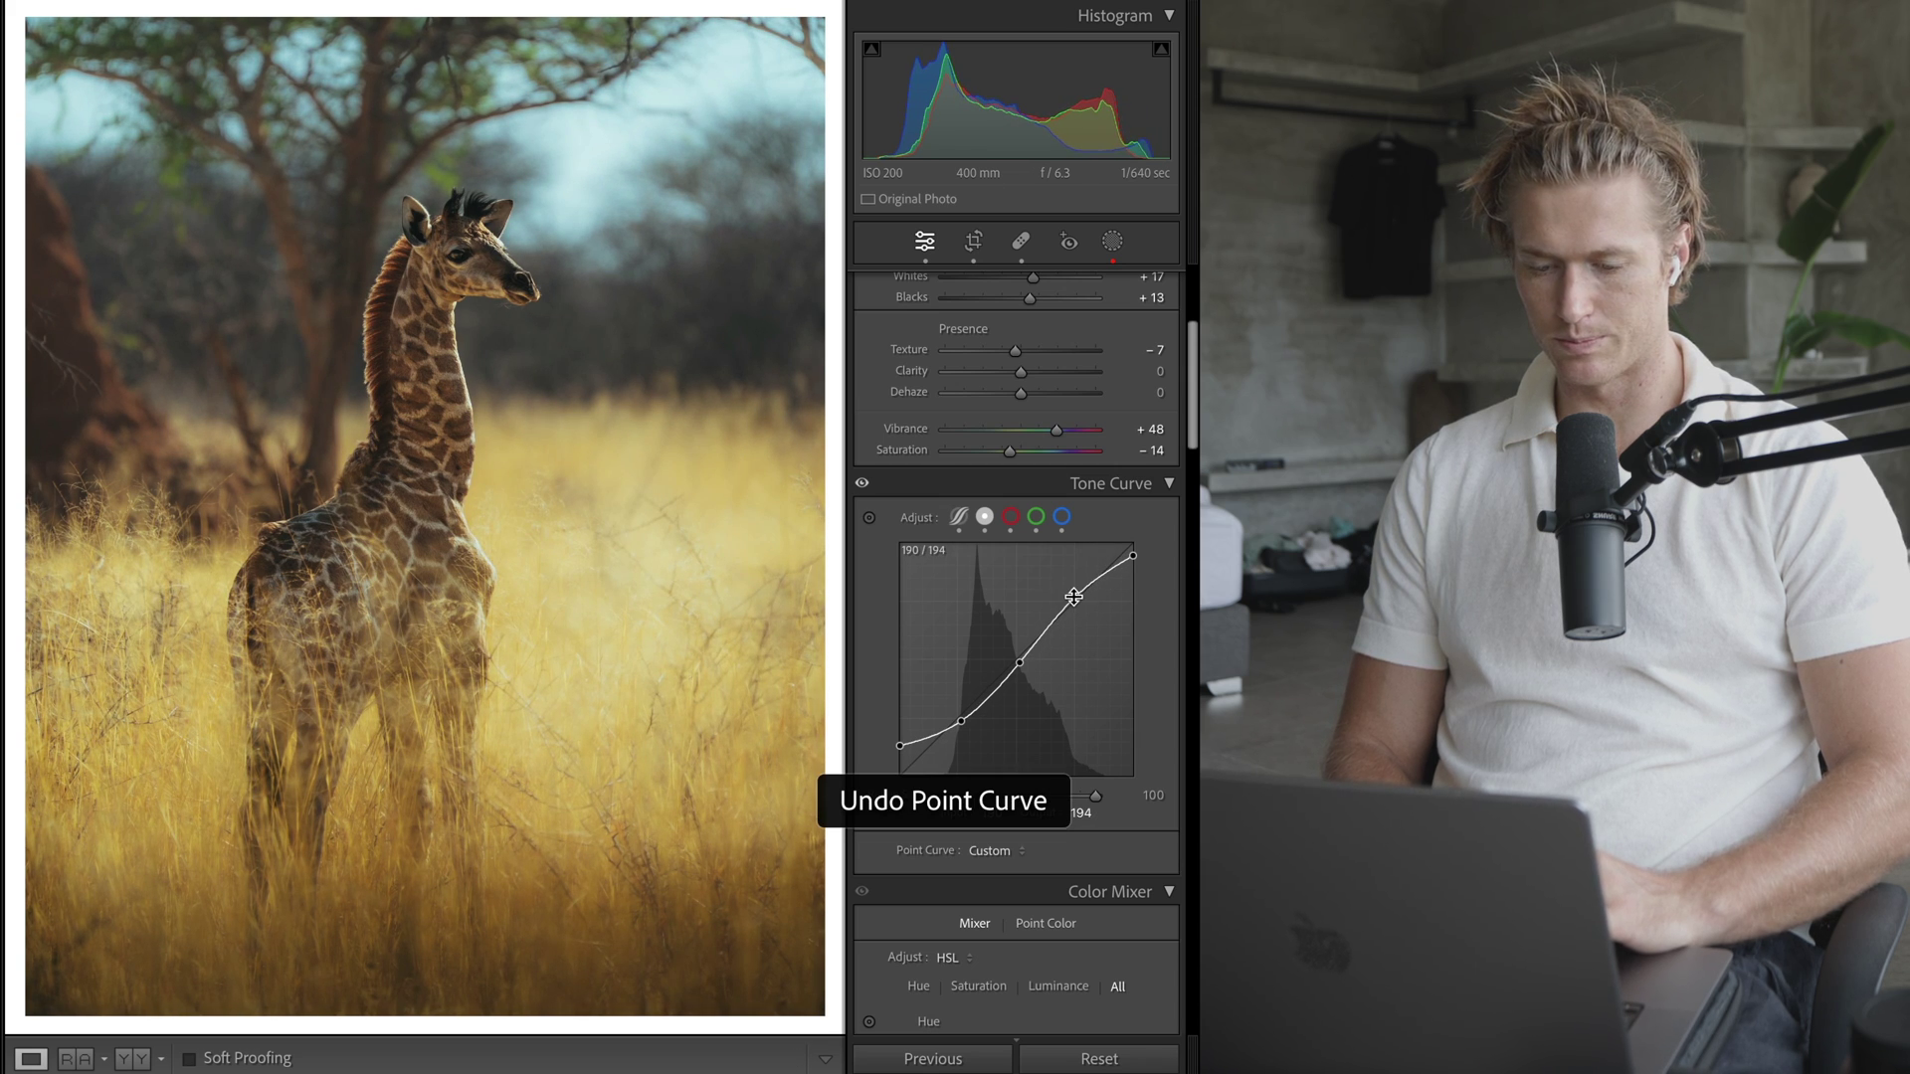
pyautogui.hotkey('ctrl', 'z')
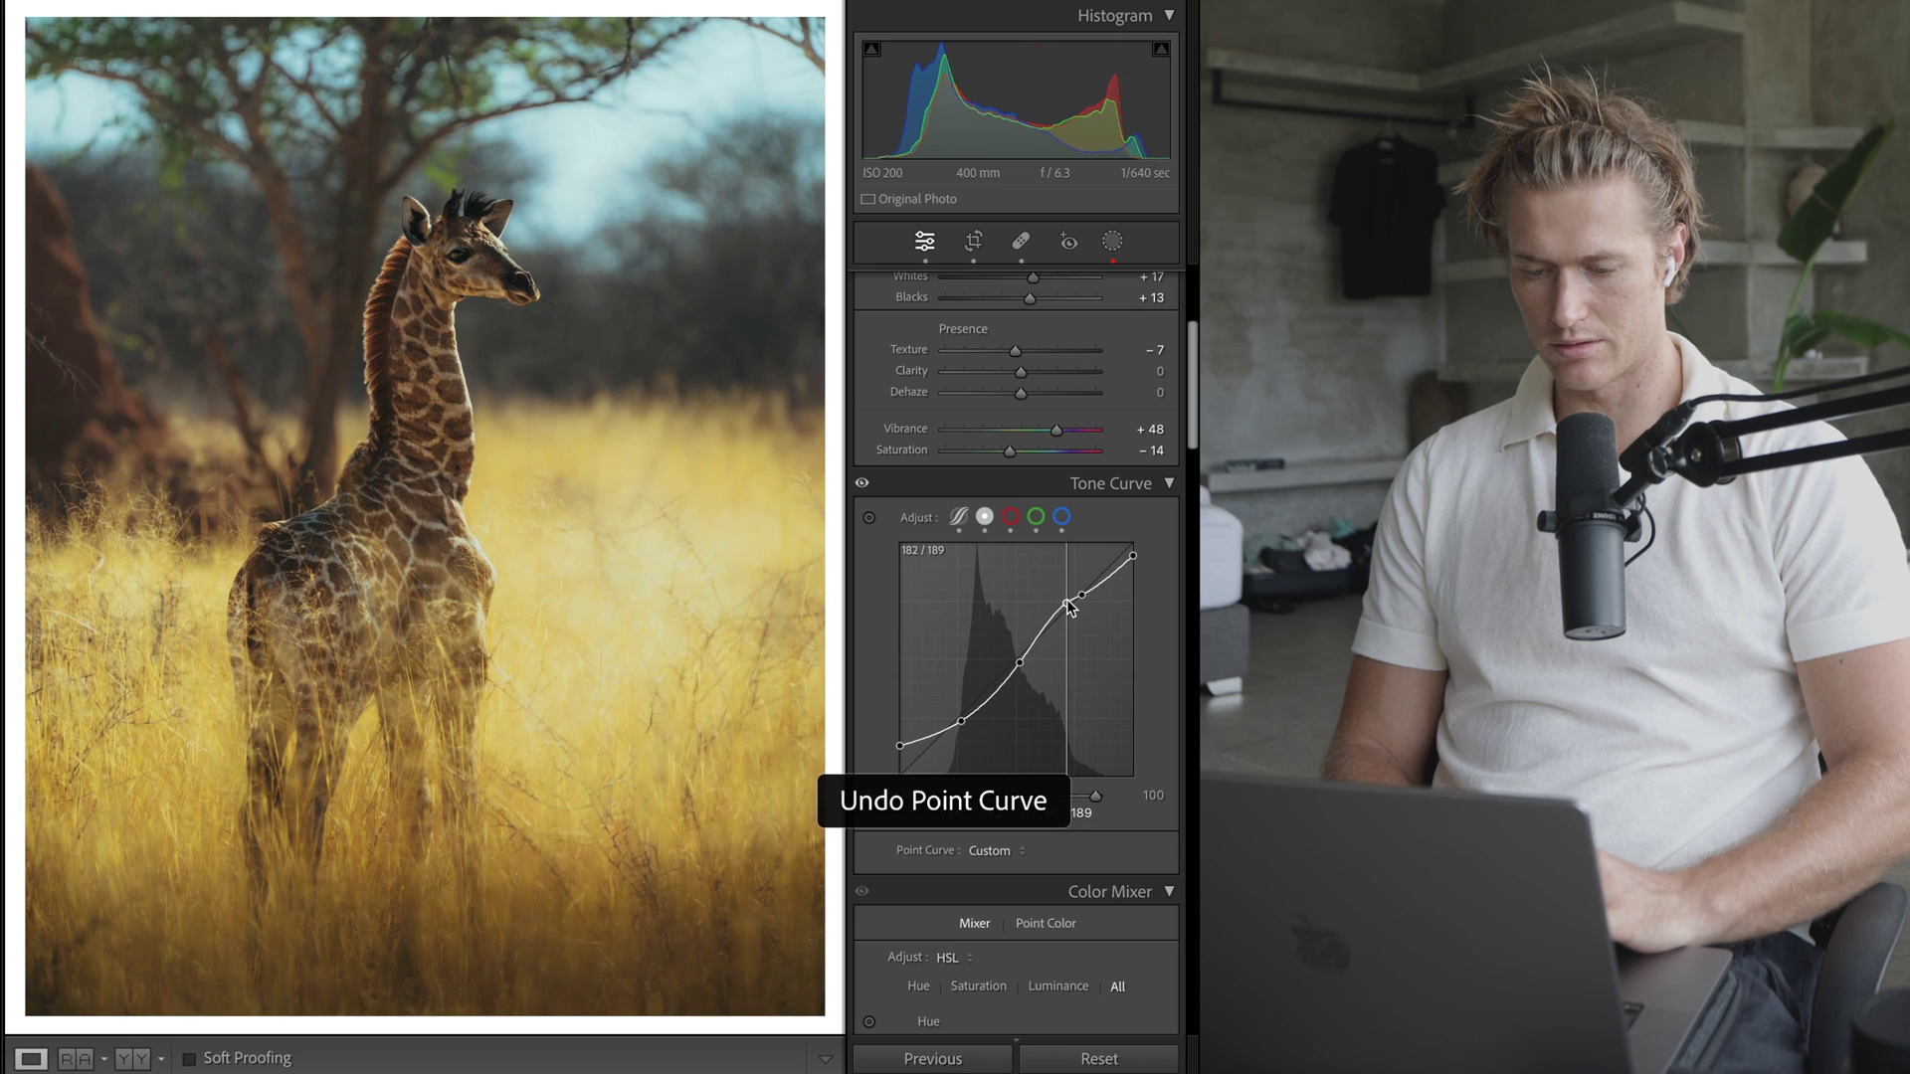
pyautogui.hotkey('ctrl', 'z')
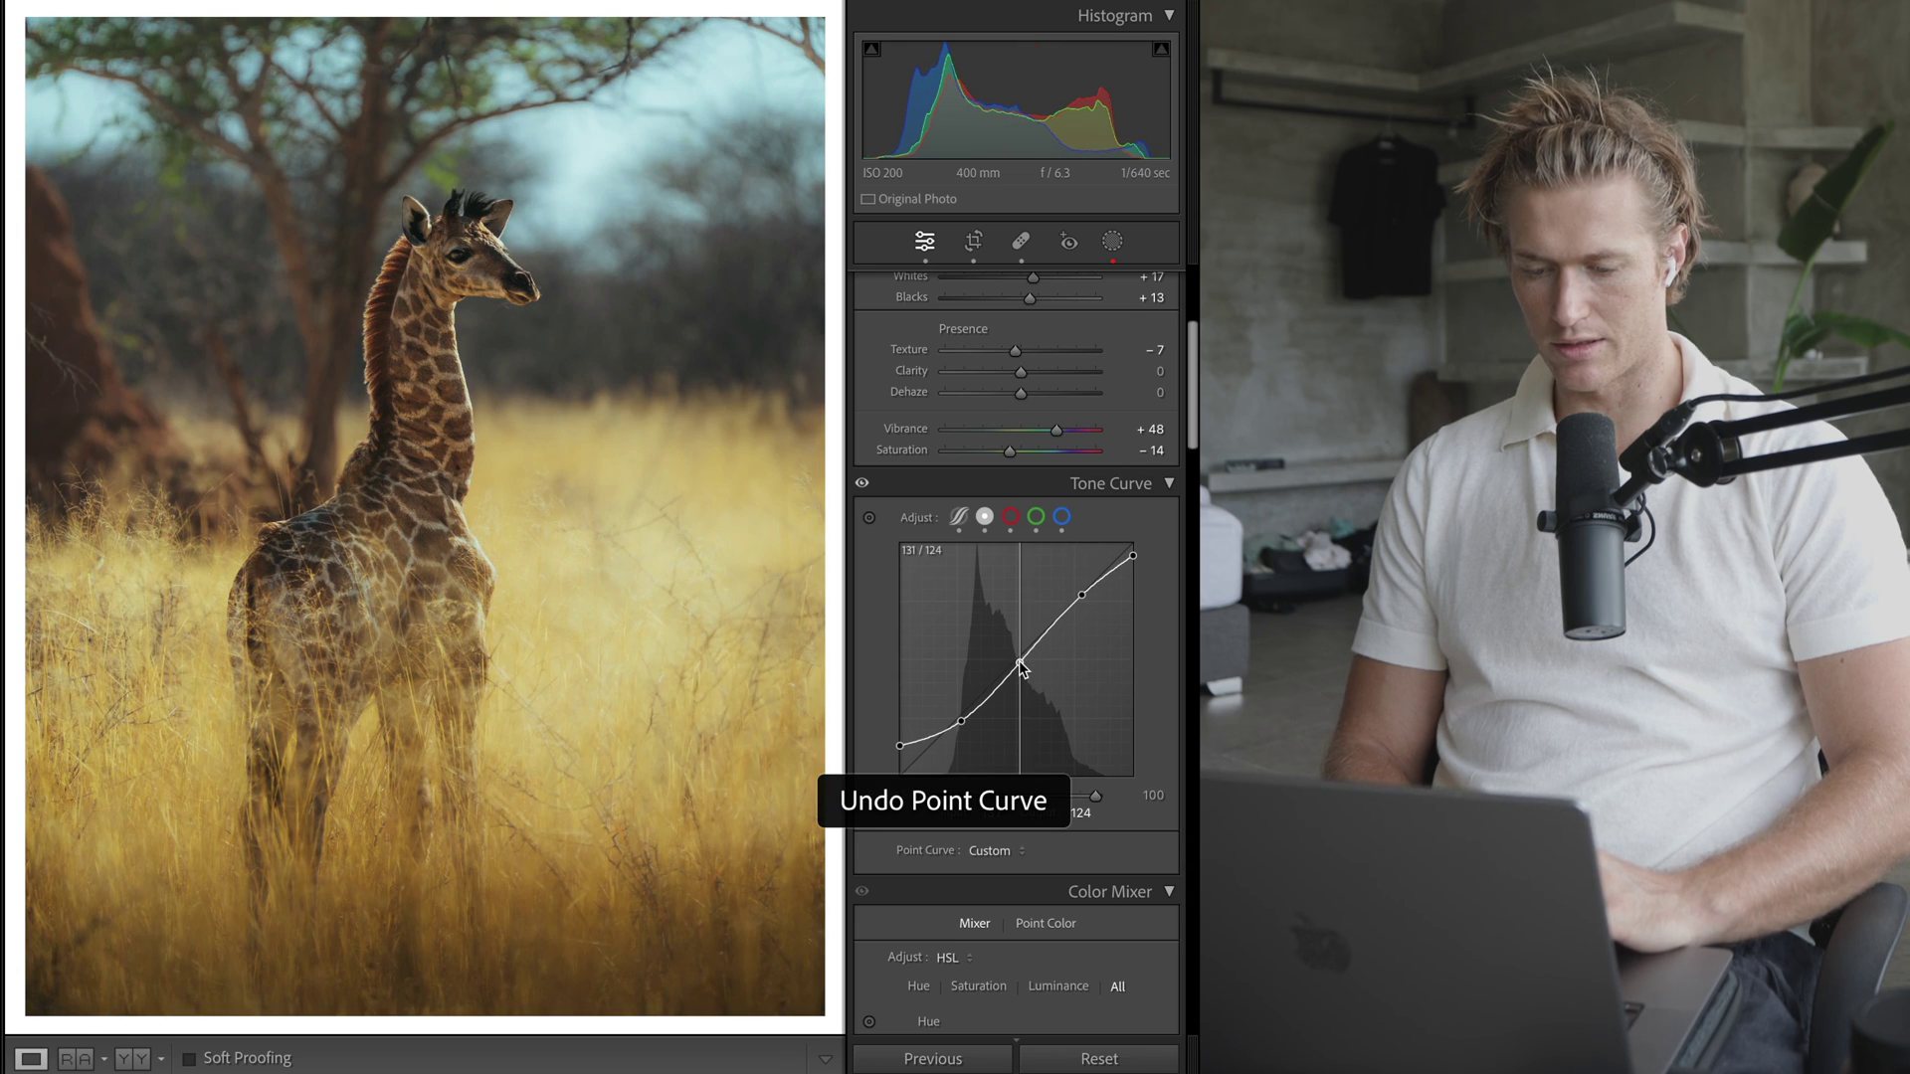
pyautogui.hotkey('ctrl', 'z')
pyautogui.hotkey('ctrl', 'z')
pyautogui.hotkey('ctrl', 'z')
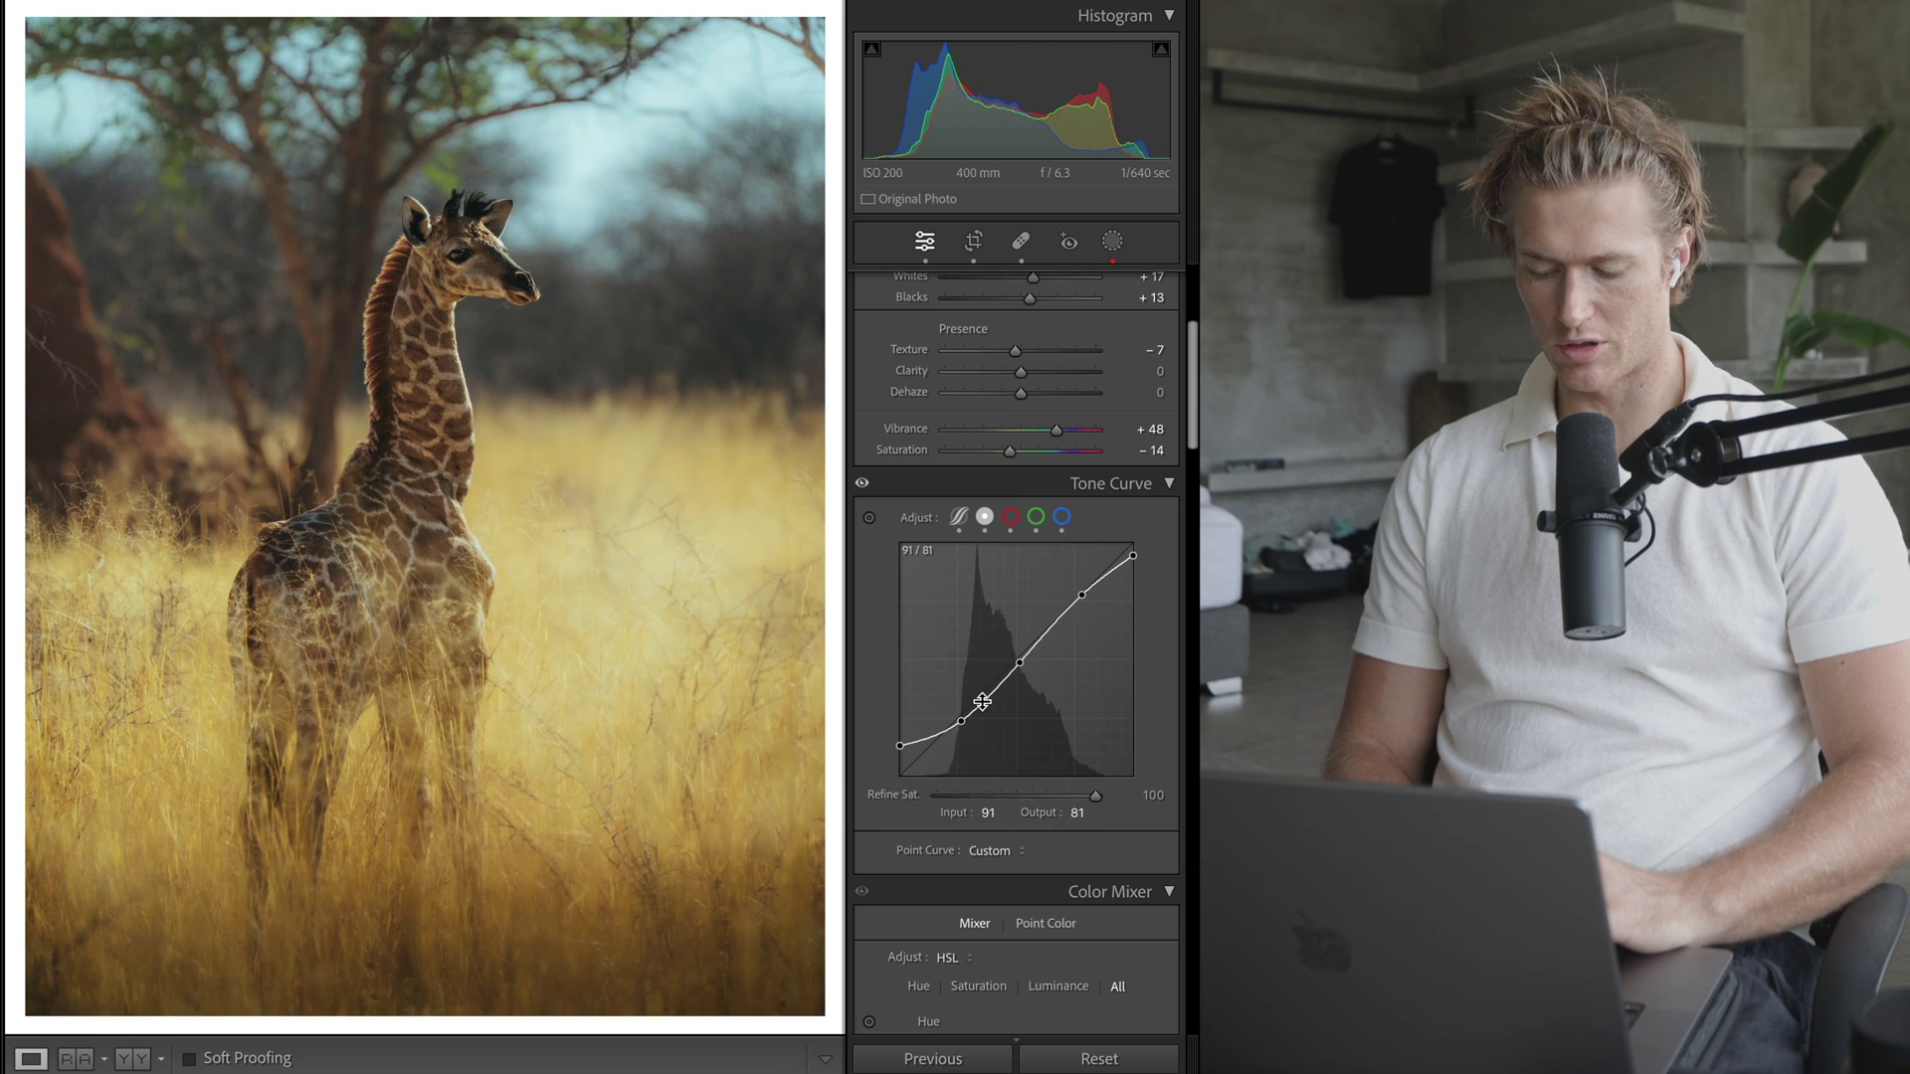
pyautogui.hotkey('ctrl', 'z')
# - Test a neutral curve with one midtone point, restore the multi-point S-curve, and trial deeper shadows
pyautogui.rightClick(1075, 689)
pyautogui.click(1123, 701)
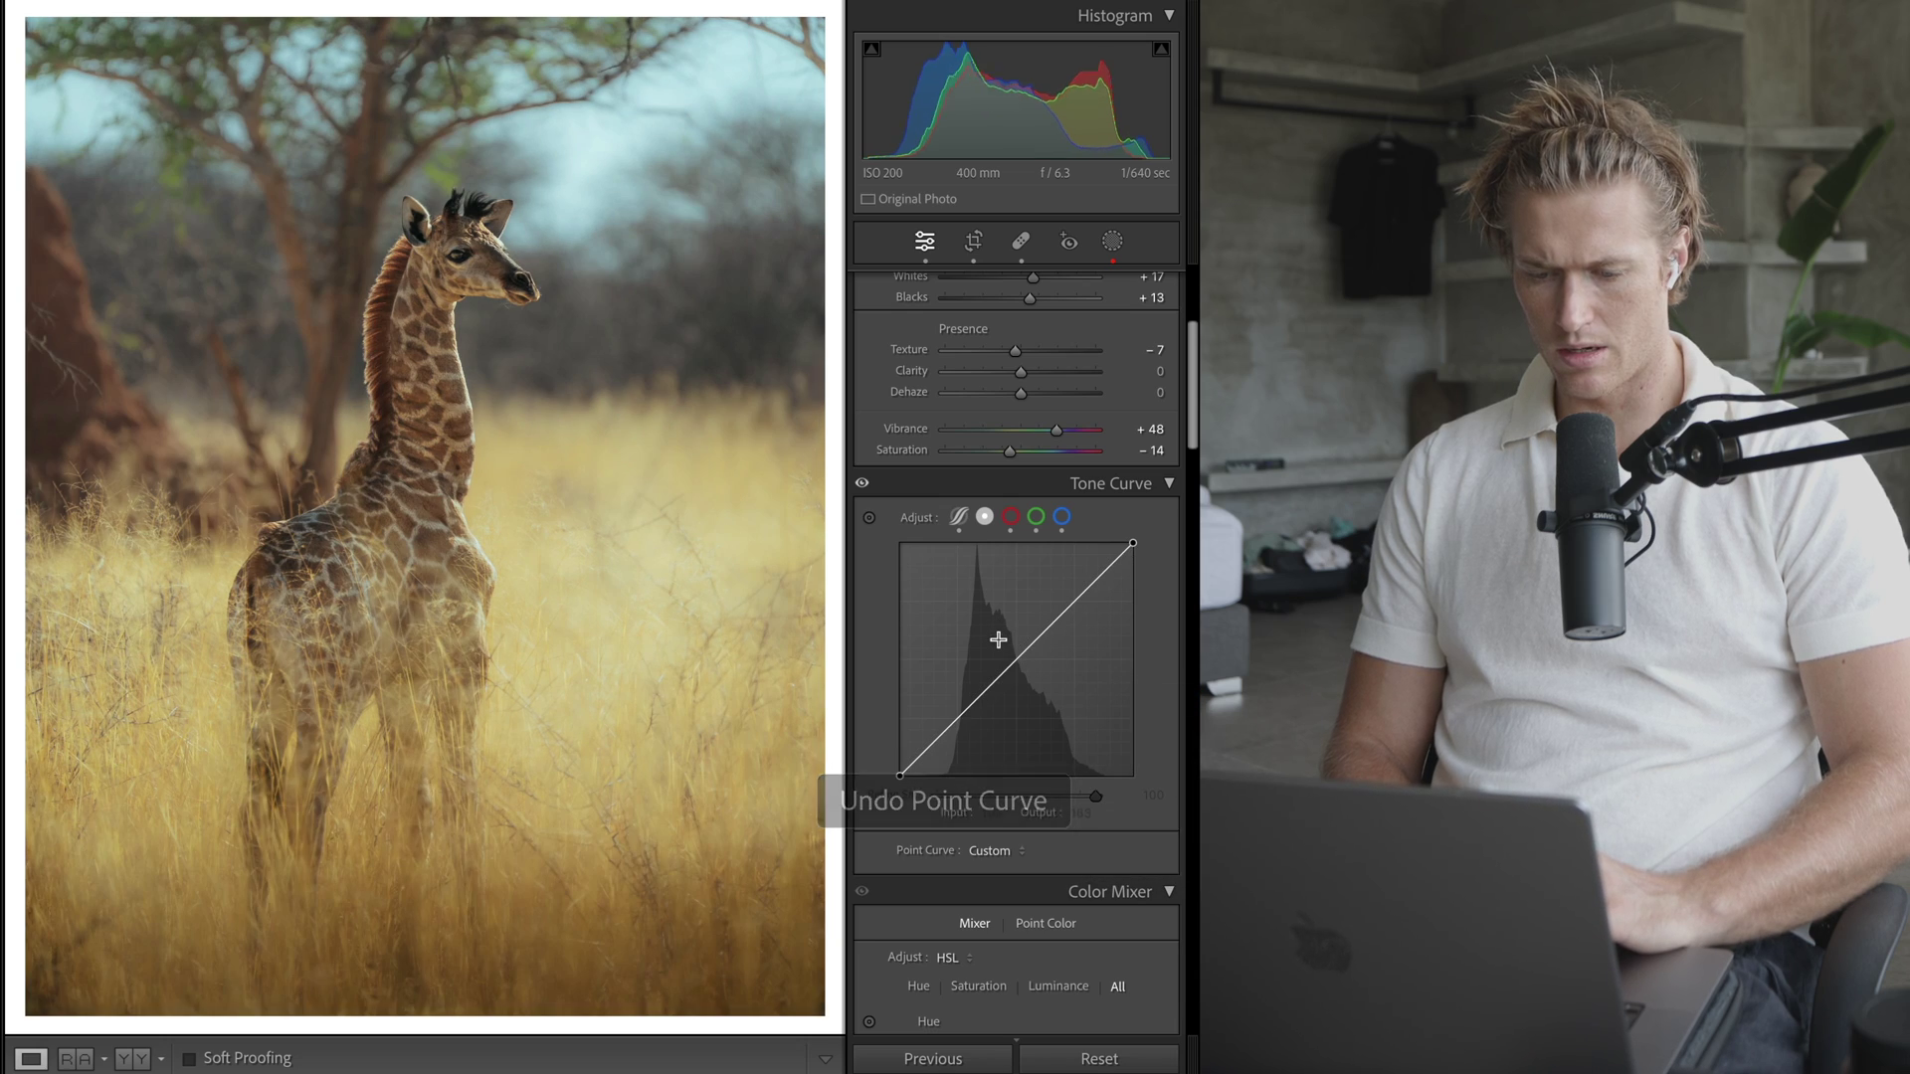
pyautogui.moveTo(1012, 662); pyautogui.dragTo(1022, 676)
pyautogui.press('super+z')
pyautogui.press('super+z')
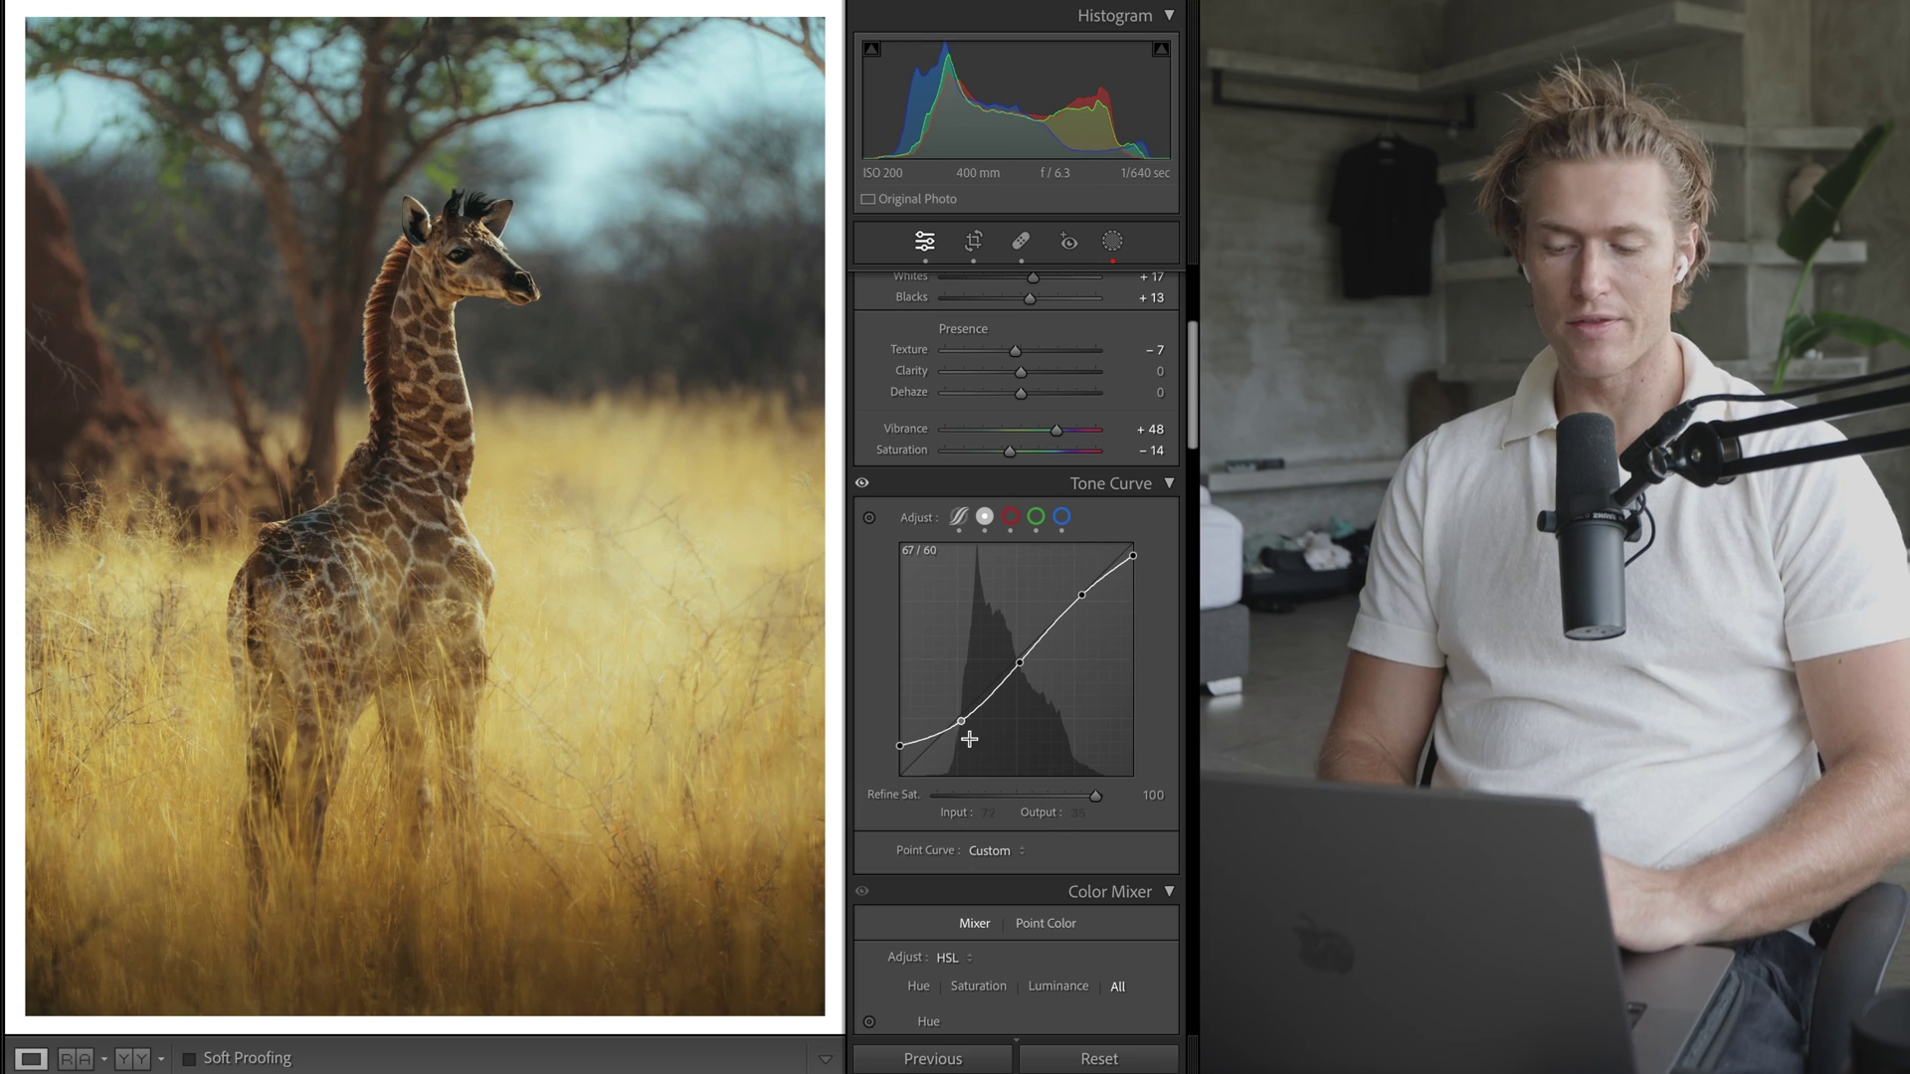
pyautogui.moveTo(959, 721); pyautogui.dragTo(958, 735)
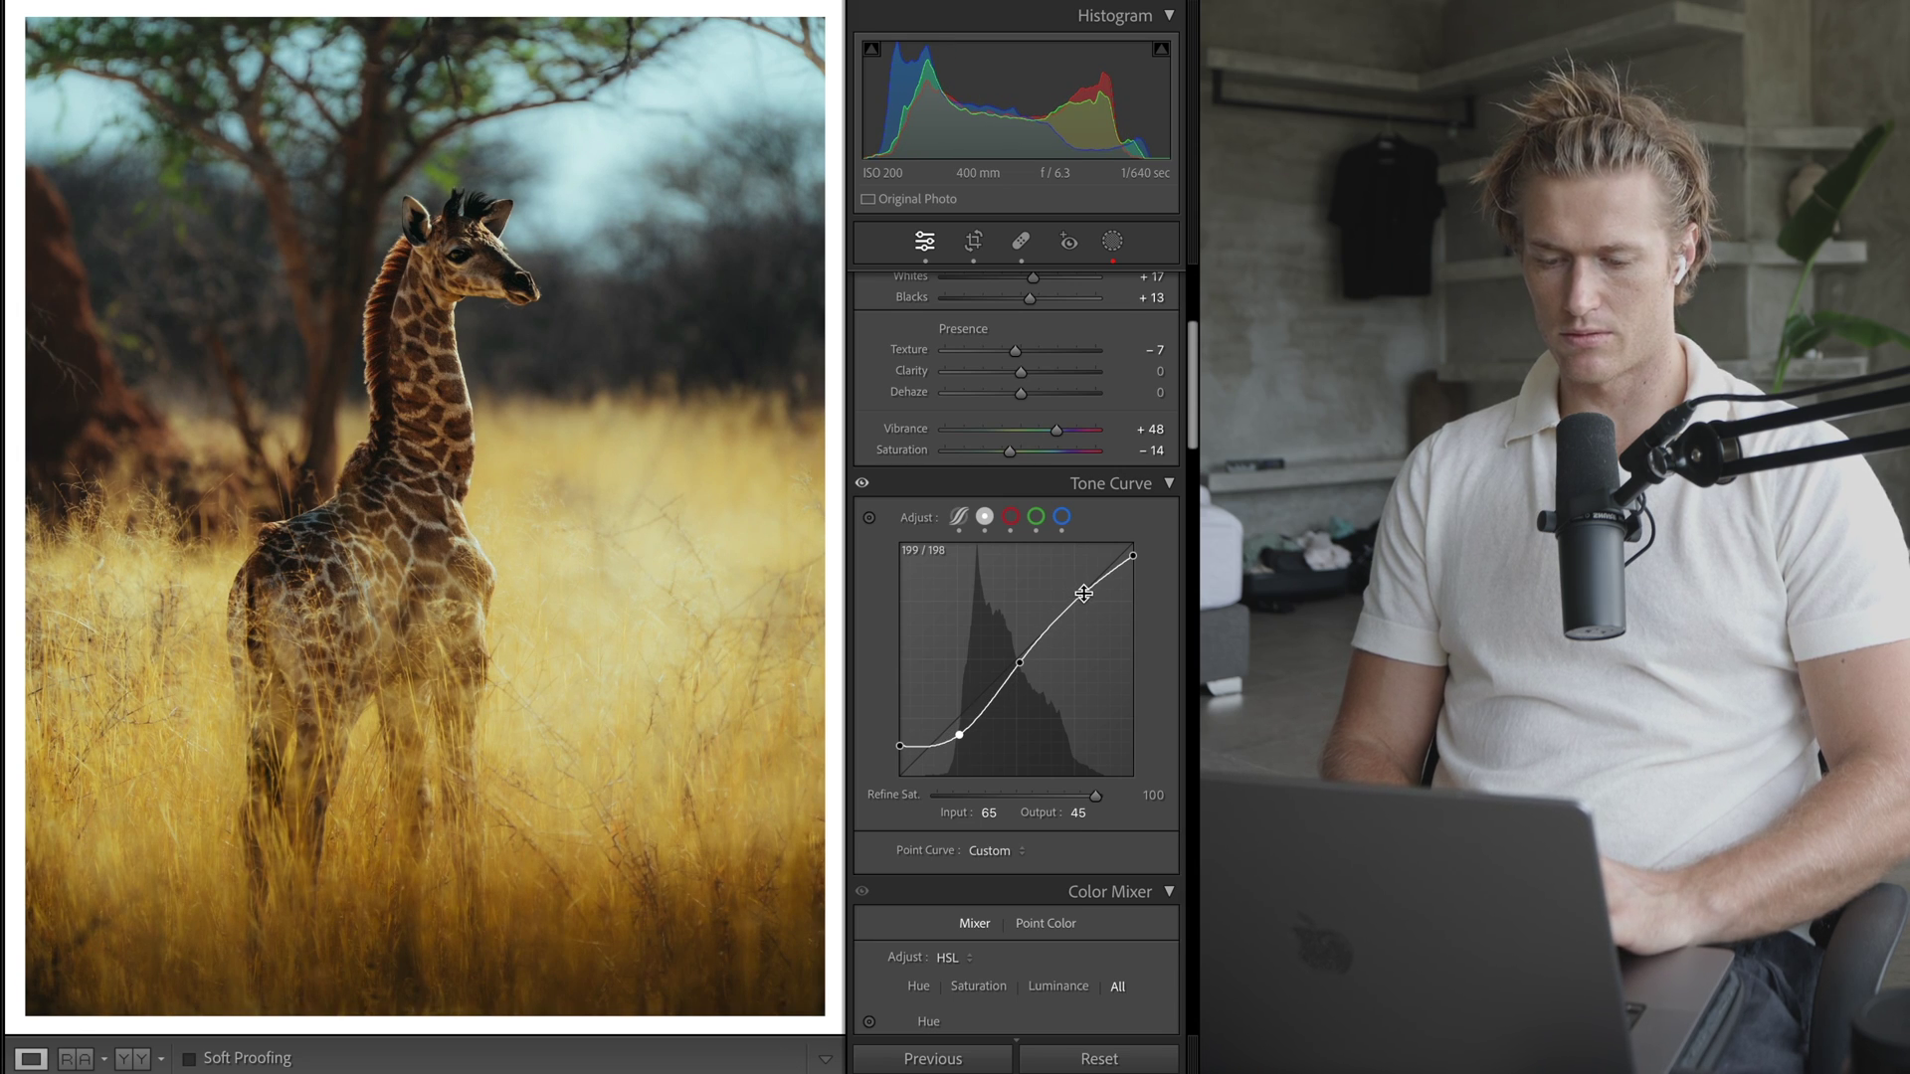
pyautogui.moveTo(1083, 593); pyautogui.dragTo(1067, 588)
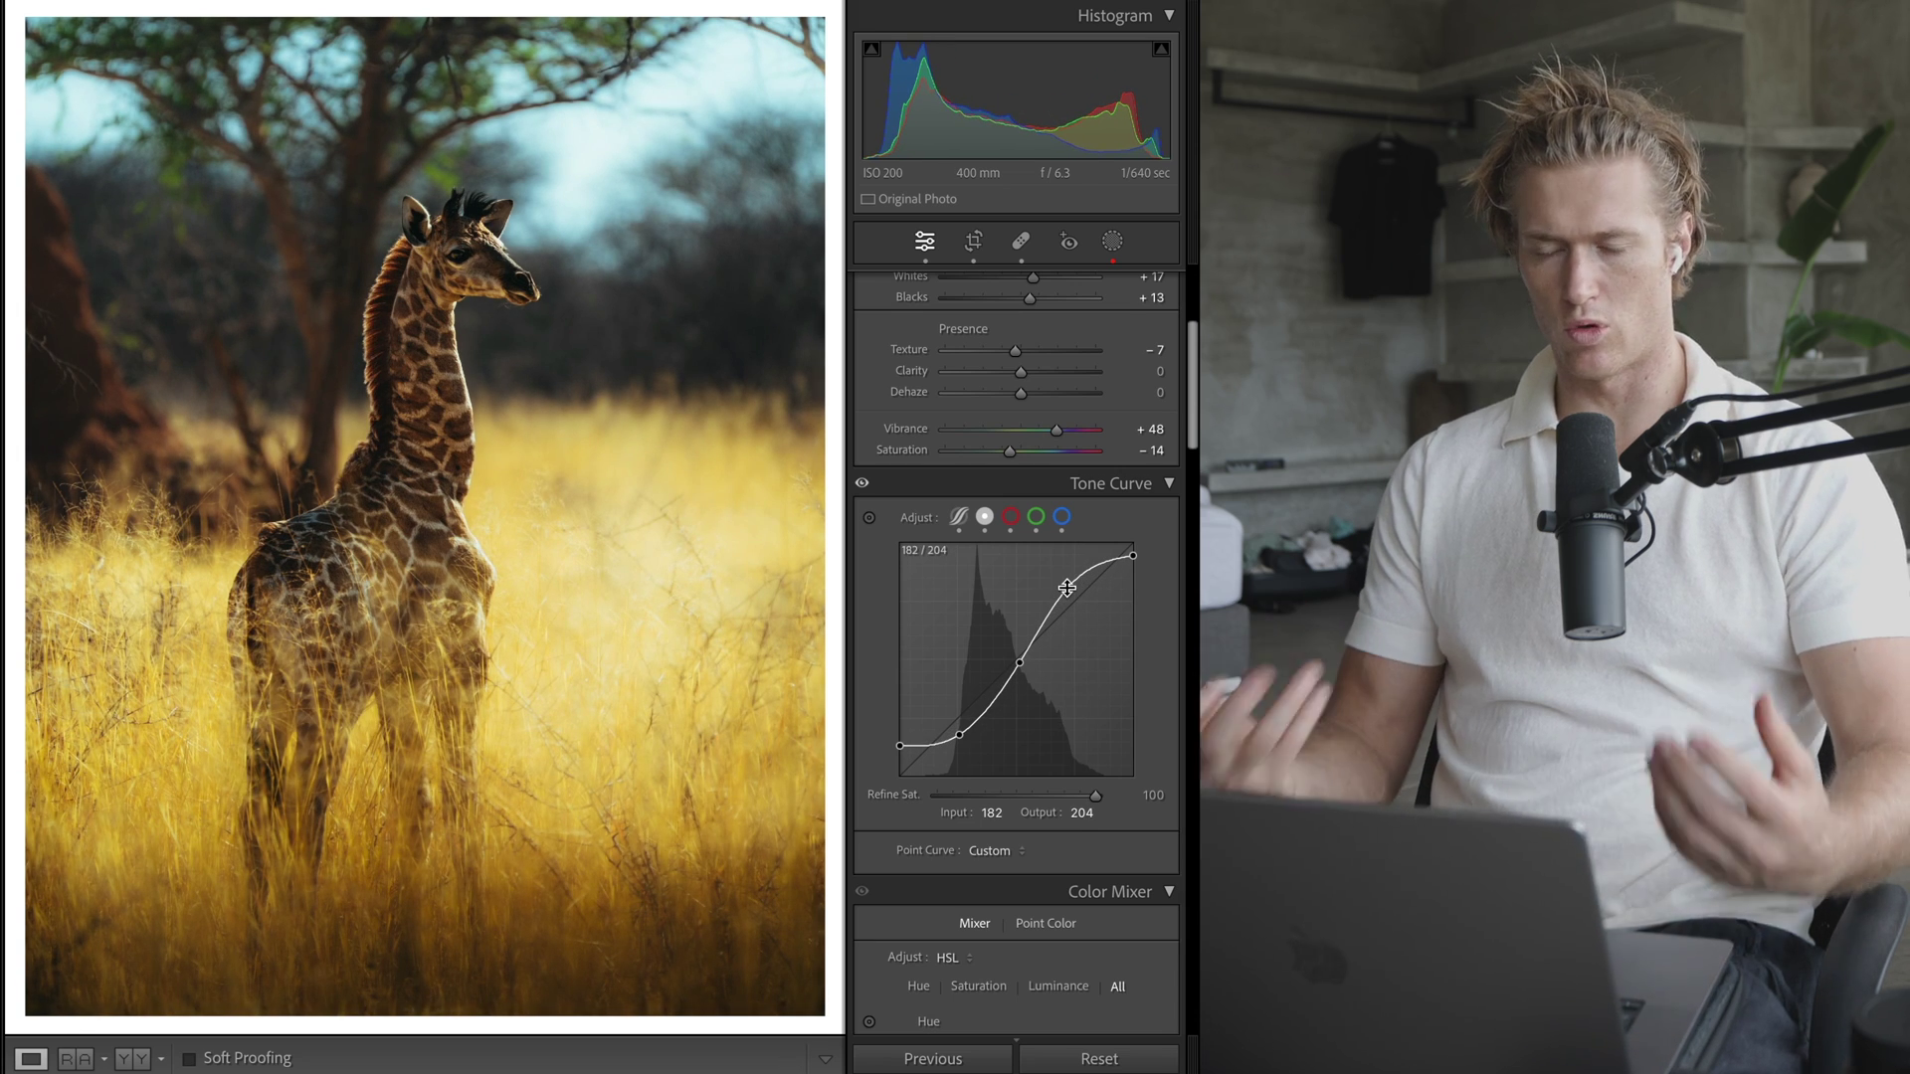
pyautogui.press('super+z')
# - Undo recent curve and contrast edits, then trial black- and white-point drags, leaving black at output 33
pyautogui.scroll(3, 1035, 338)
pyautogui.press('super+z')
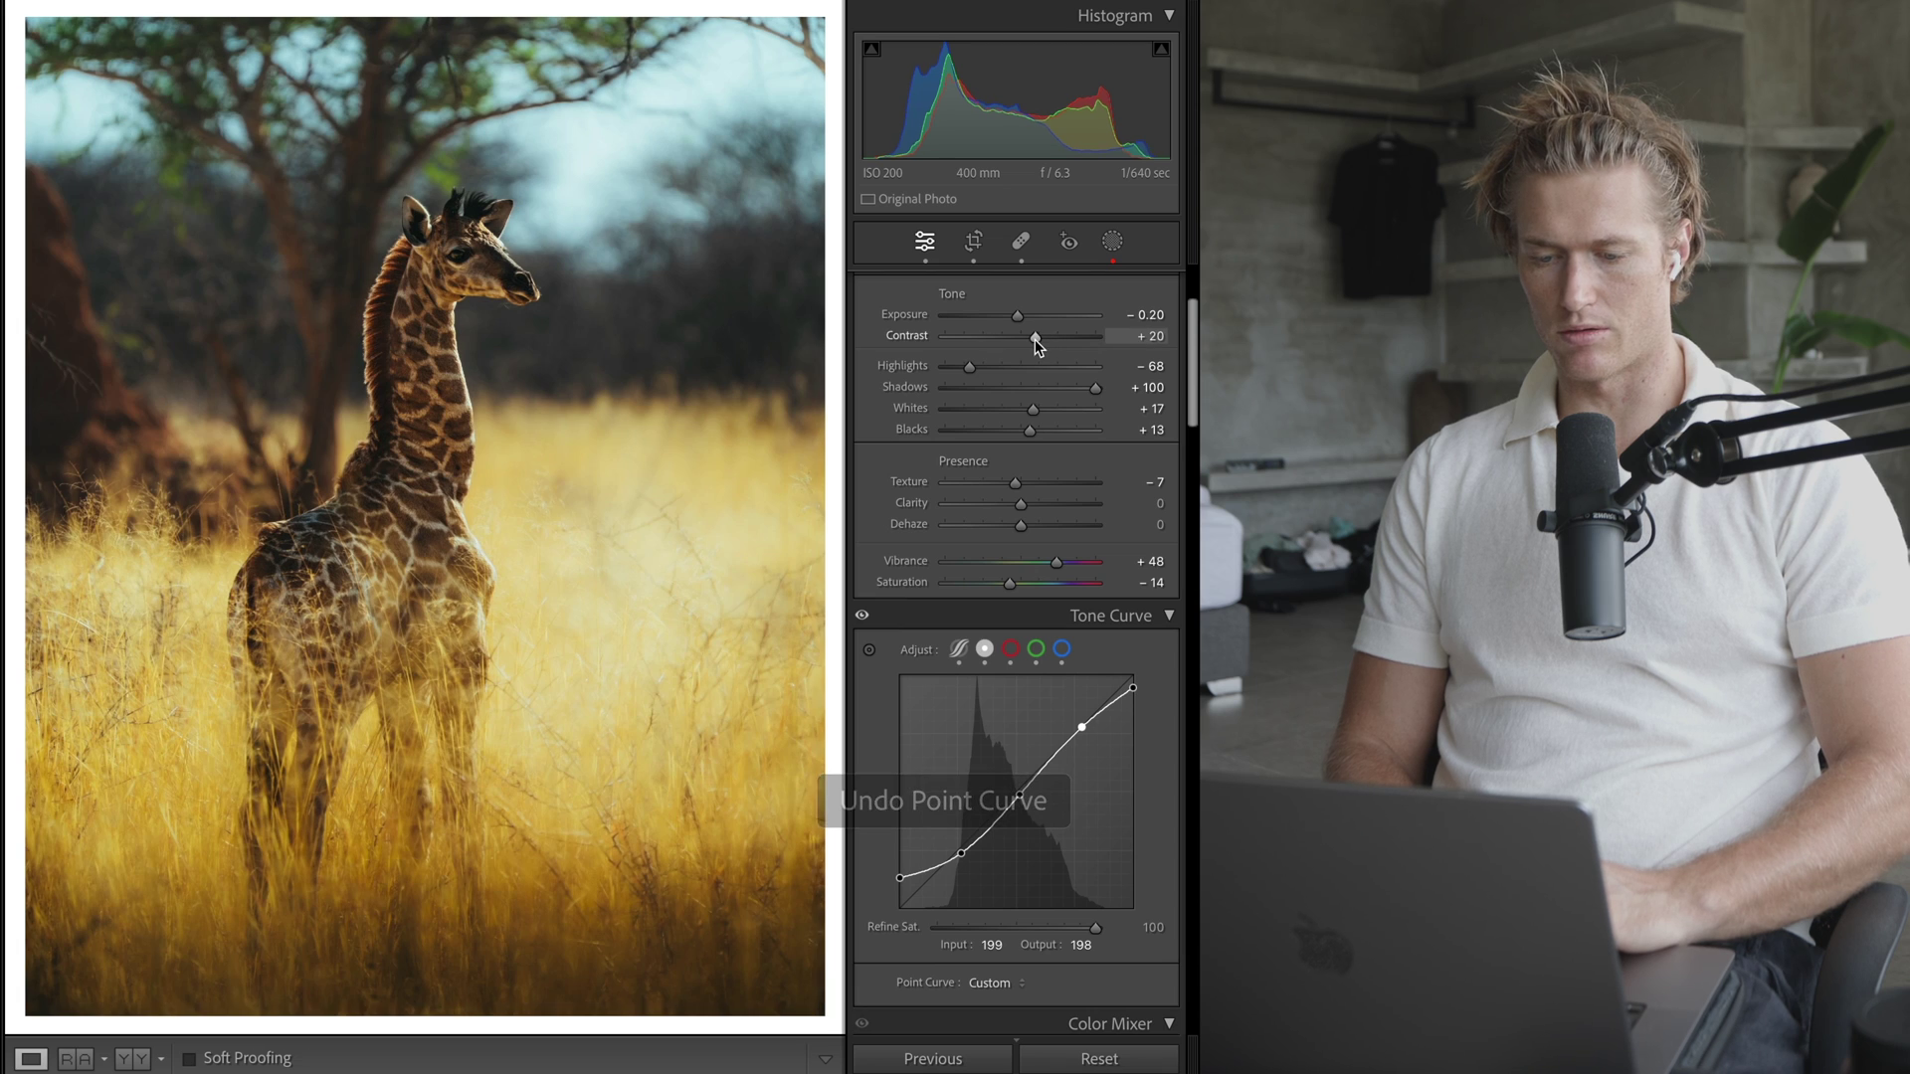
pyautogui.press('super+z')
pyautogui.scroll(-2, 1024, 656)
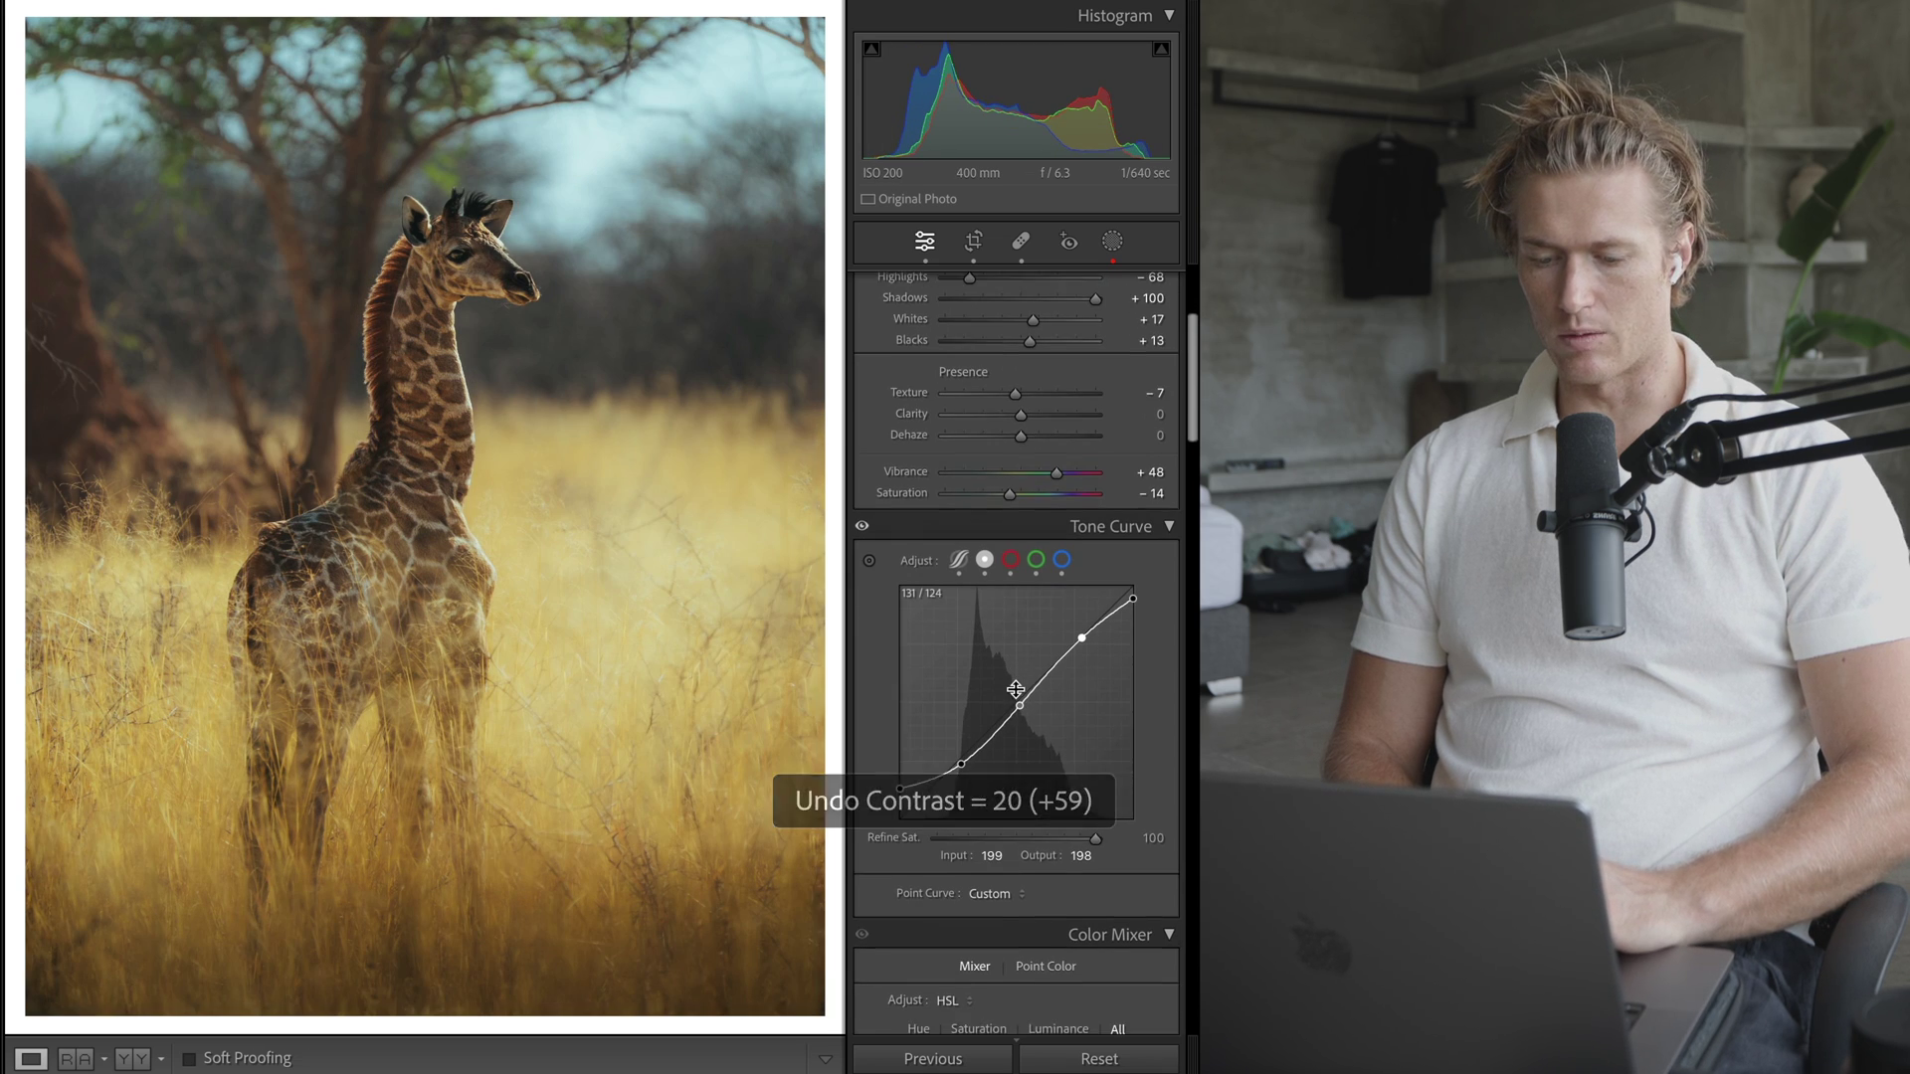
pyautogui.moveTo(899, 783); pyautogui.dragTo(762, 763)
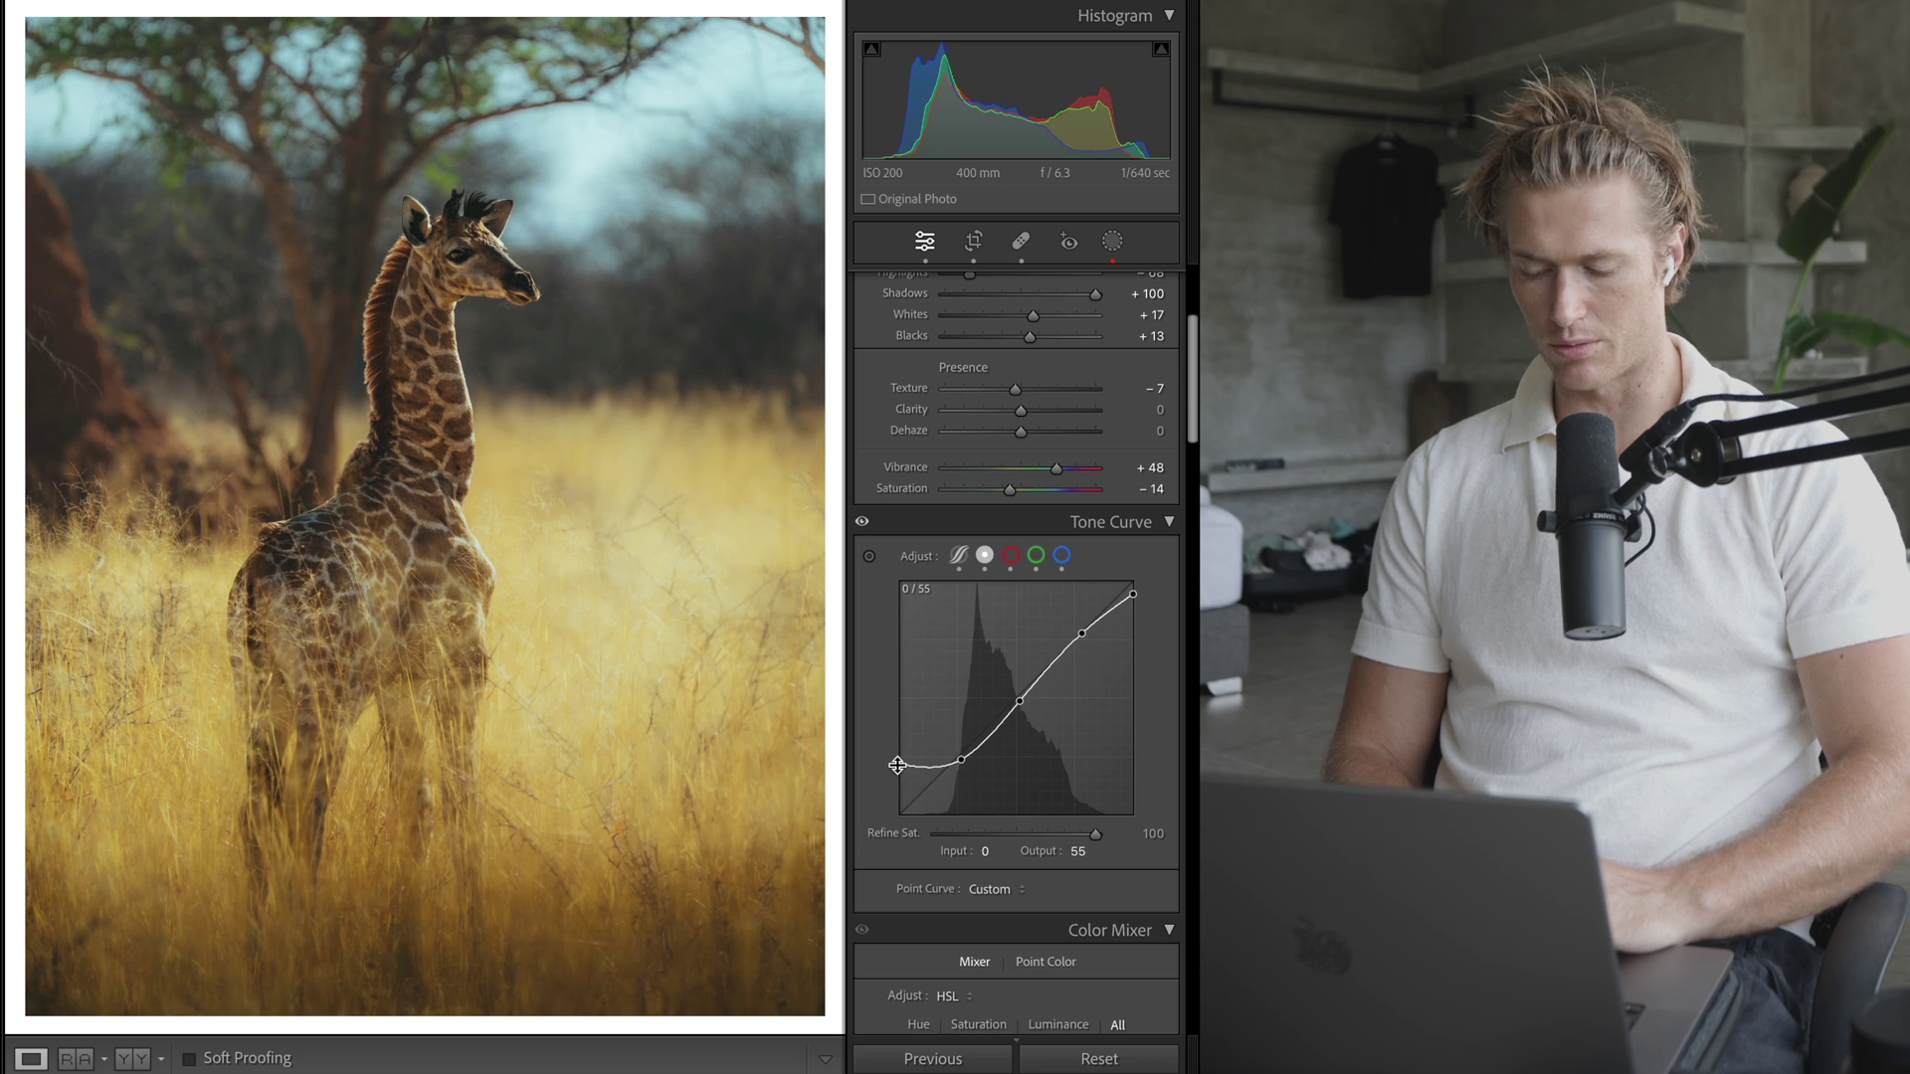
pyautogui.press('super+z')
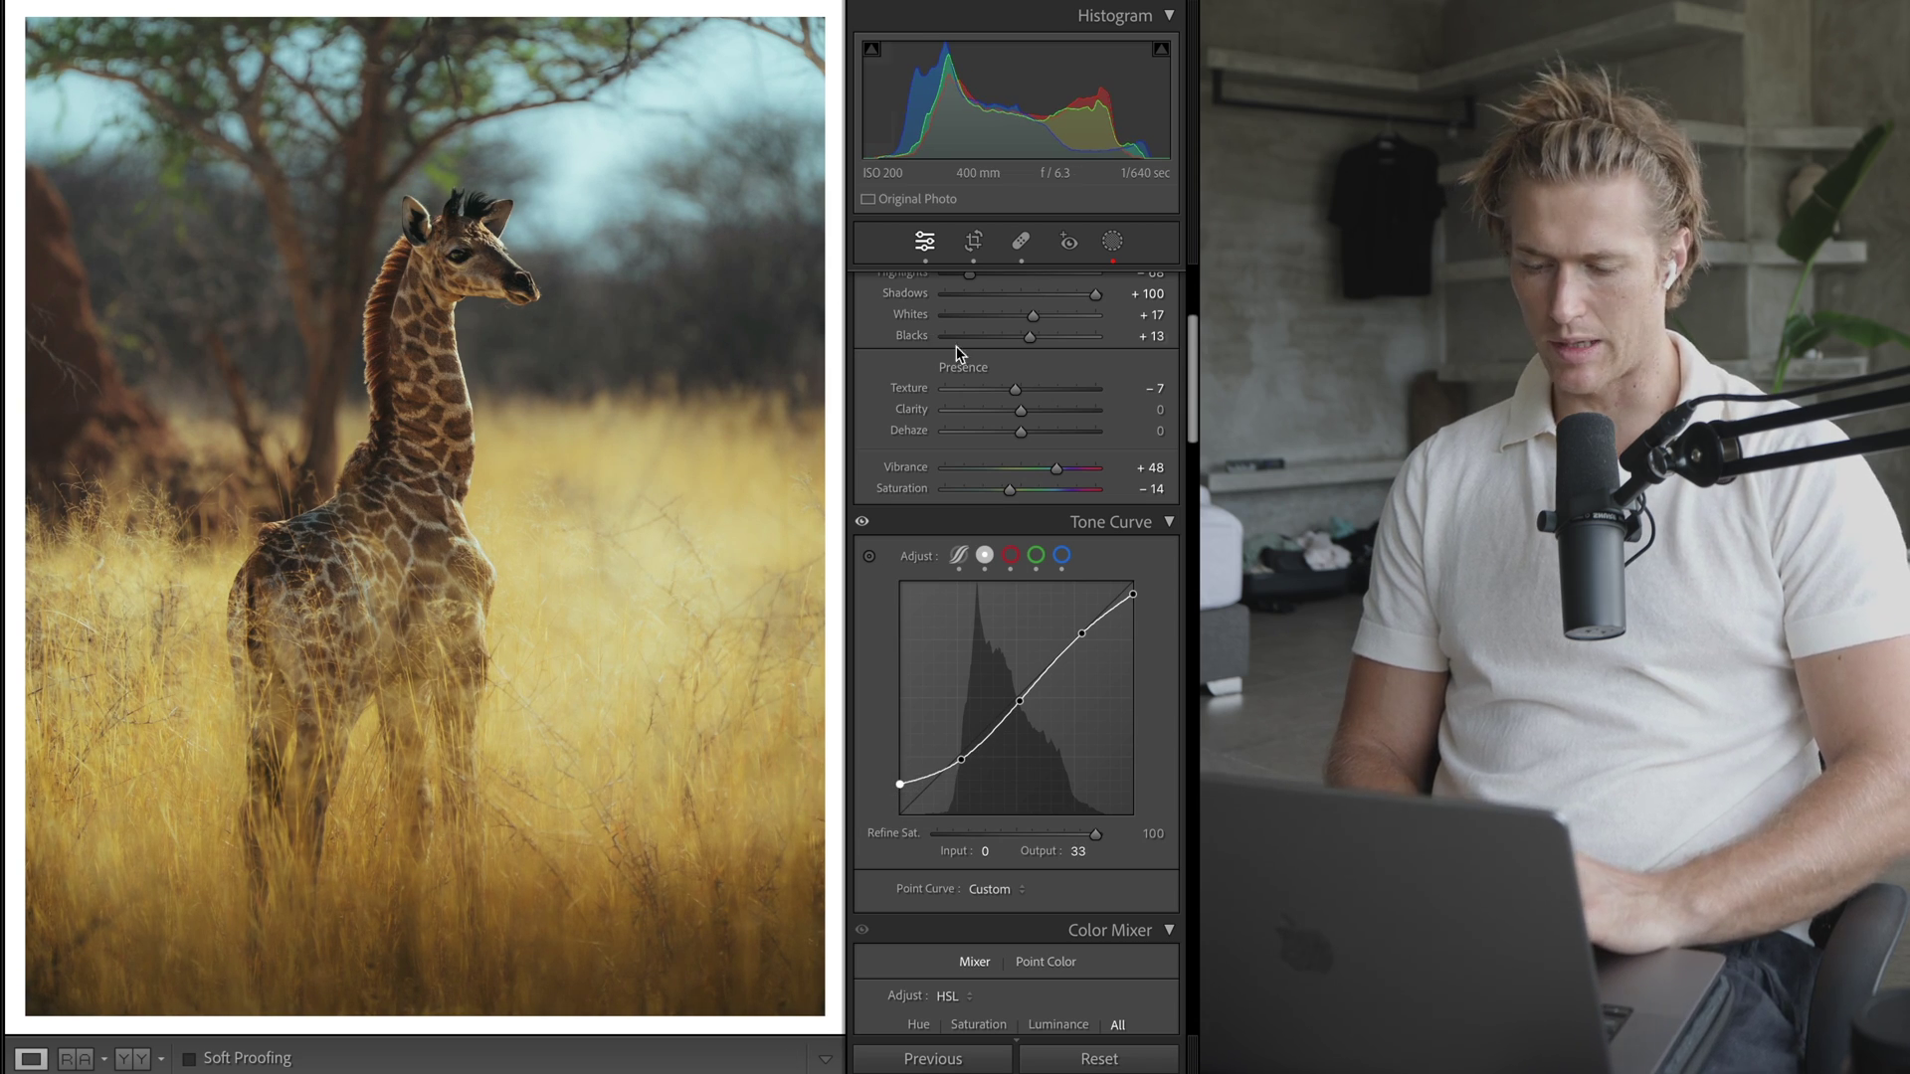
pyautogui.moveTo(1132, 590); pyautogui.dragTo(1132, 642)
pyautogui.press('super+z')
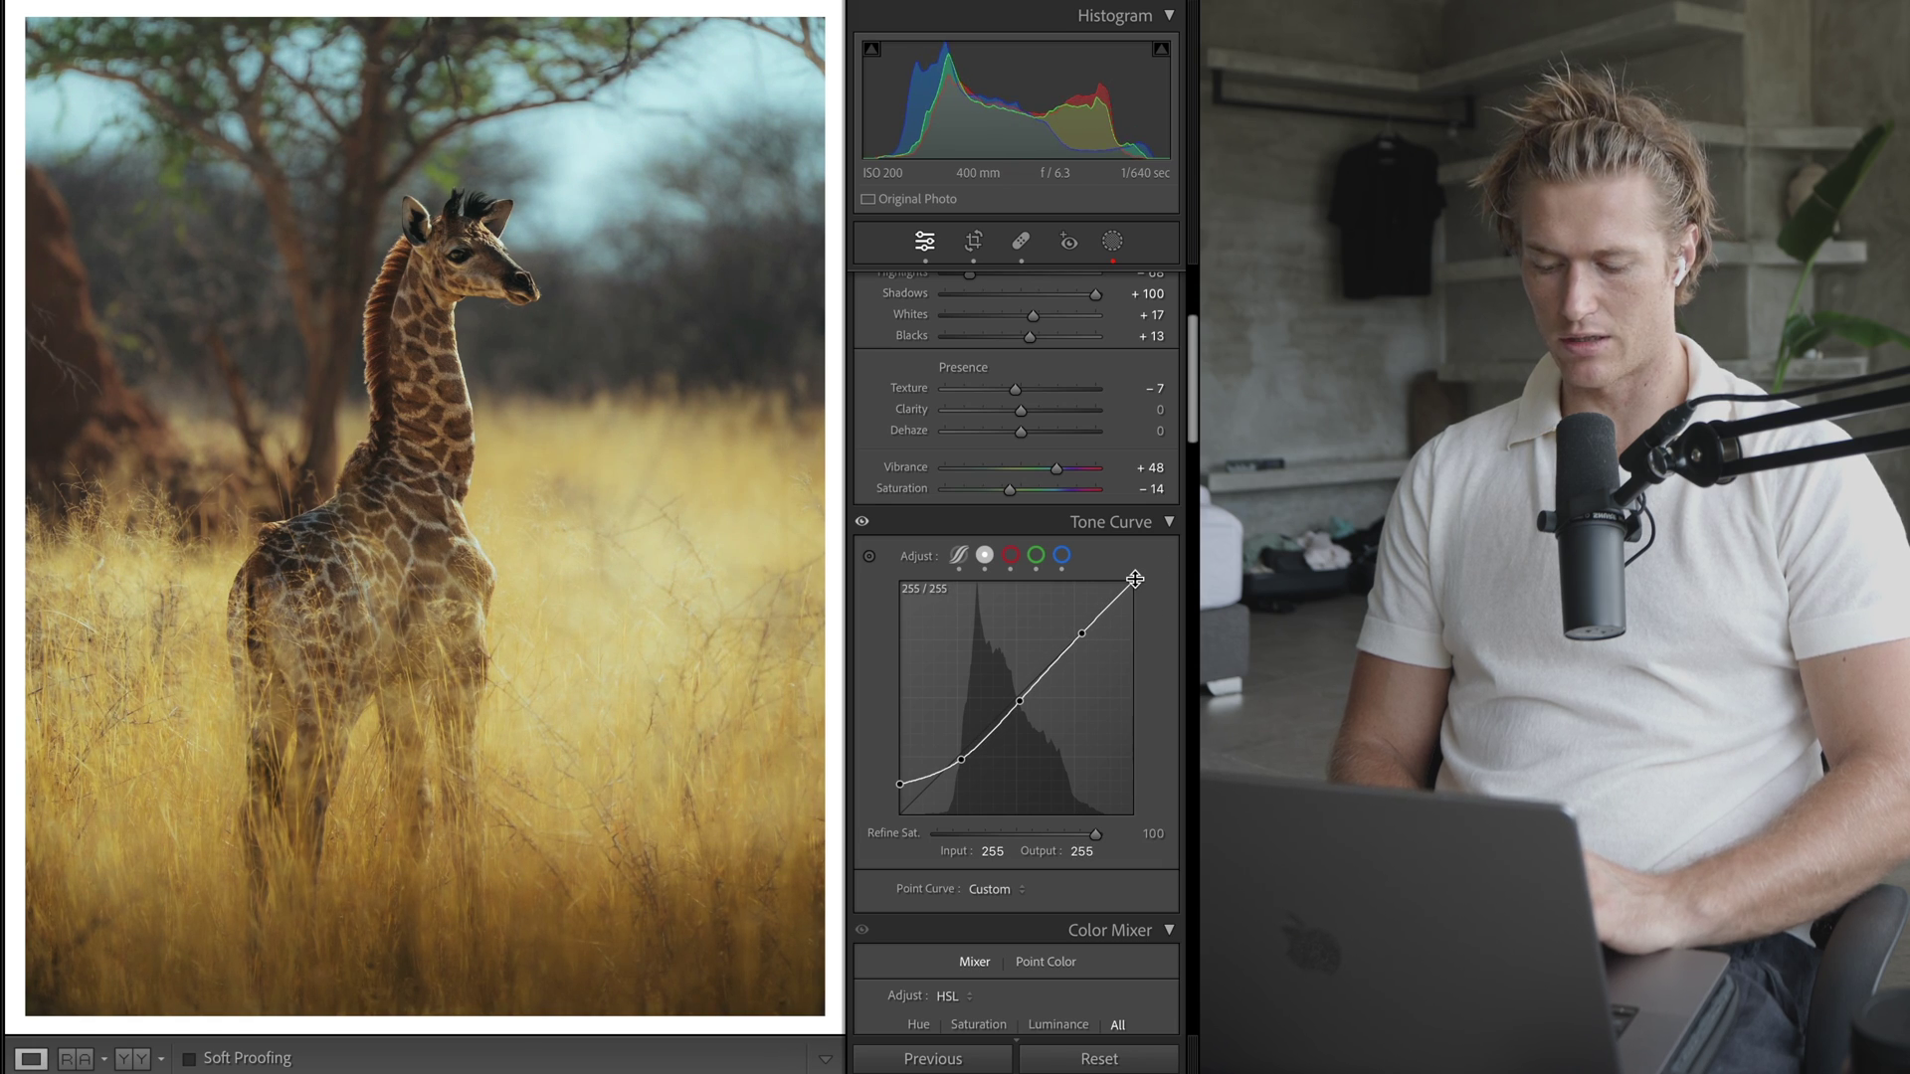
# - Try the tone curve's Highlights region at -100, then undo it
pyautogui.click(958, 555)
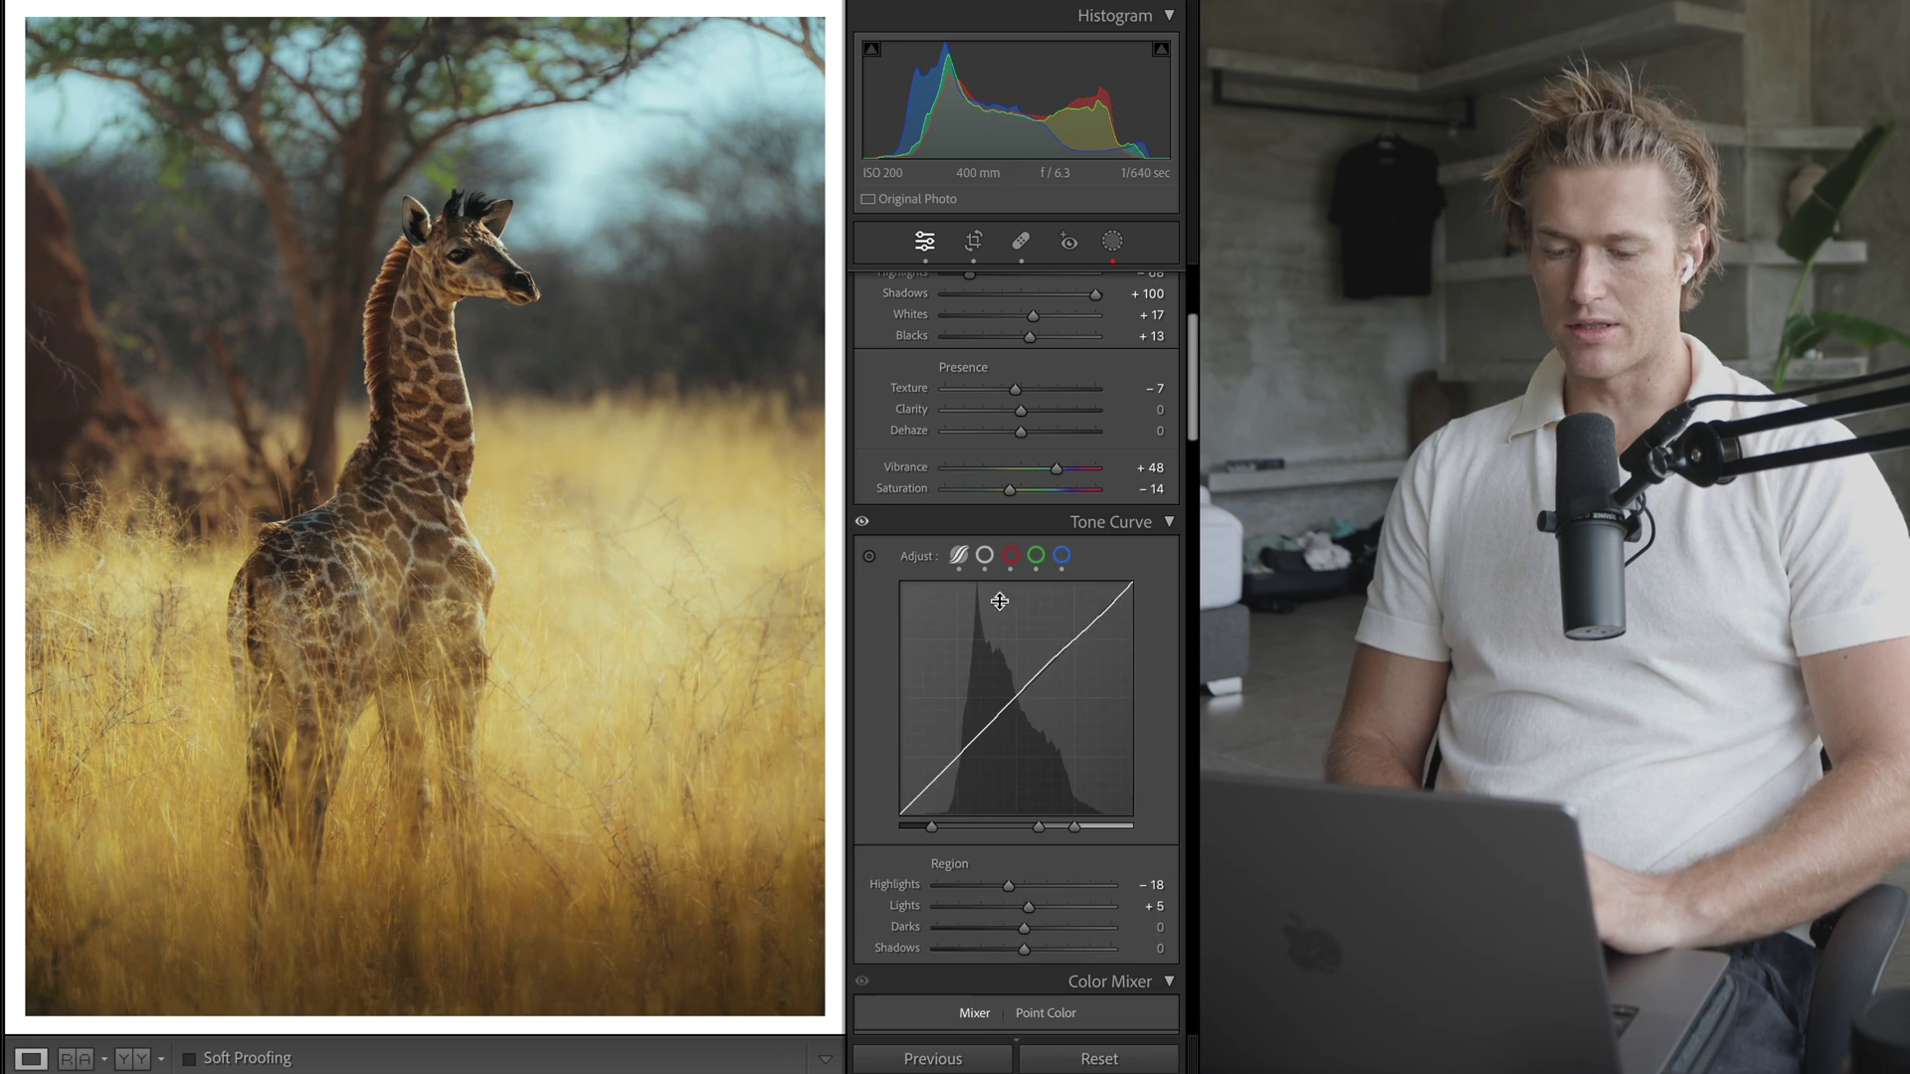
pyautogui.scroll(-3, 1121, 618)
pyautogui.scroll(3, 1121, 619)
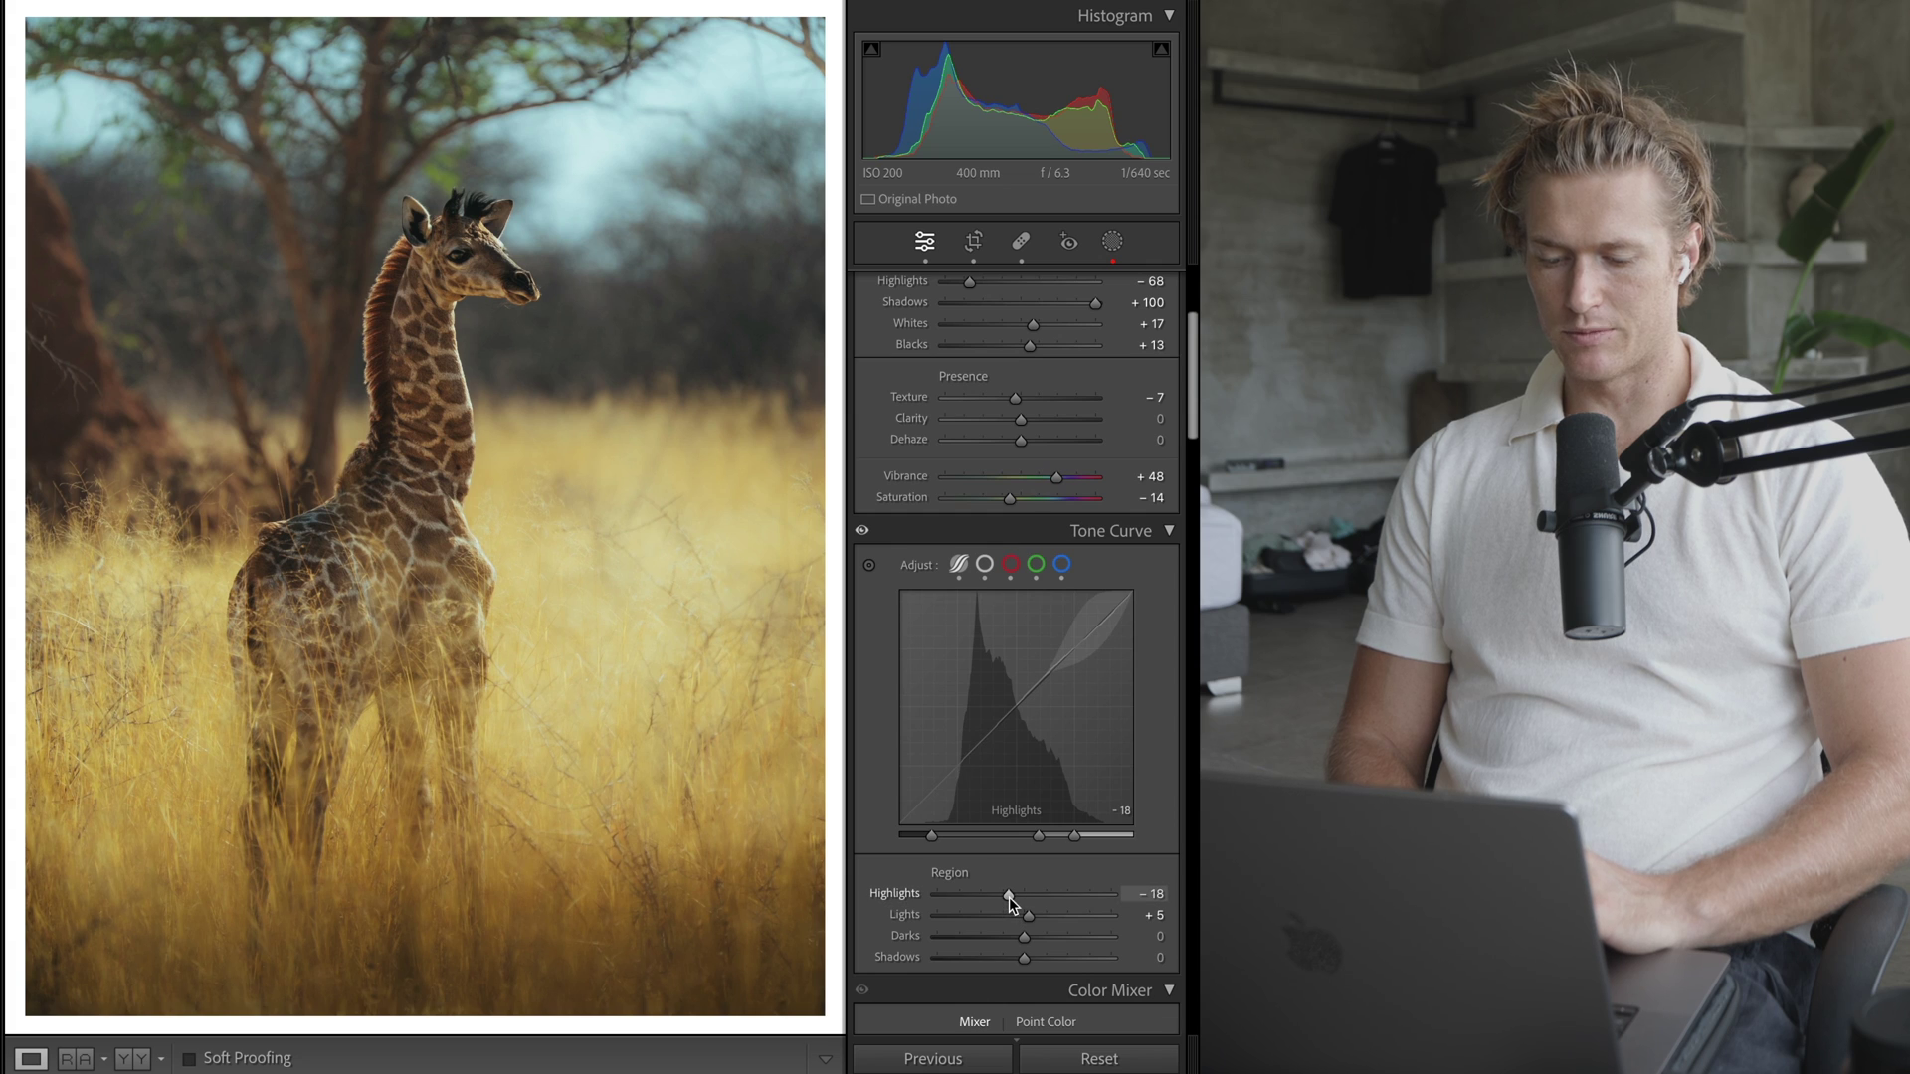
pyautogui.moveTo(1008, 893); pyautogui.dragTo(925, 891)
pyautogui.press('super+z')
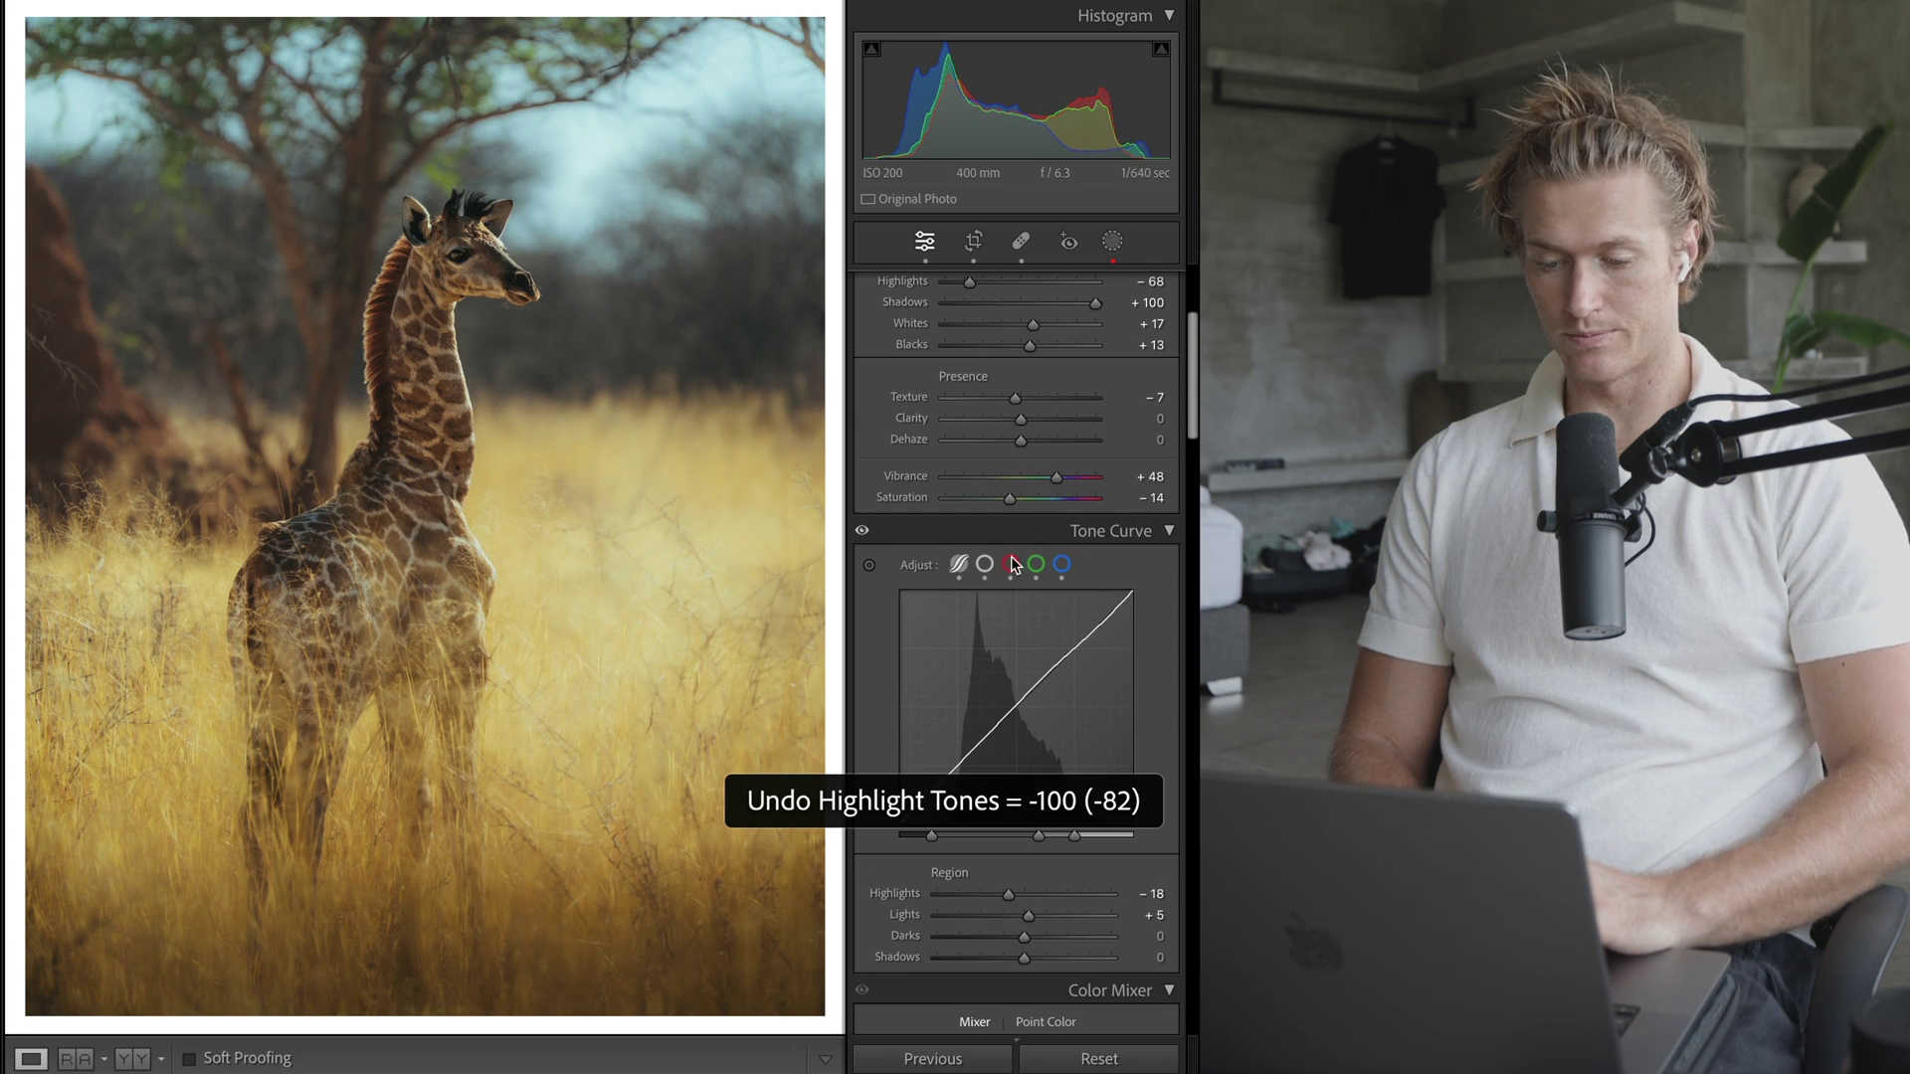
# - Inspect the red, green and blue channel curves in turn
pyautogui.click(1010, 564)
pyautogui.scroll(-3, 1099, 716)
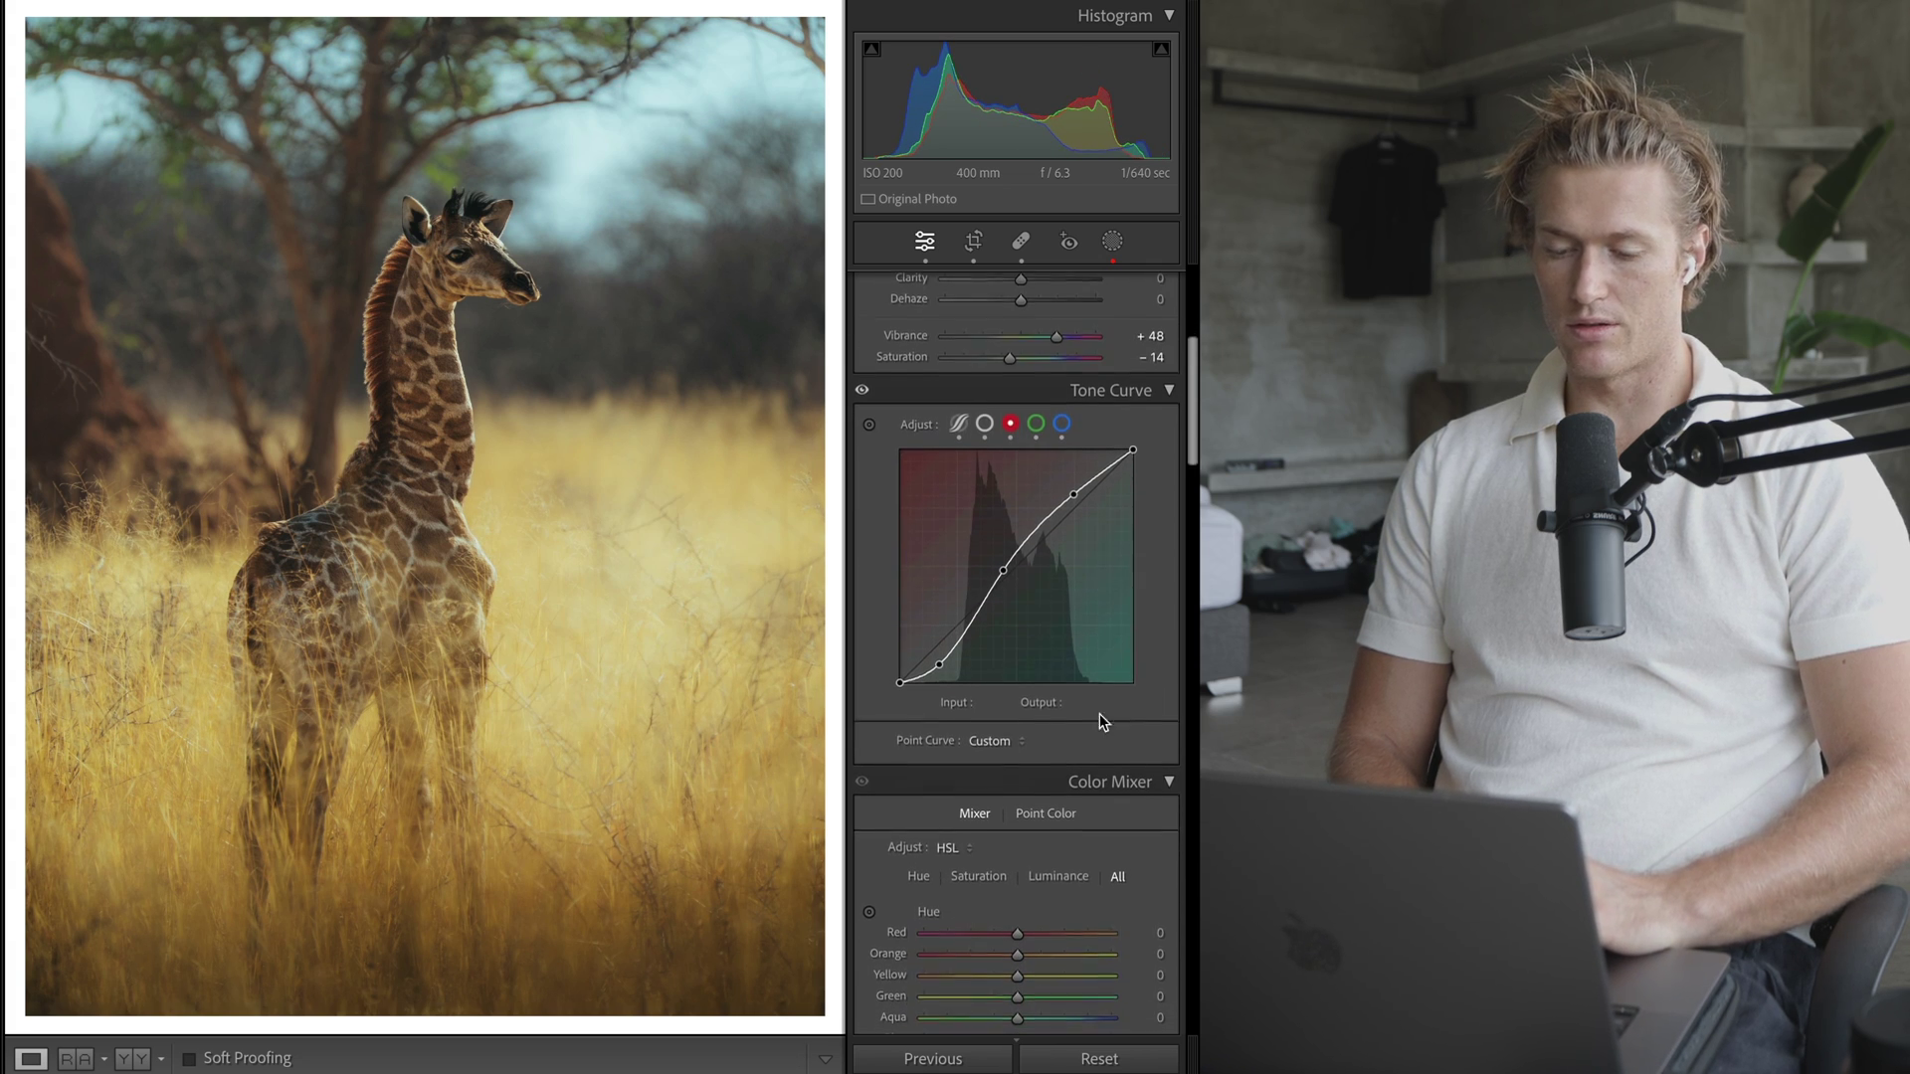
pyautogui.click(1037, 423)
pyautogui.click(1063, 423)
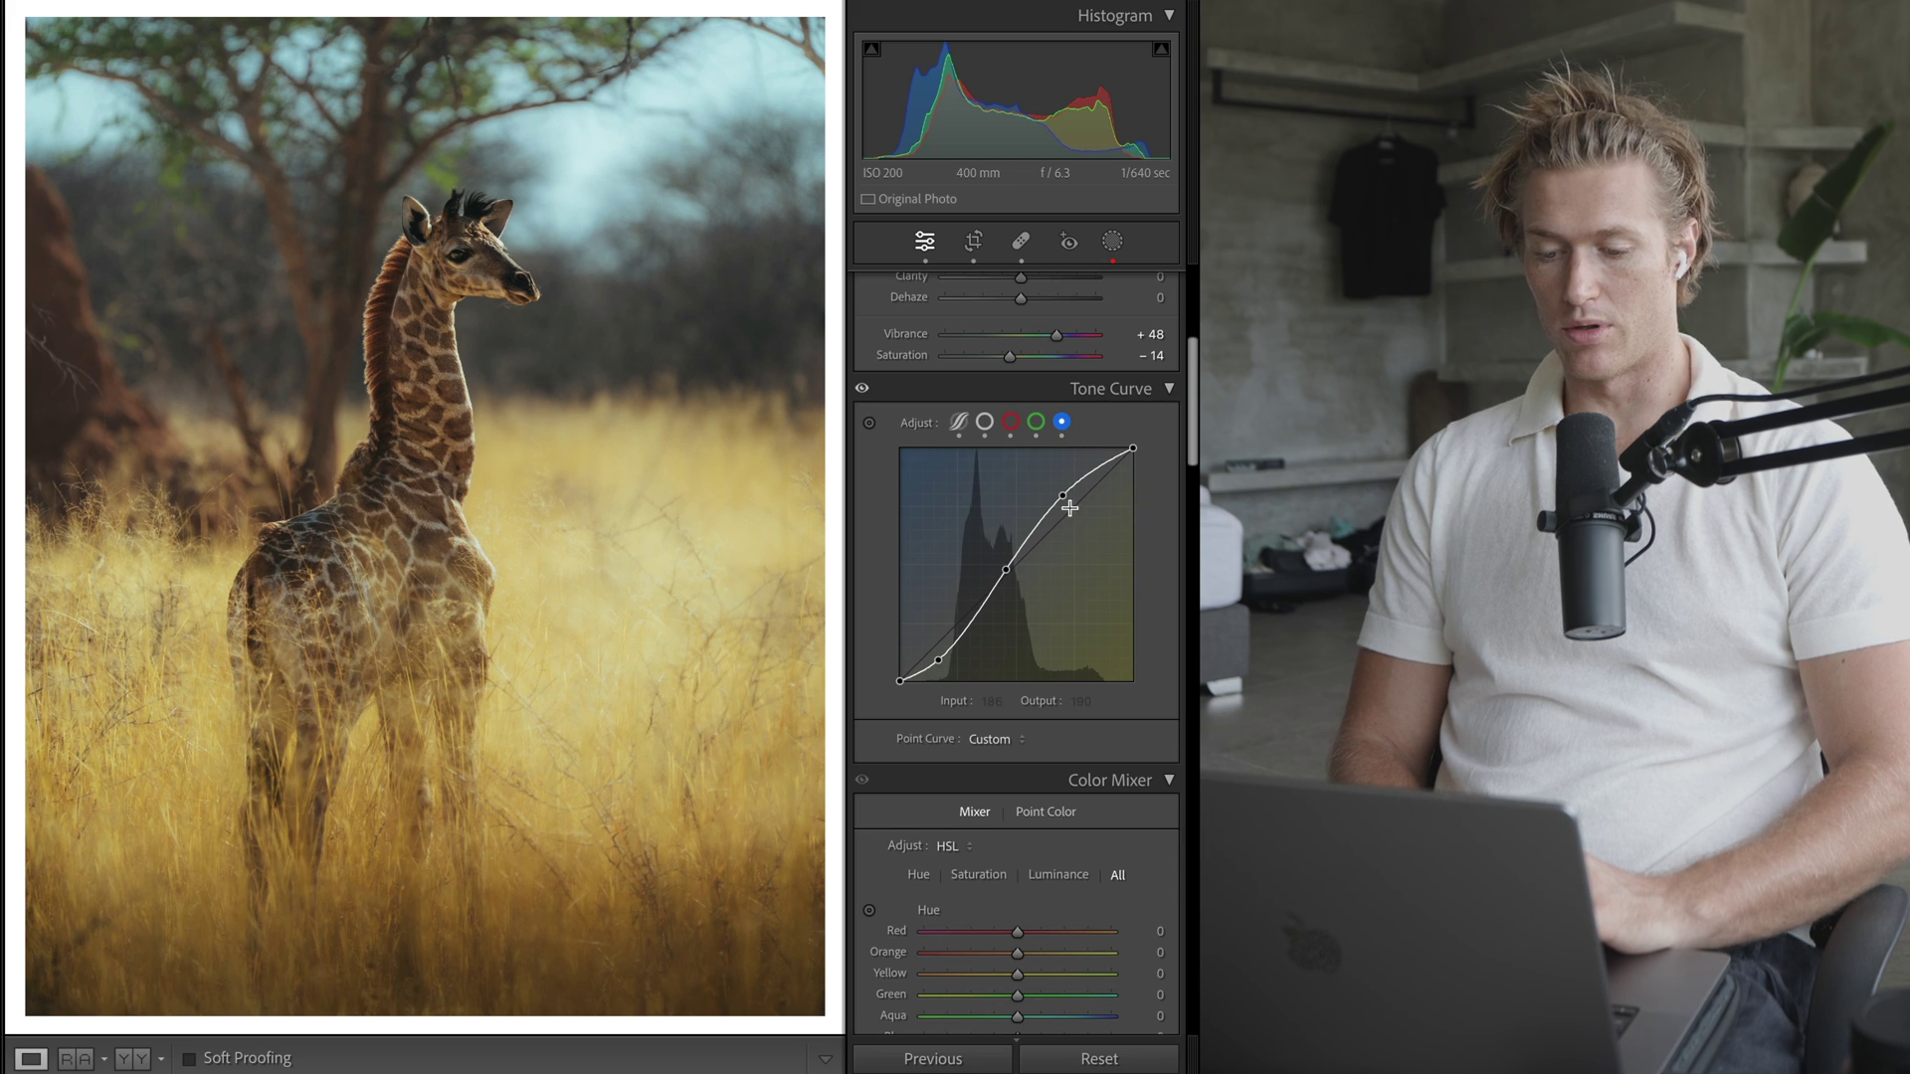
pyautogui.click(1037, 424)
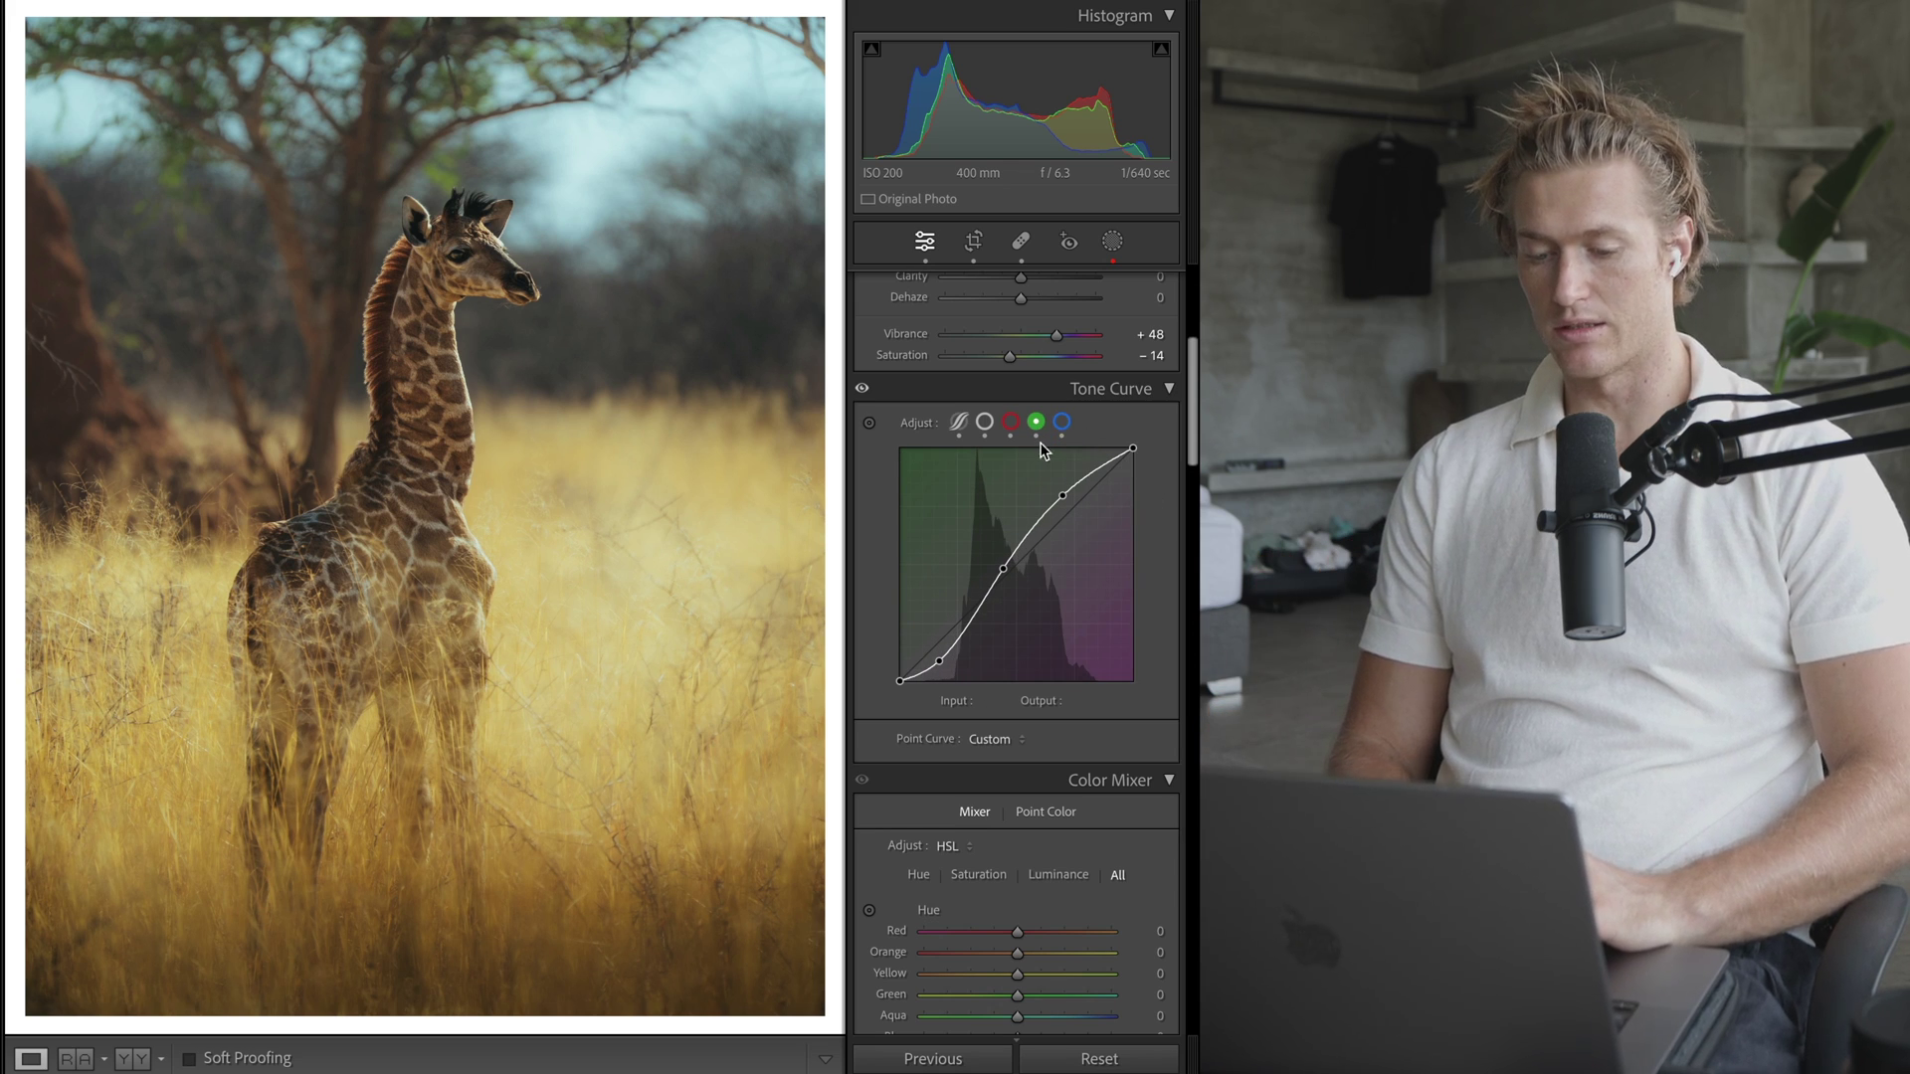
pyautogui.click(987, 424)
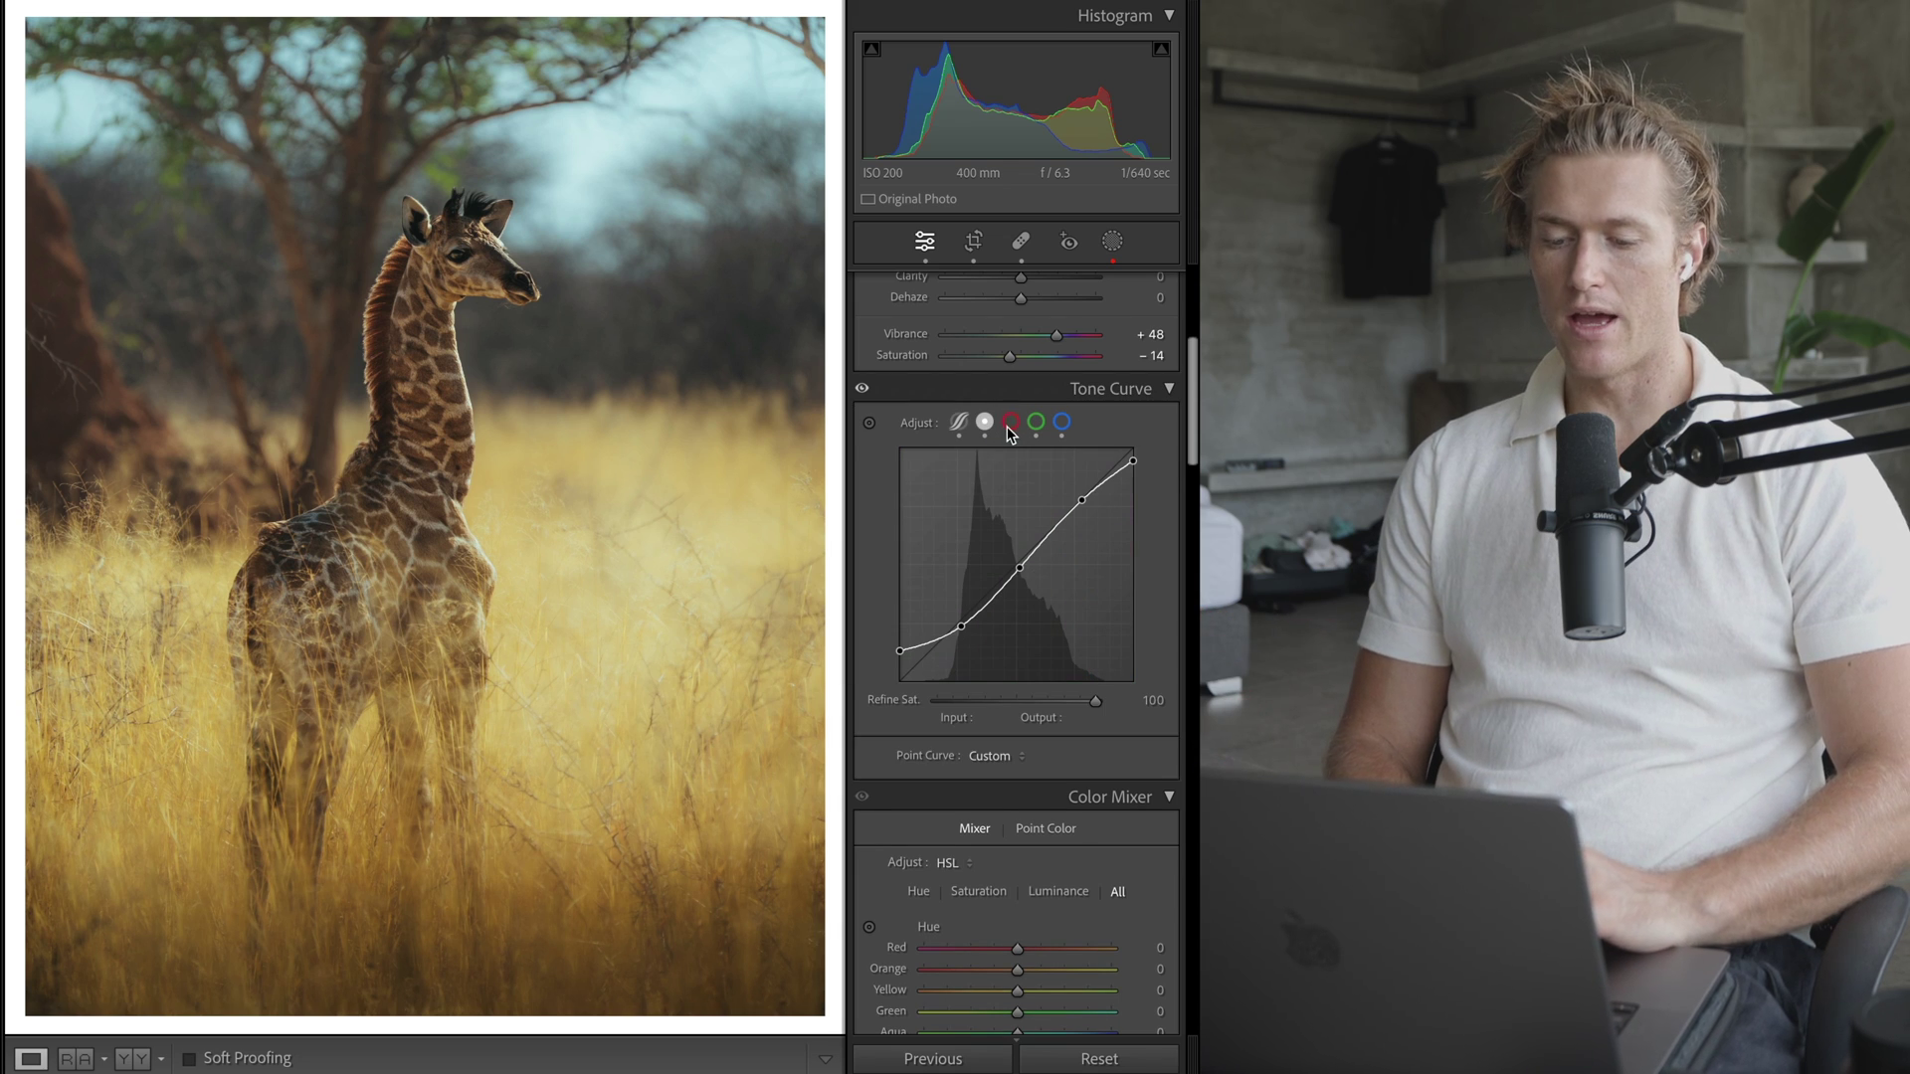
pyautogui.click(1011, 425)
pyautogui.click(1037, 425)
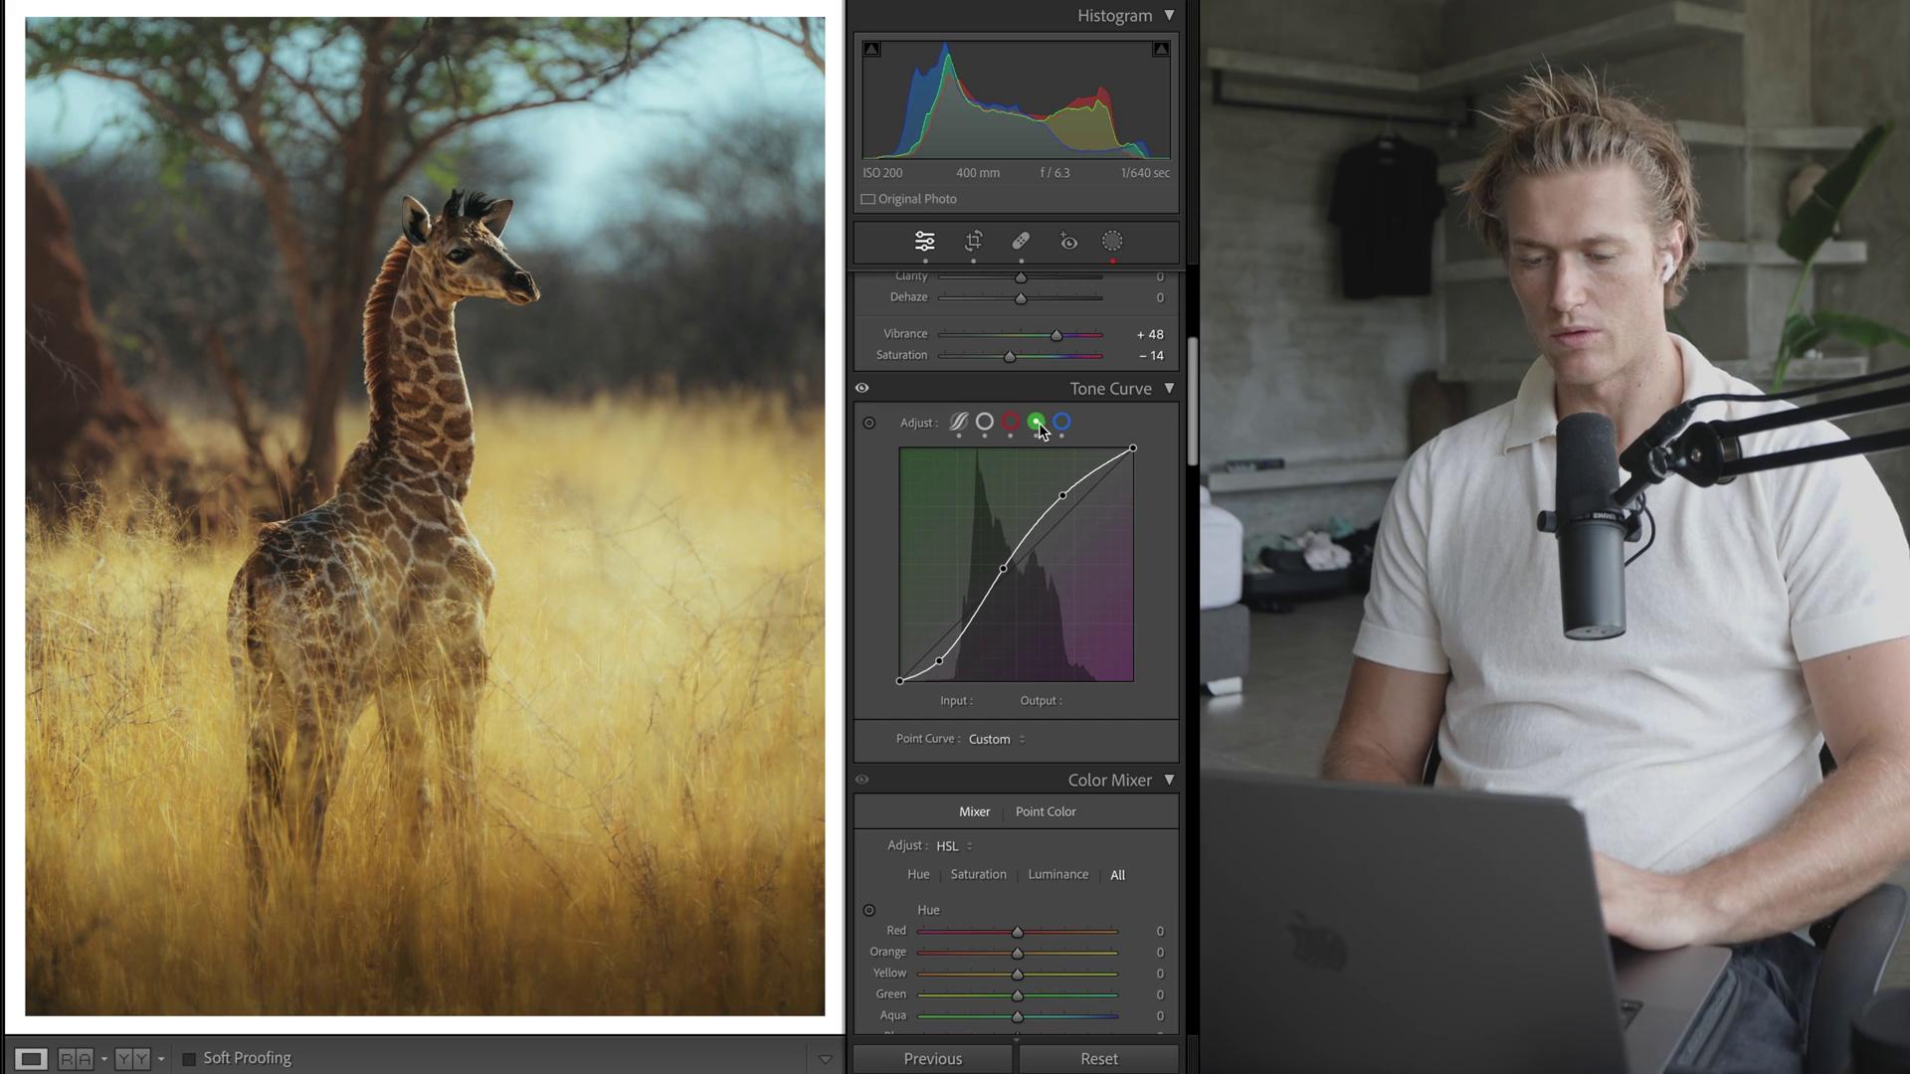
pyautogui.click(1062, 424)
pyautogui.click(1011, 422)
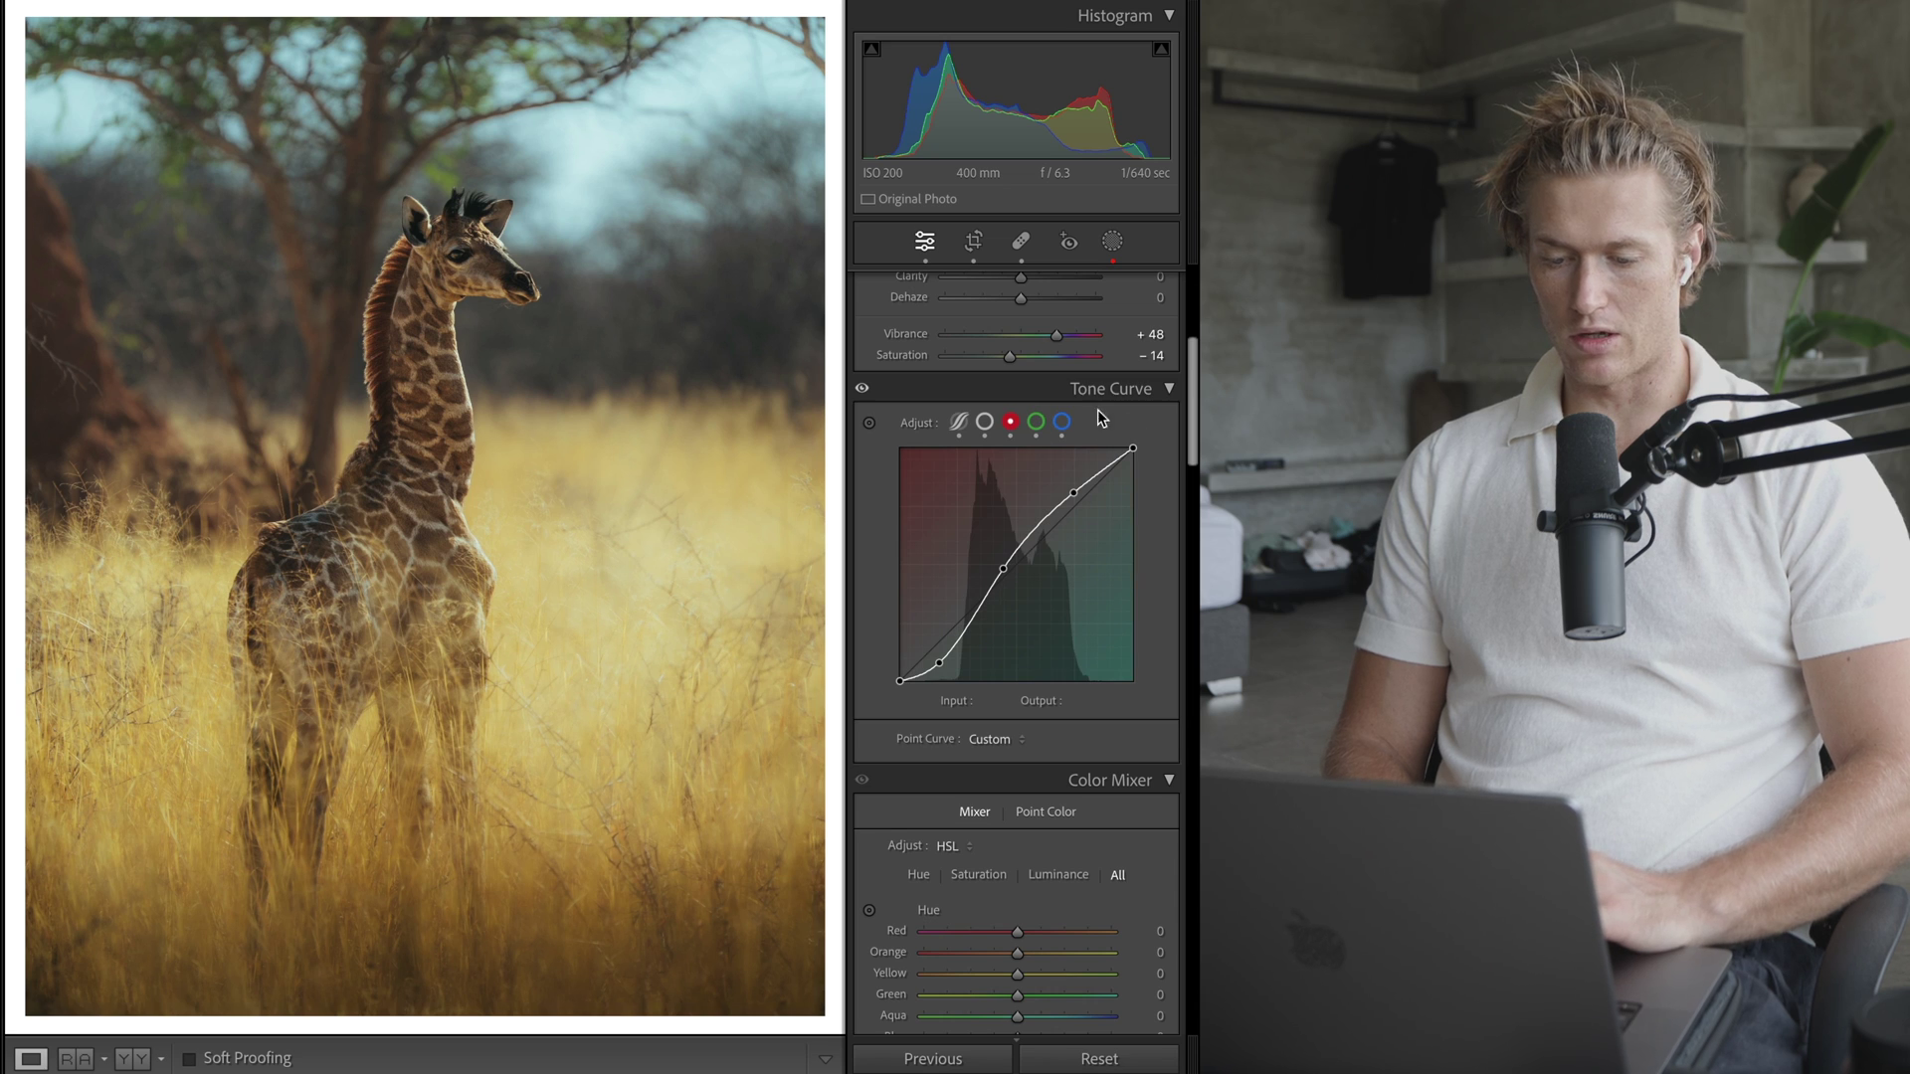
pyautogui.click(1036, 422)
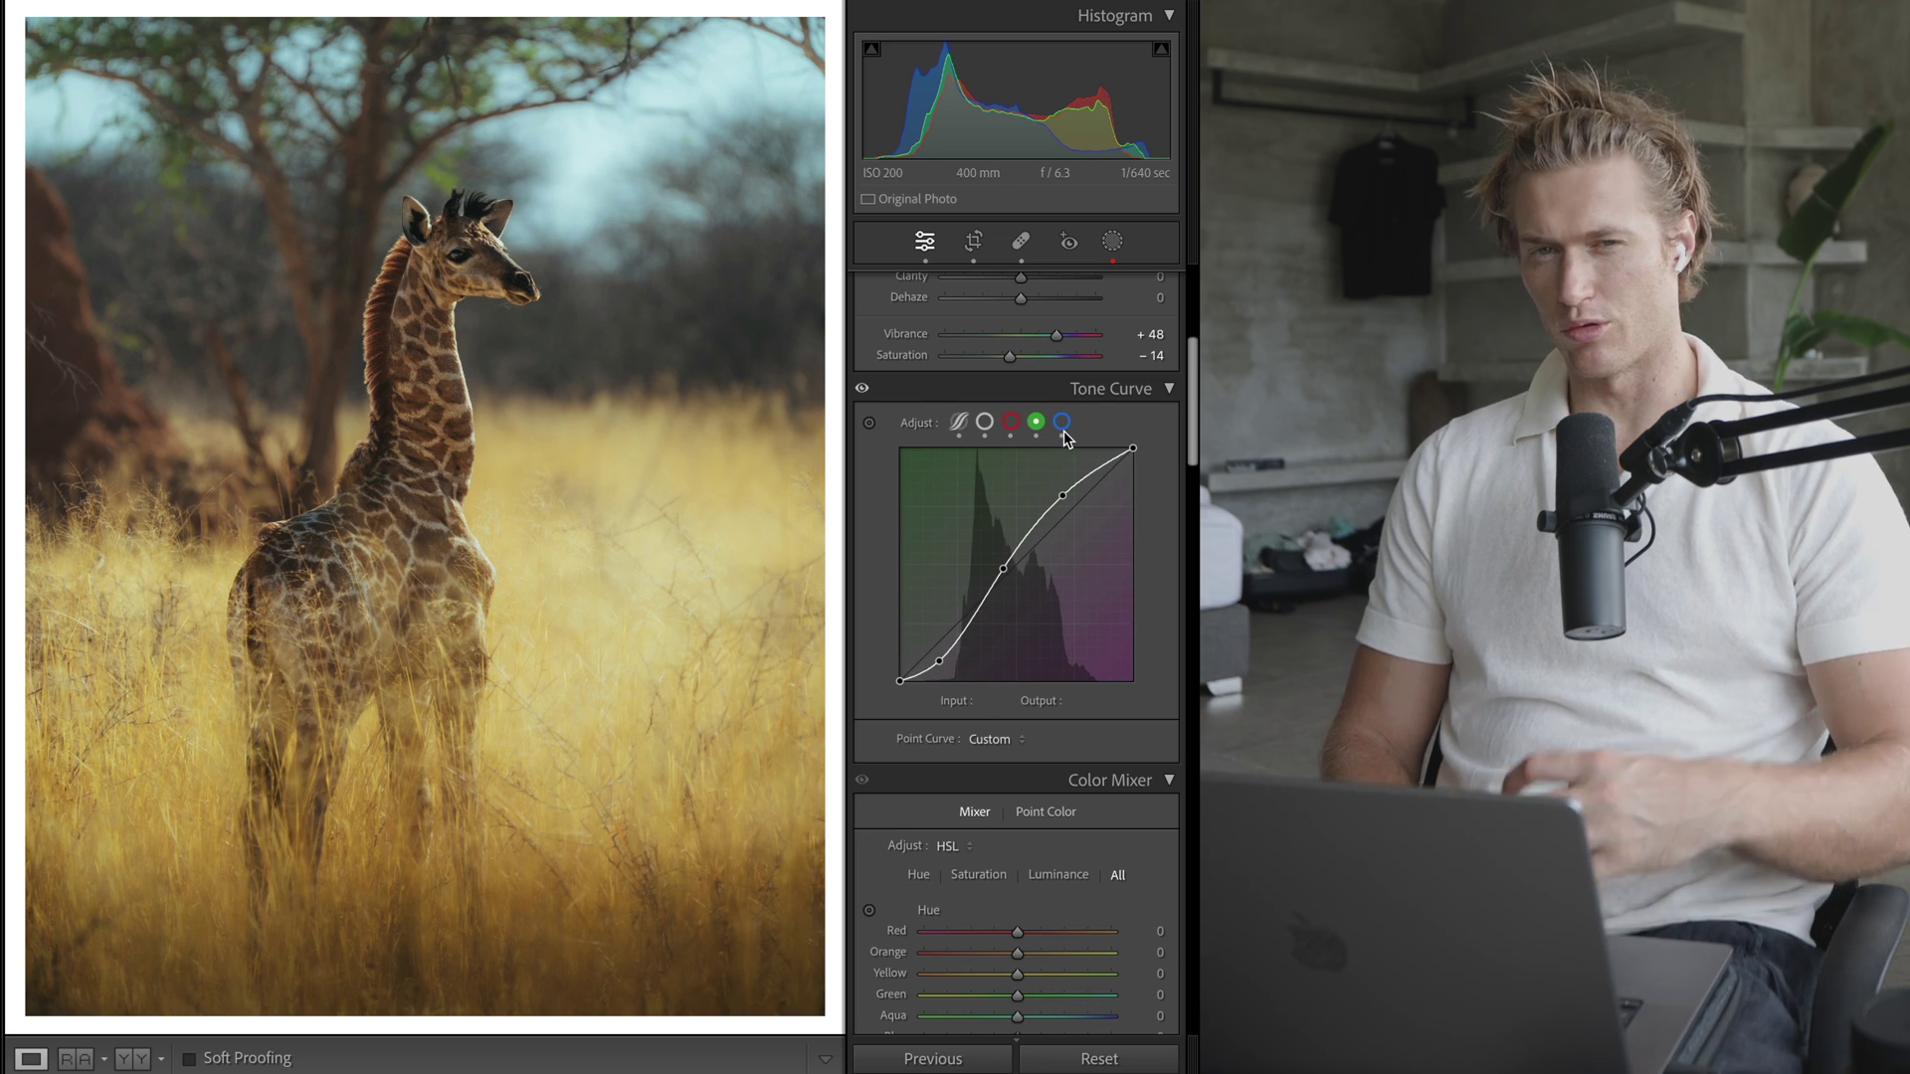
pyautogui.click(1062, 424)
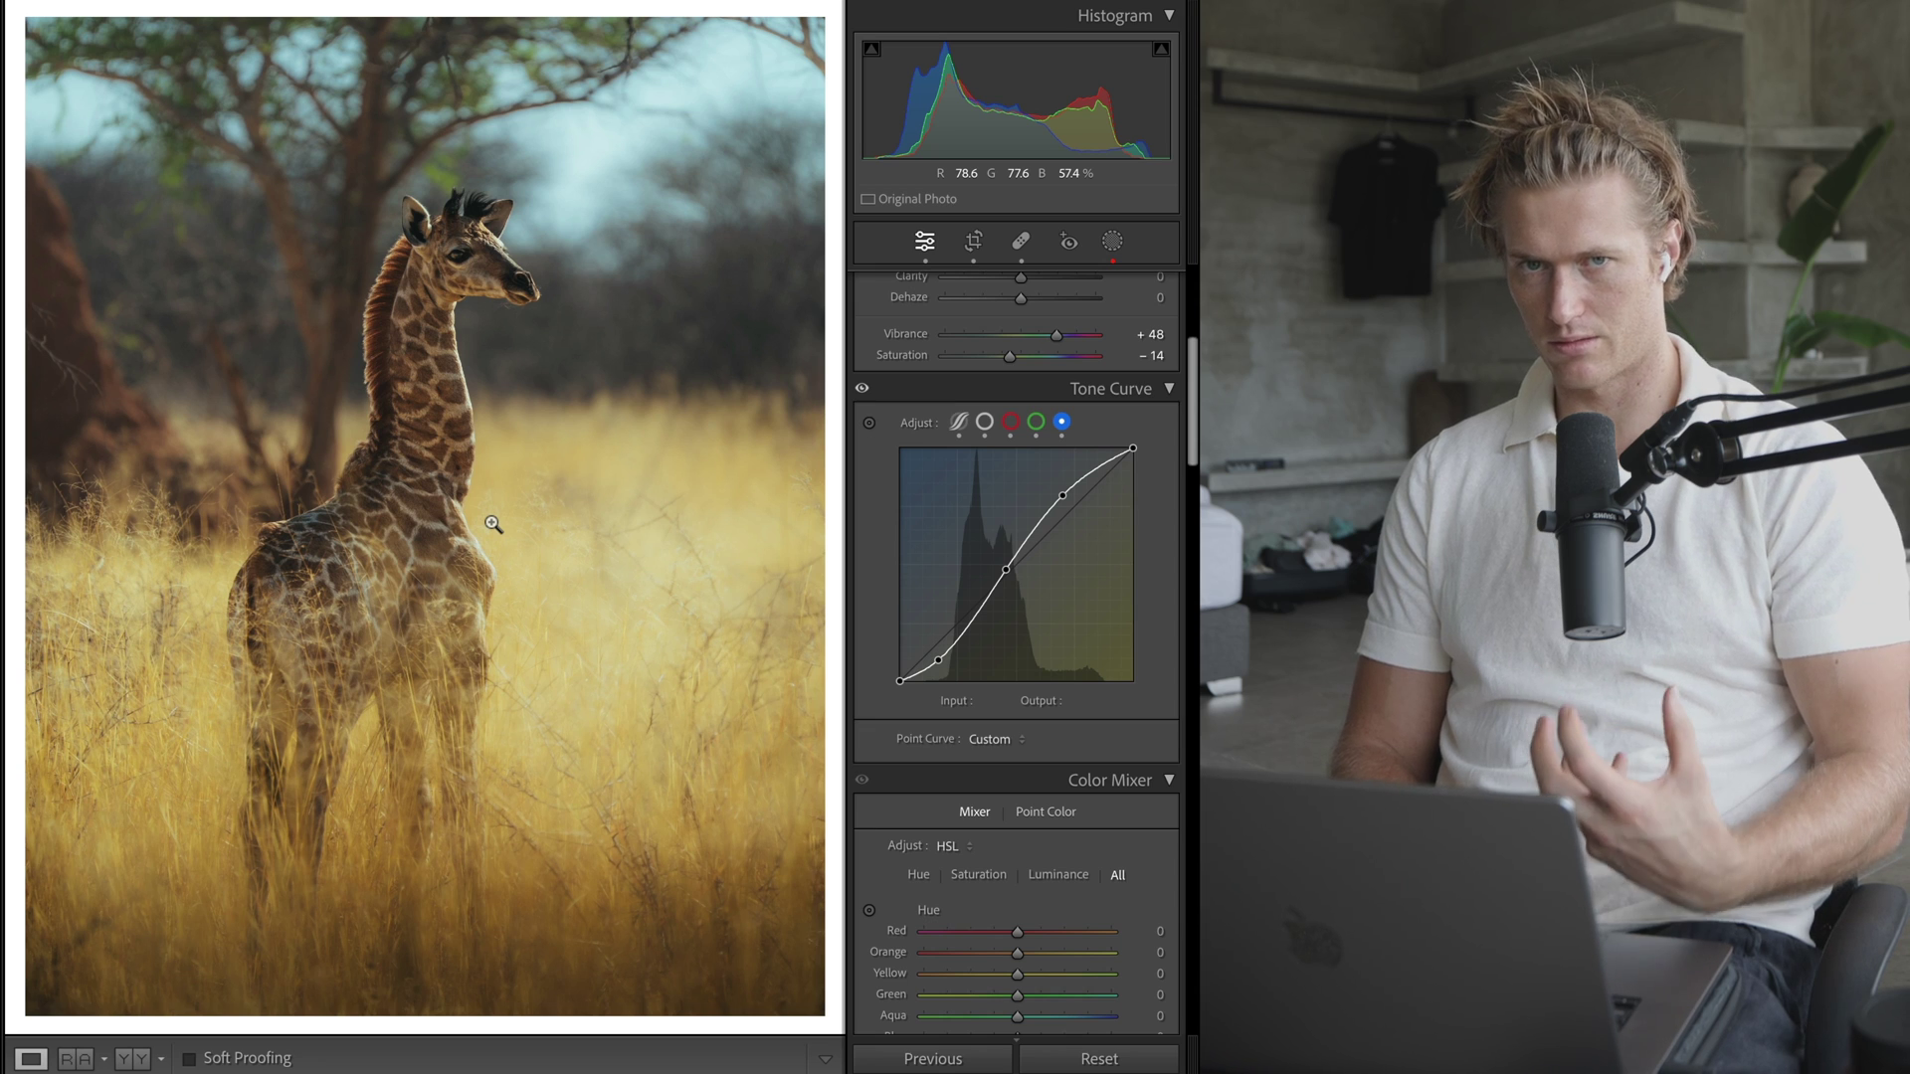
# - Compare the photo with the tone curve disabled, then return to the RGB composite curve
pyautogui.click(863, 389)
pyautogui.click(863, 389)
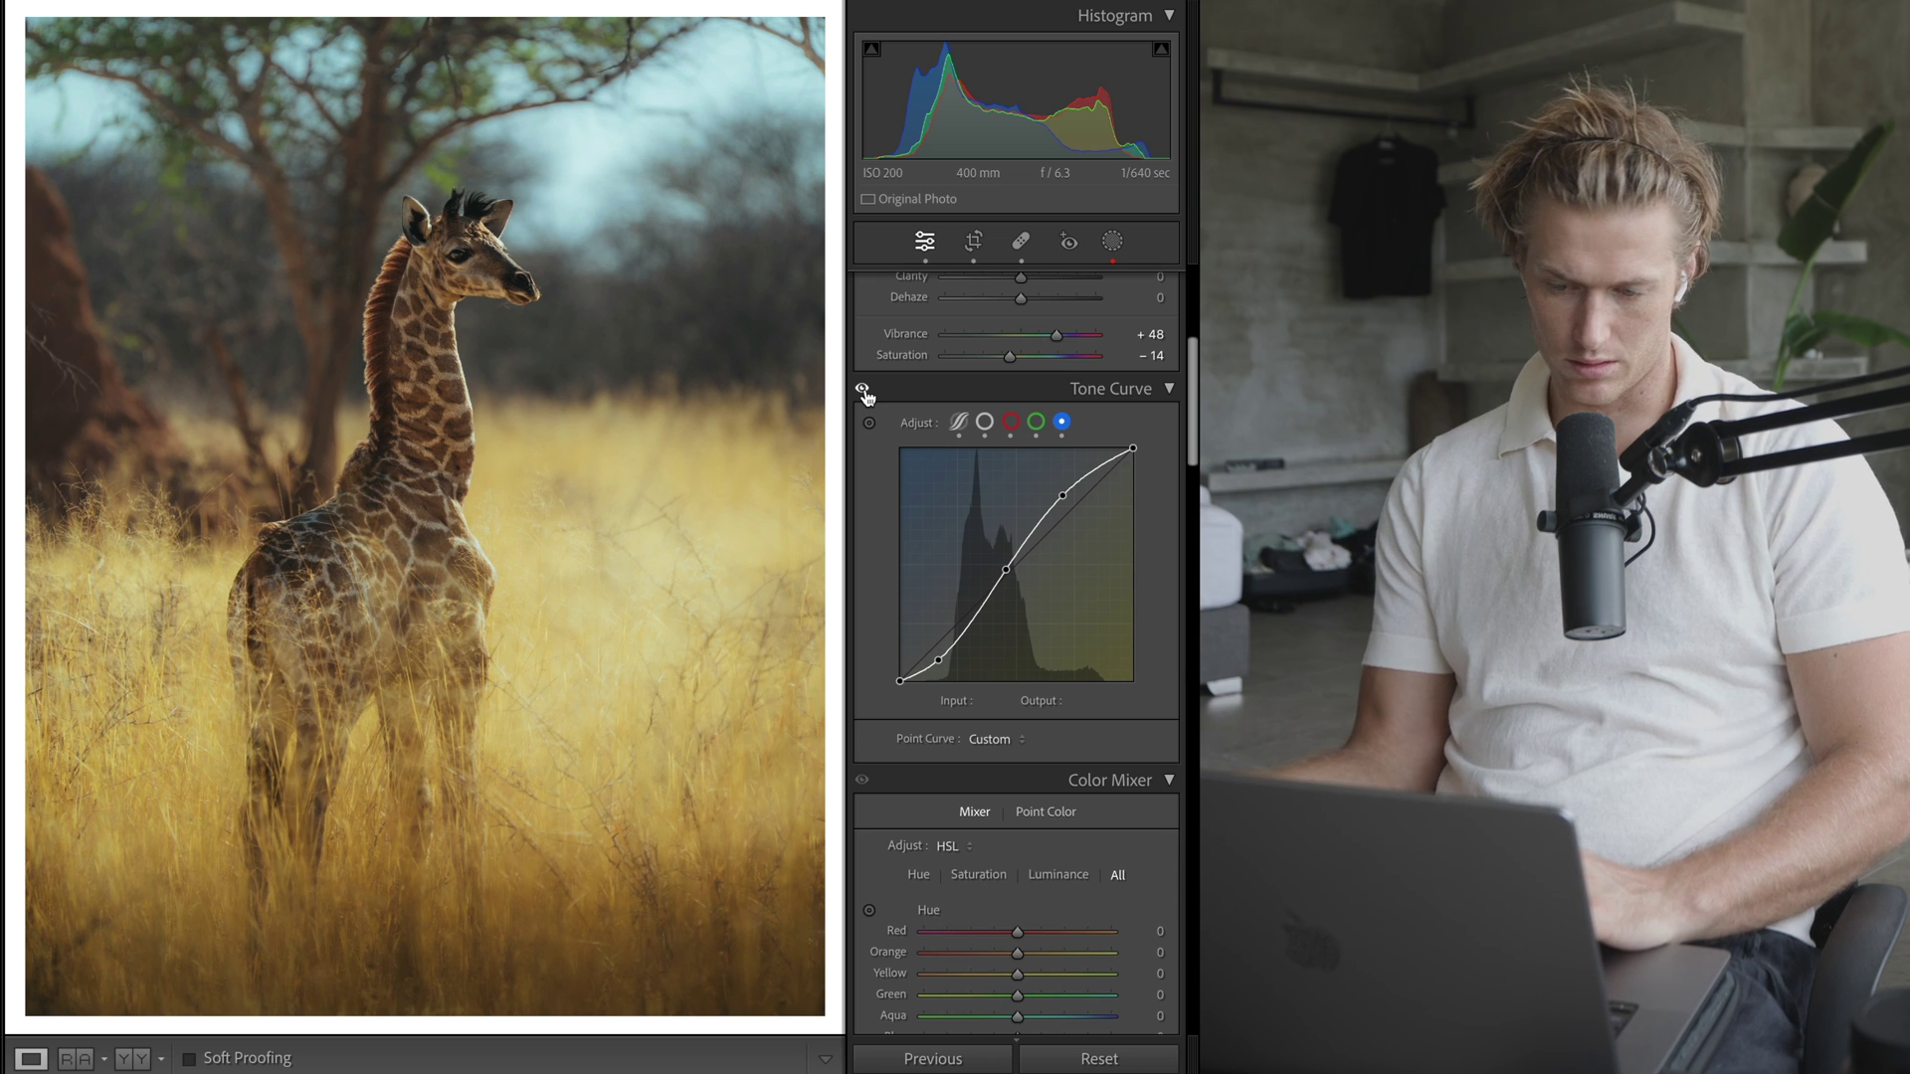
pyautogui.click(985, 422)
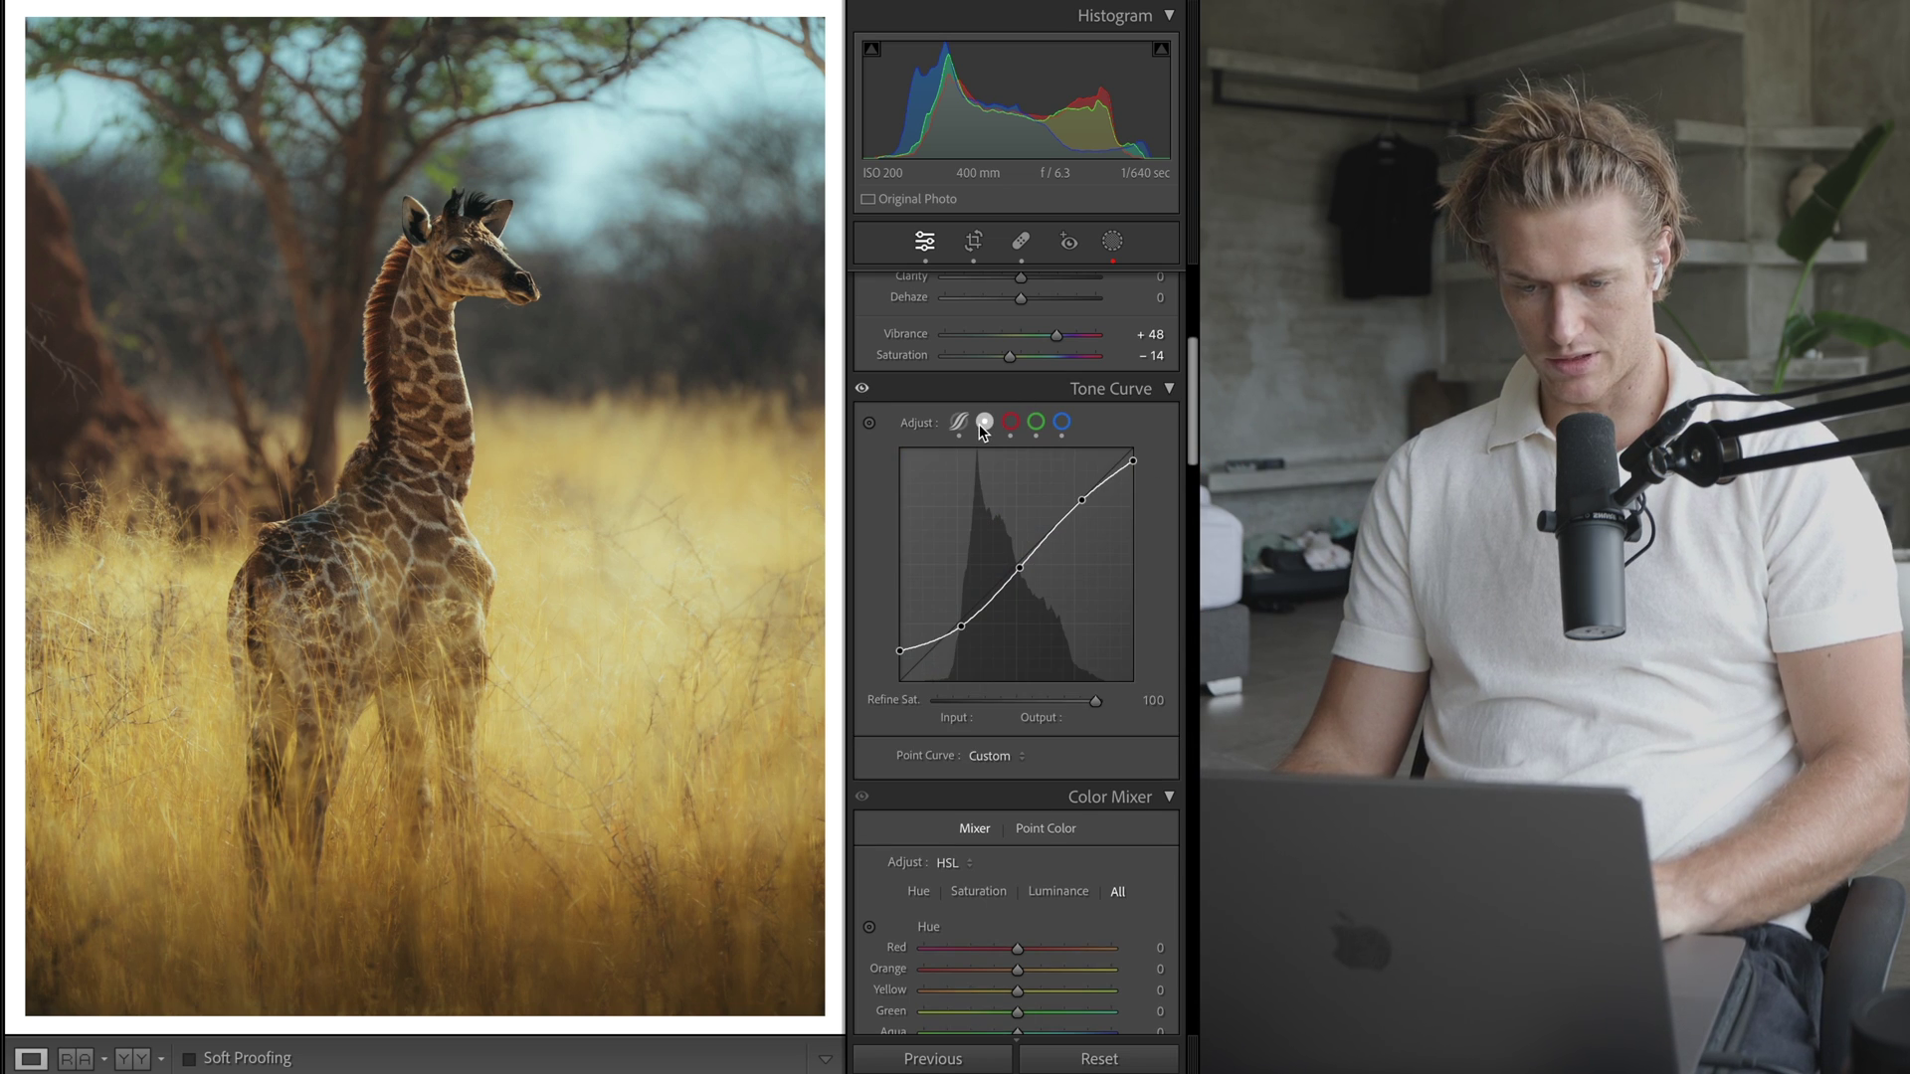
# - Set the Shadows colour grade to Hue 231, Saturation 15, discarding a trial hue drag
pyautogui.scroll(-10, 1015, 557)
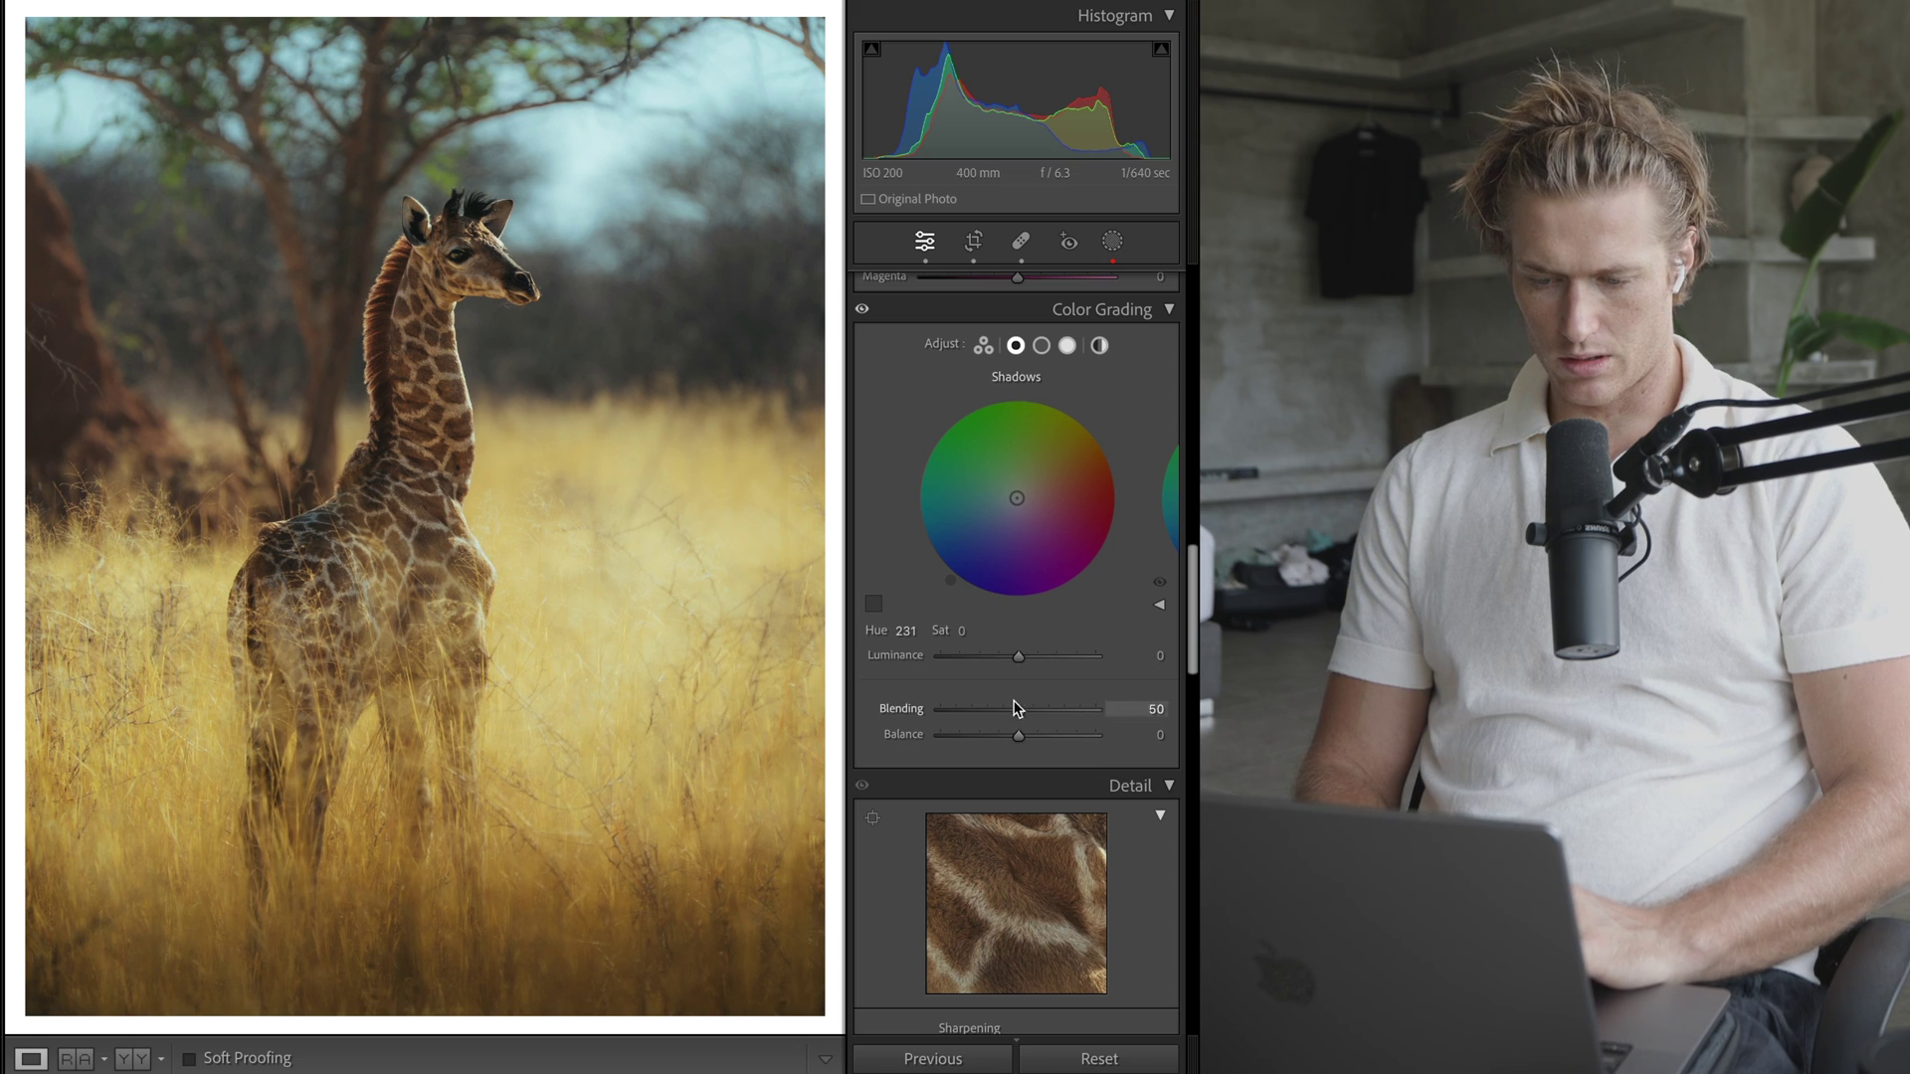
pyautogui.click(955, 630)
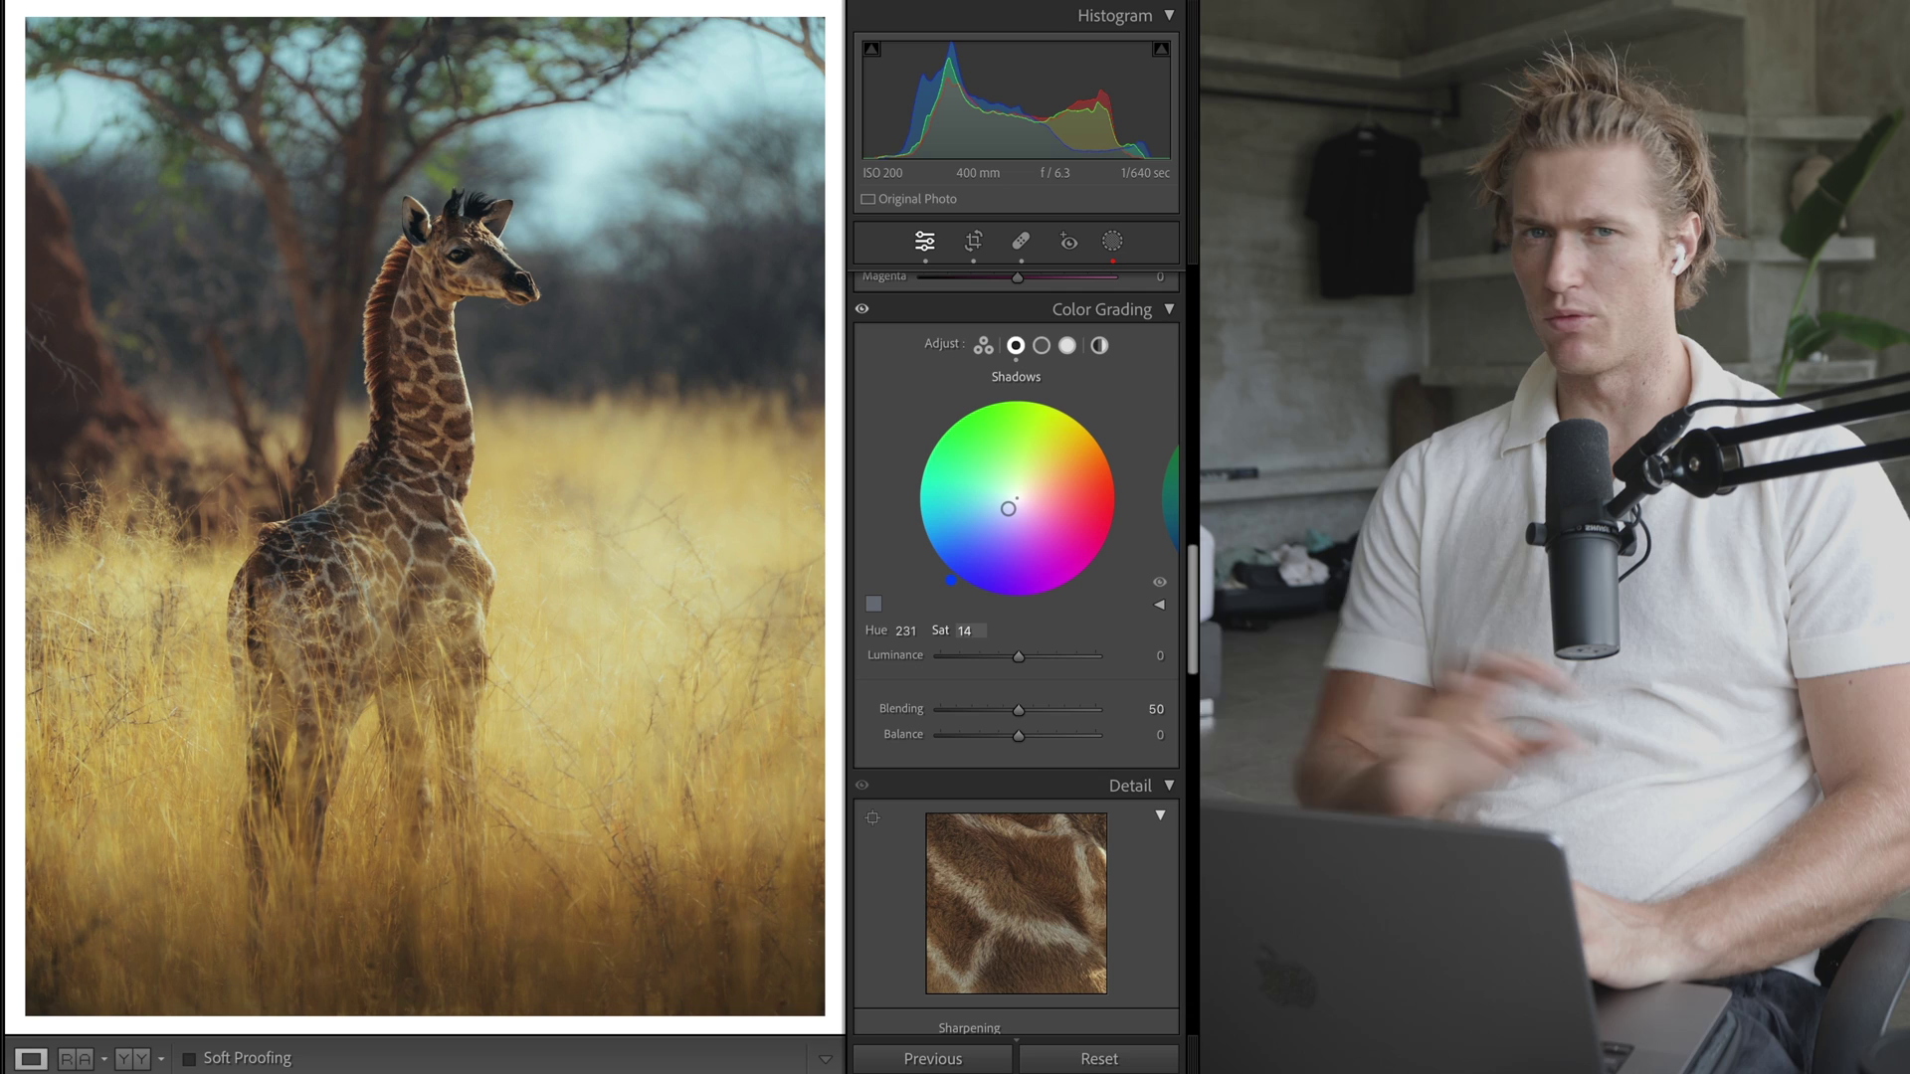
pyautogui.press('Down')
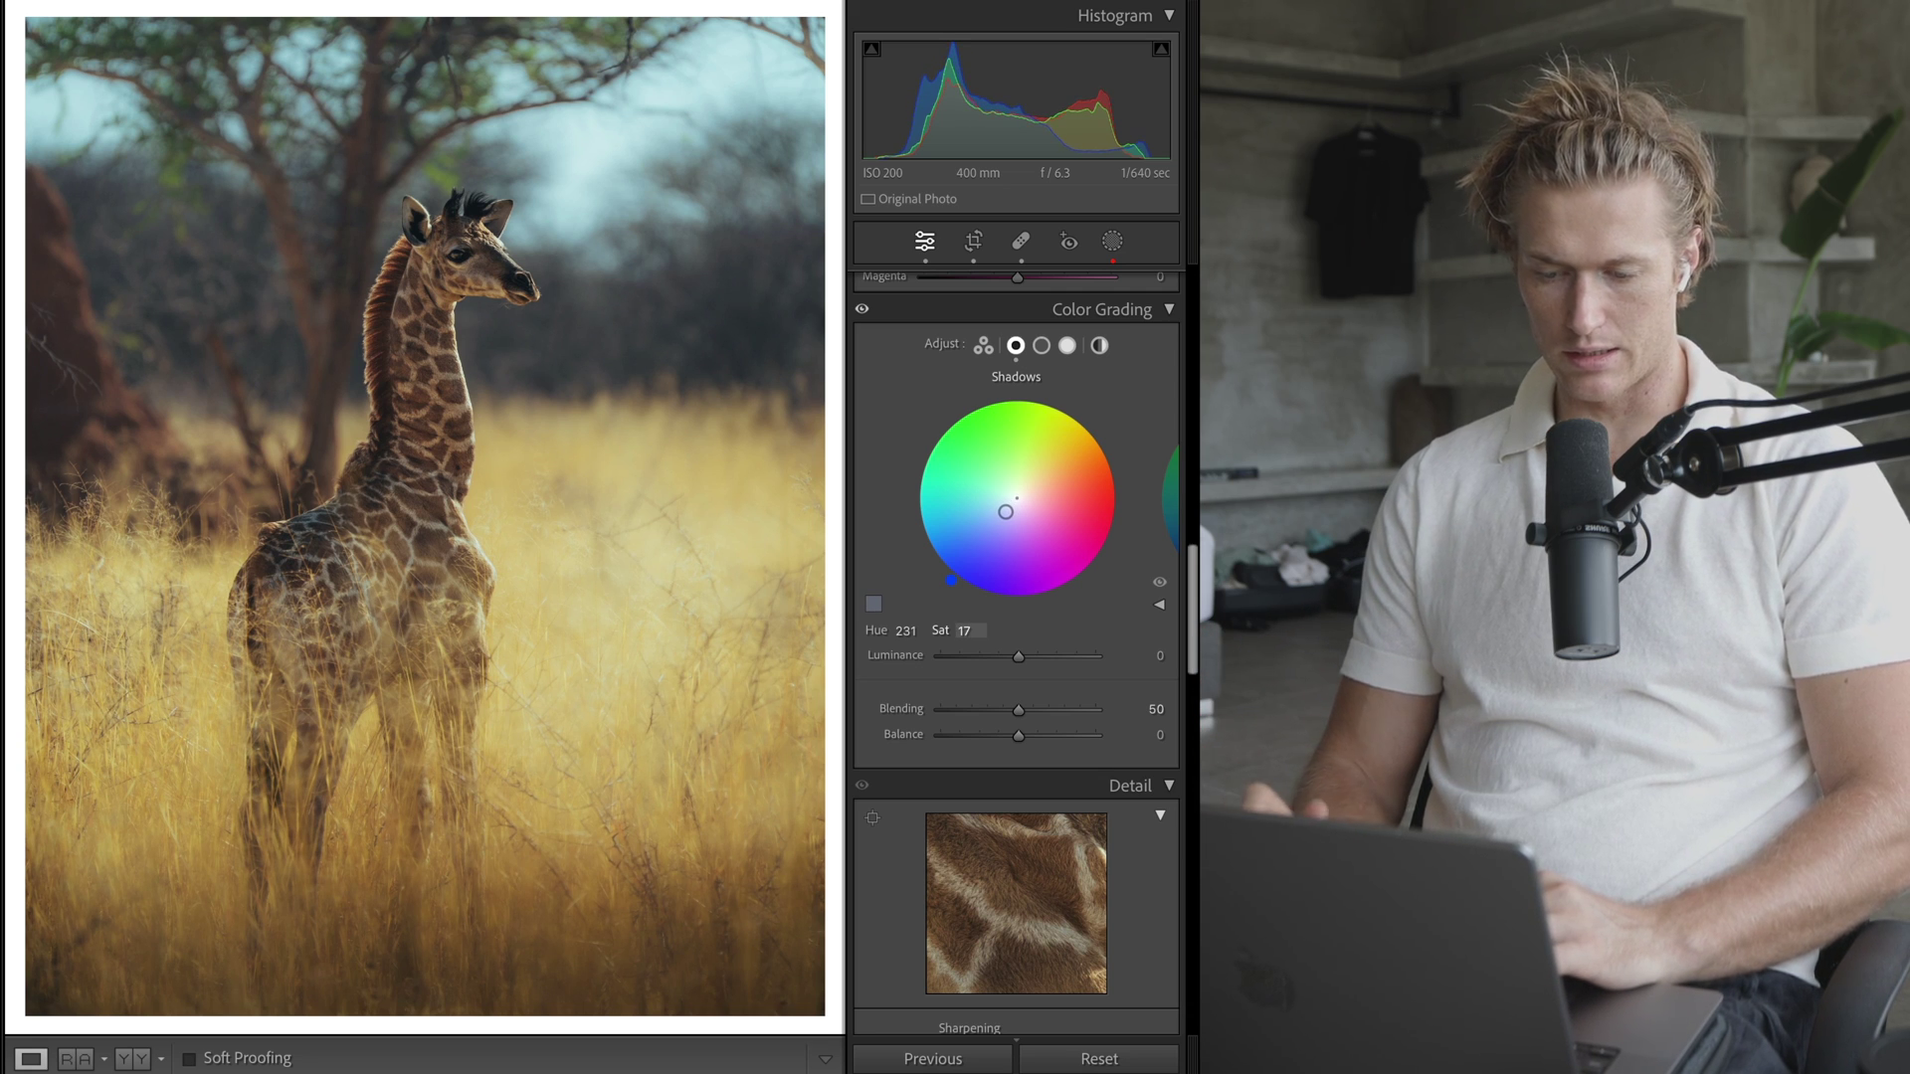
pyautogui.moveTo(961, 474); pyautogui.dragTo(981, 530)
pyautogui.press('super+z')
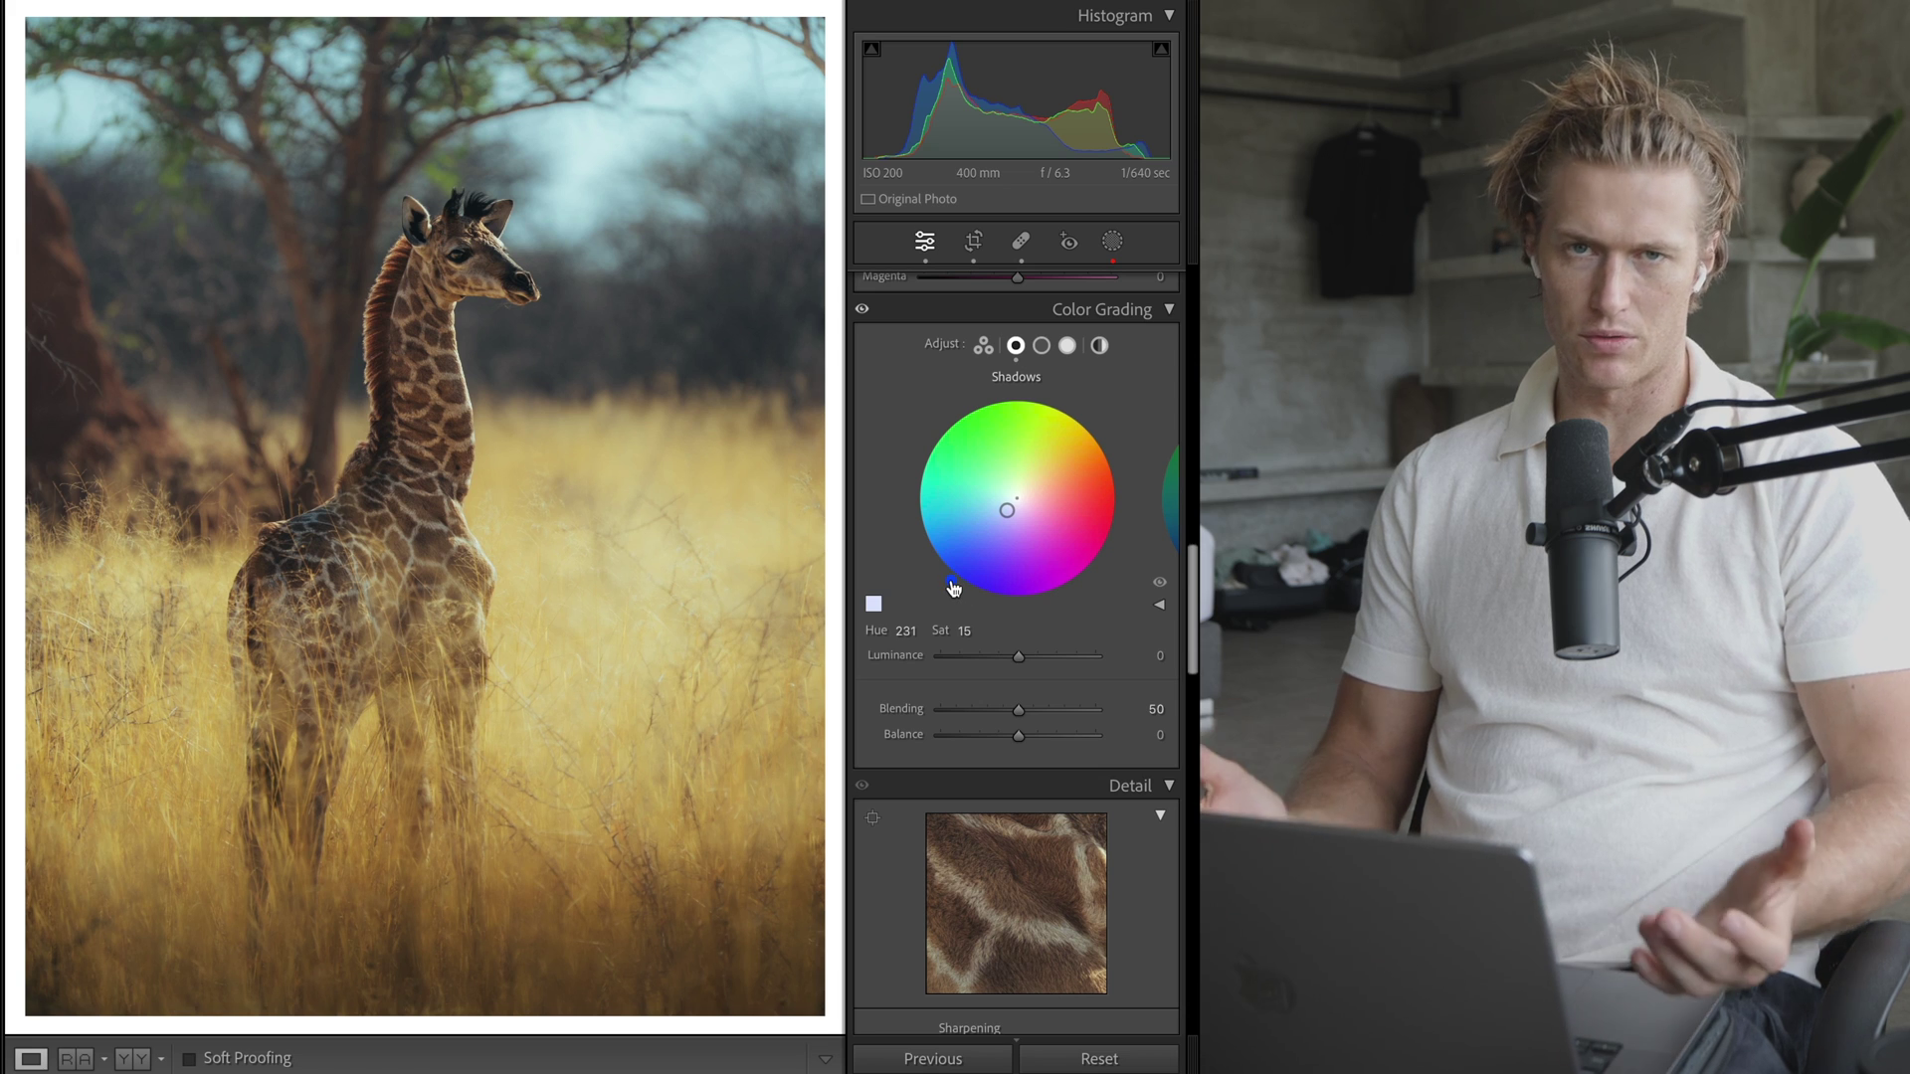
pyautogui.click(1065, 345)
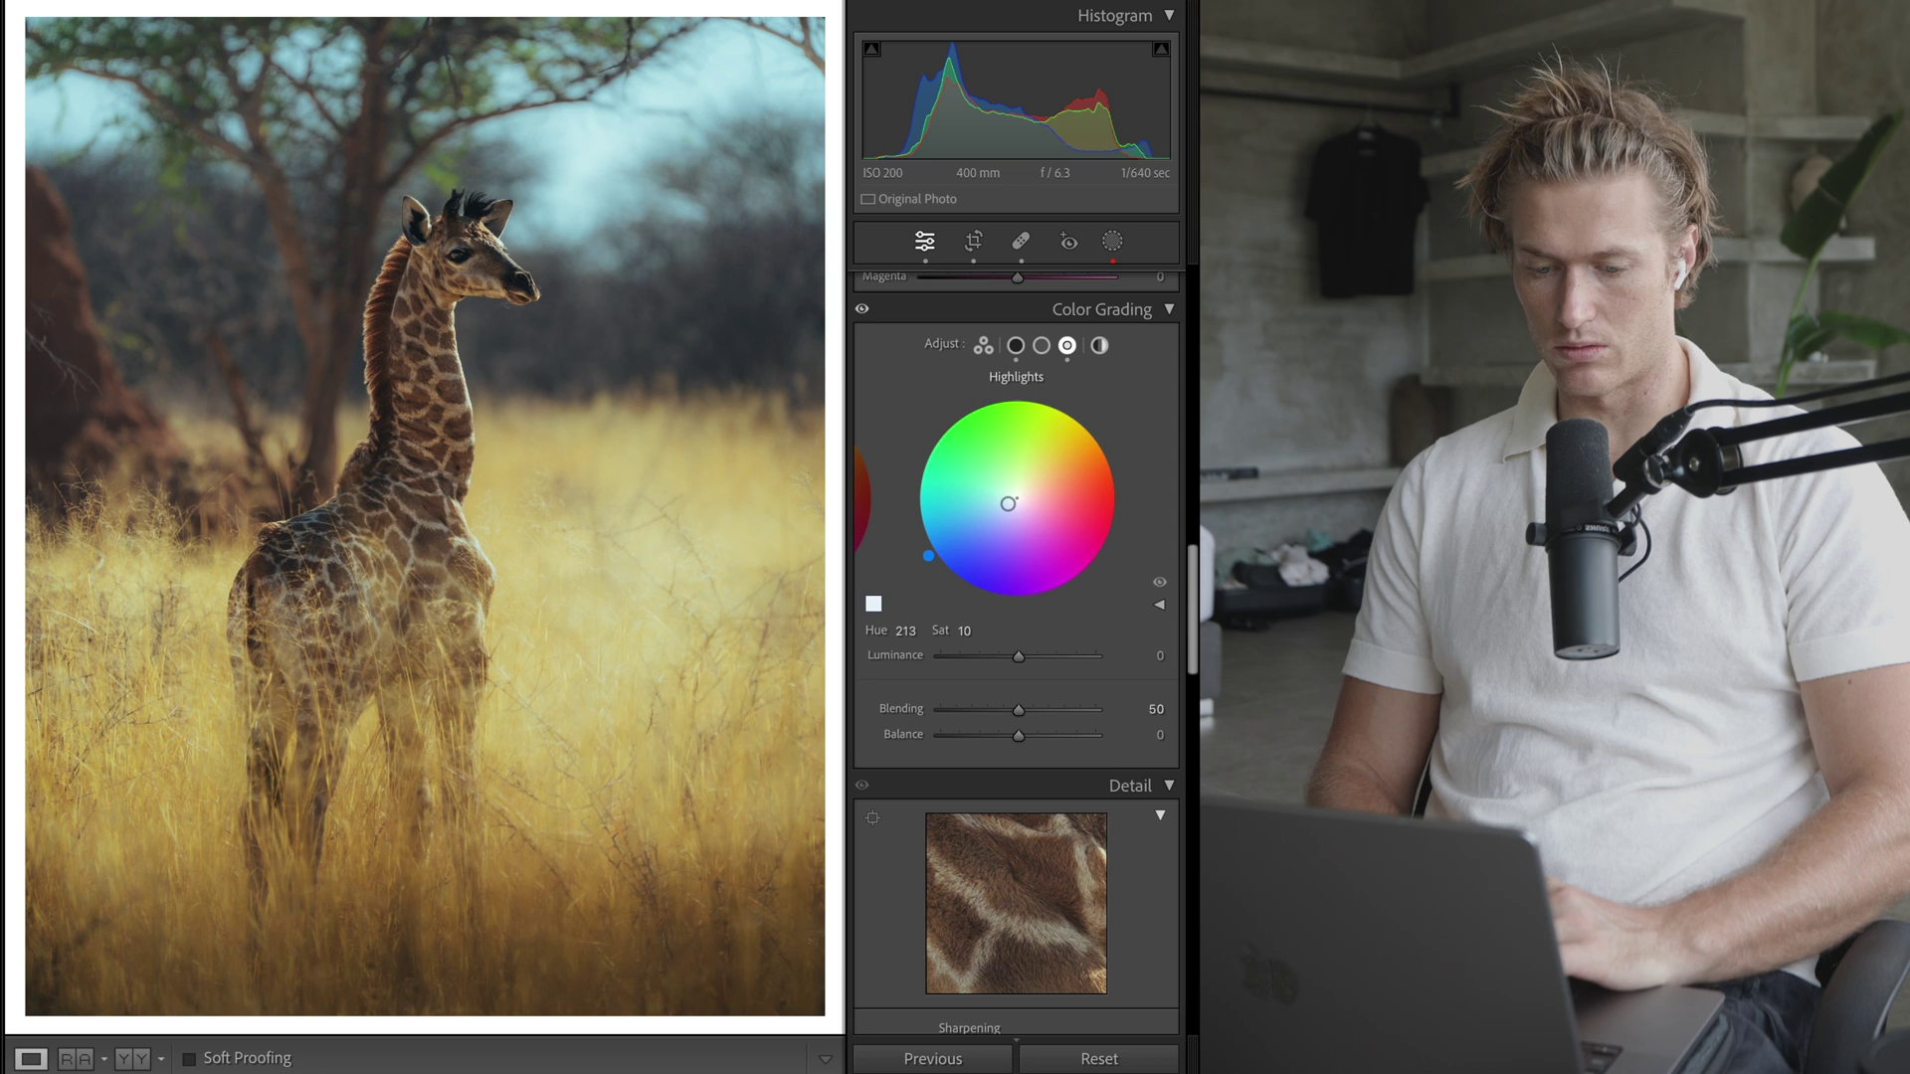
# - Set the highlight hue to 212 and compare Blending at 0 and 100, leaving it at 100
pyautogui.moveTo(1011, 502); pyautogui.dragTo(1012, 502)
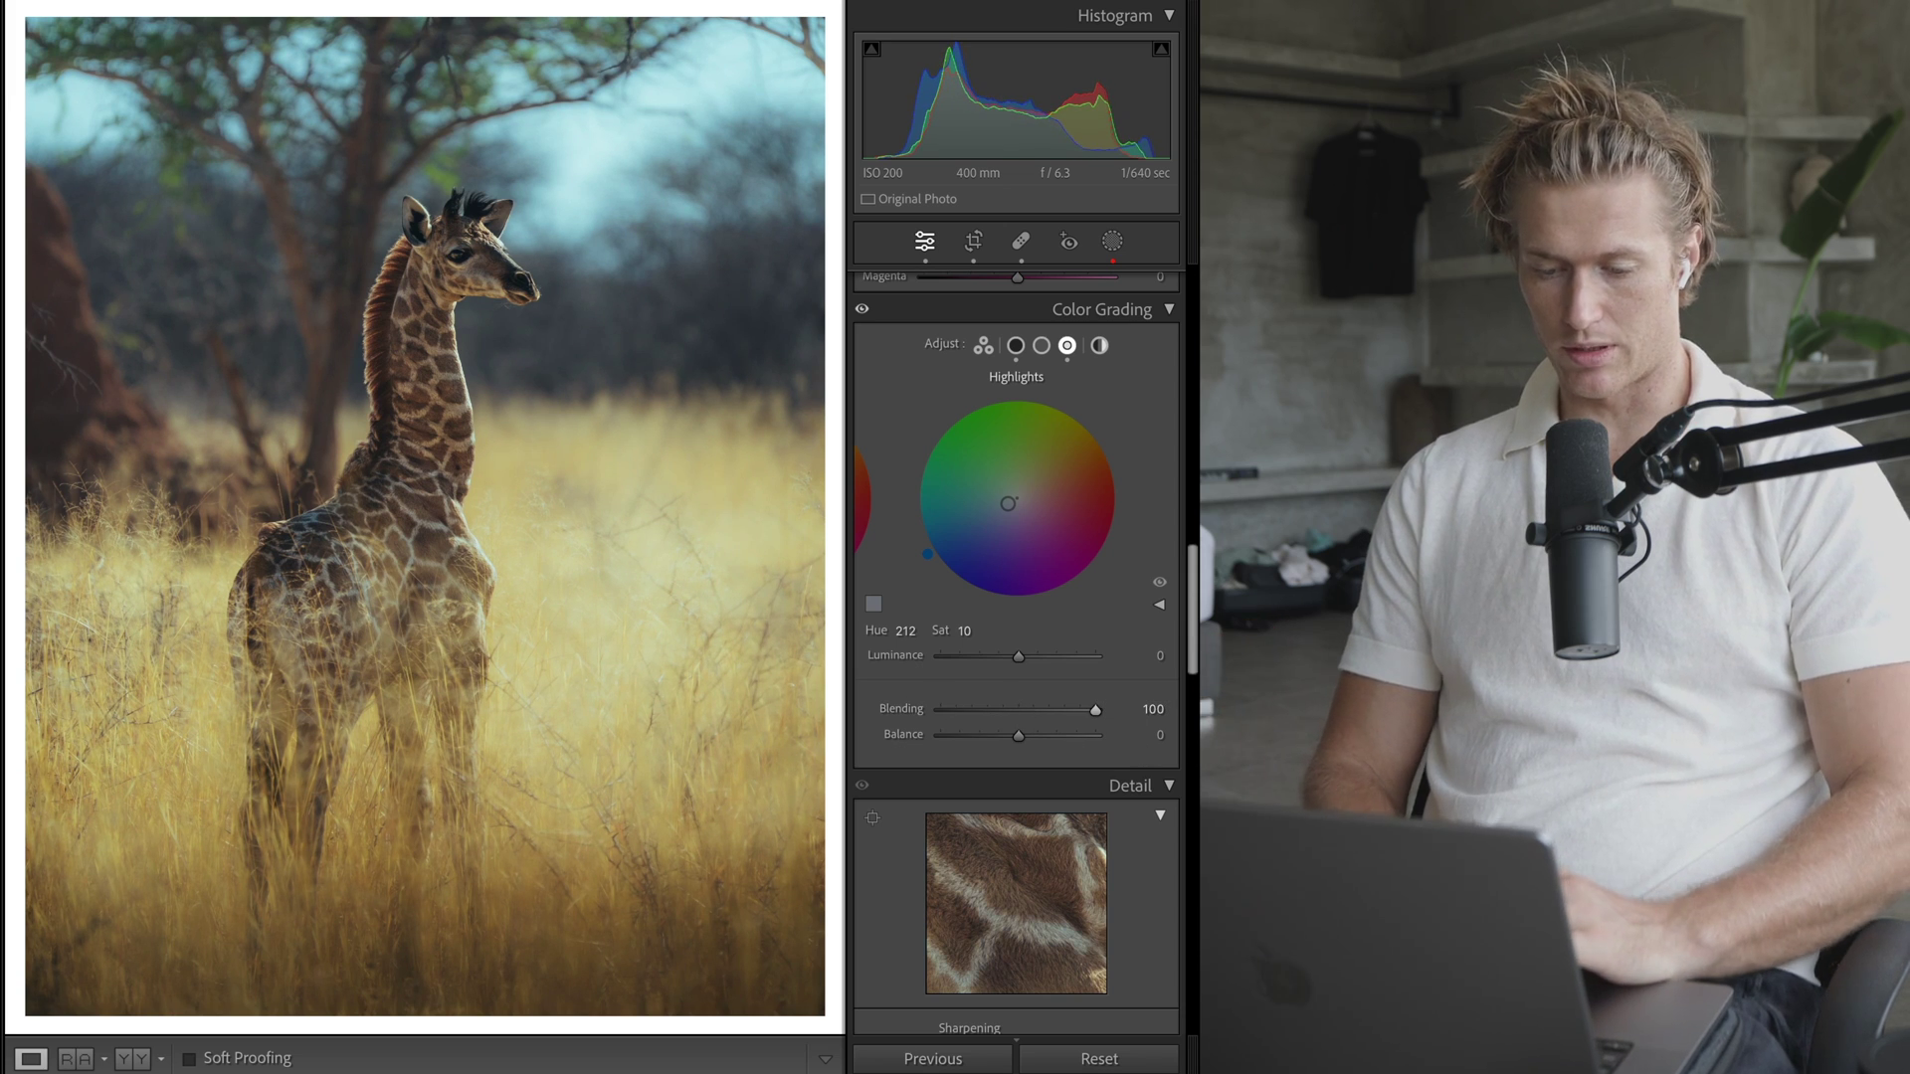
pyautogui.press('super+z')
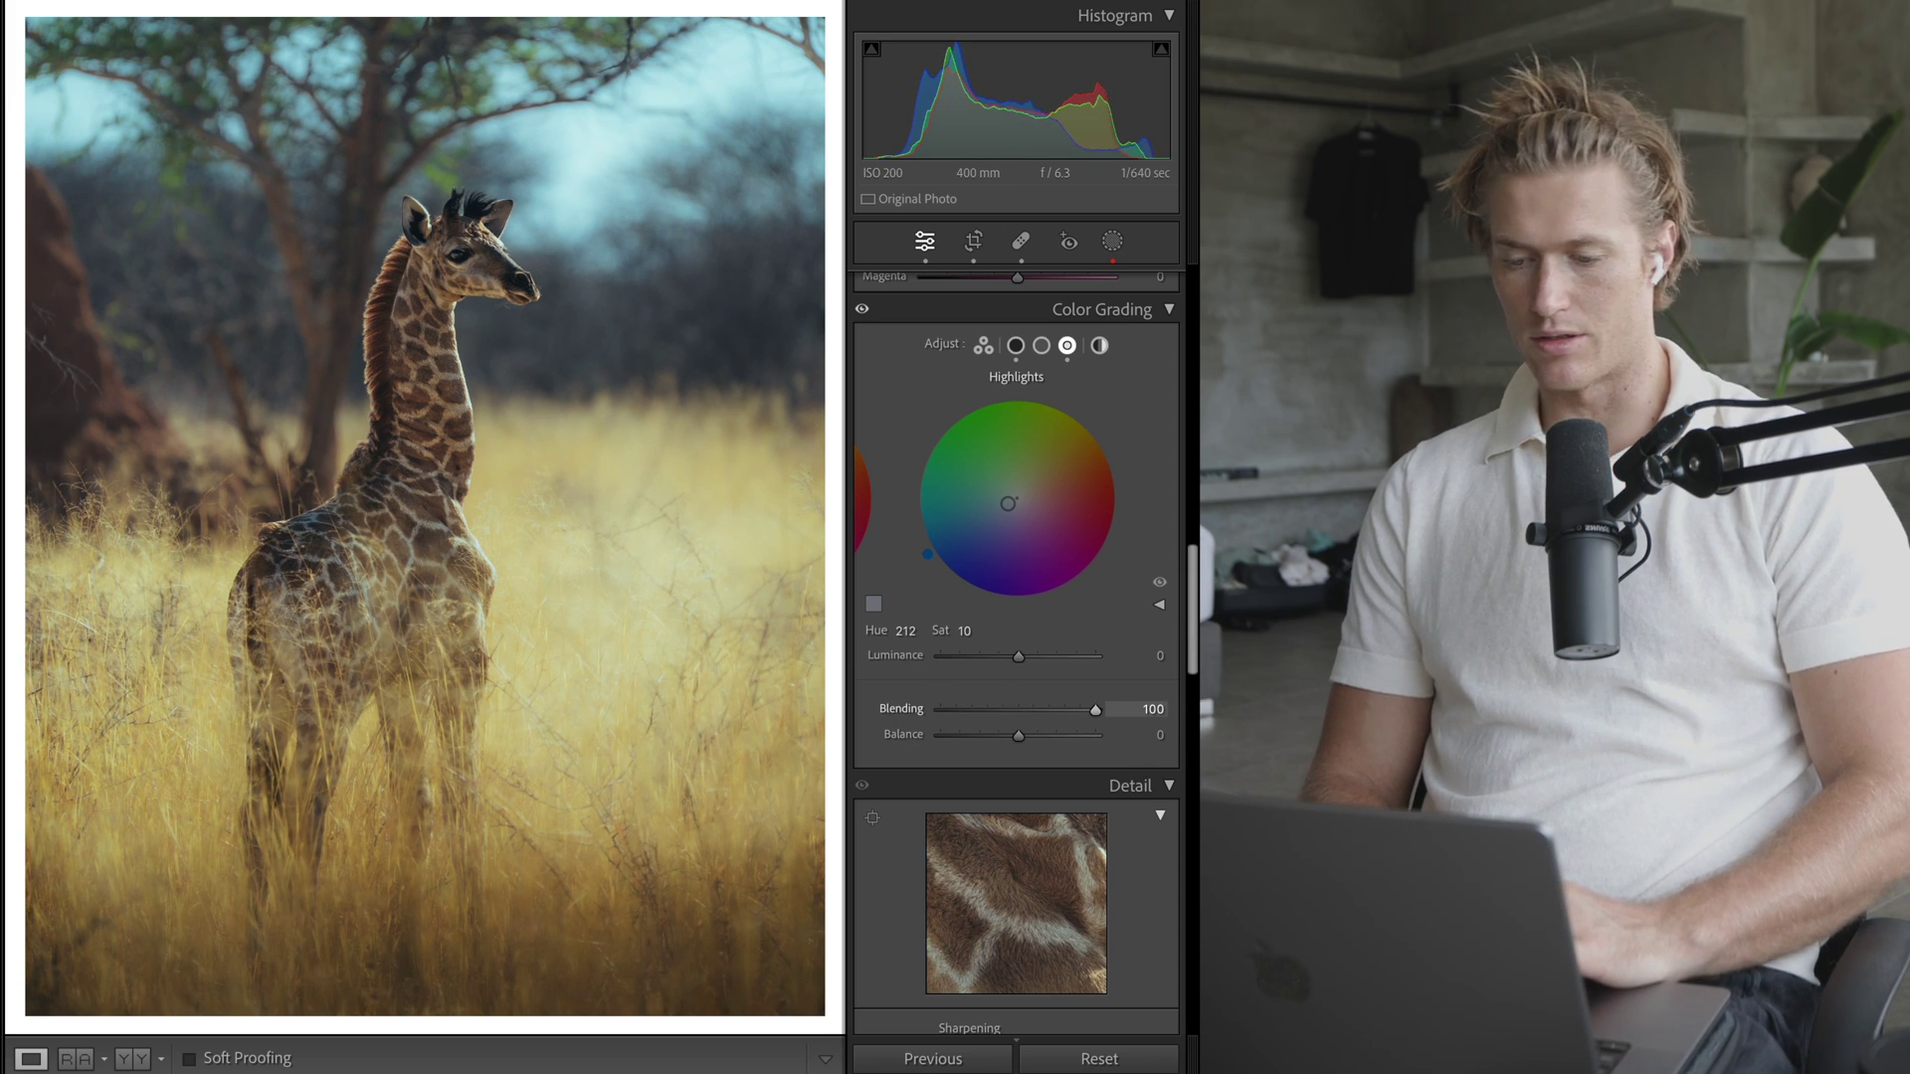
pyautogui.press('super+shift+z')
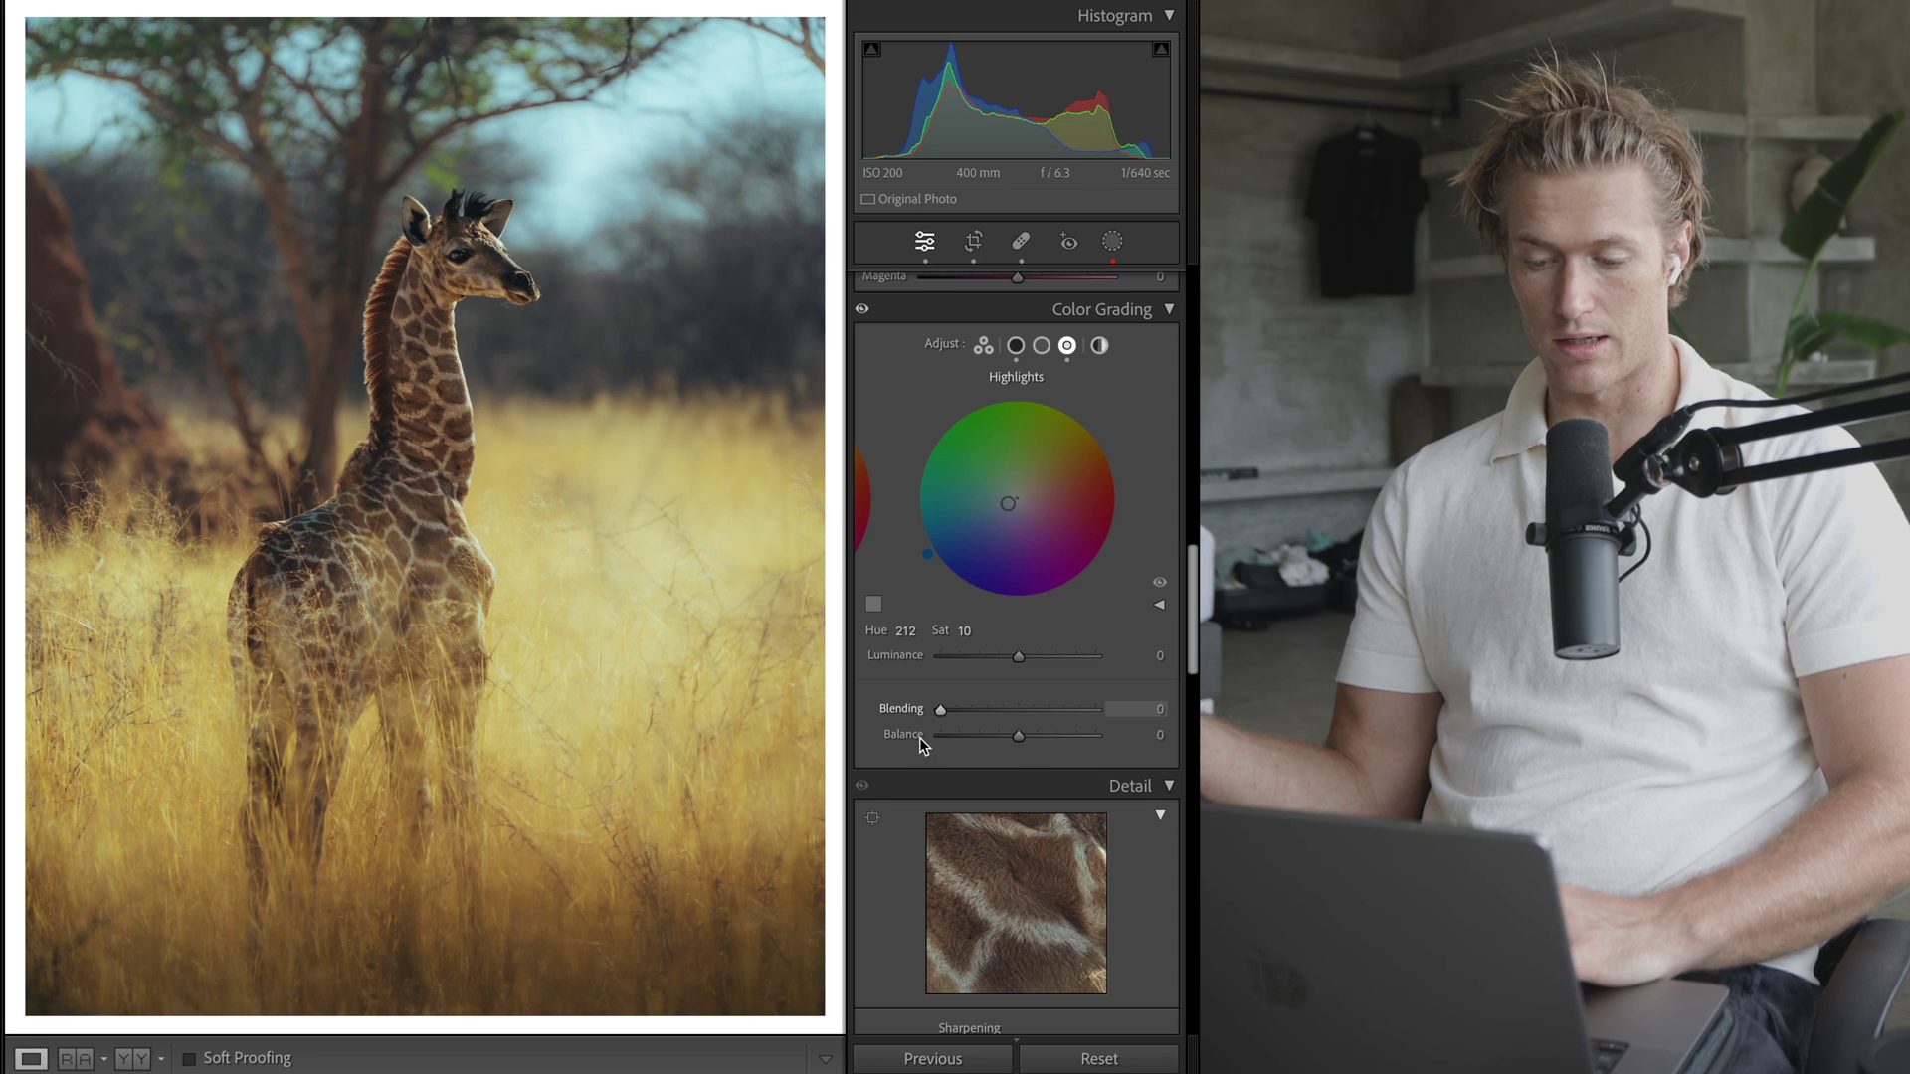
pyautogui.press('super+z')
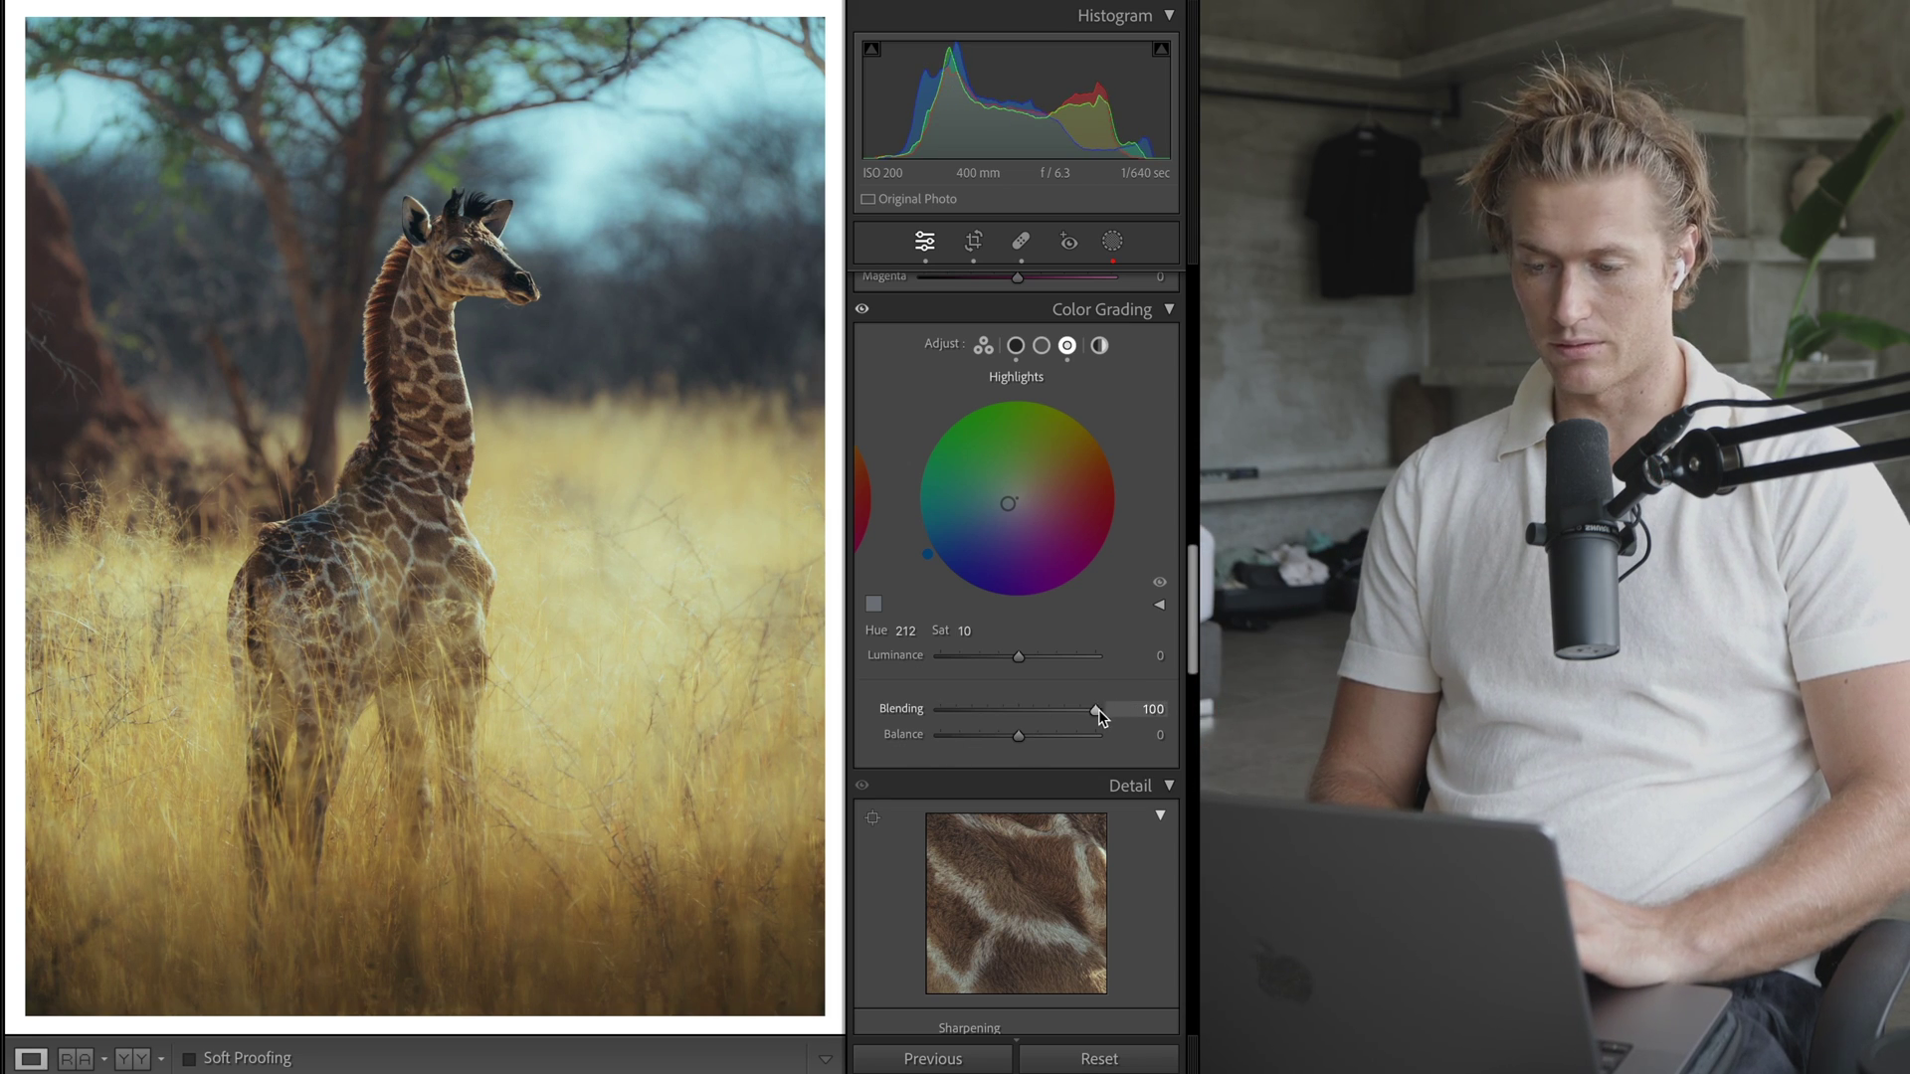
pyautogui.press('super+z')
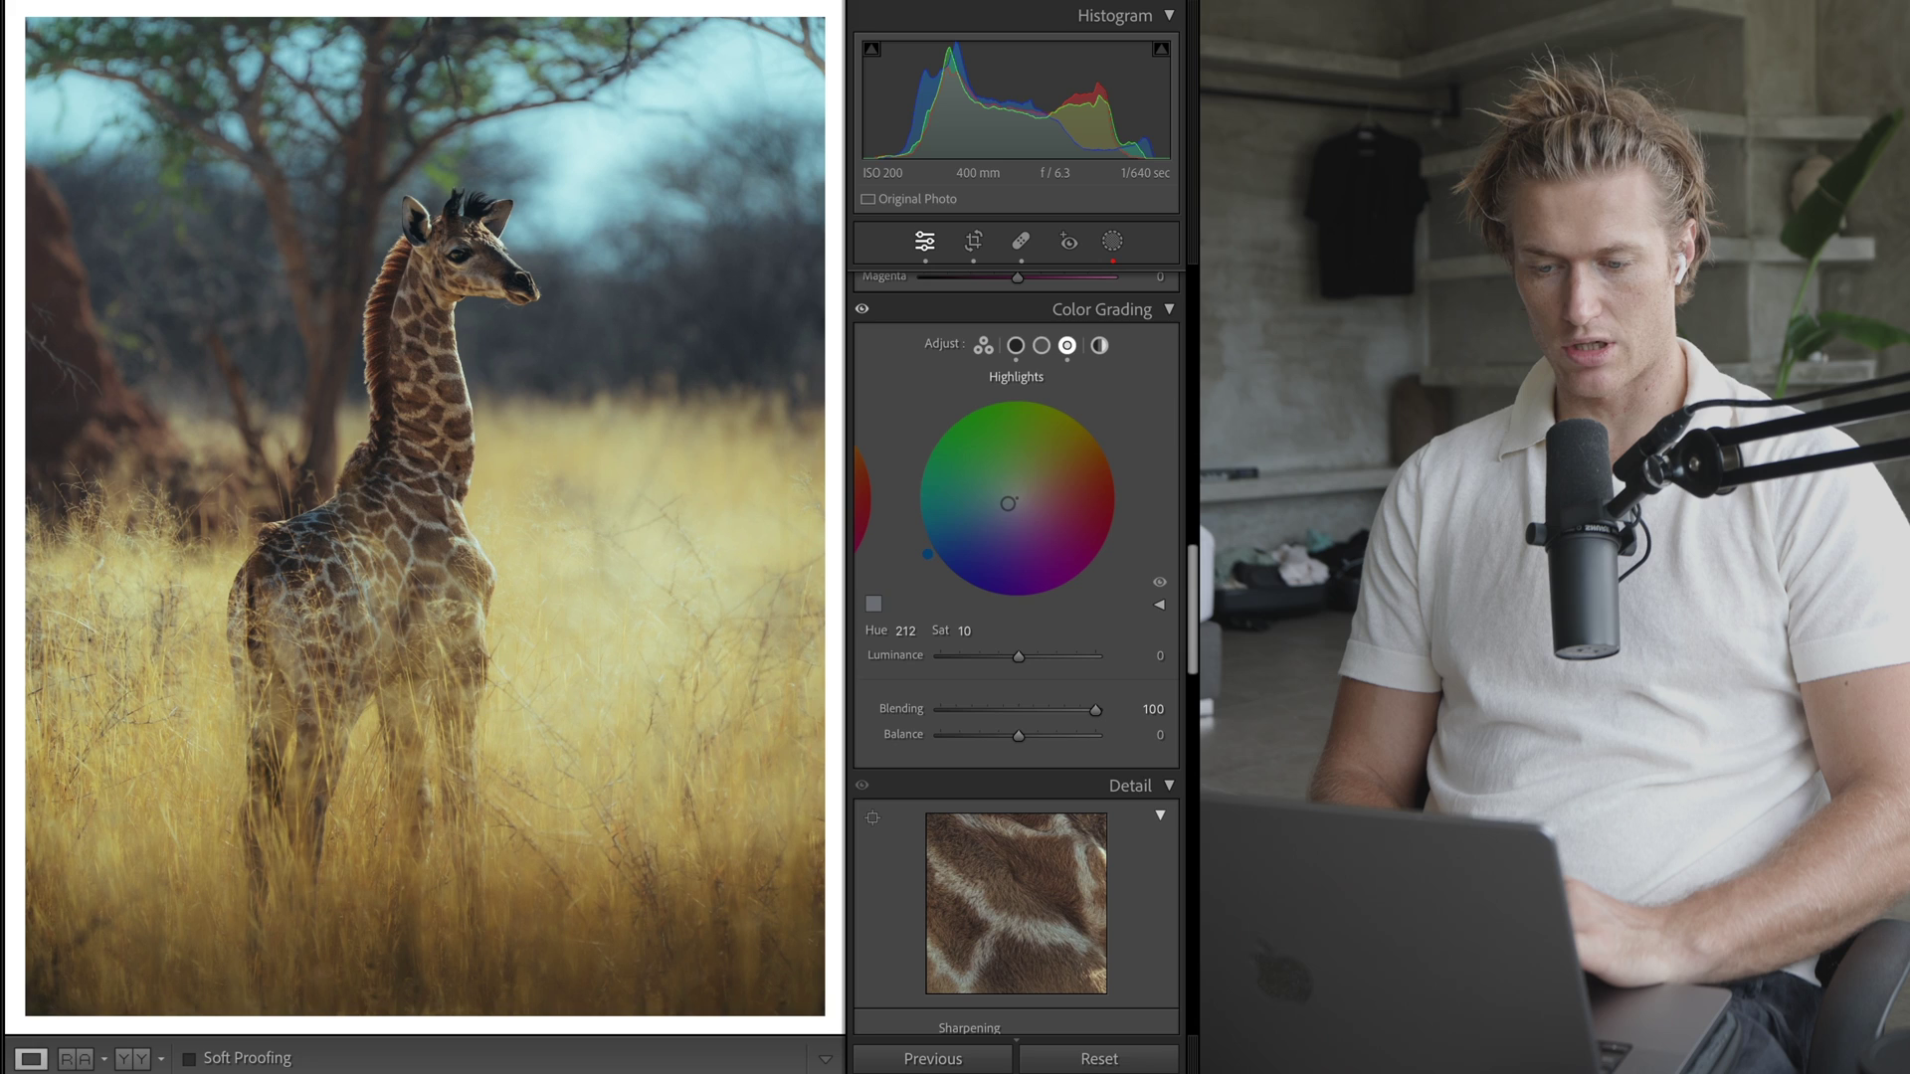
# - Review the Shadows grading, return to Highlights, and bring the HSL Color Mixer into view
pyautogui.click(1015, 347)
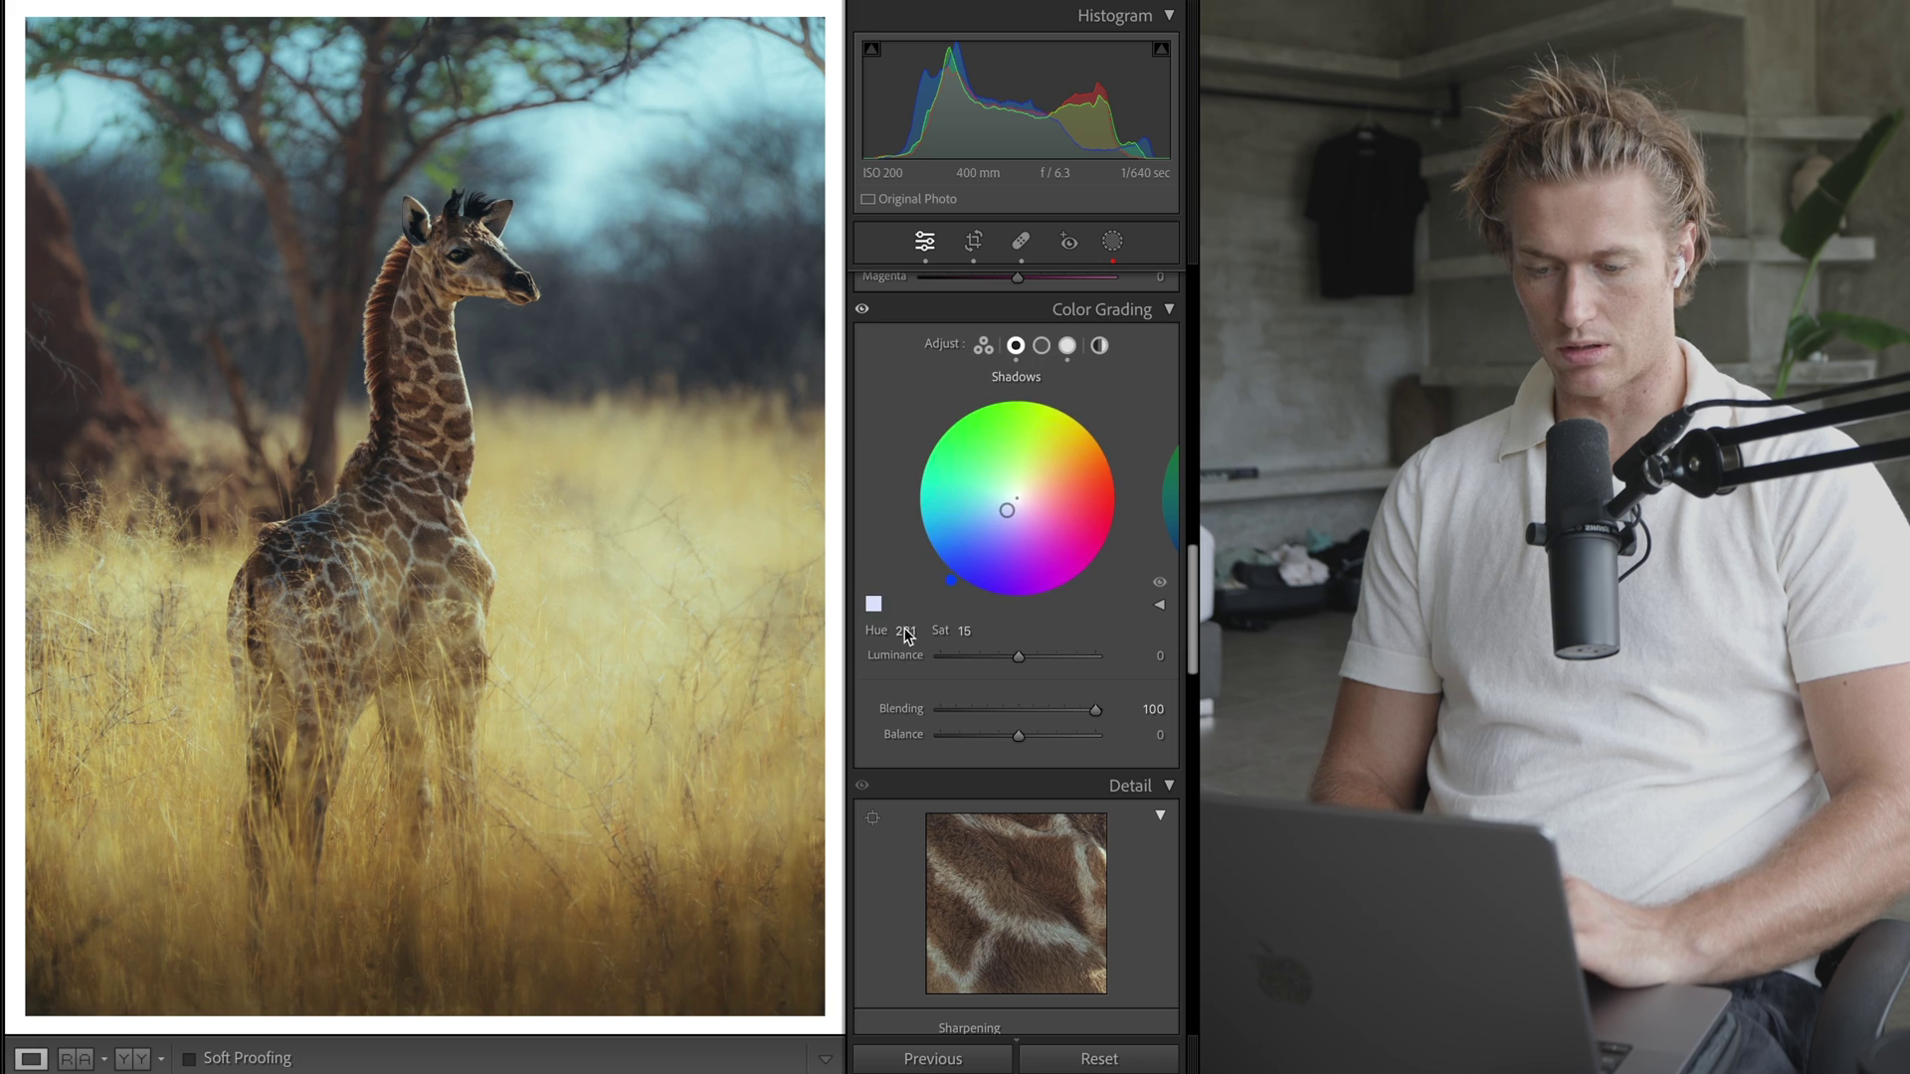
pyautogui.click(1067, 346)
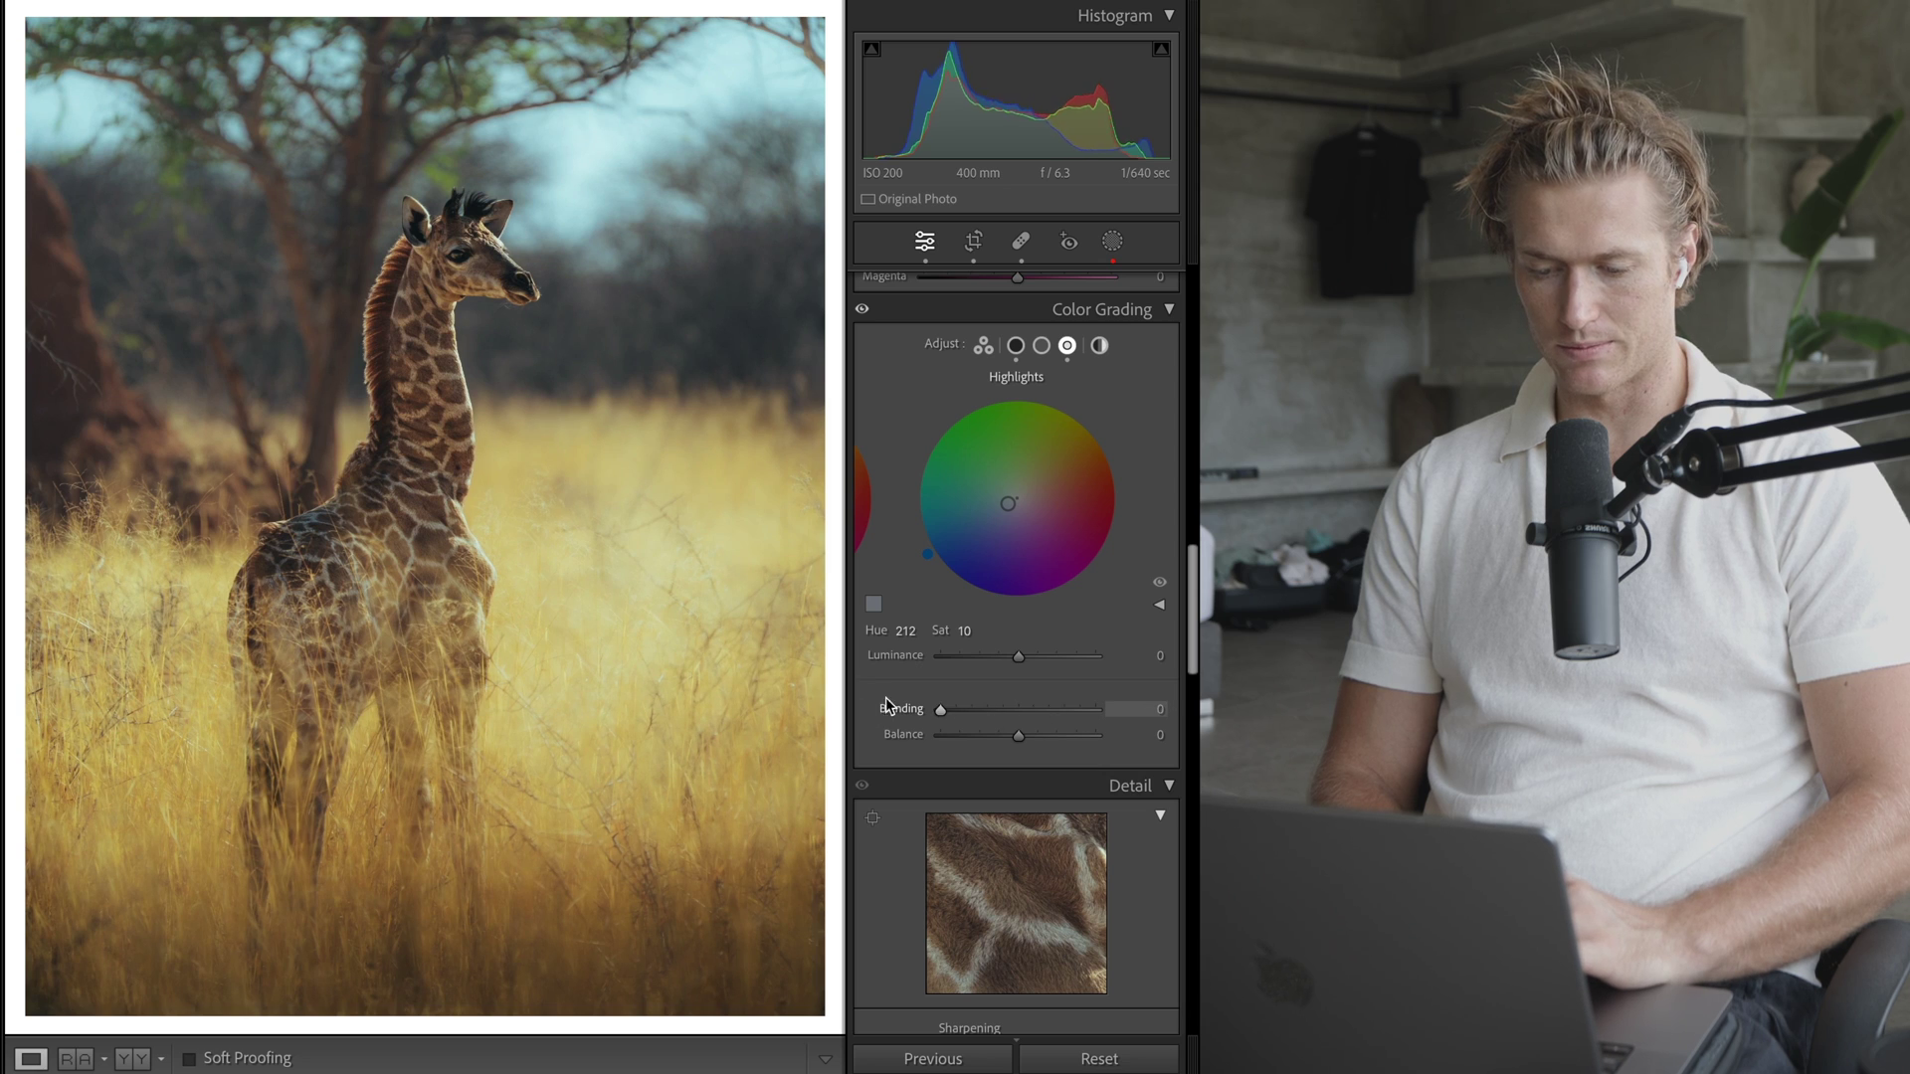
pyautogui.scroll(10, 1156, 676)
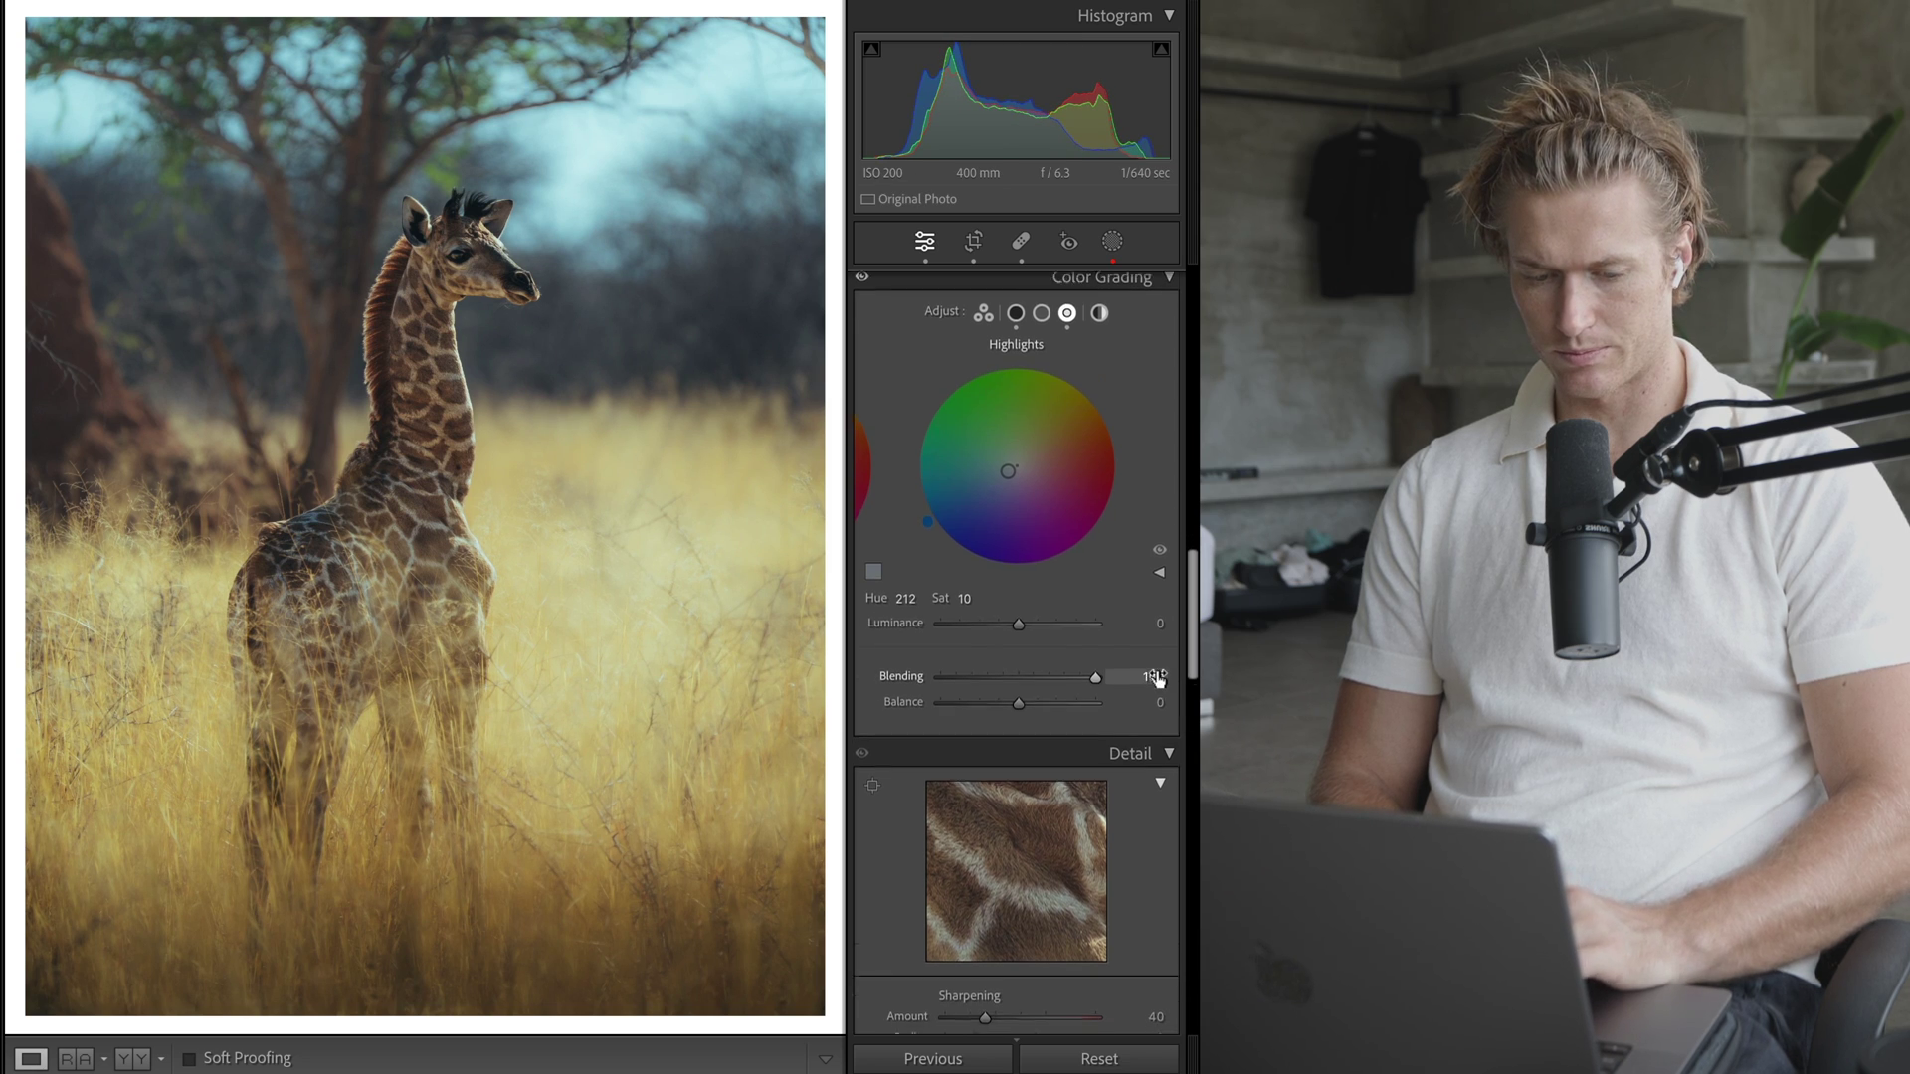
pyautogui.scroll(2, 989, 613)
pyautogui.scroll(-2, 1017, 589)
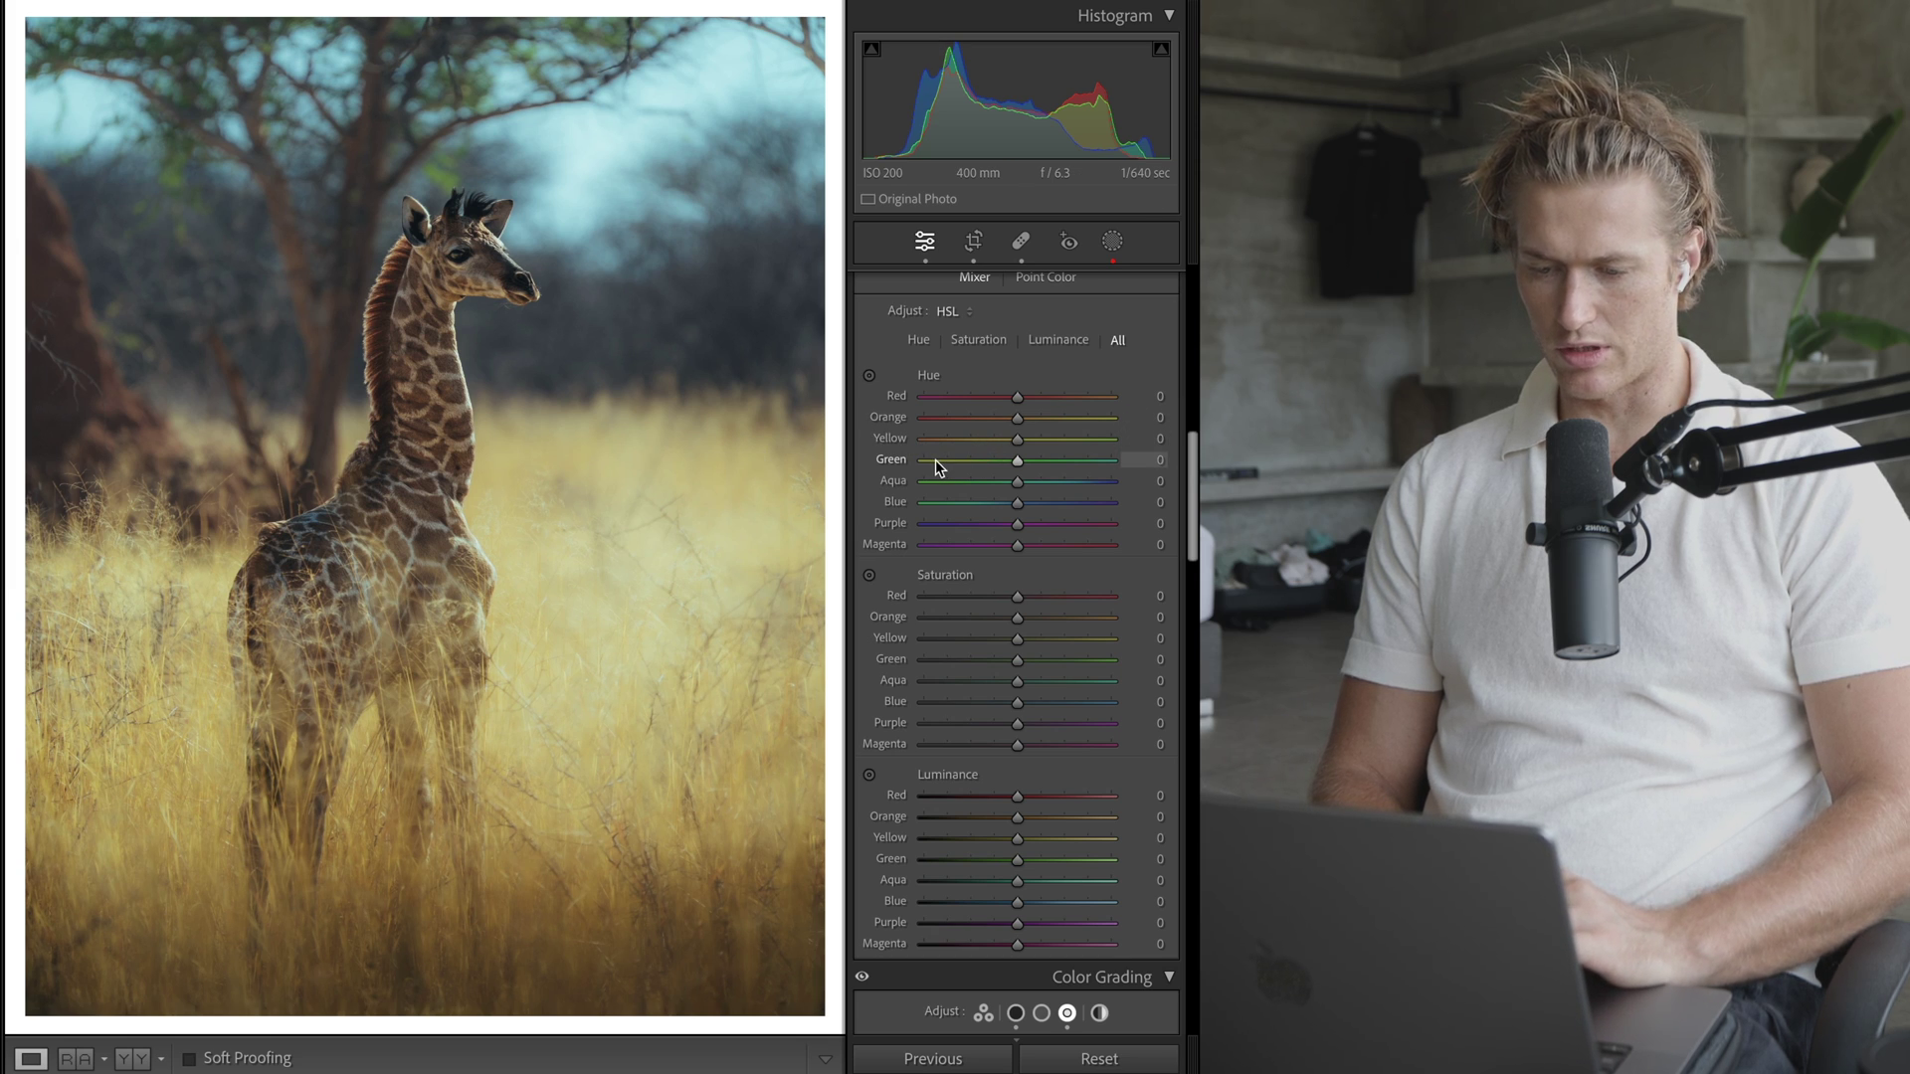
# - Shift the HSL Green hue to -93 and the Yellow hue to -60
pyautogui.moveTo(935, 460); pyautogui.dragTo(641, 451)
pyautogui.moveTo(1111, 459); pyautogui.dragTo(872, 398)
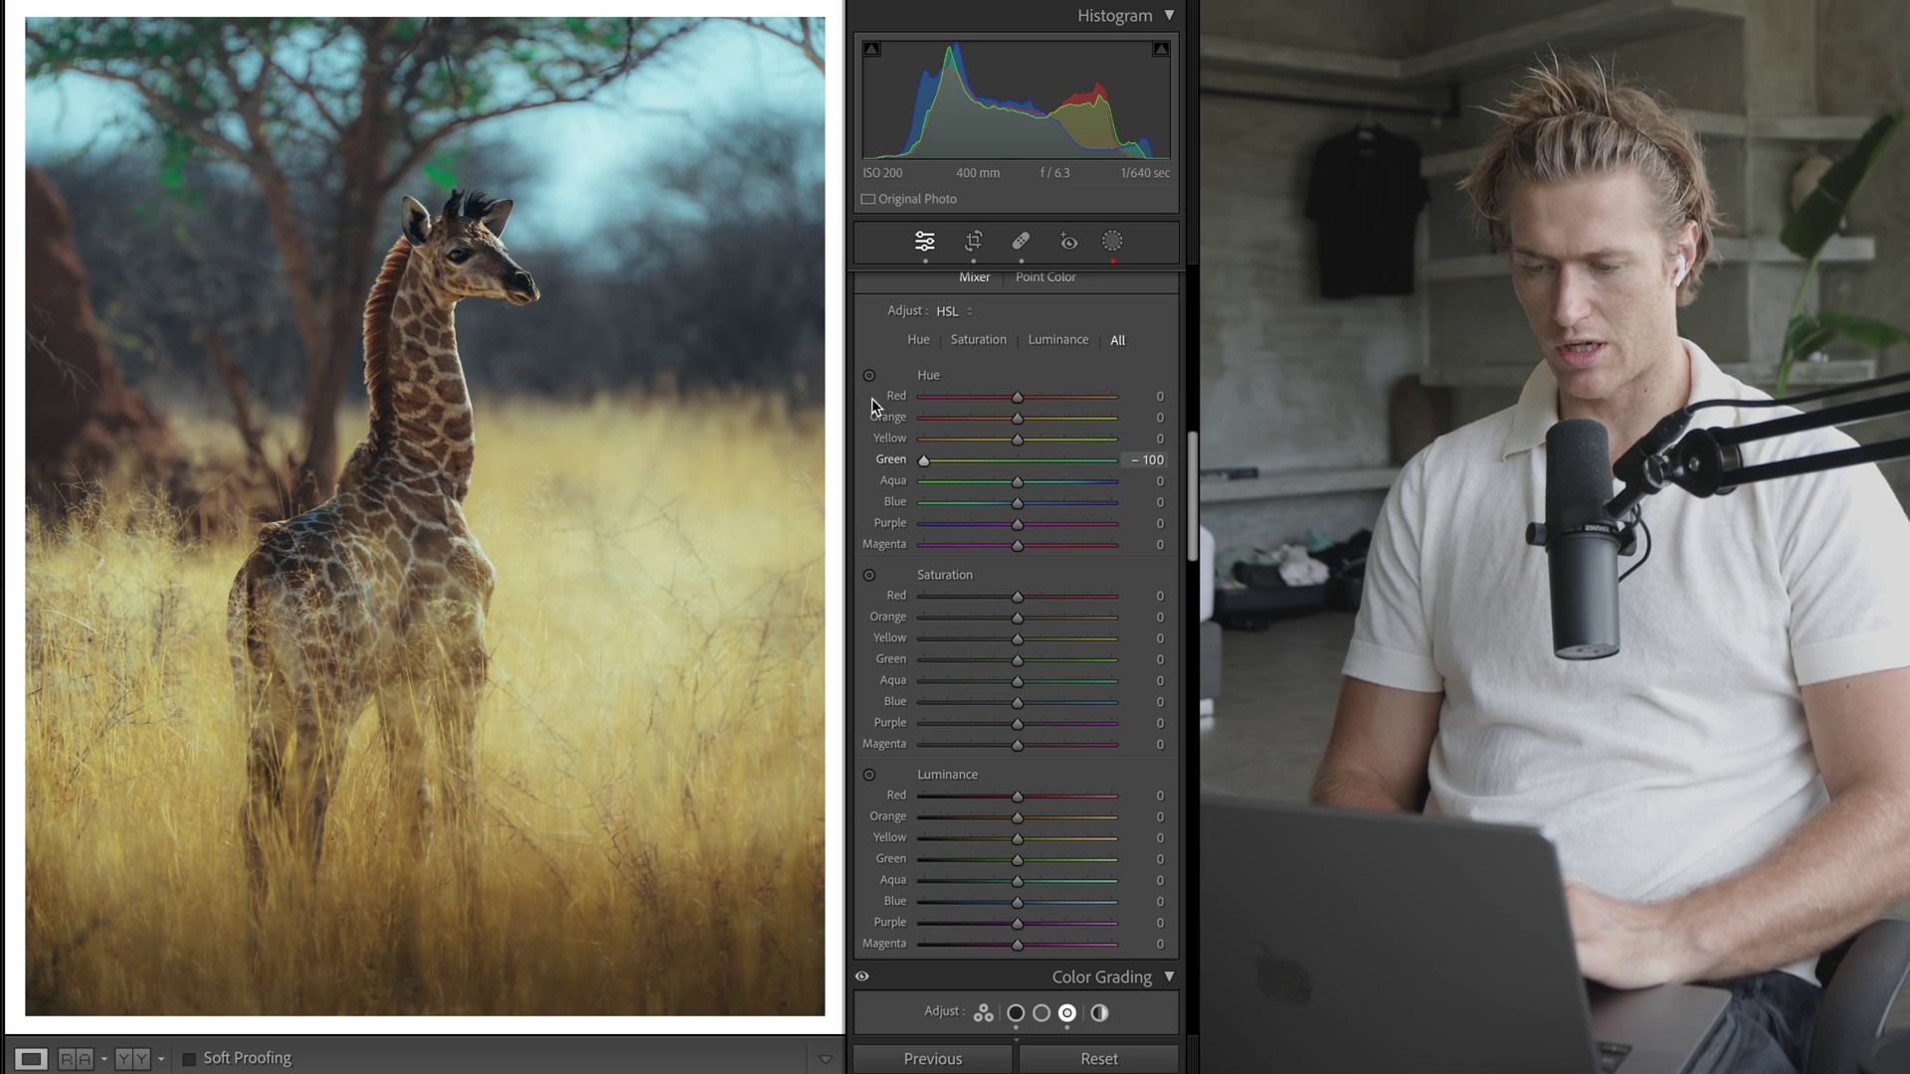
pyautogui.click(1031, 460)
pyautogui.click(927, 460)
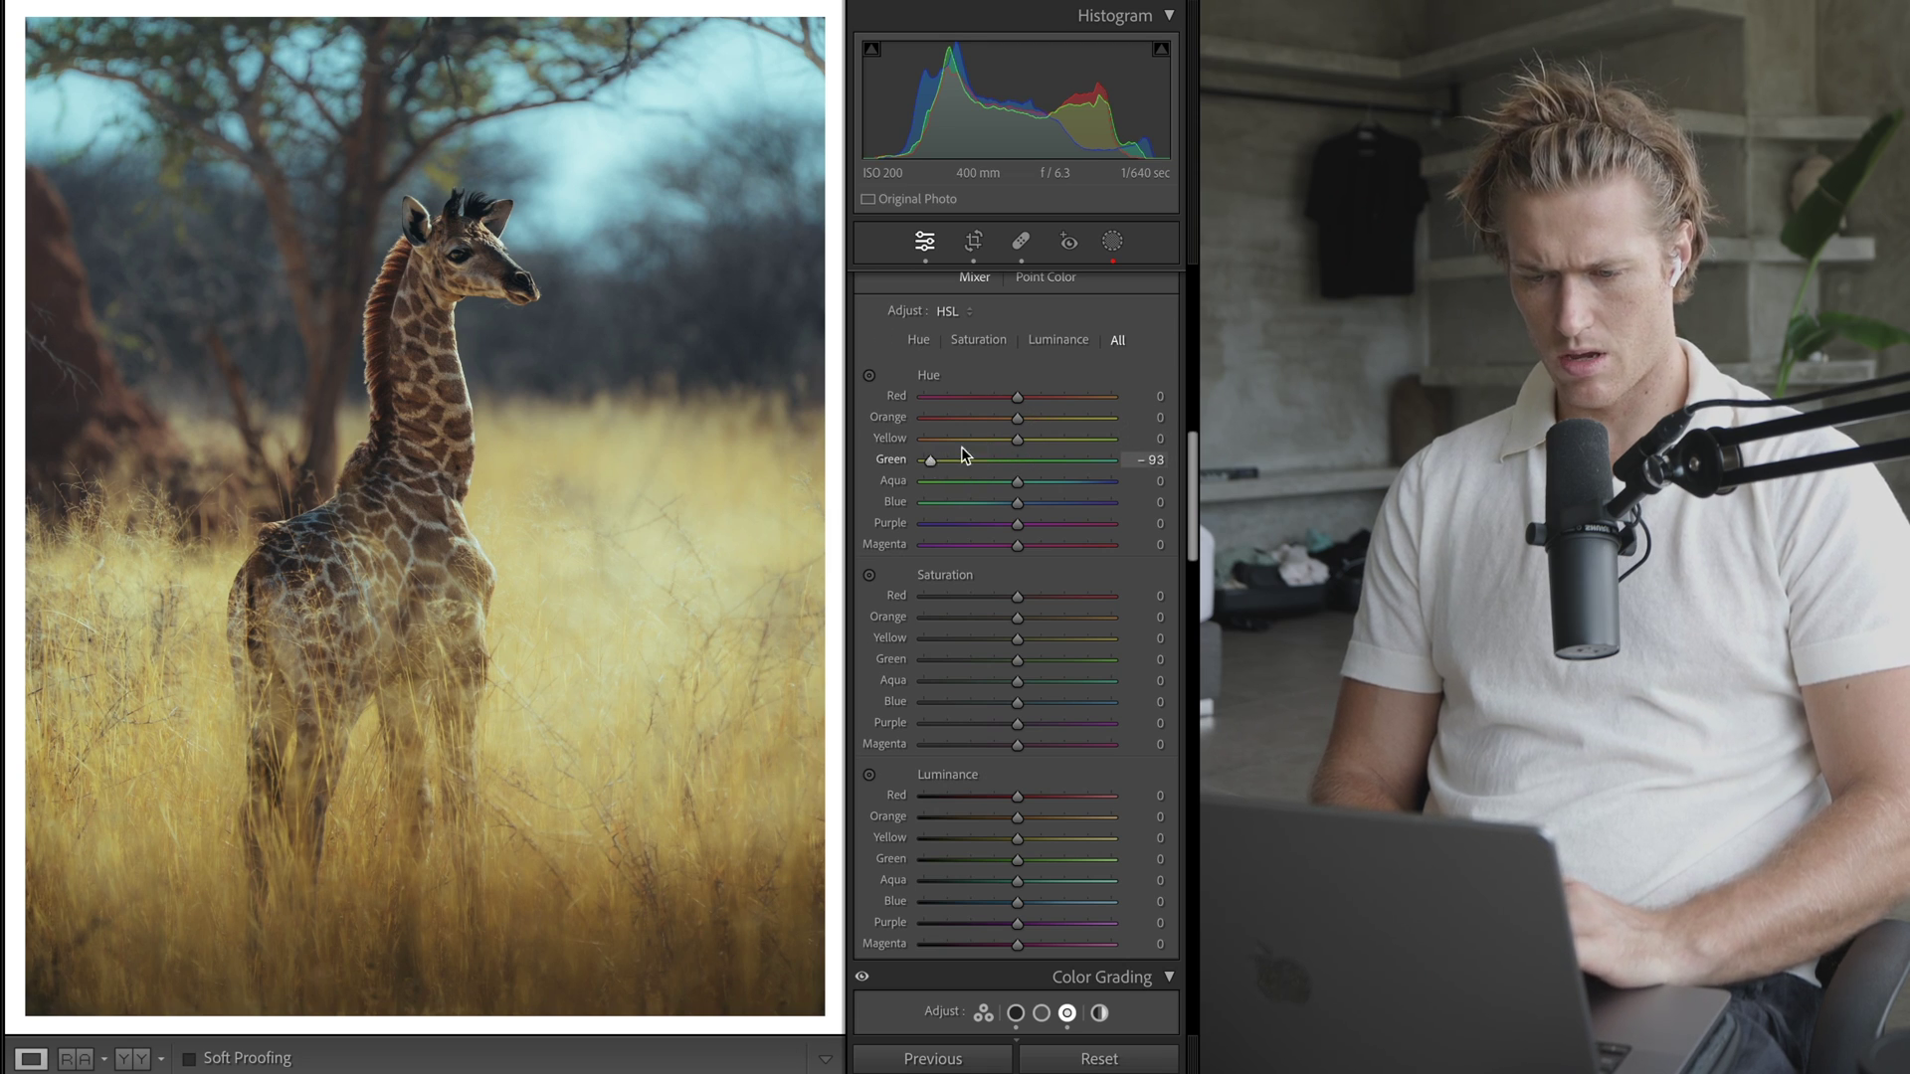
pyautogui.moveTo(924, 439); pyautogui.dragTo(971, 448)
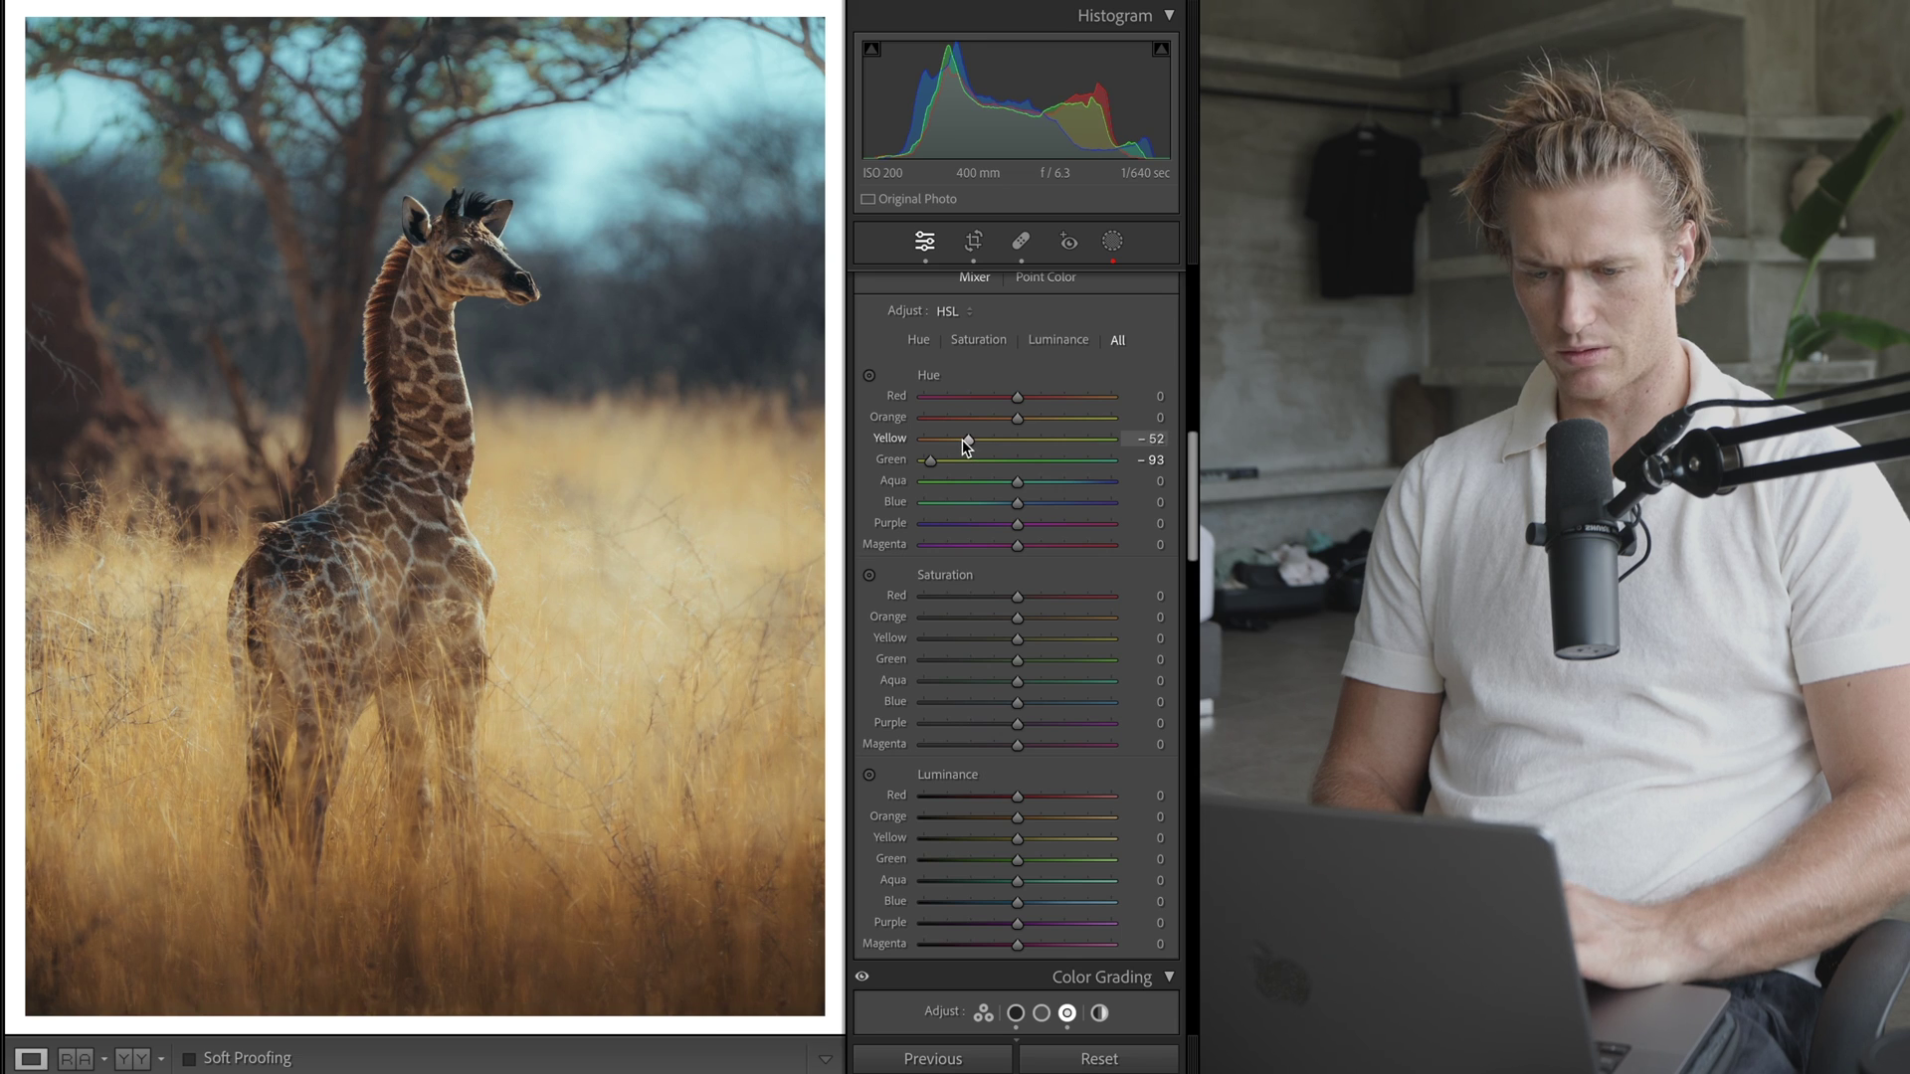
pyautogui.moveTo(963, 445); pyautogui.dragTo(958, 445)
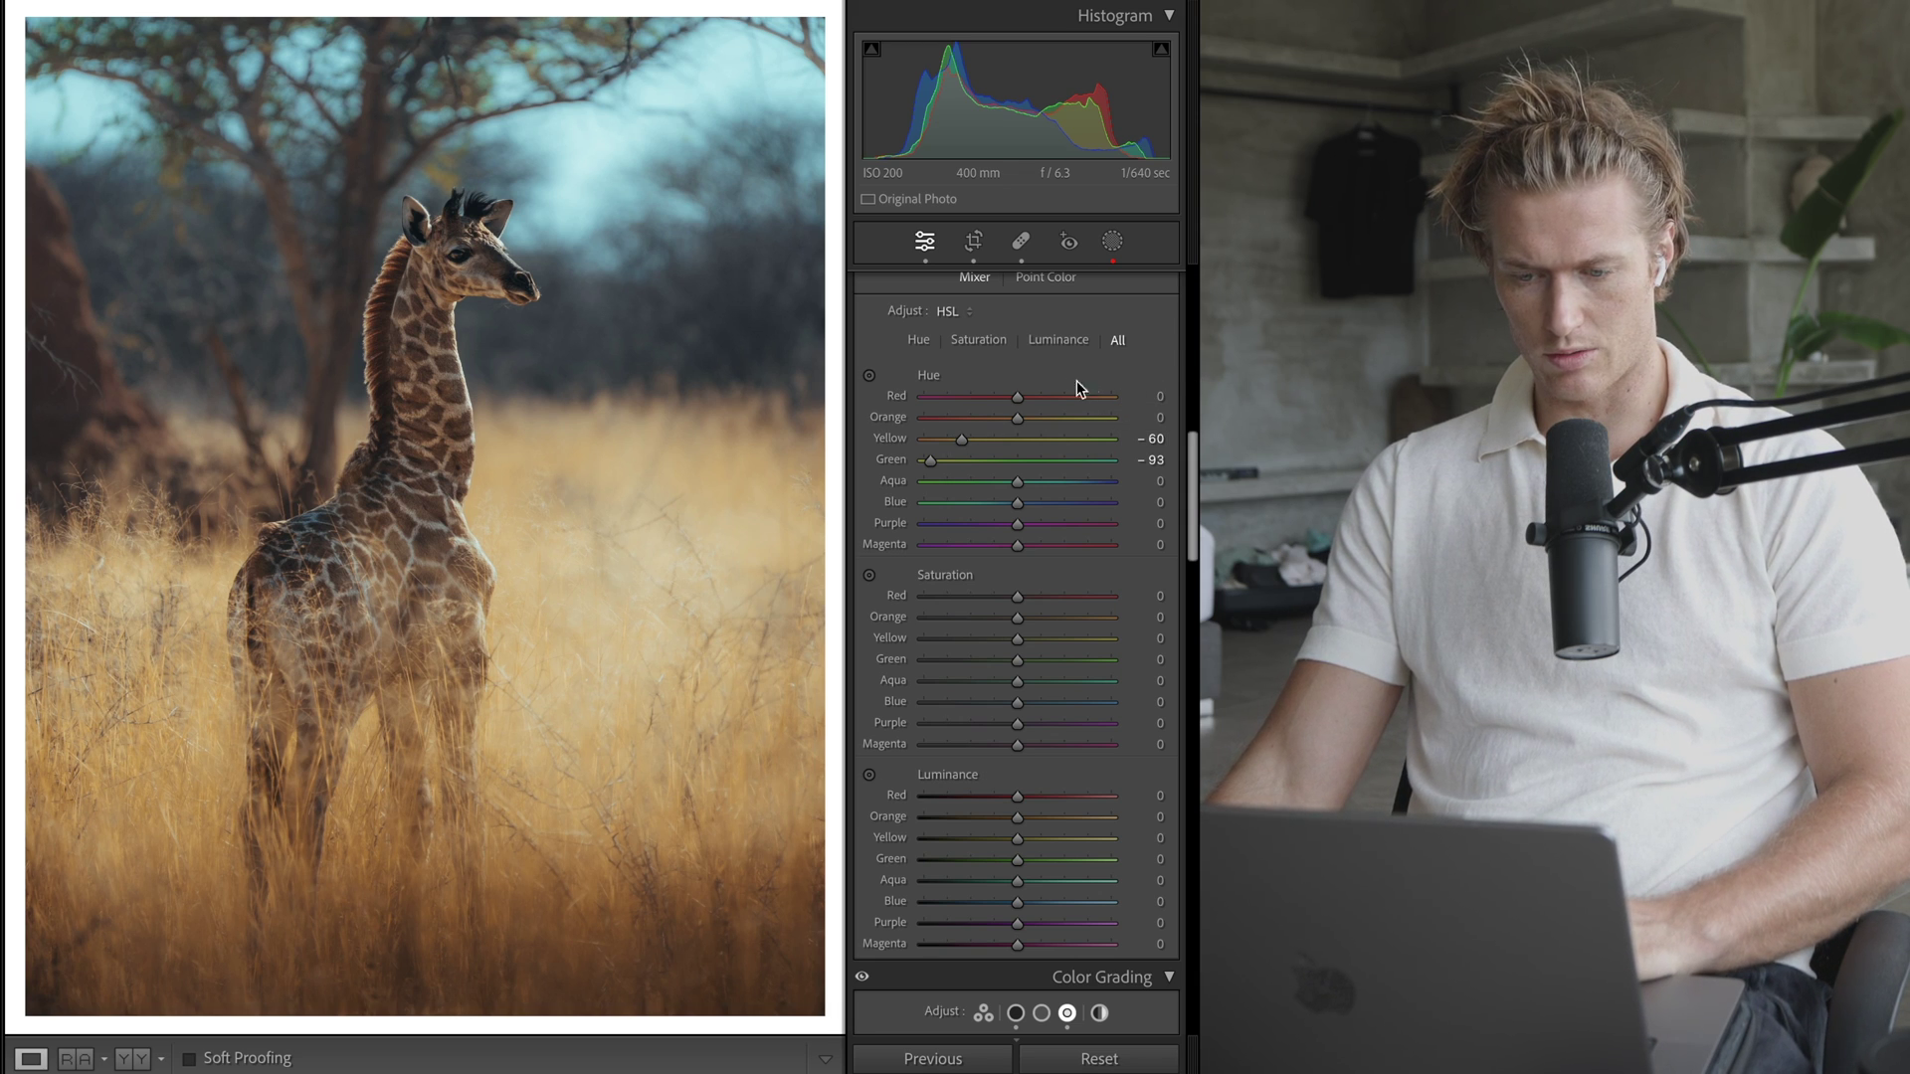
# - Set Red hue +20, Orange hue -14; desaturate Orange -19, Yellow -25, Green -72, Aqua -40, Blue -39
pyautogui.moveTo(1018, 396); pyautogui.dragTo(983, 394)
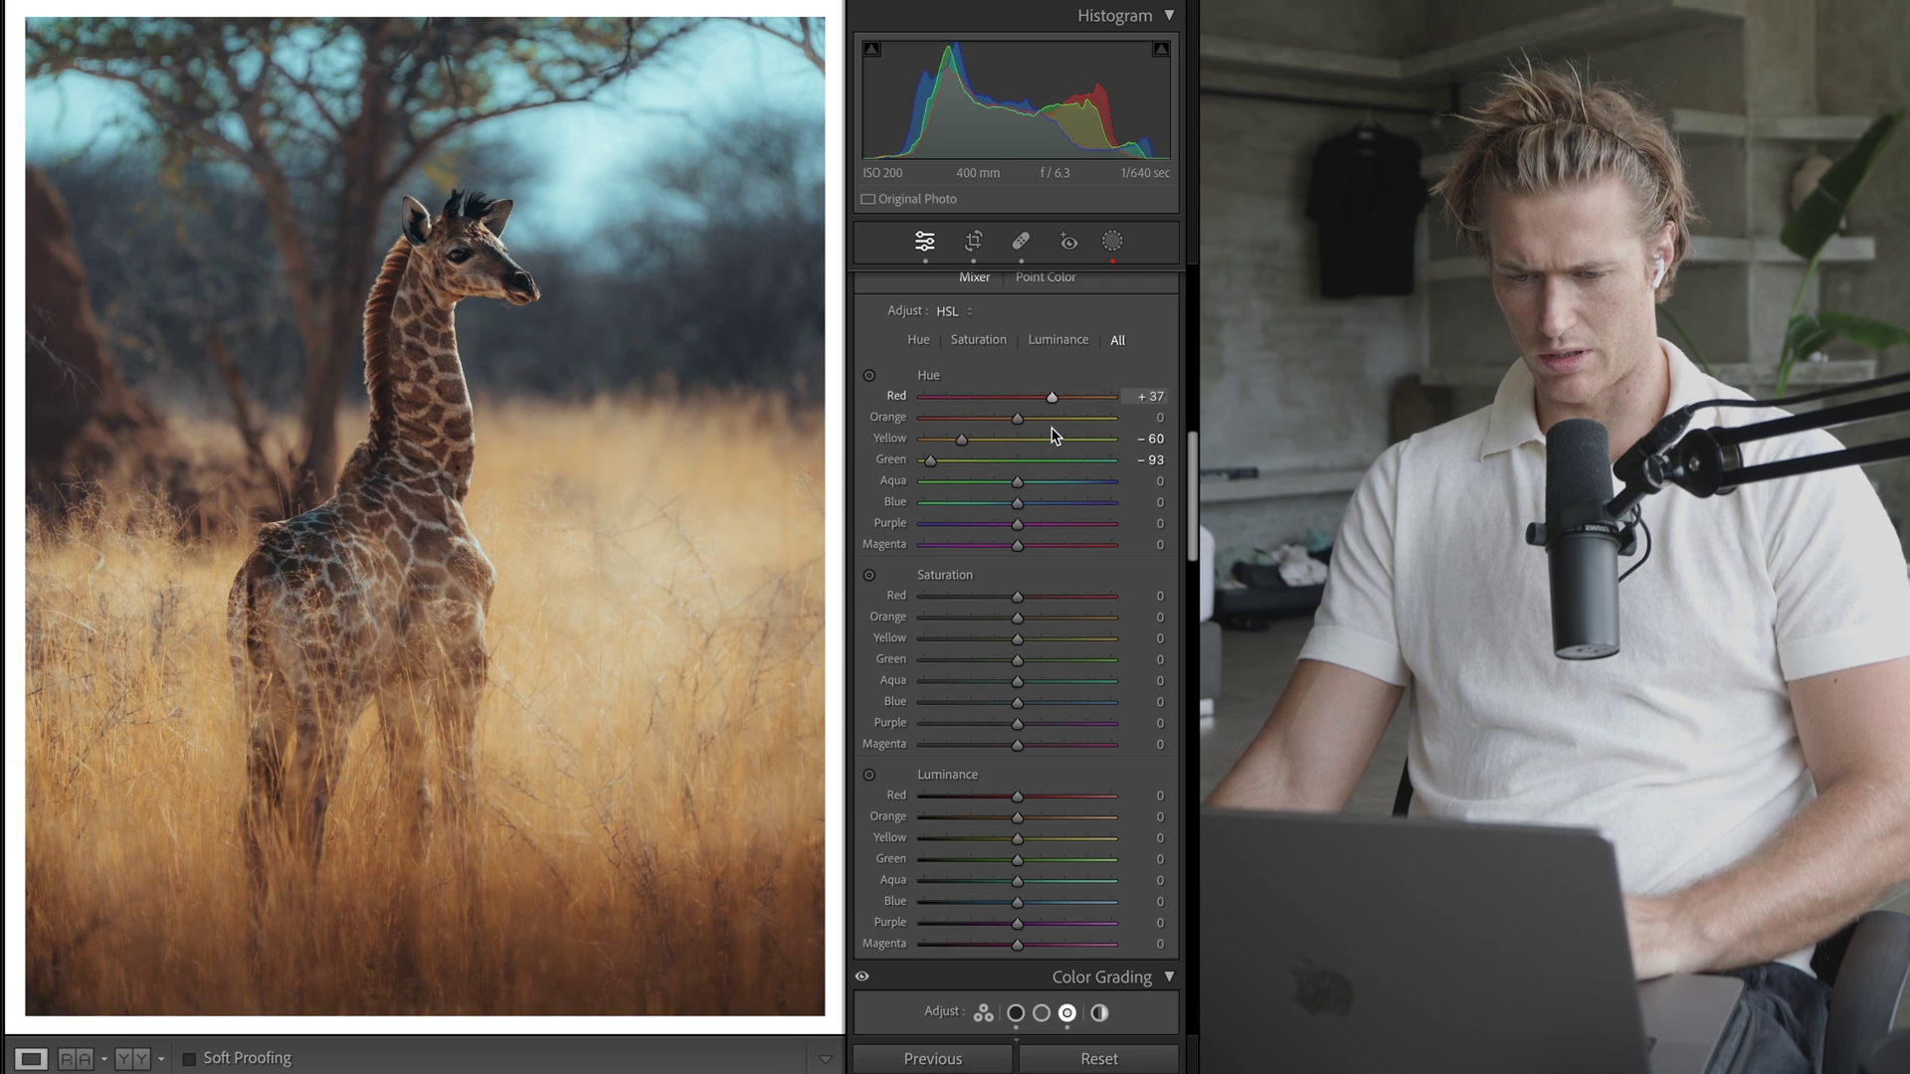
pyautogui.moveTo(1055, 435); pyautogui.dragTo(1003, 420)
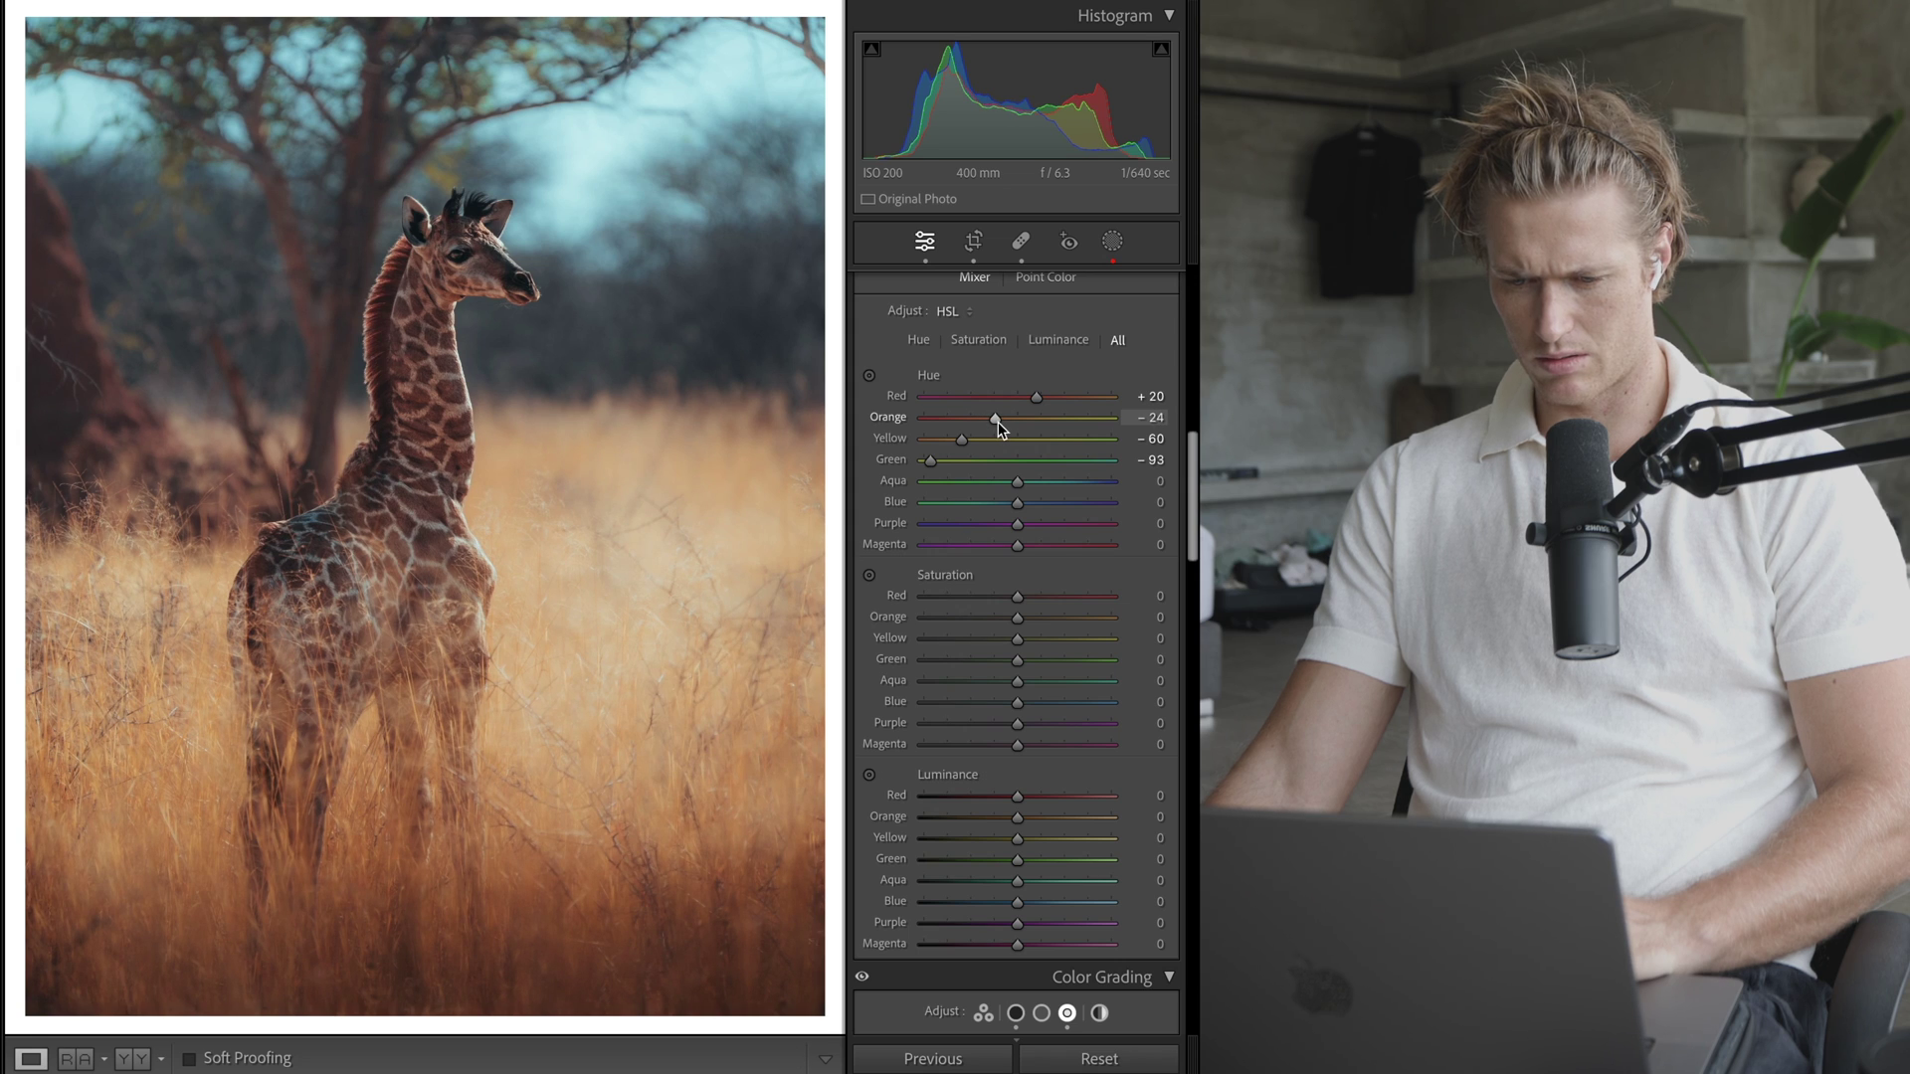
pyautogui.moveTo(1017, 638); pyautogui.dragTo(950, 660)
pyautogui.moveTo(1017, 681); pyautogui.dragTo(944, 724)
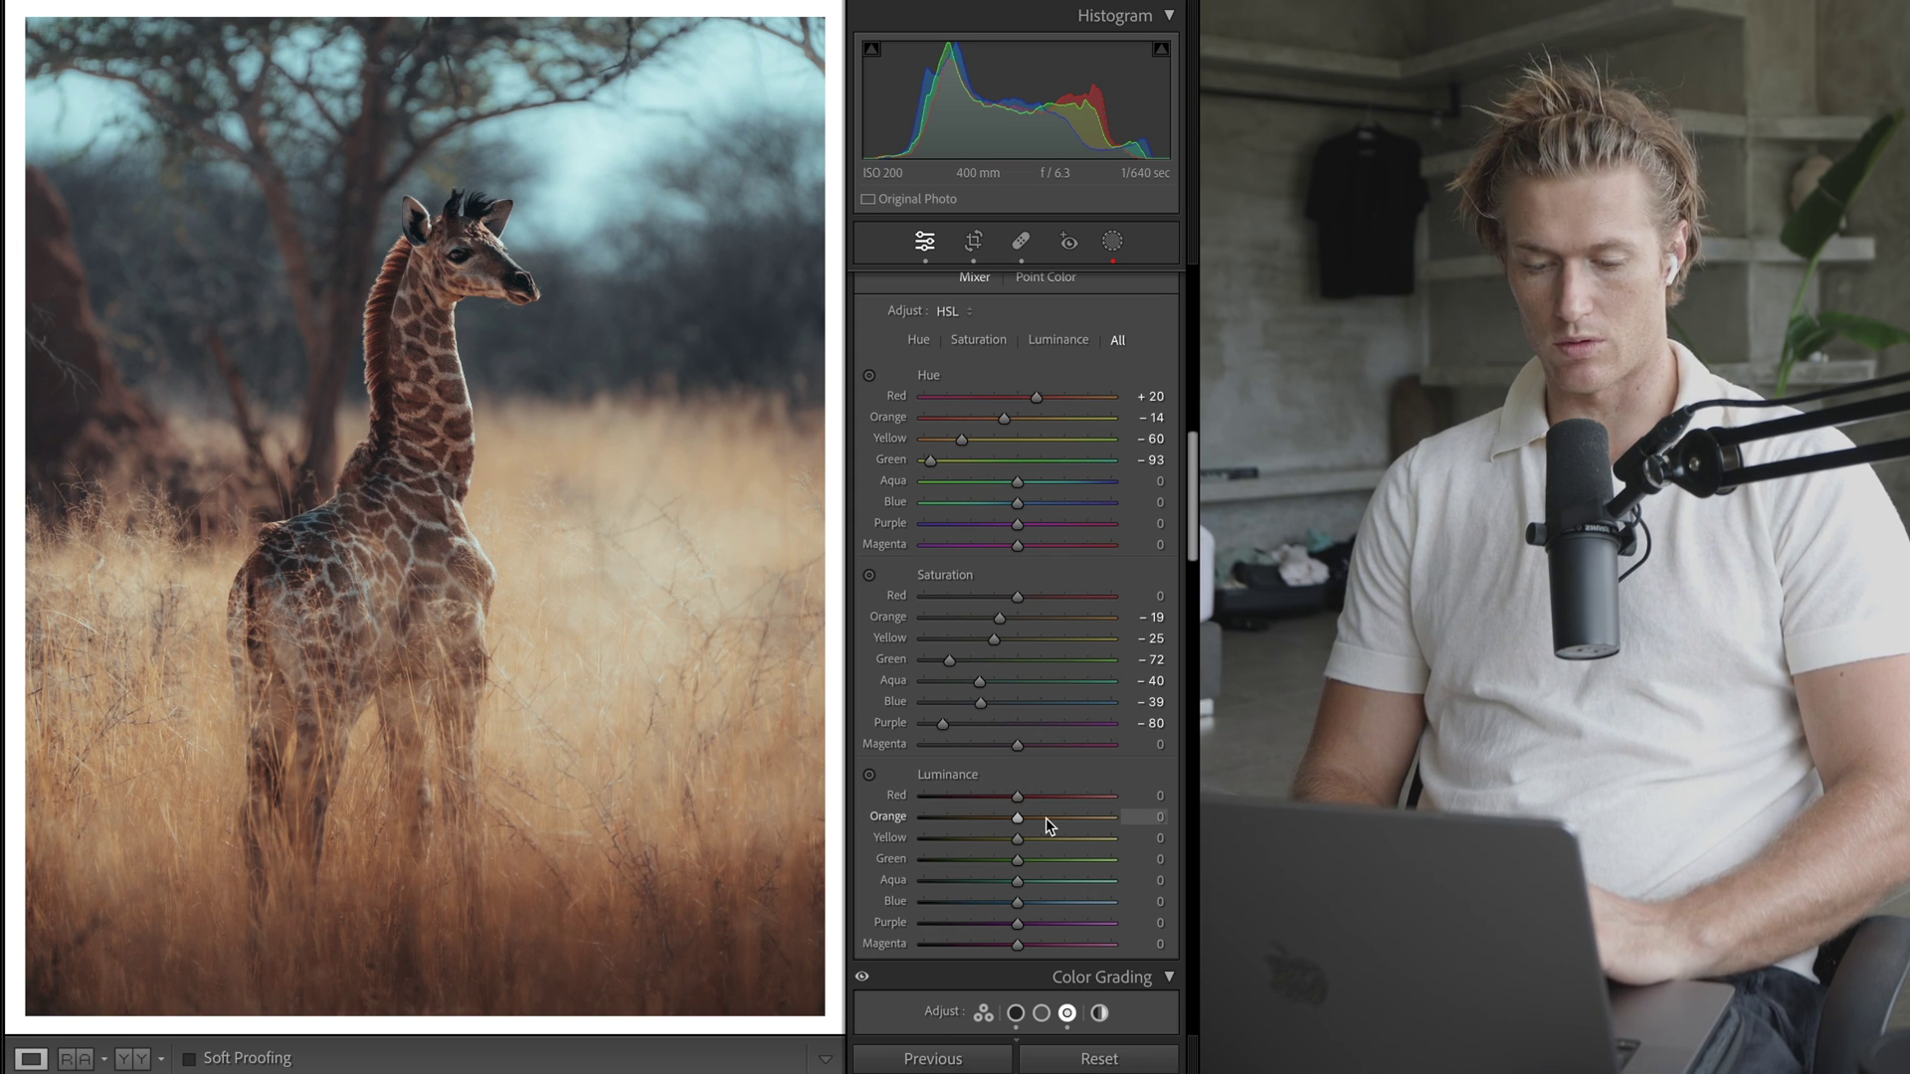
# - Lift Yellow luminance to +93 and darken Orange to -15 and Red to -17
pyautogui.moveTo(1053, 838); pyautogui.dragTo(1109, 845)
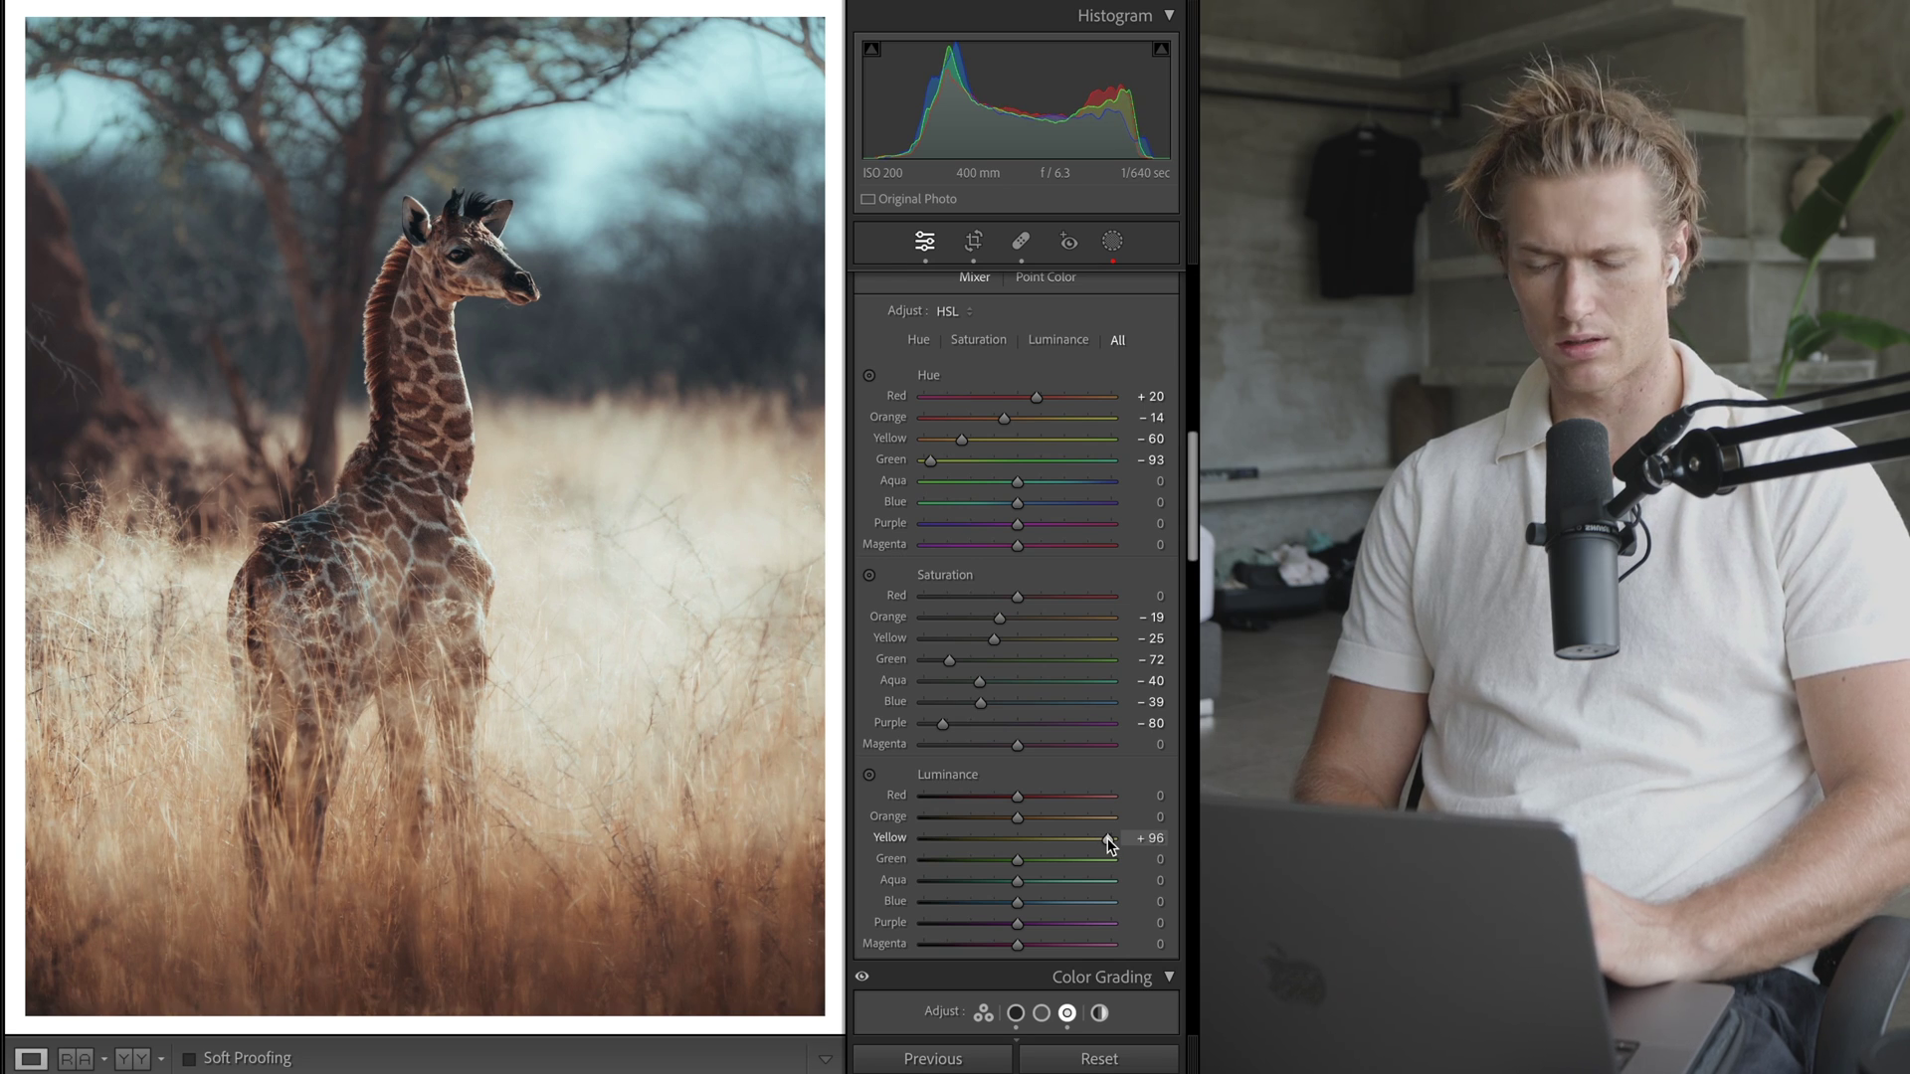
pyautogui.moveTo(1110, 845); pyautogui.dragTo(1107, 844)
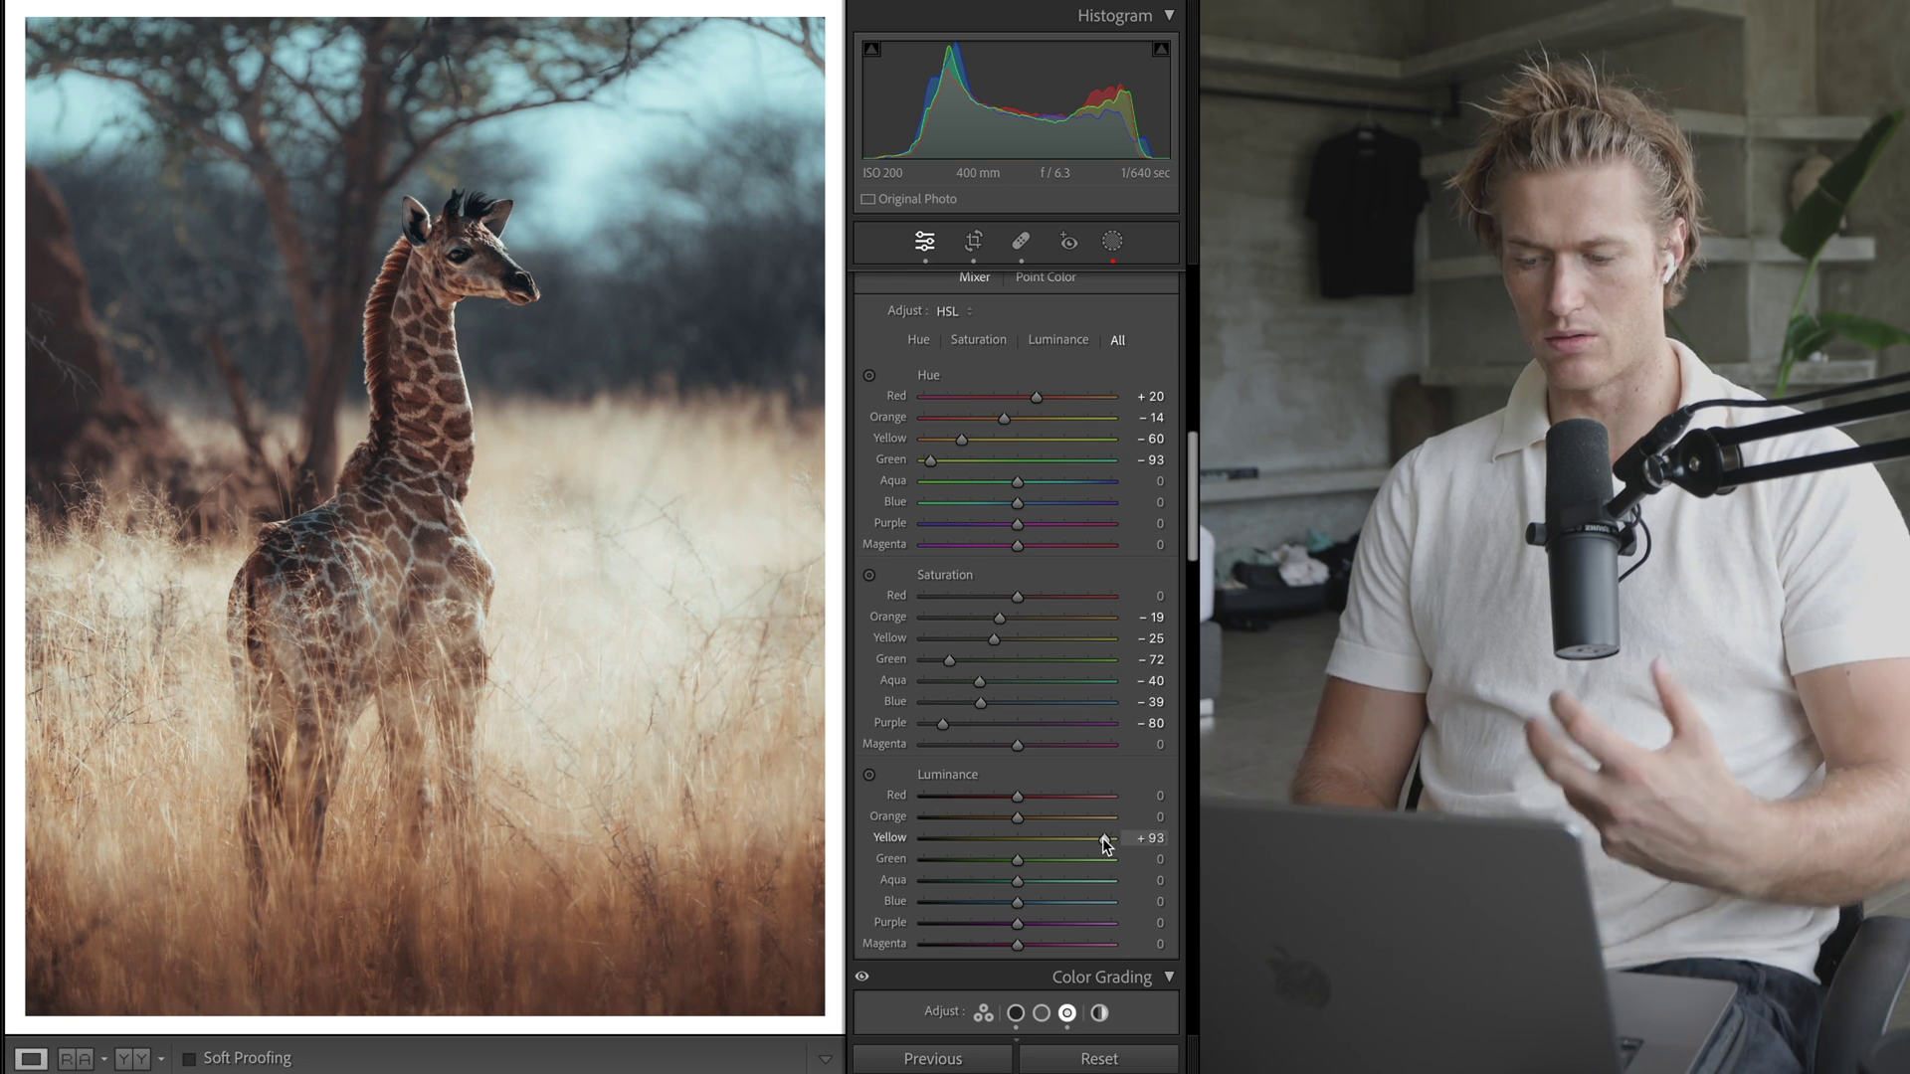
pyautogui.moveTo(1016, 817); pyautogui.dragTo(1005, 825)
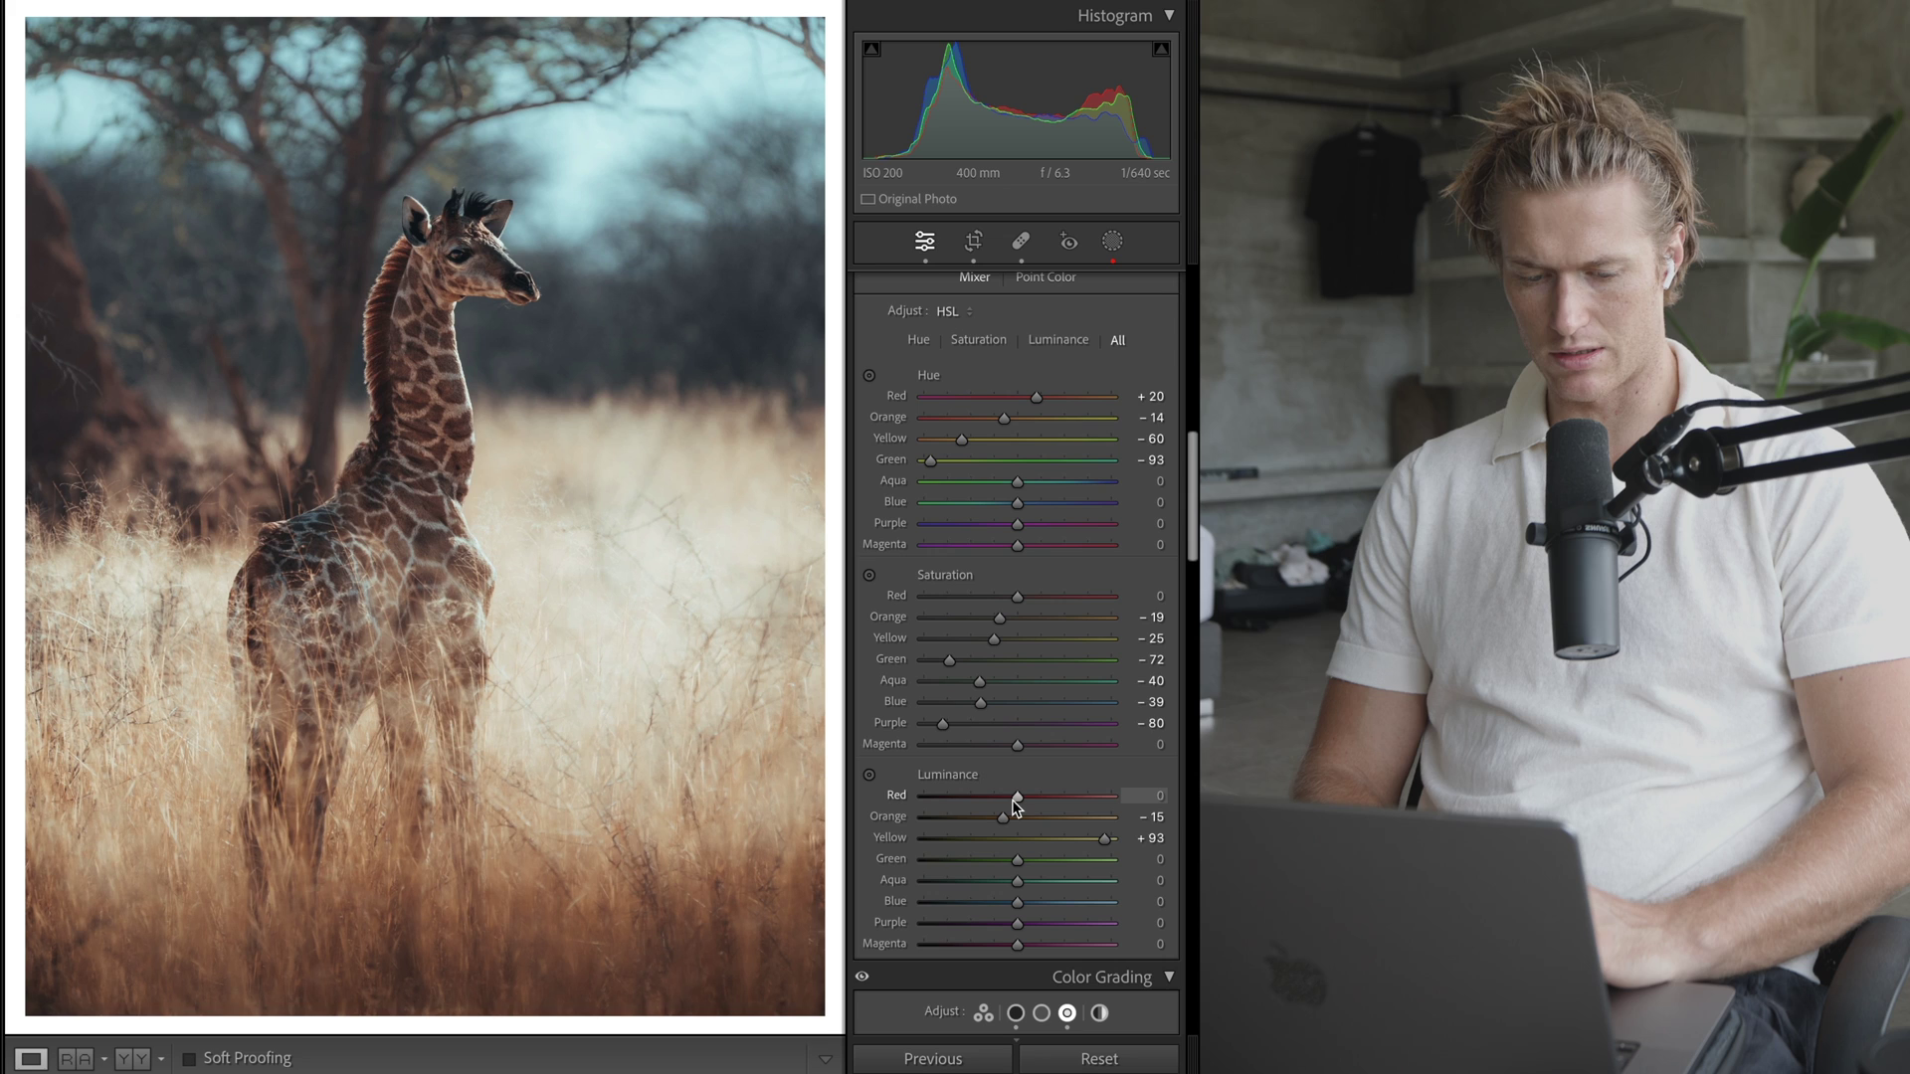
# - Brighten Blue luminance to +50, Aqua to +61 and Green to +24
pyautogui.scroll(-3, 1000, 804)
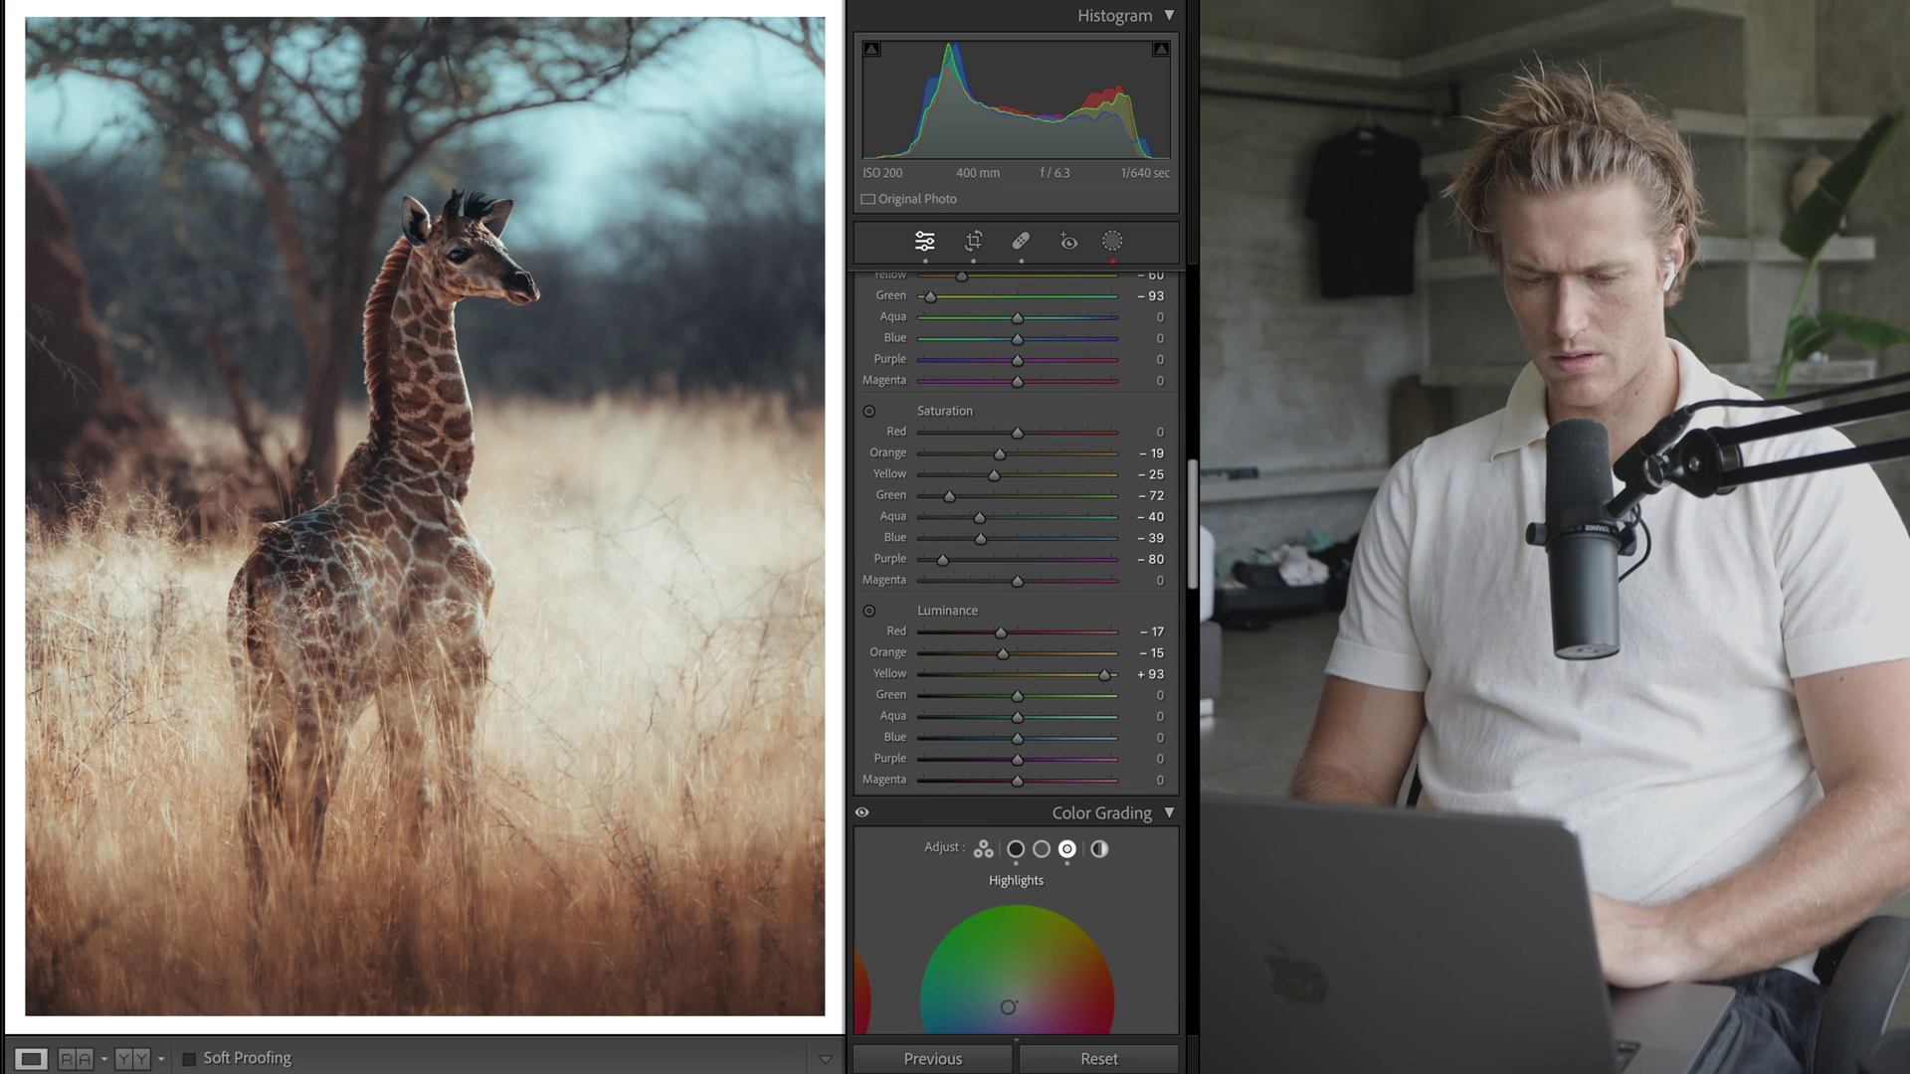
pyautogui.moveTo(1060, 741); pyautogui.dragTo(1147, 728)
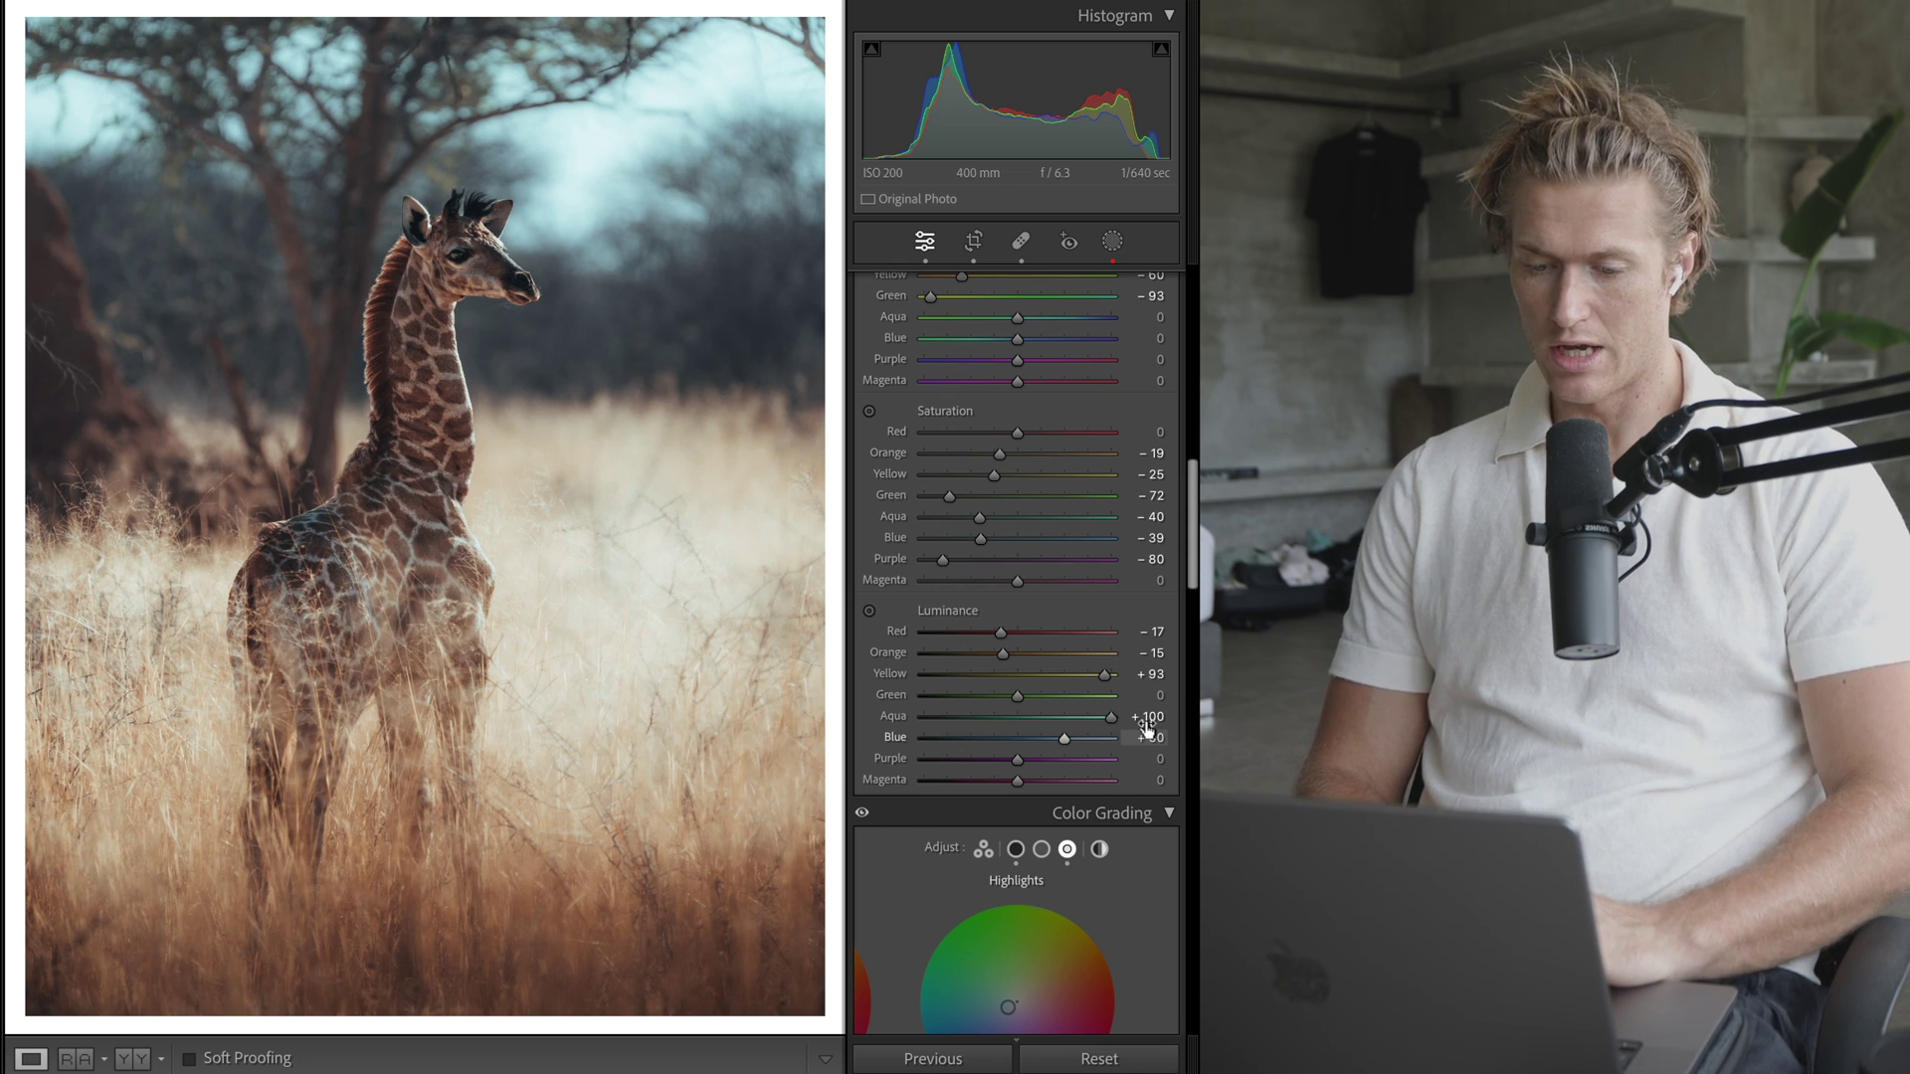
pyautogui.moveTo(1147, 728); pyautogui.dragTo(1107, 725)
pyautogui.click(1043, 697)
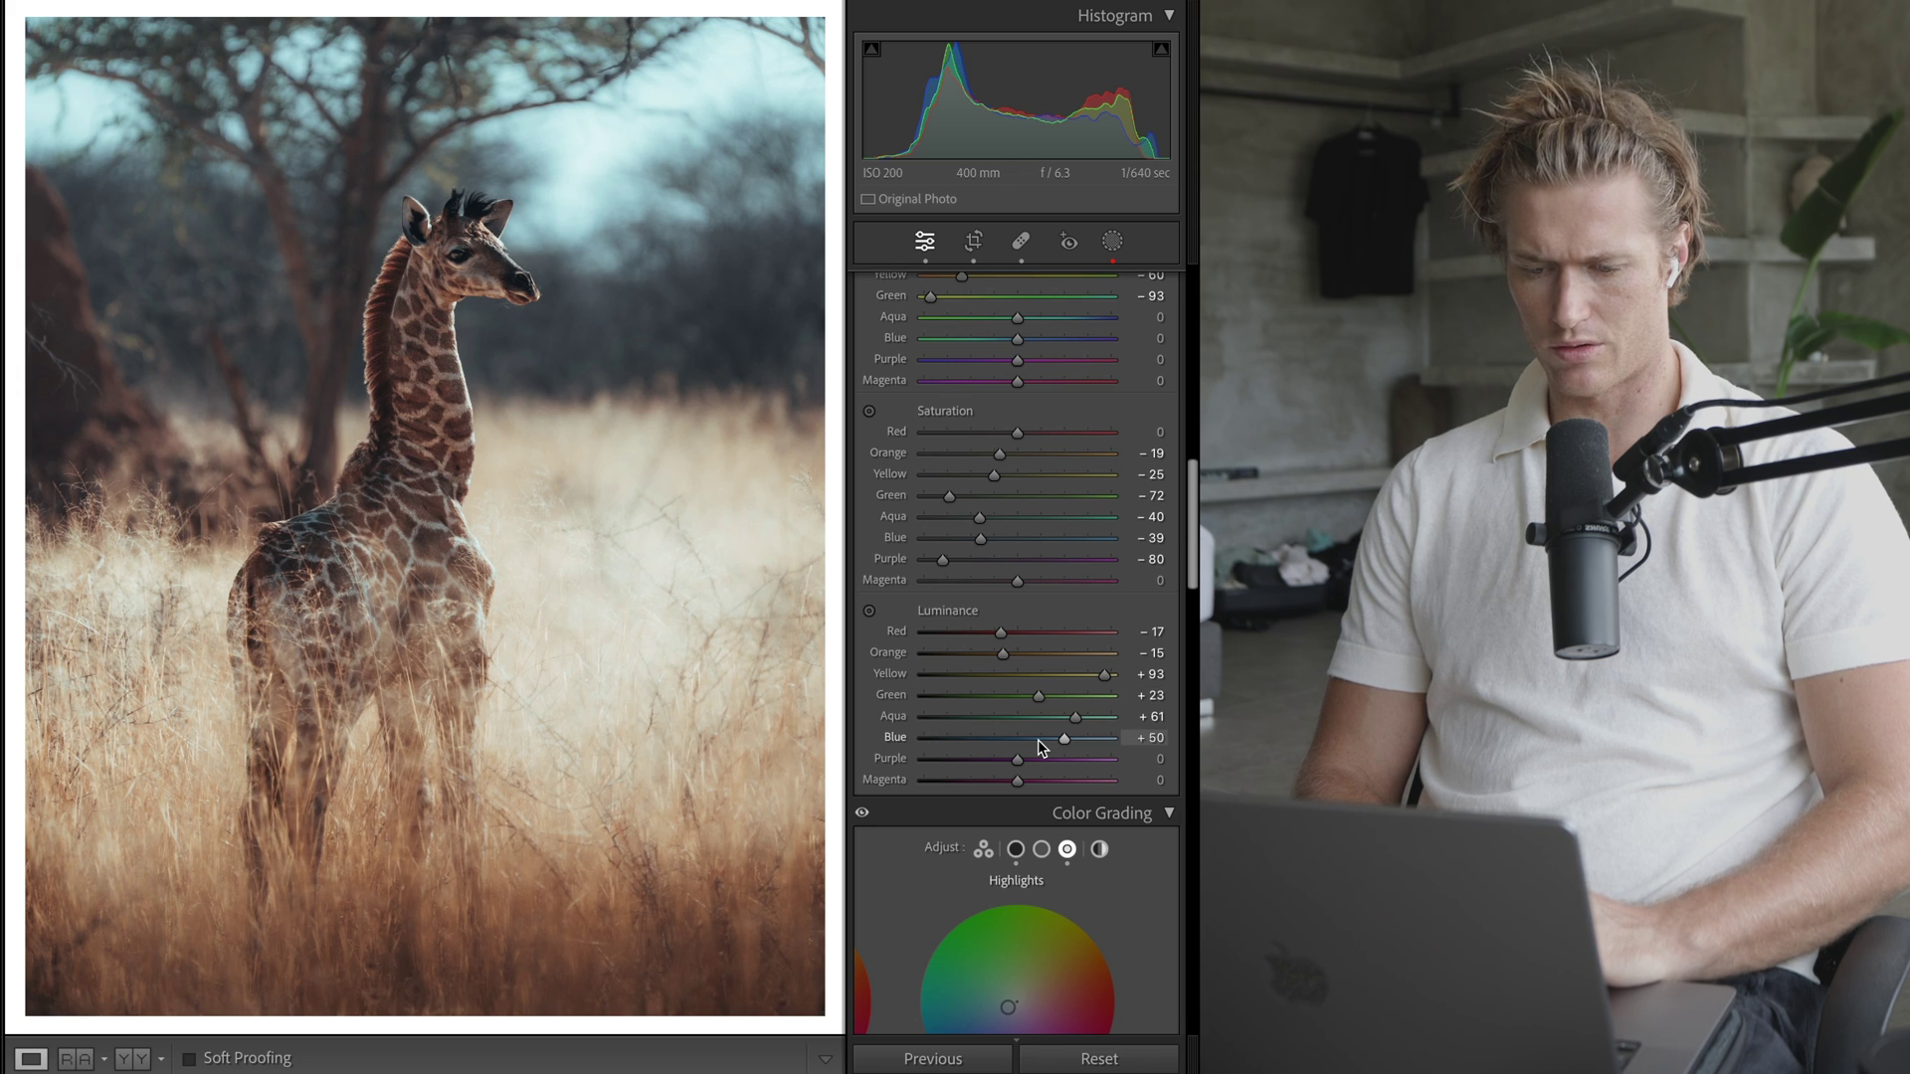
pyautogui.moveTo(1040, 703); pyautogui.dragTo(1041, 702)
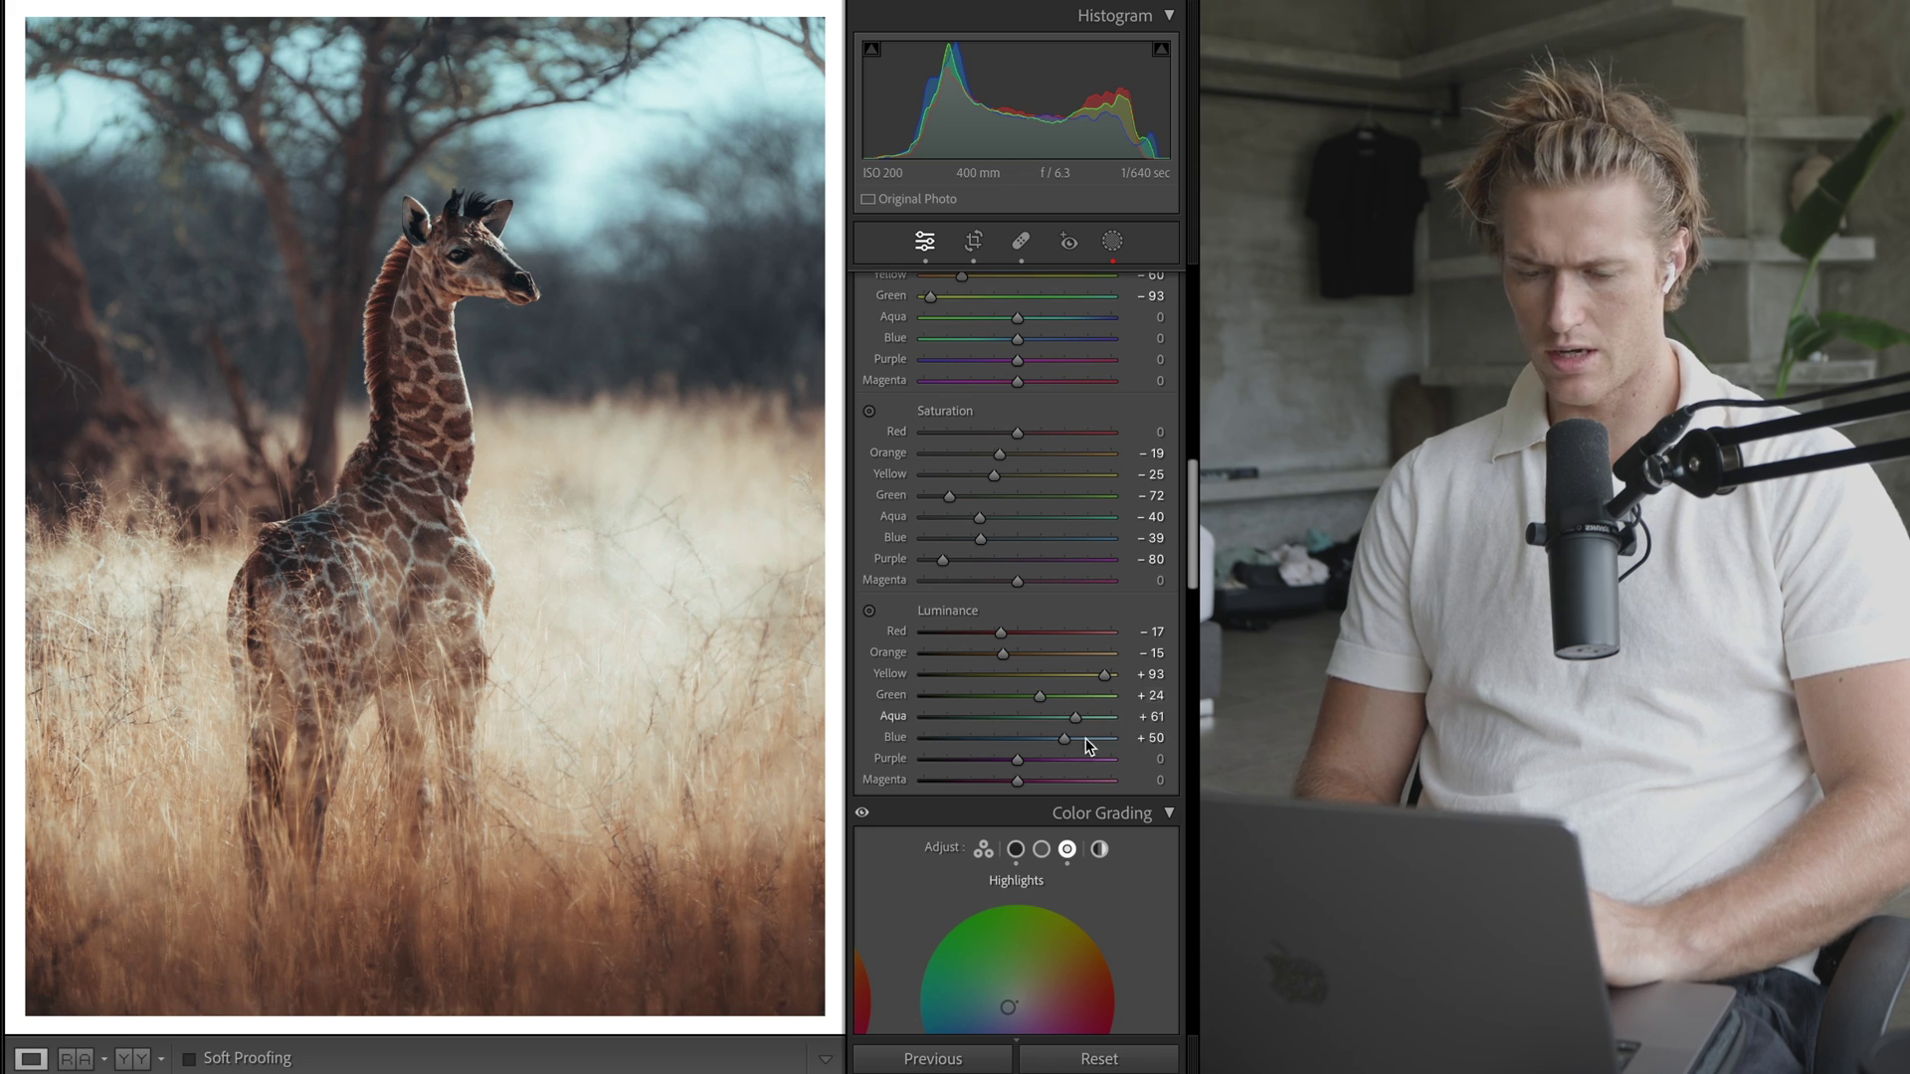
# - Try a Blue saturation change and undo it, keeping Blue saturation at -39
pyautogui.scroll(2, 1057, 582)
pyautogui.moveTo(1059, 601); pyautogui.dragTo(946, 601)
pyautogui.press('super+z')
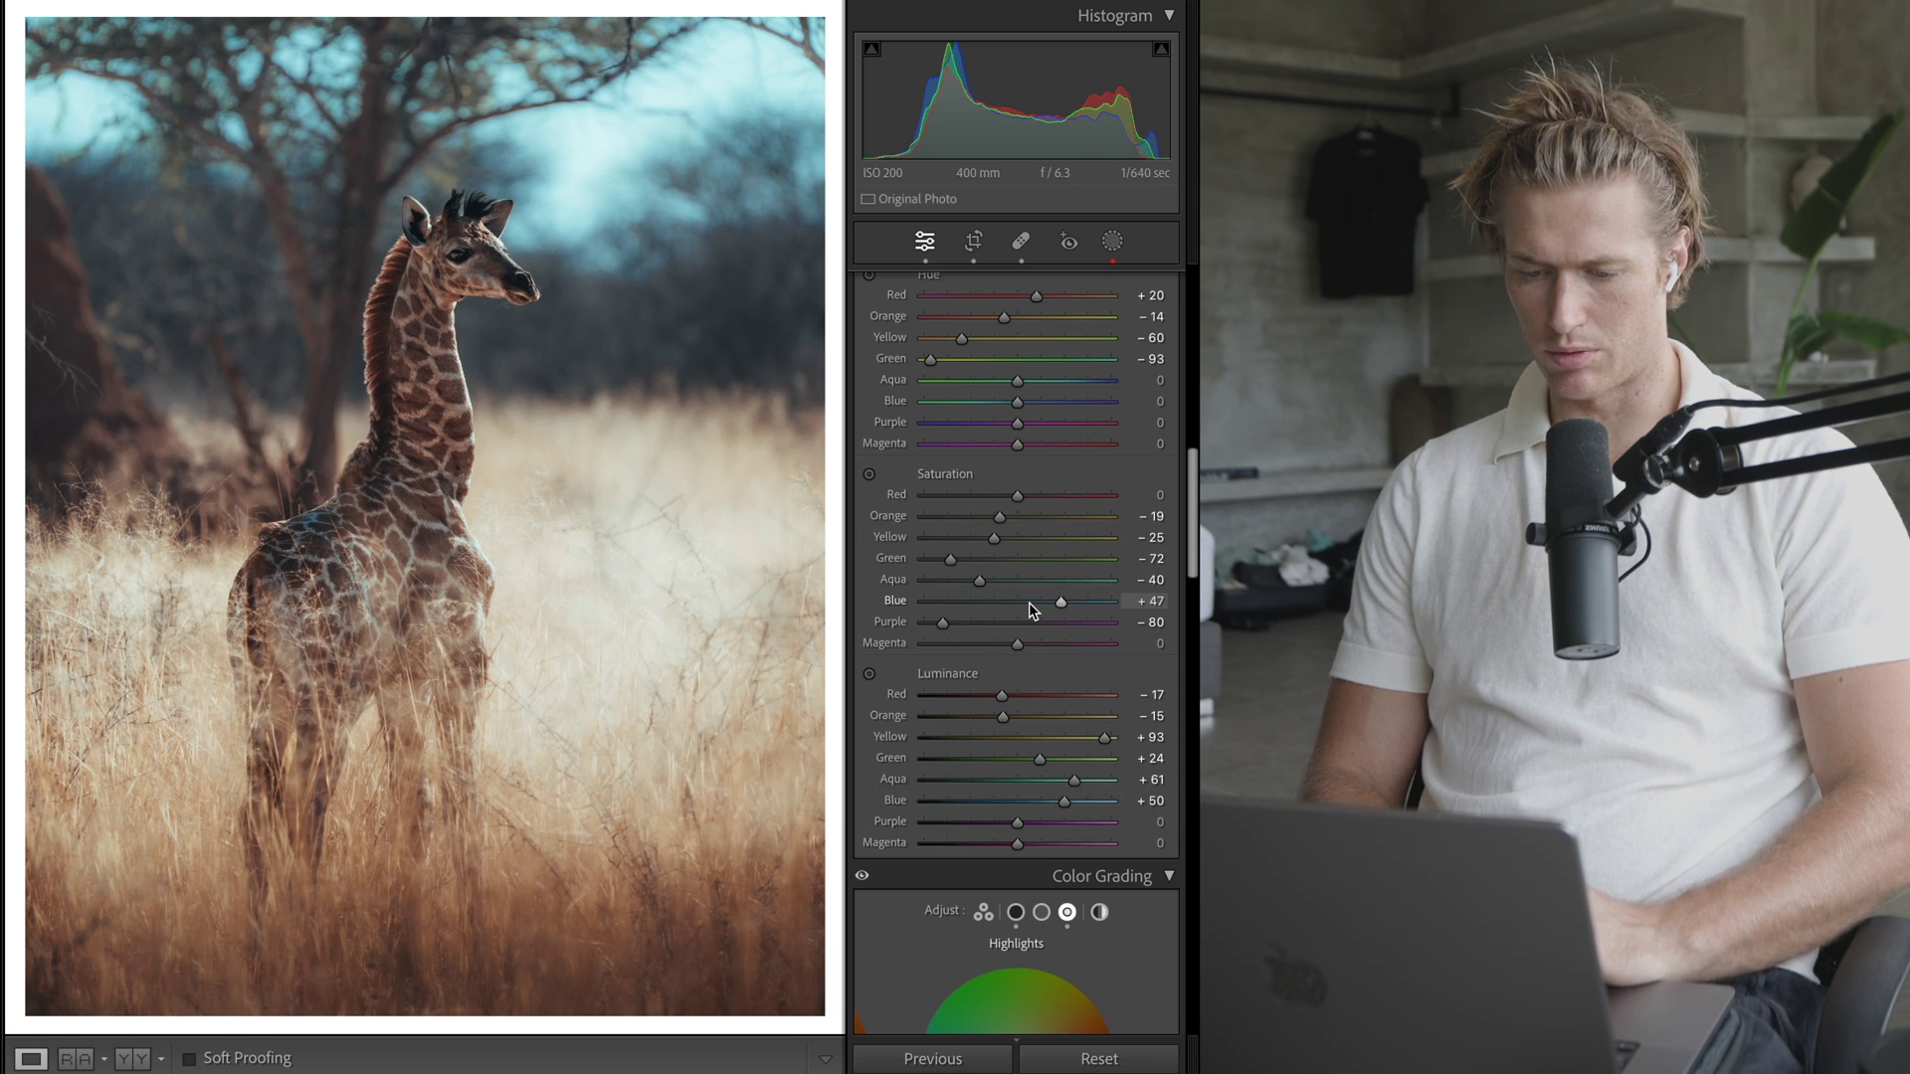
pyautogui.press('super+z')
pyautogui.press('super+z')
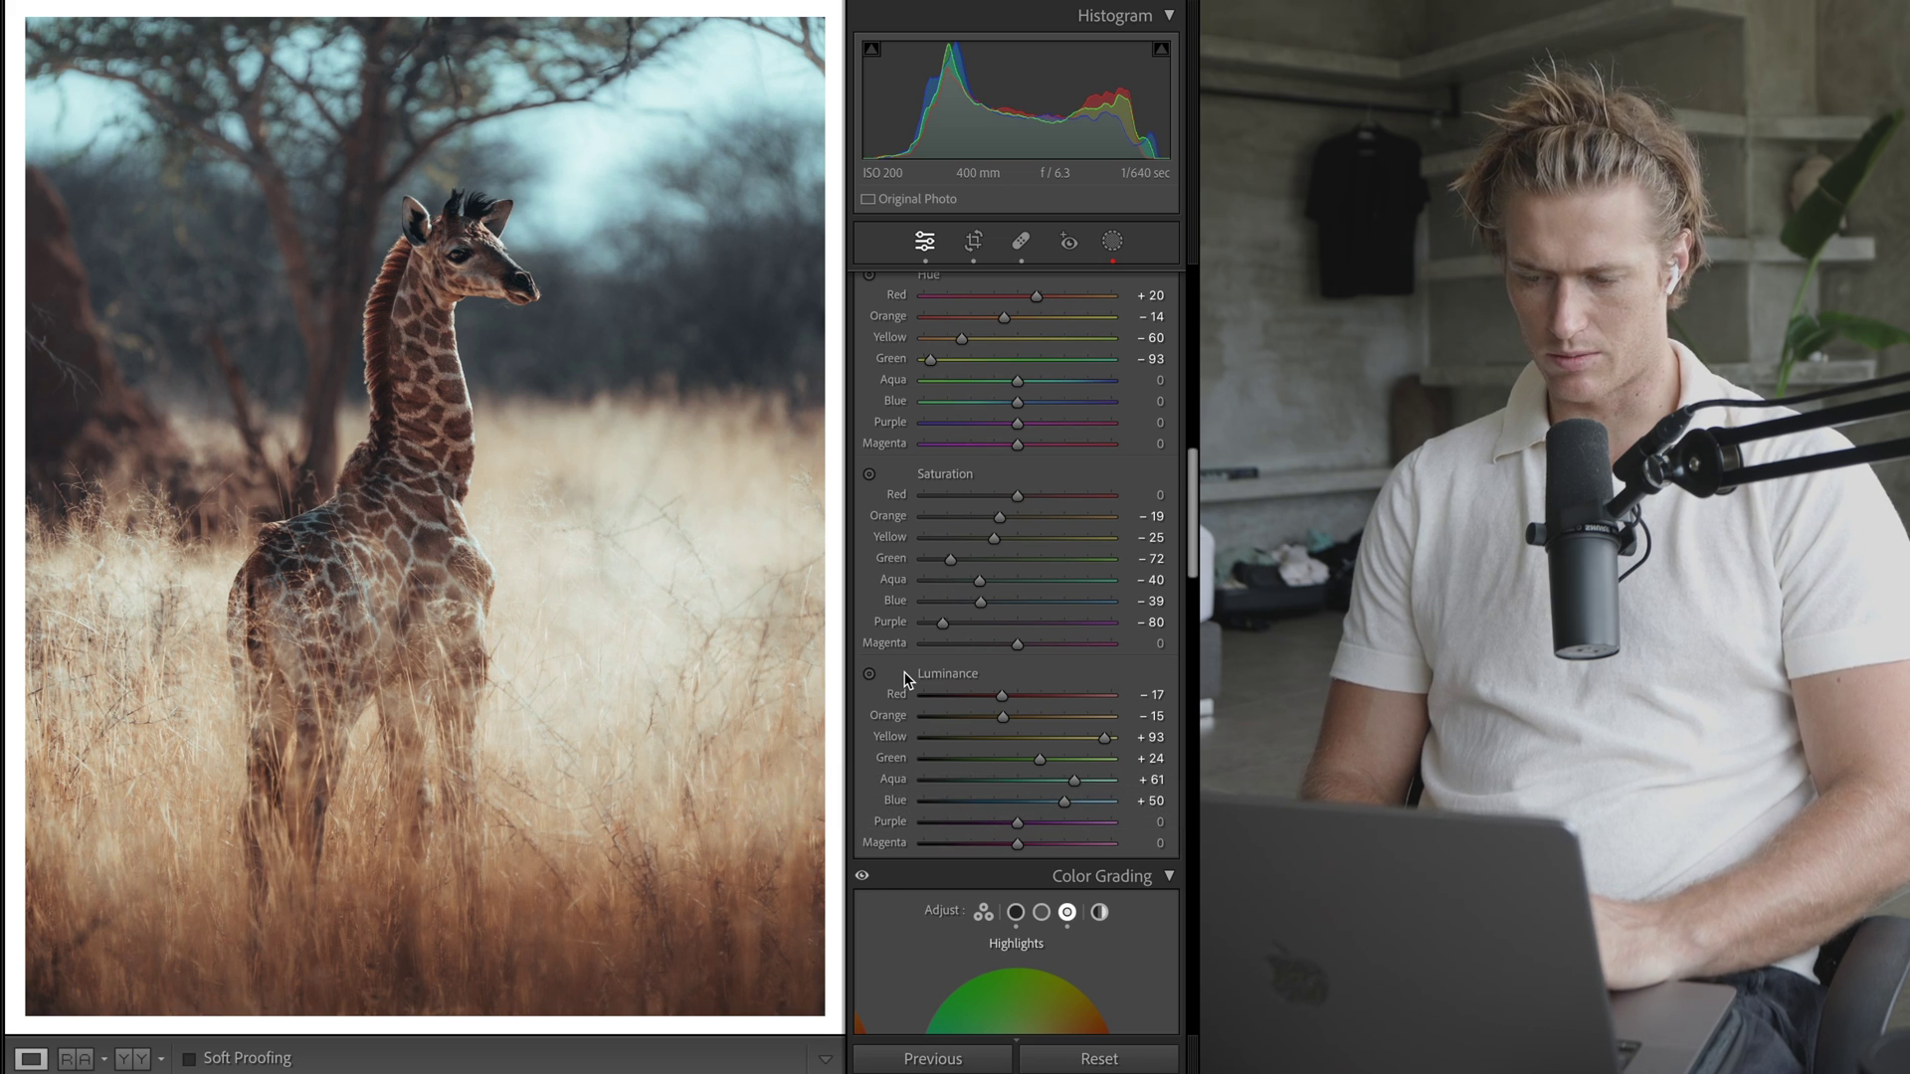
# - Keep lens profile corrections off, raise sharpening to 22, and start a light post-crop vignette
pyautogui.scroll(-15, 905, 680)
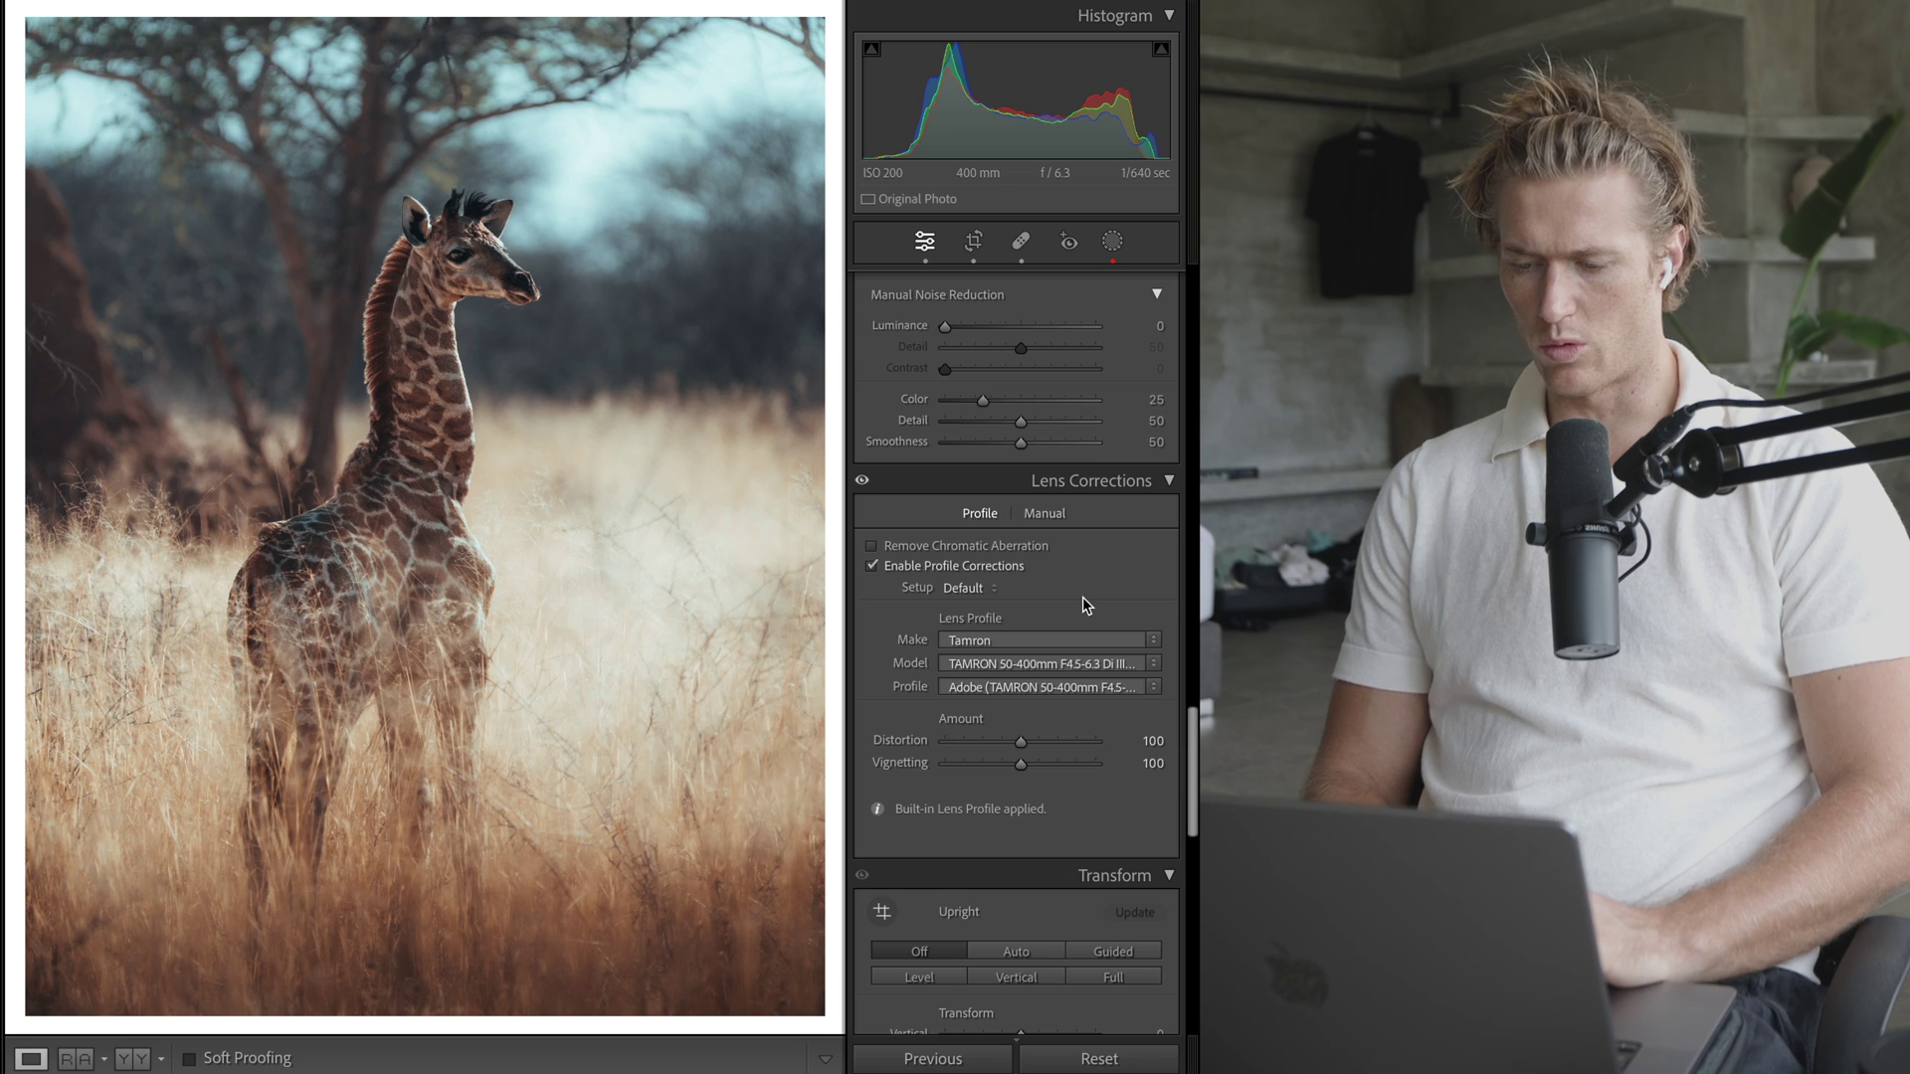
pyautogui.press('super+z')
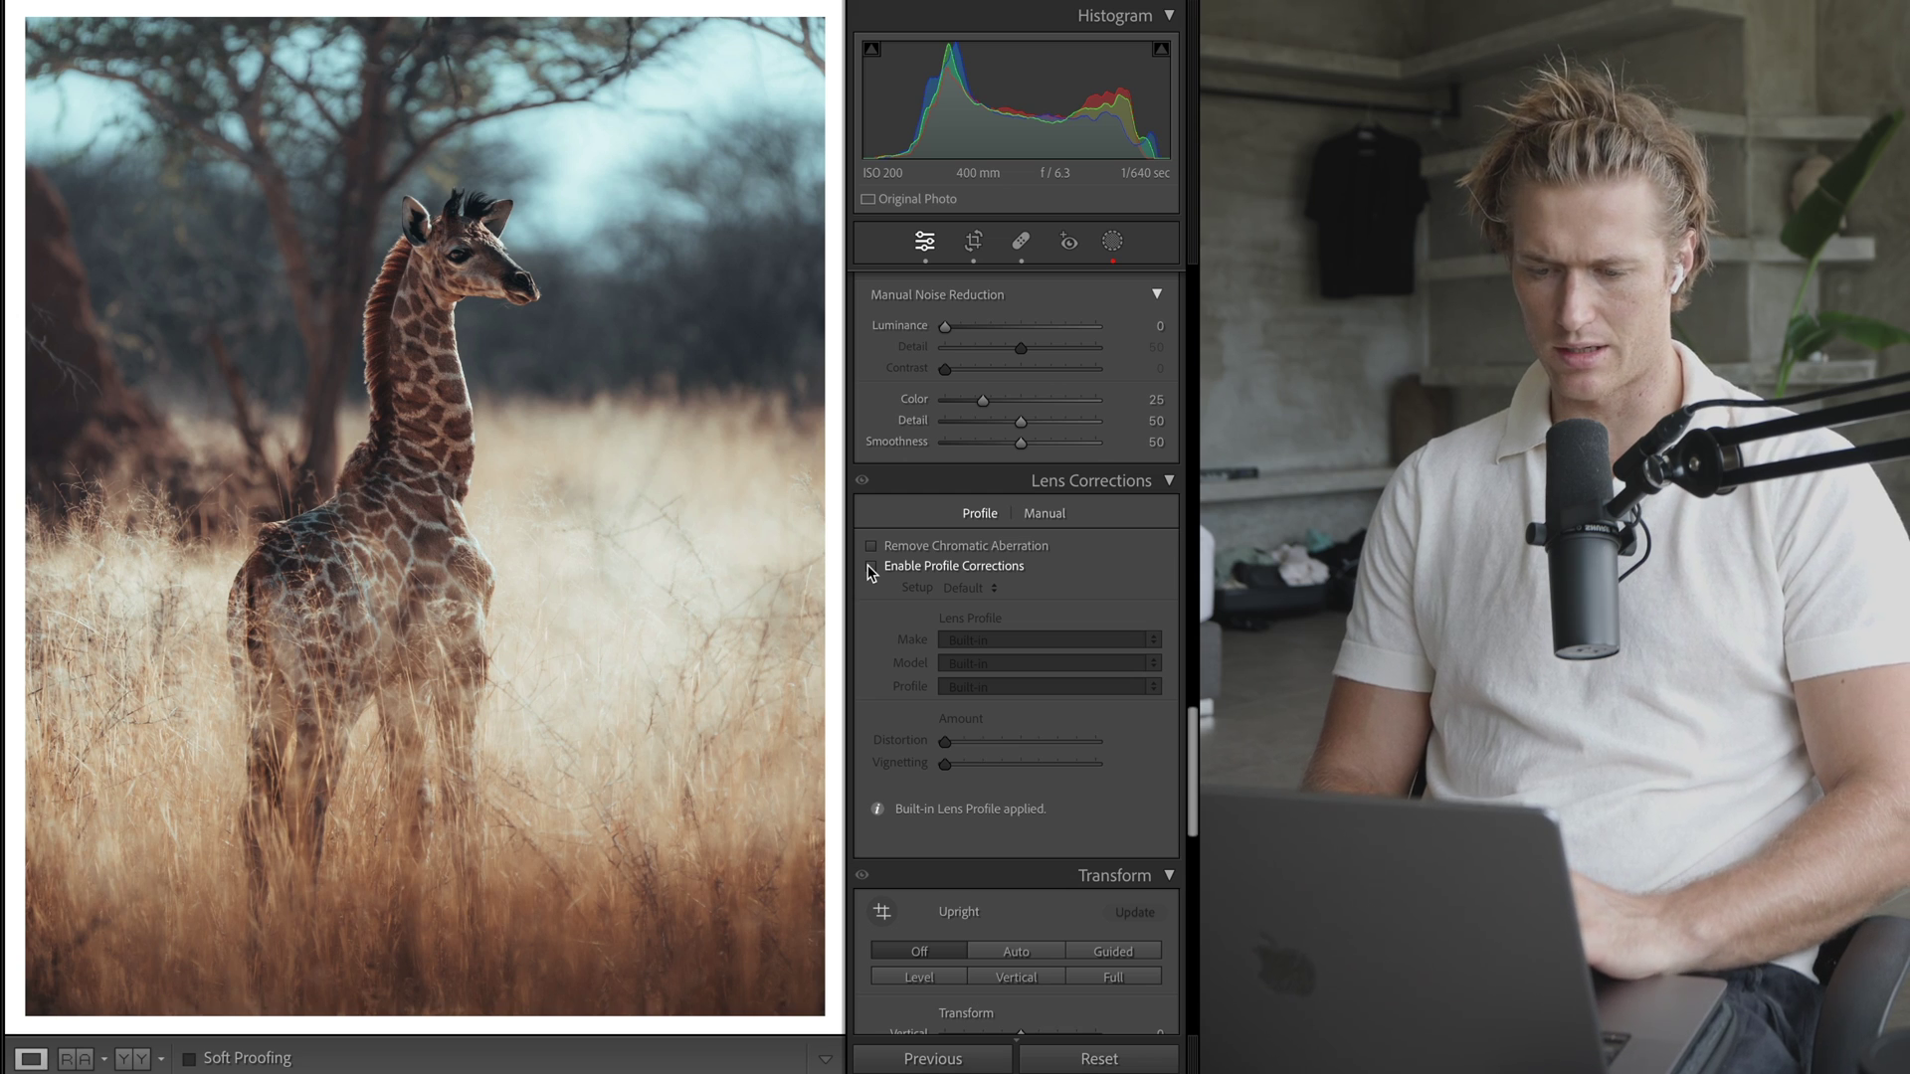
pyautogui.scroll(5, 1037, 545)
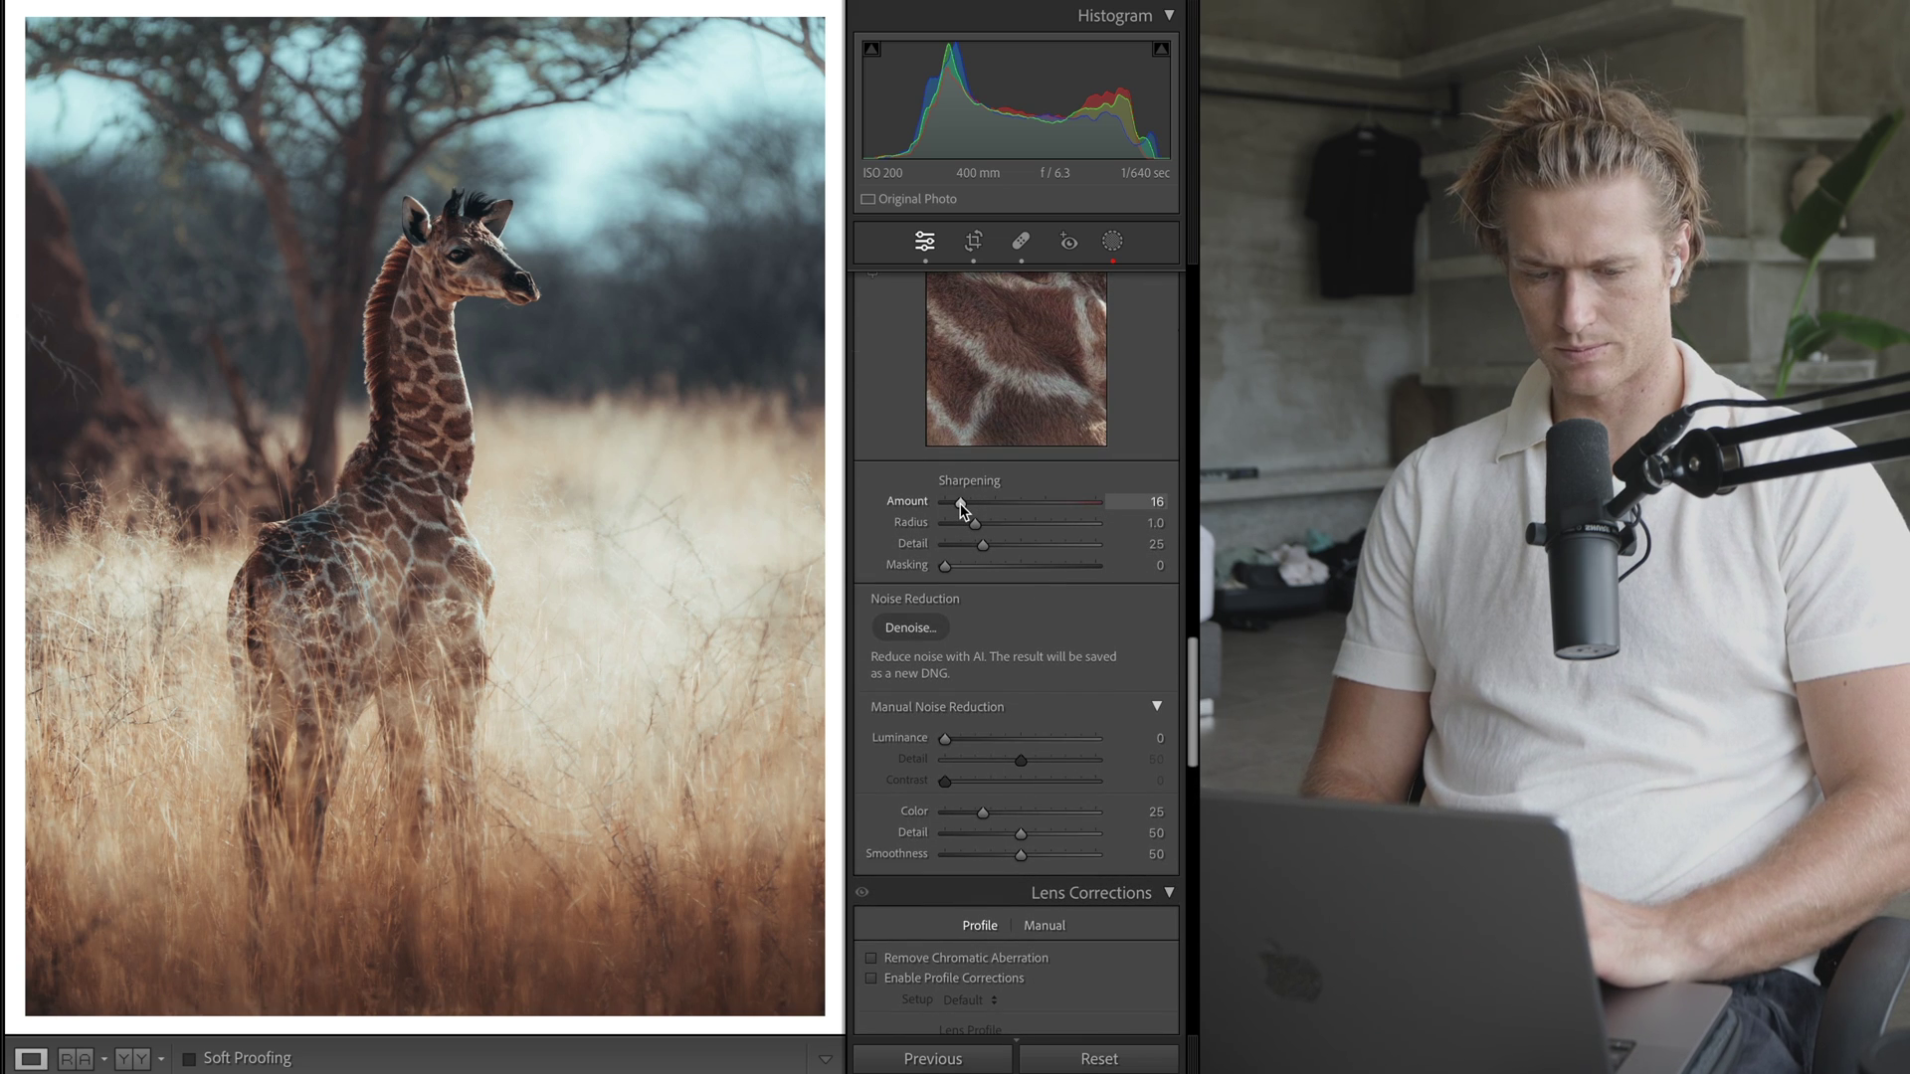
pyautogui.moveTo(970, 513); pyautogui.dragTo(972, 512)
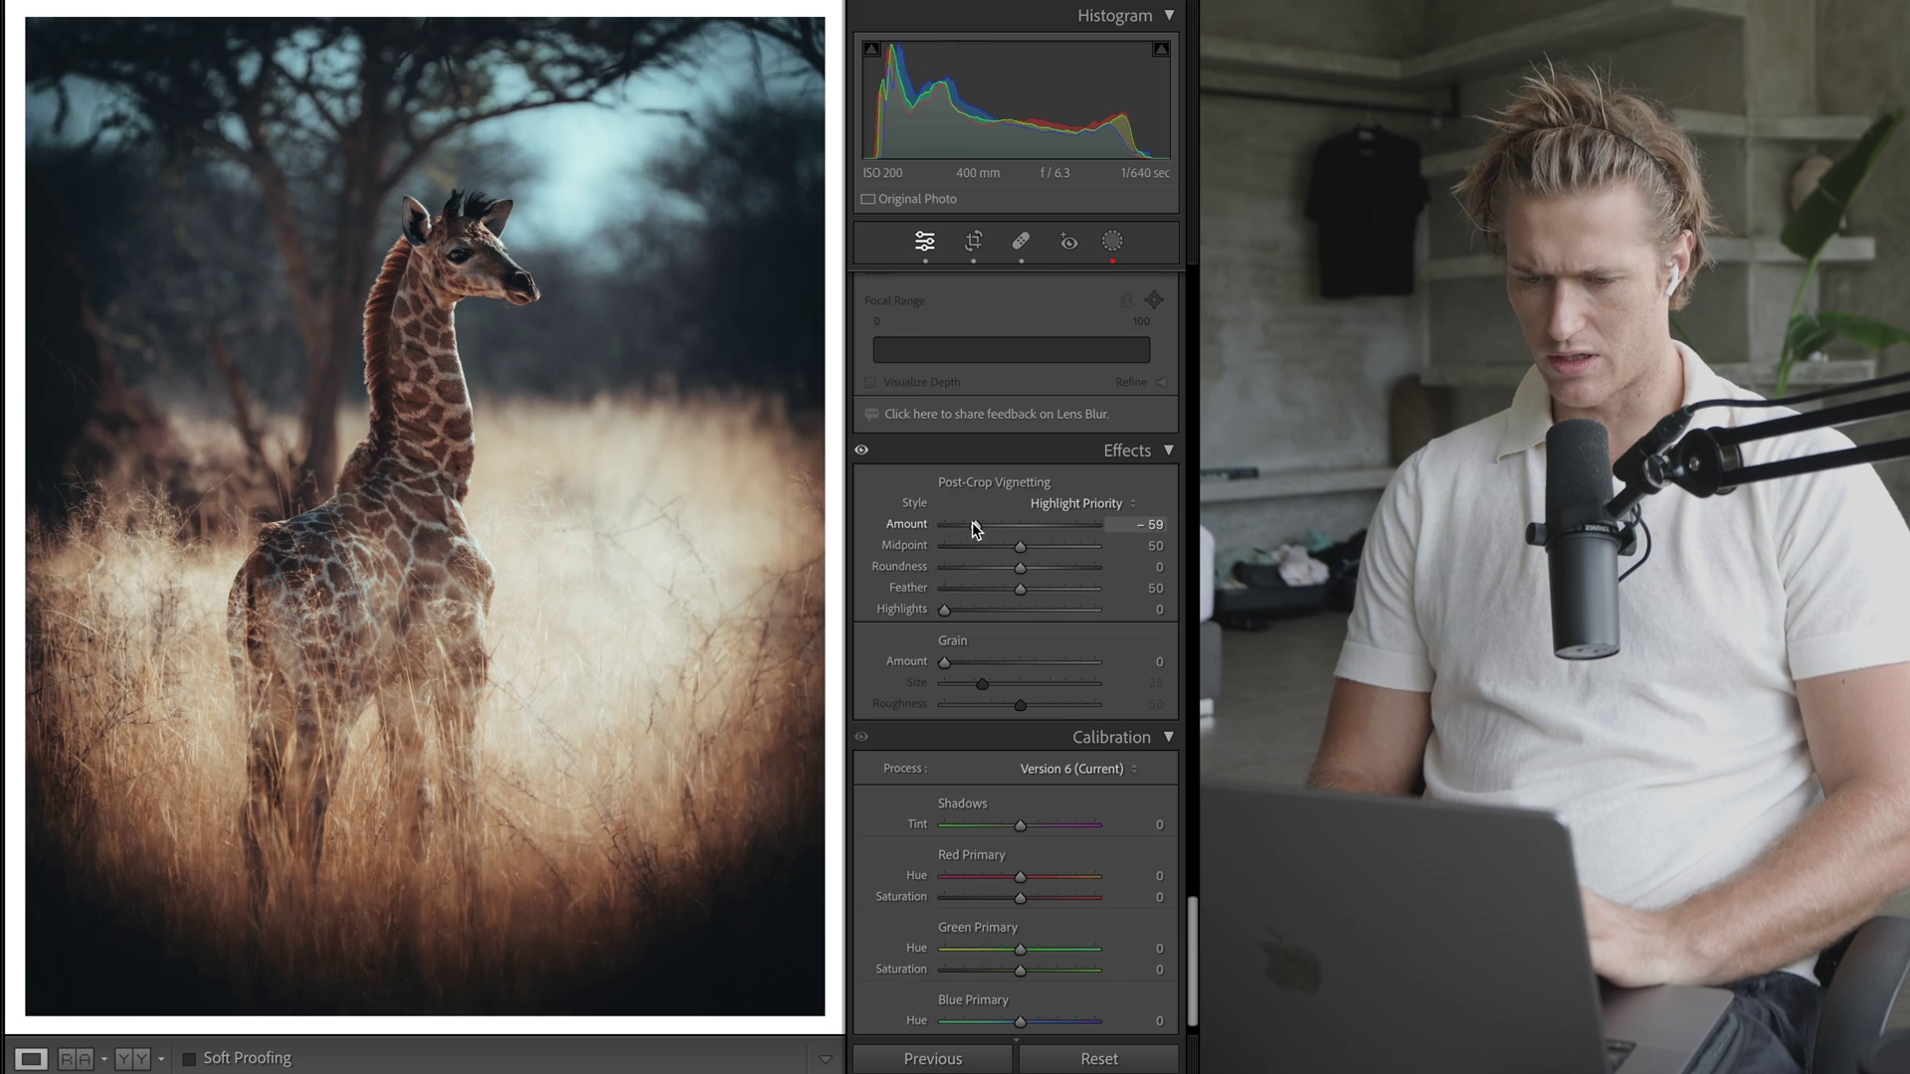
pyautogui.moveTo(976, 528); pyautogui.dragTo(1012, 525)
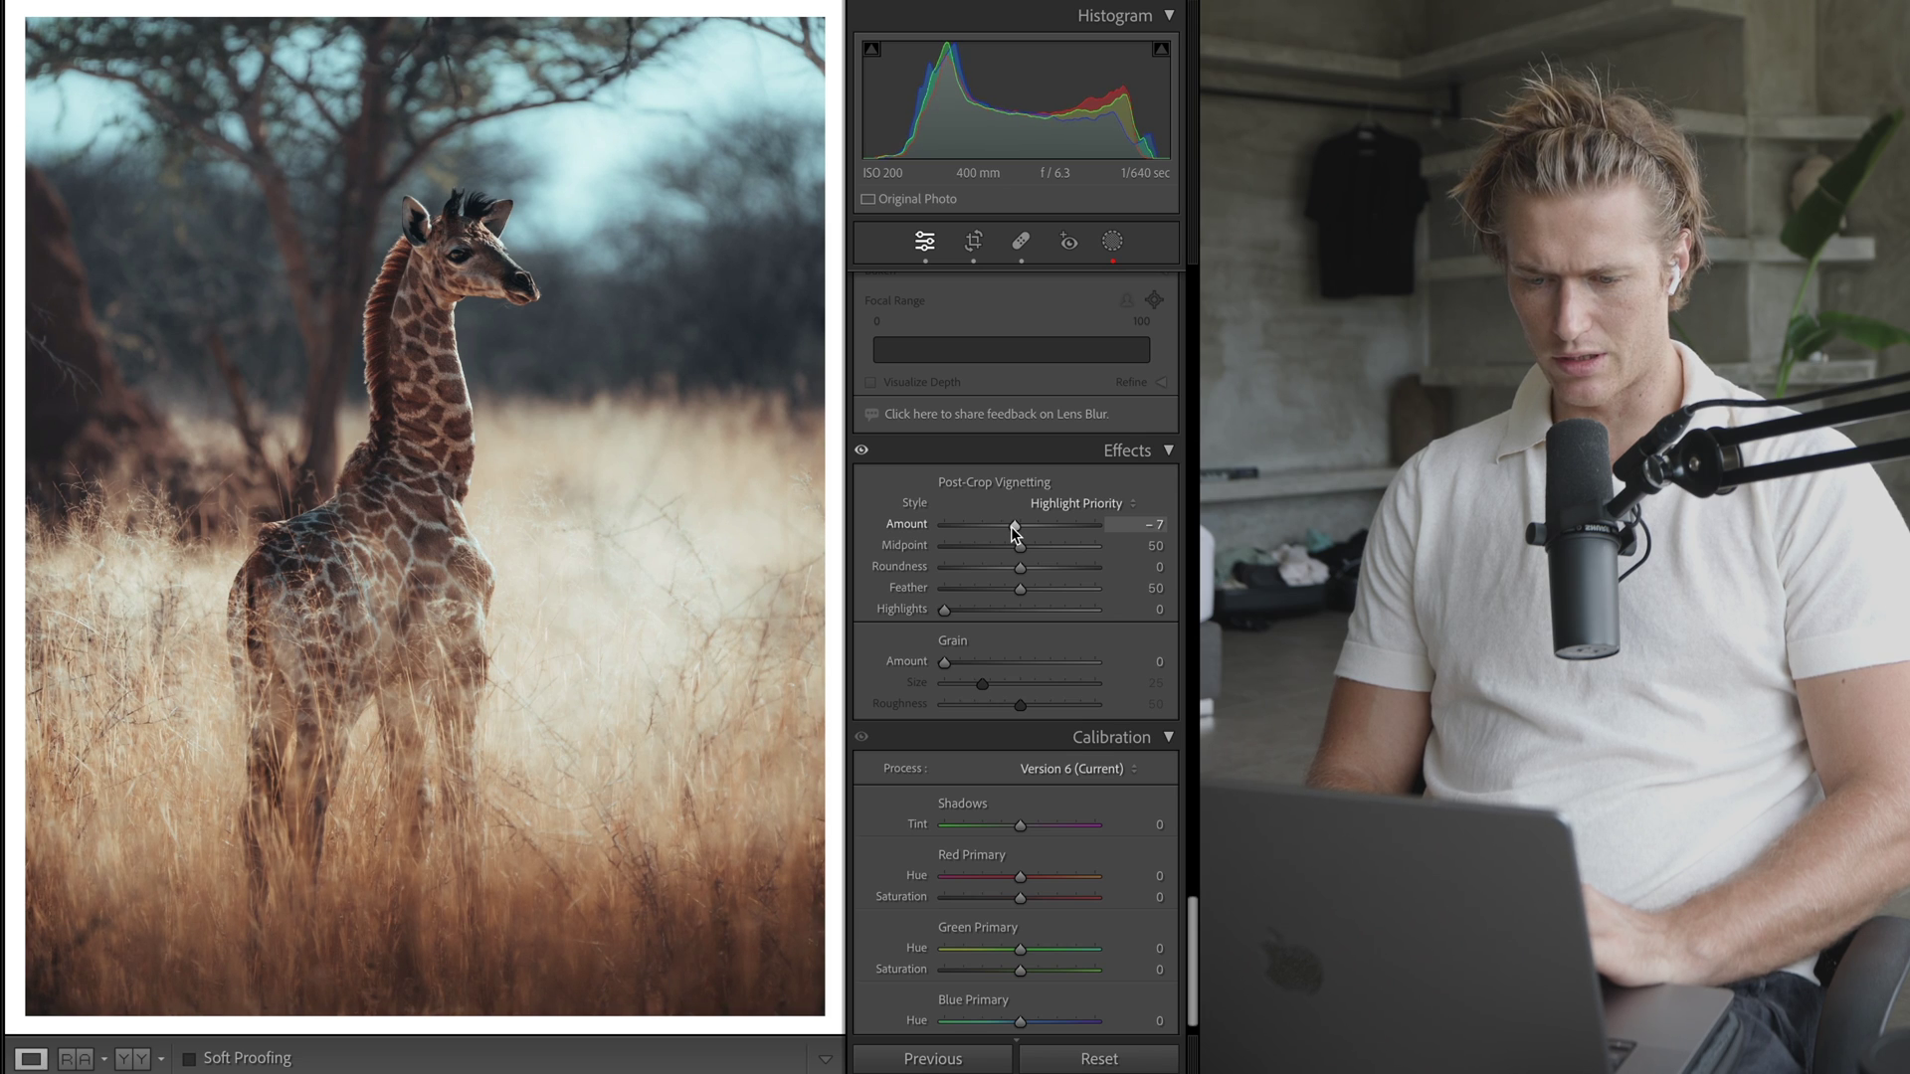
# - Try a vignette Midpoint of 0 and a rounder shape, reverting both
pyautogui.moveTo(1025, 545); pyautogui.dragTo(772, 504)
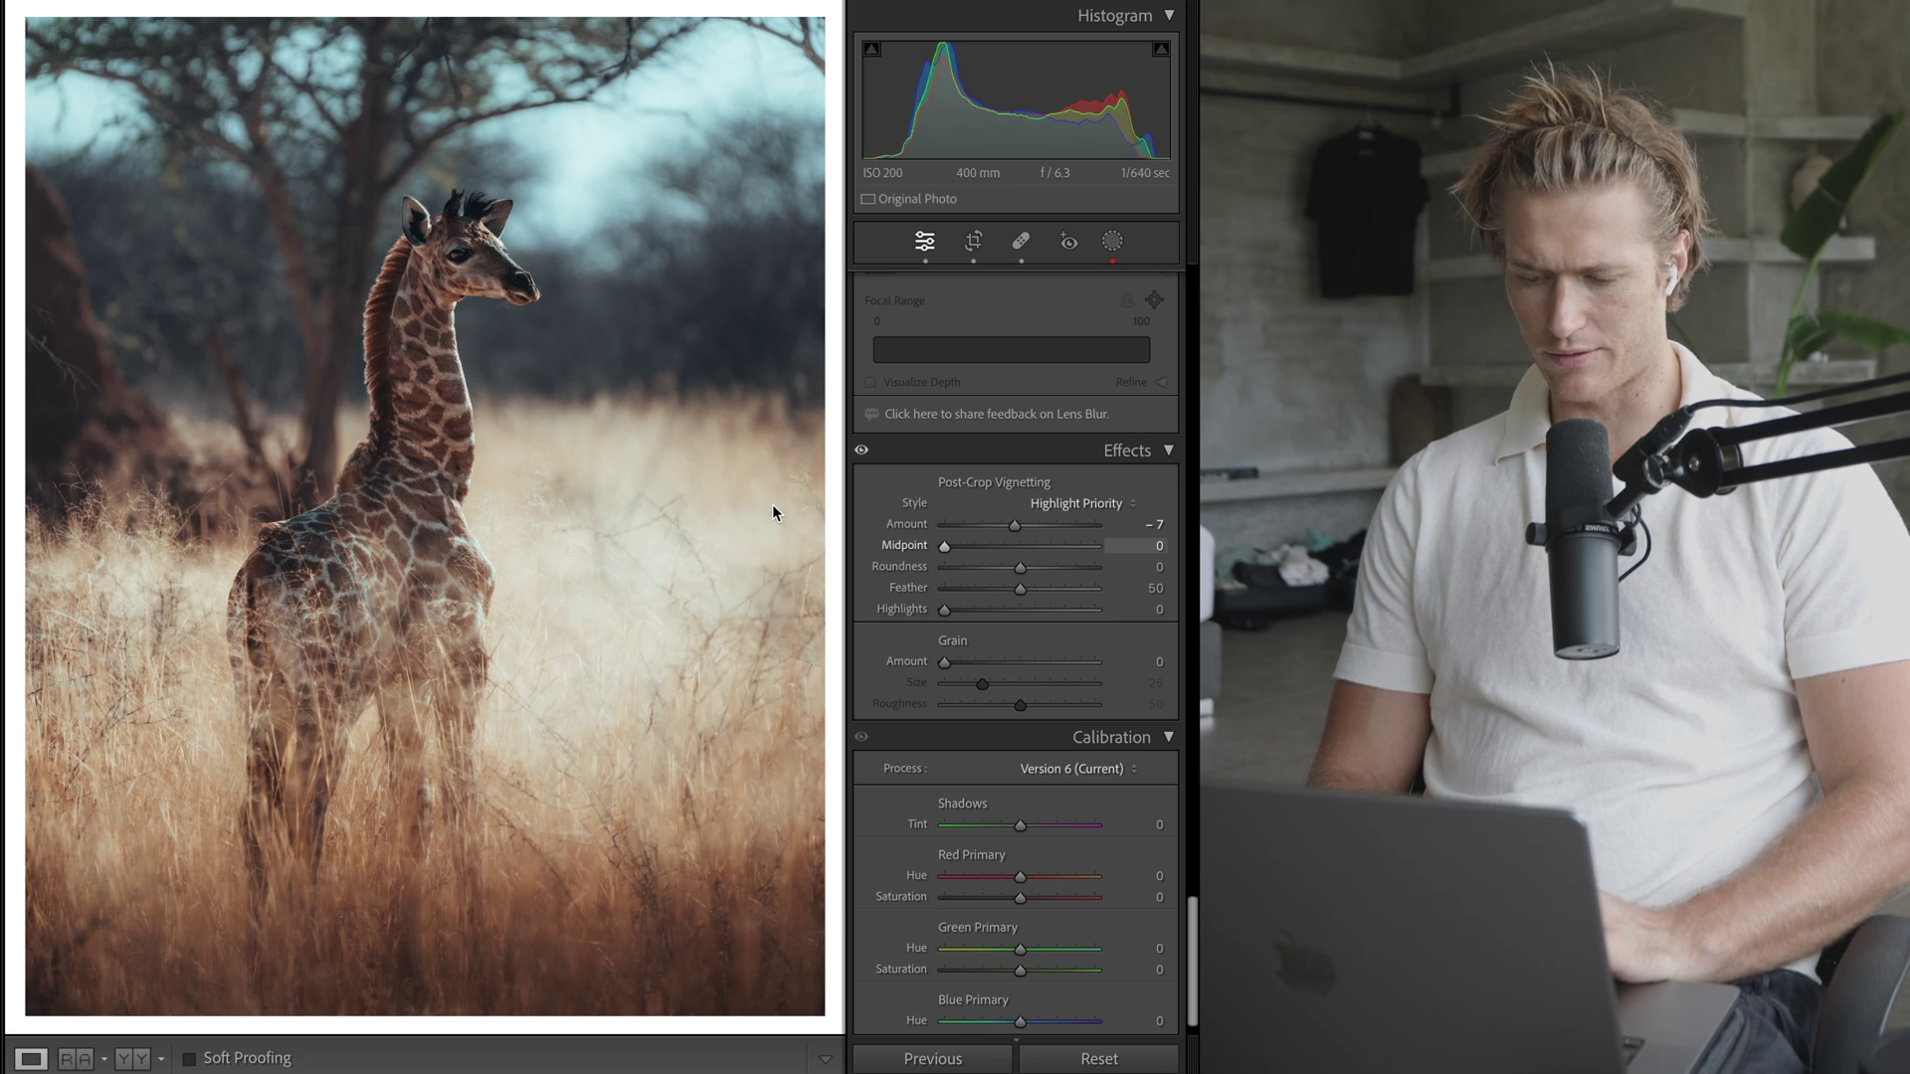
pyautogui.press('super+z')
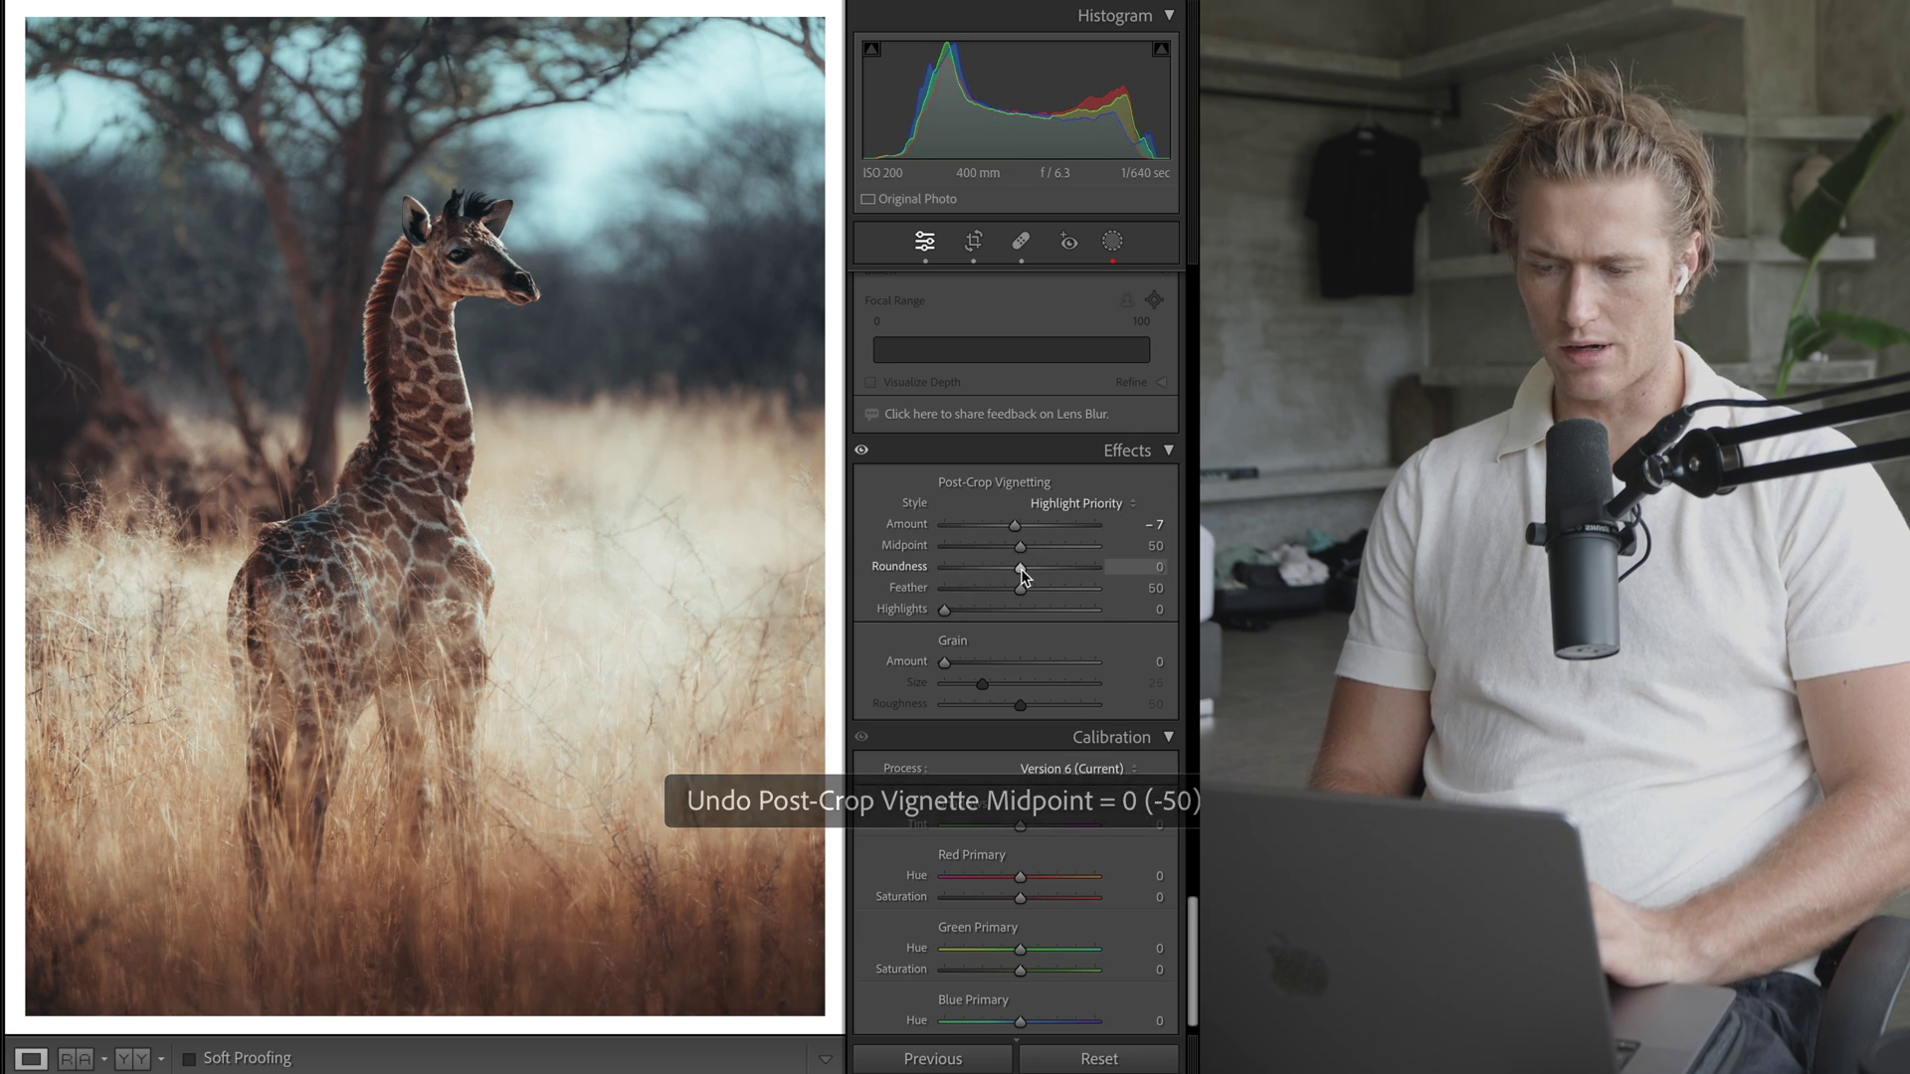
pyautogui.moveTo(1025, 575); pyautogui.dragTo(1043, 579)
pyautogui.press('super+z')
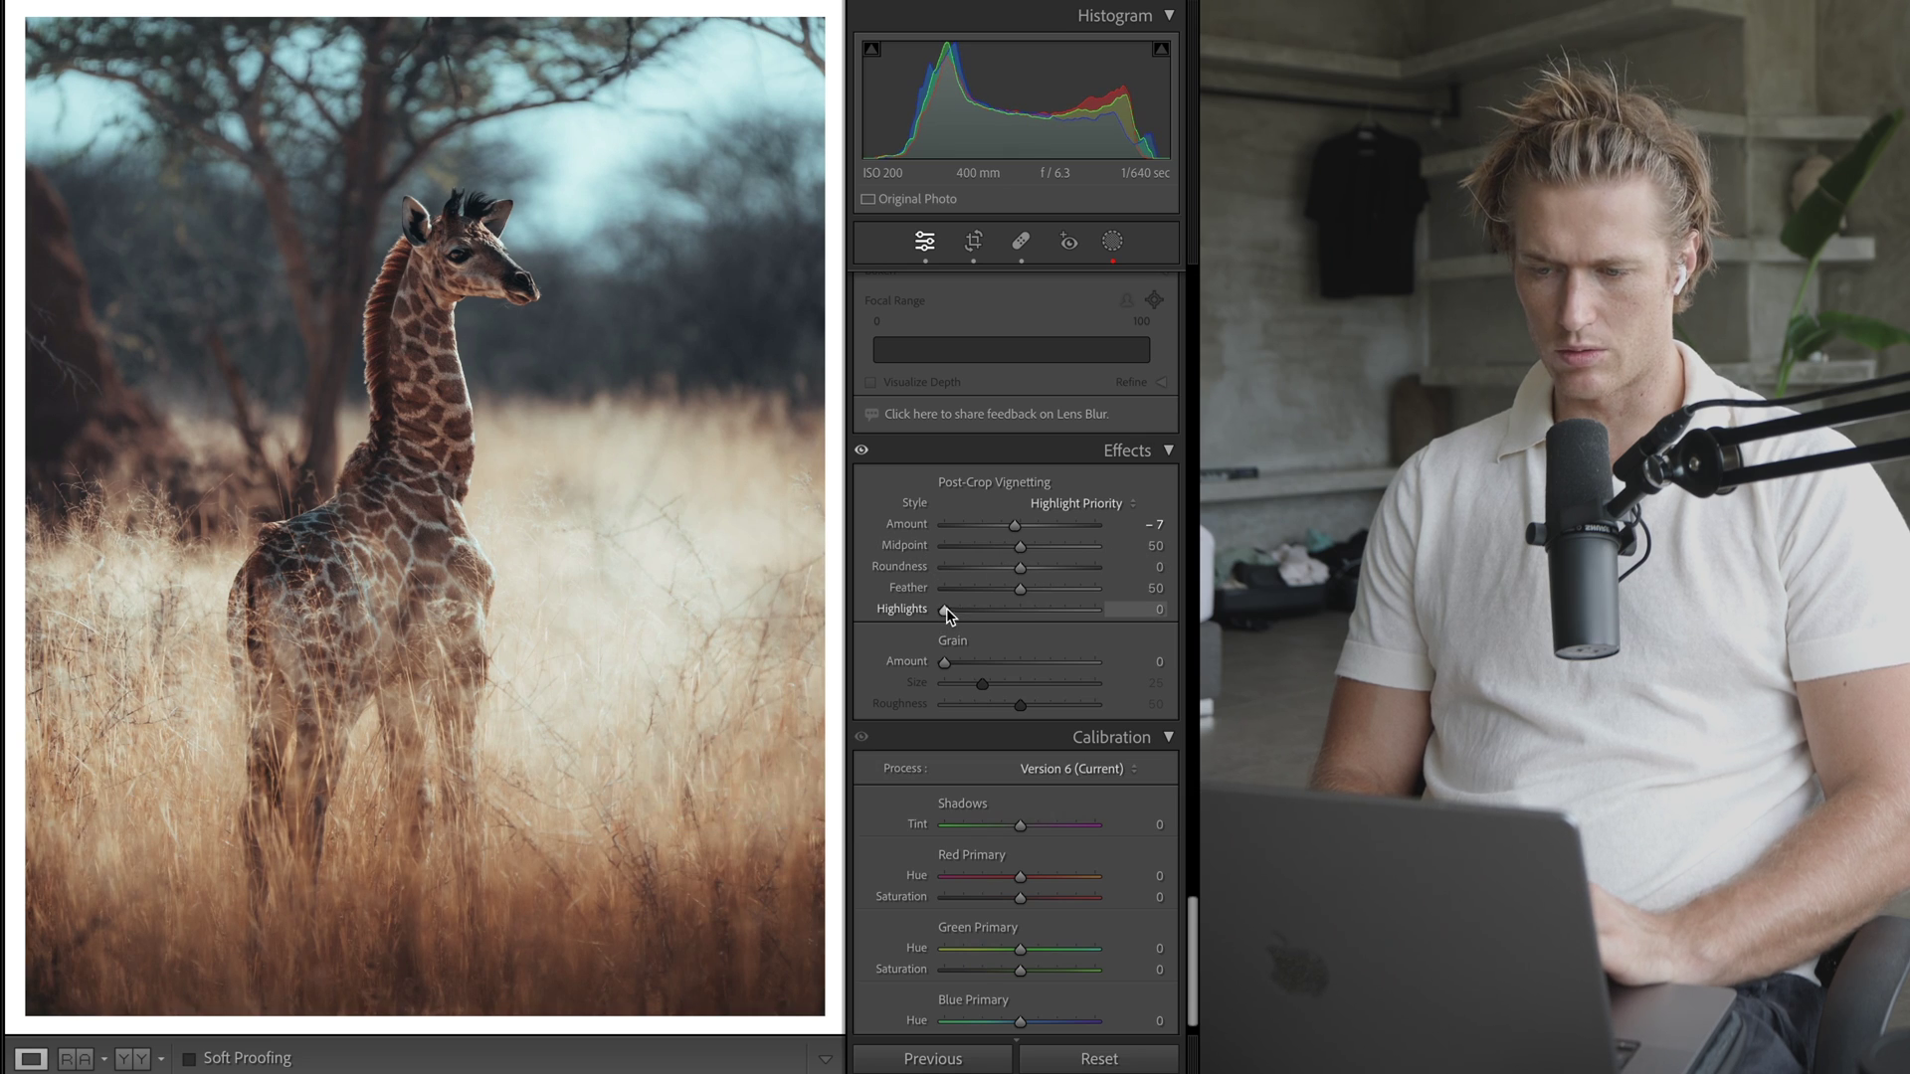
# - Test a stronger amount, Highlights 0/100 and softer feather, undoing each to keep Amount -7
pyautogui.moveTo(1094, 609); pyautogui.dragTo(945, 609)
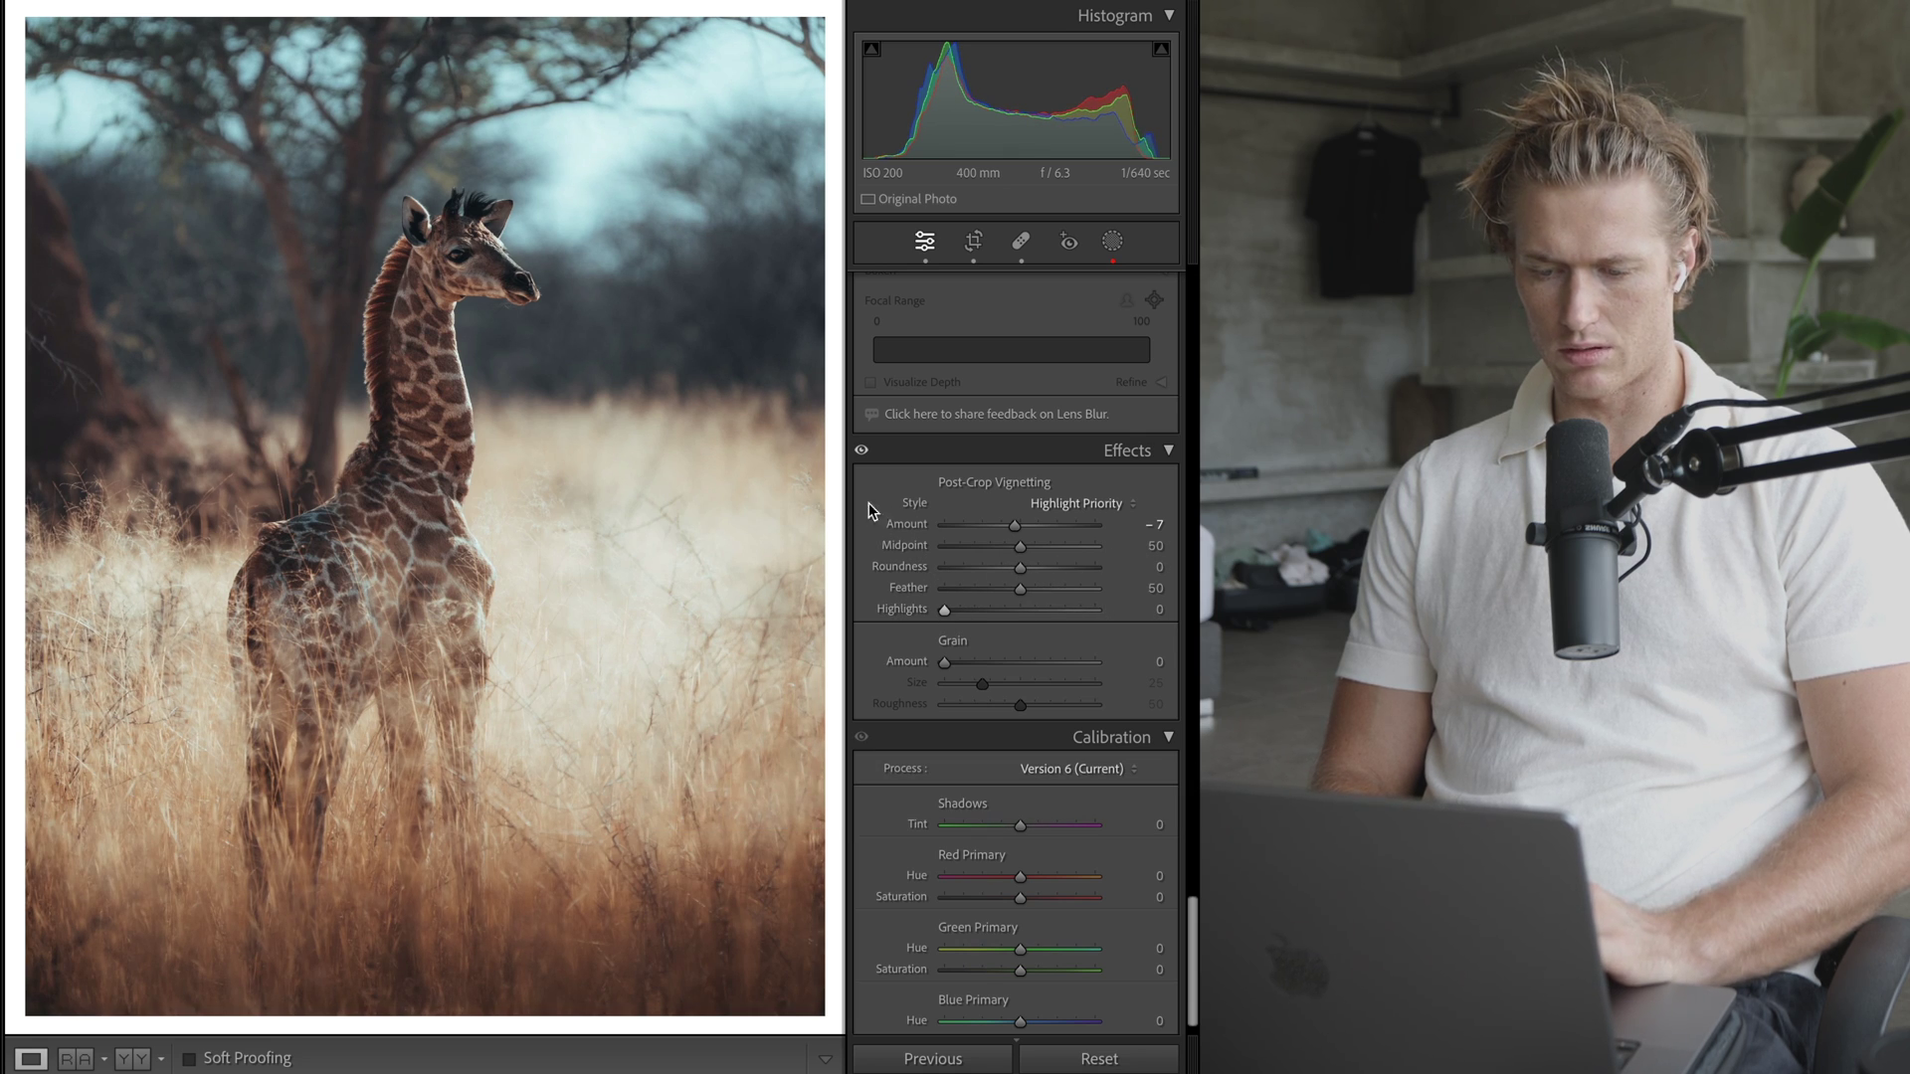
pyautogui.moveTo(1014, 524); pyautogui.dragTo(957, 521)
pyautogui.moveTo(945, 609); pyautogui.dragTo(1094, 609)
pyautogui.press('super+z')
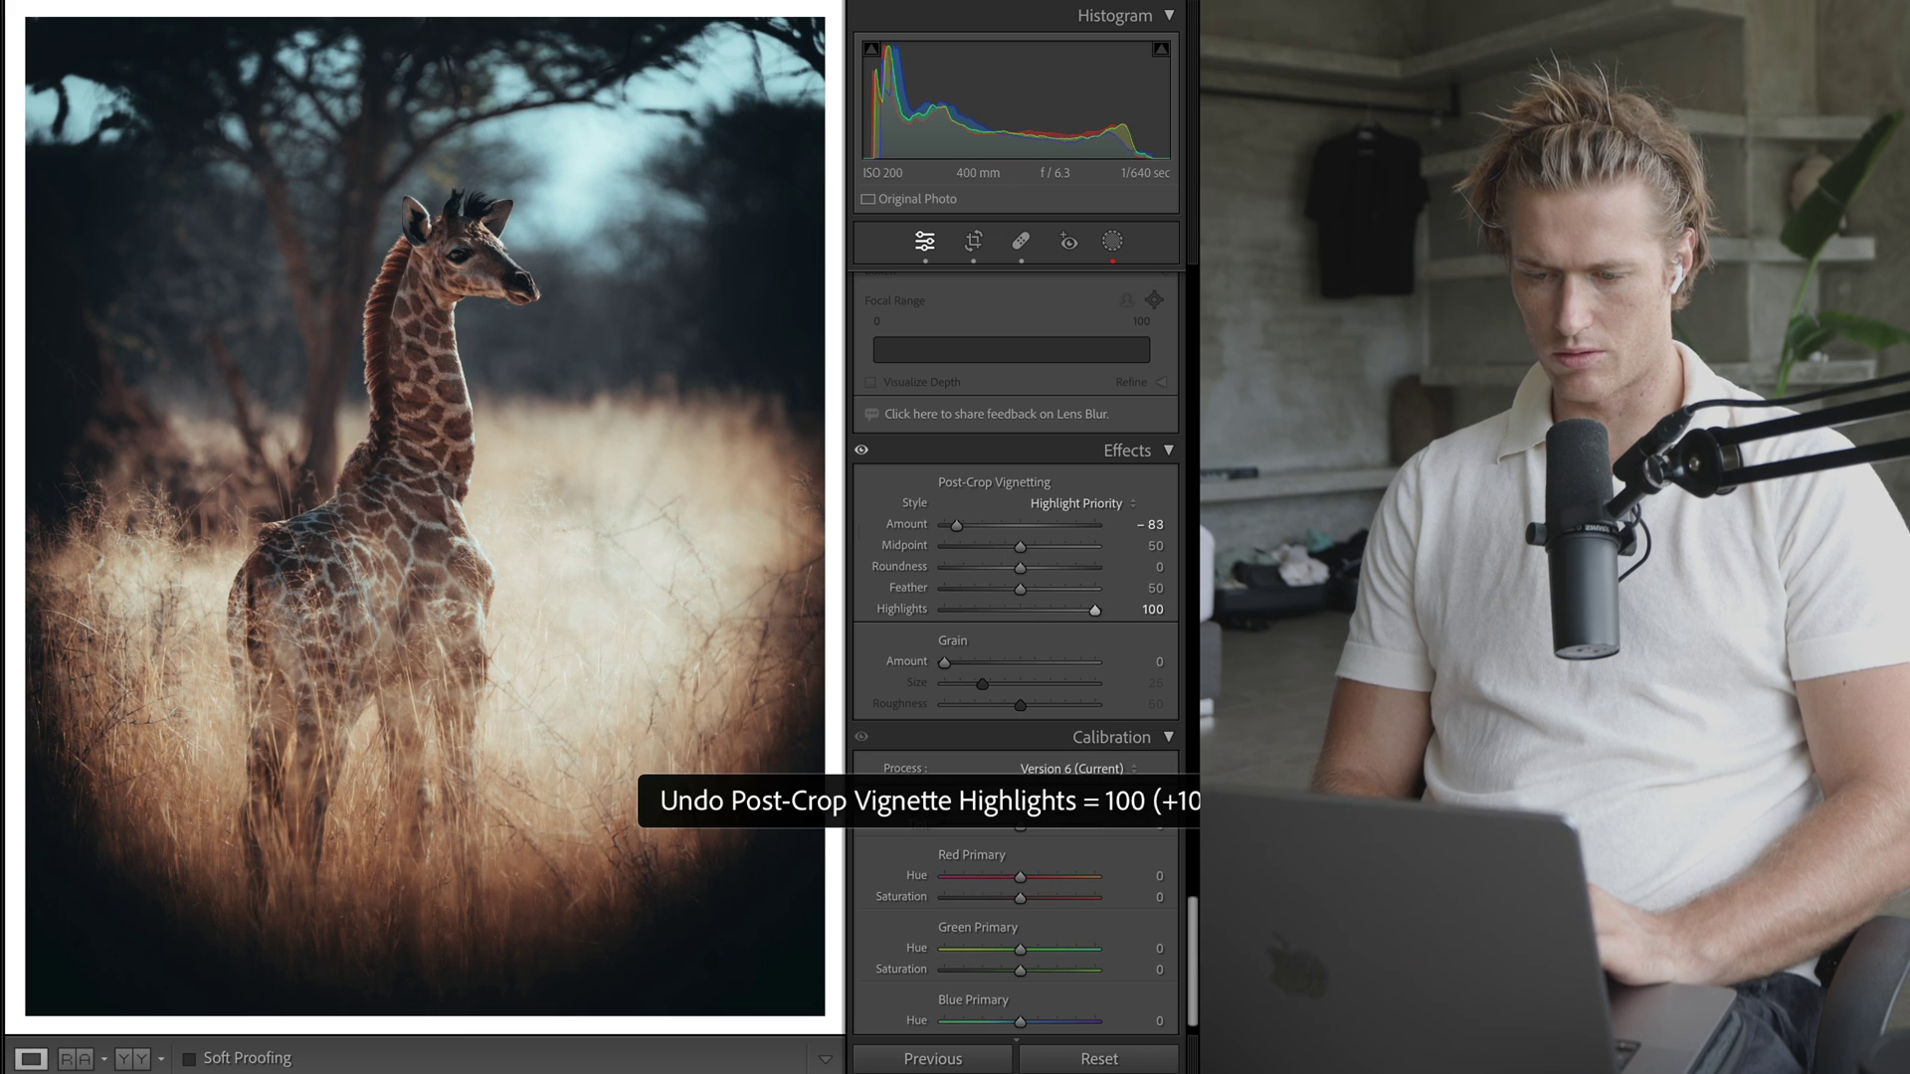
pyautogui.press('super+z')
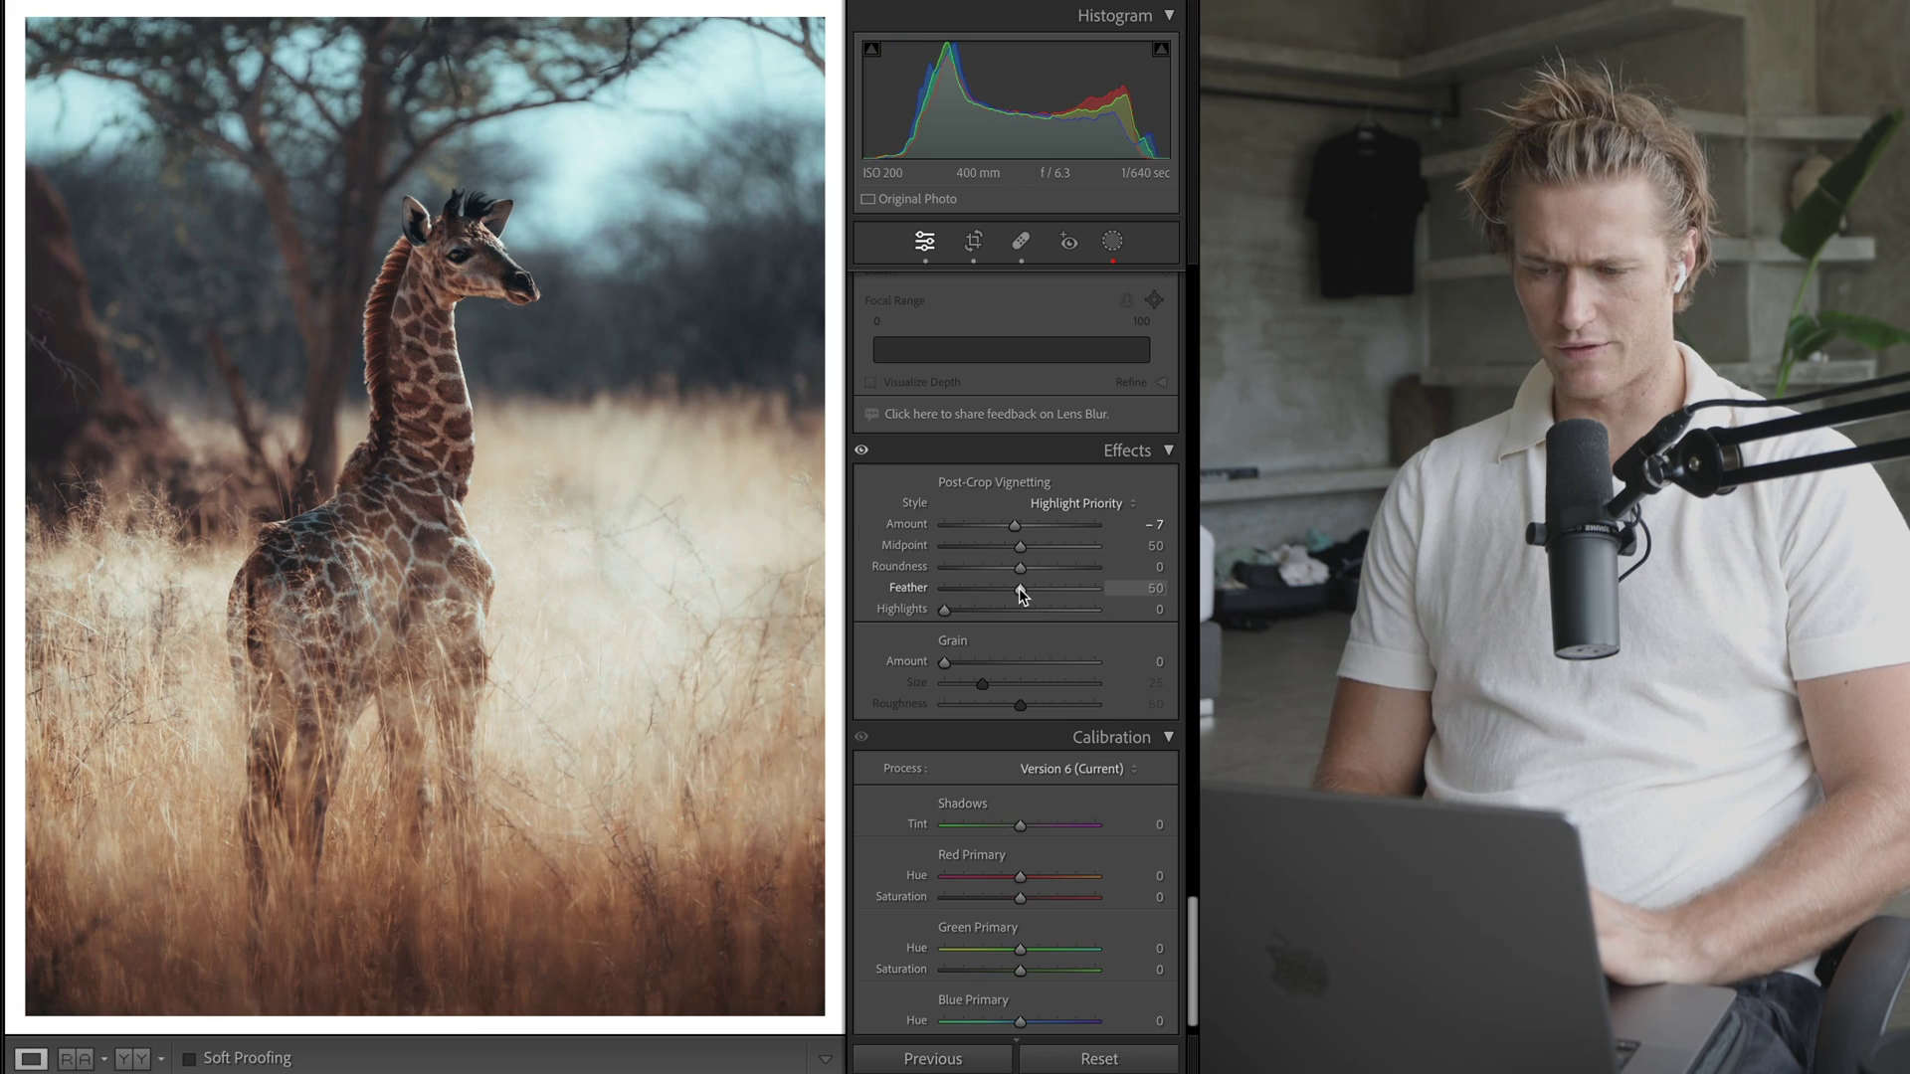
pyautogui.moveTo(1020, 588); pyautogui.dragTo(1095, 588)
pyautogui.press('super+z')
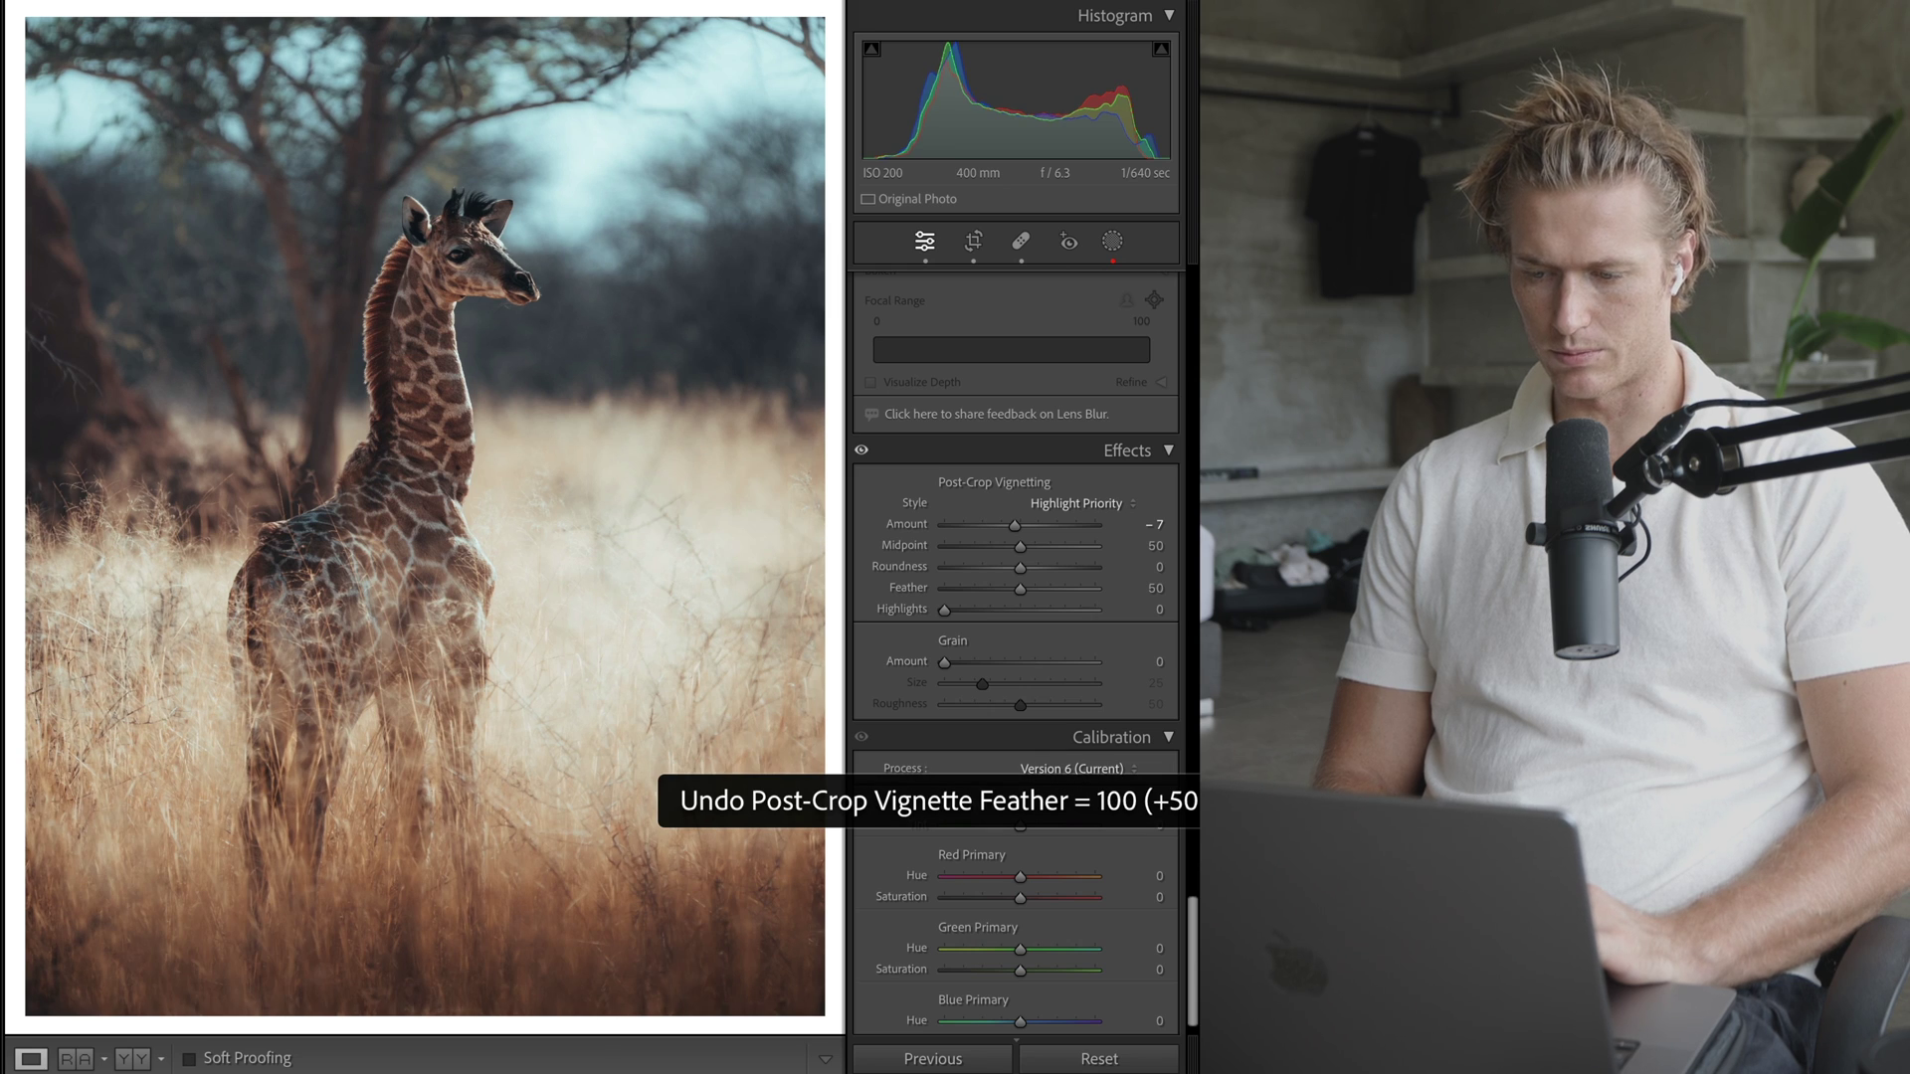
pyautogui.scroll(-1, 1083, 584)
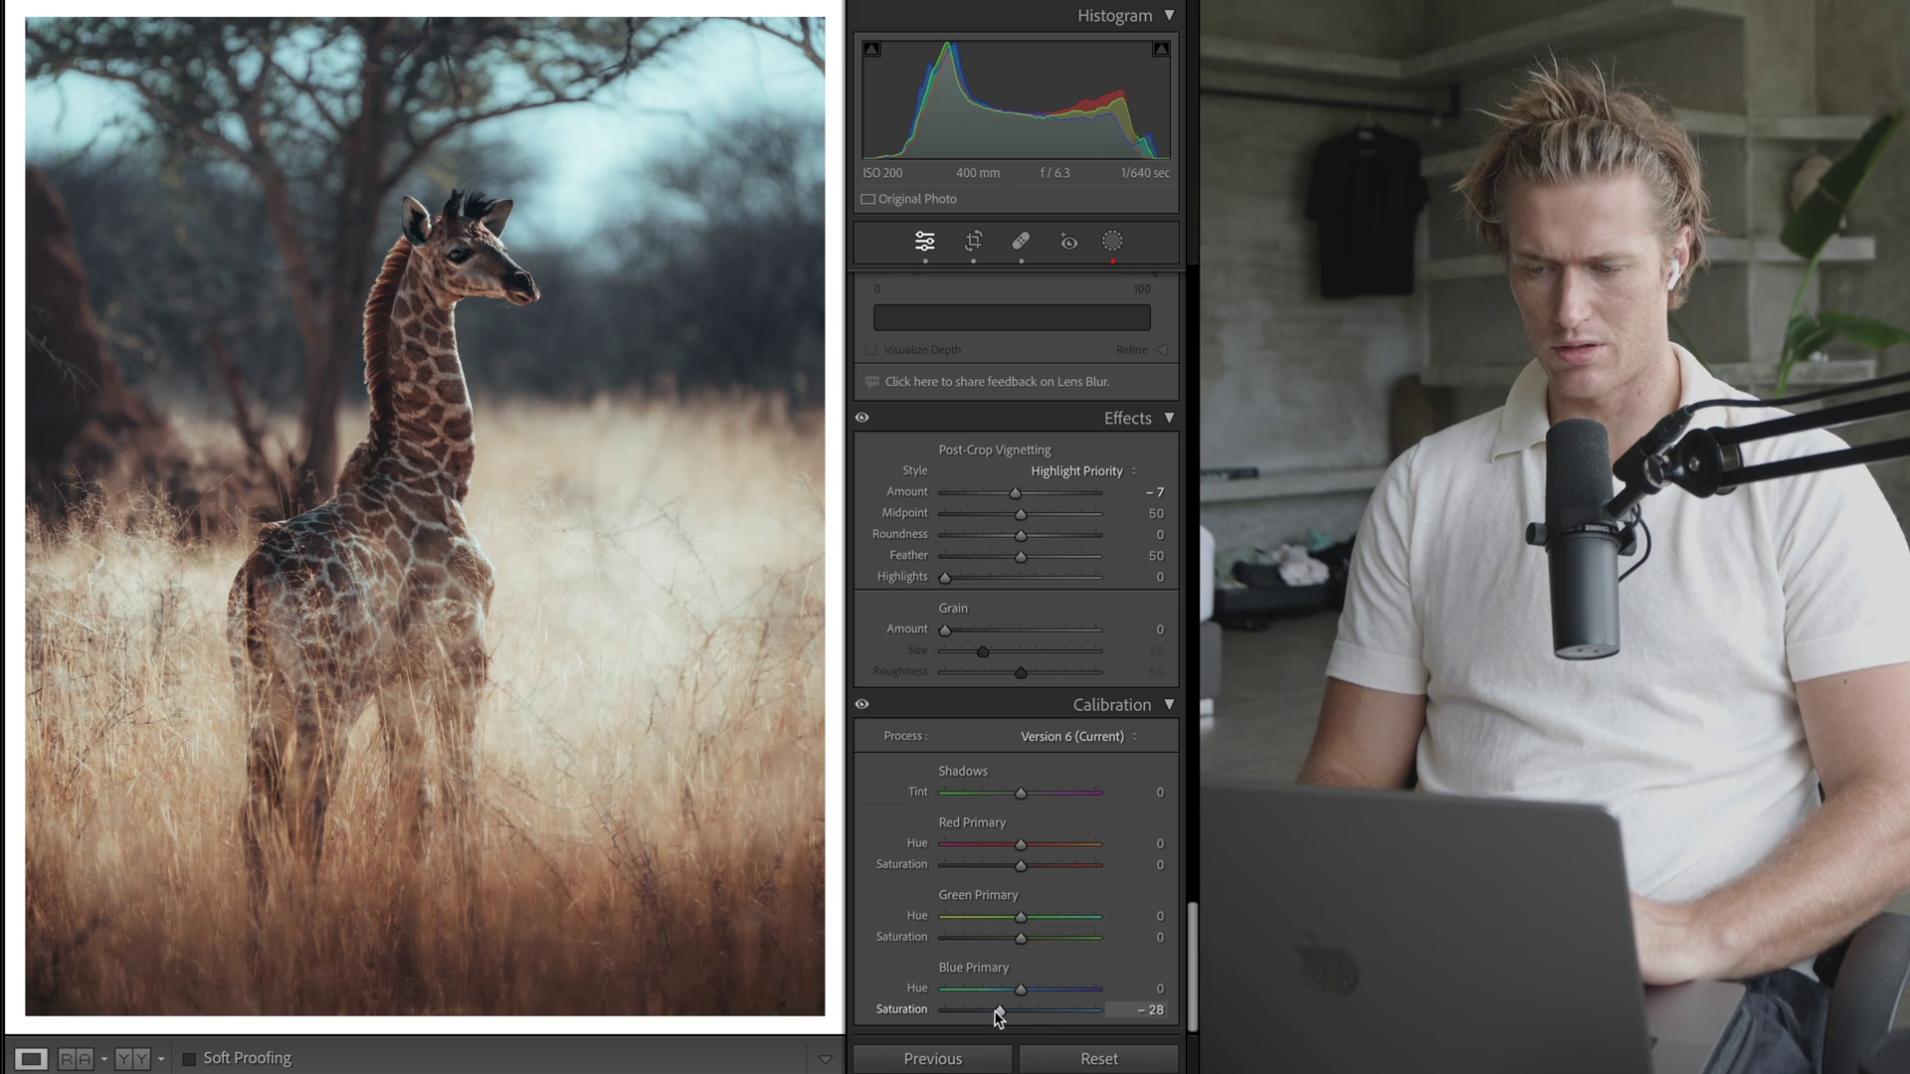
# - Set Calibration Blue Primary Saturation to -5 and compare with the panel disabled
pyautogui.moveTo(999, 1015); pyautogui.dragTo(1017, 1011)
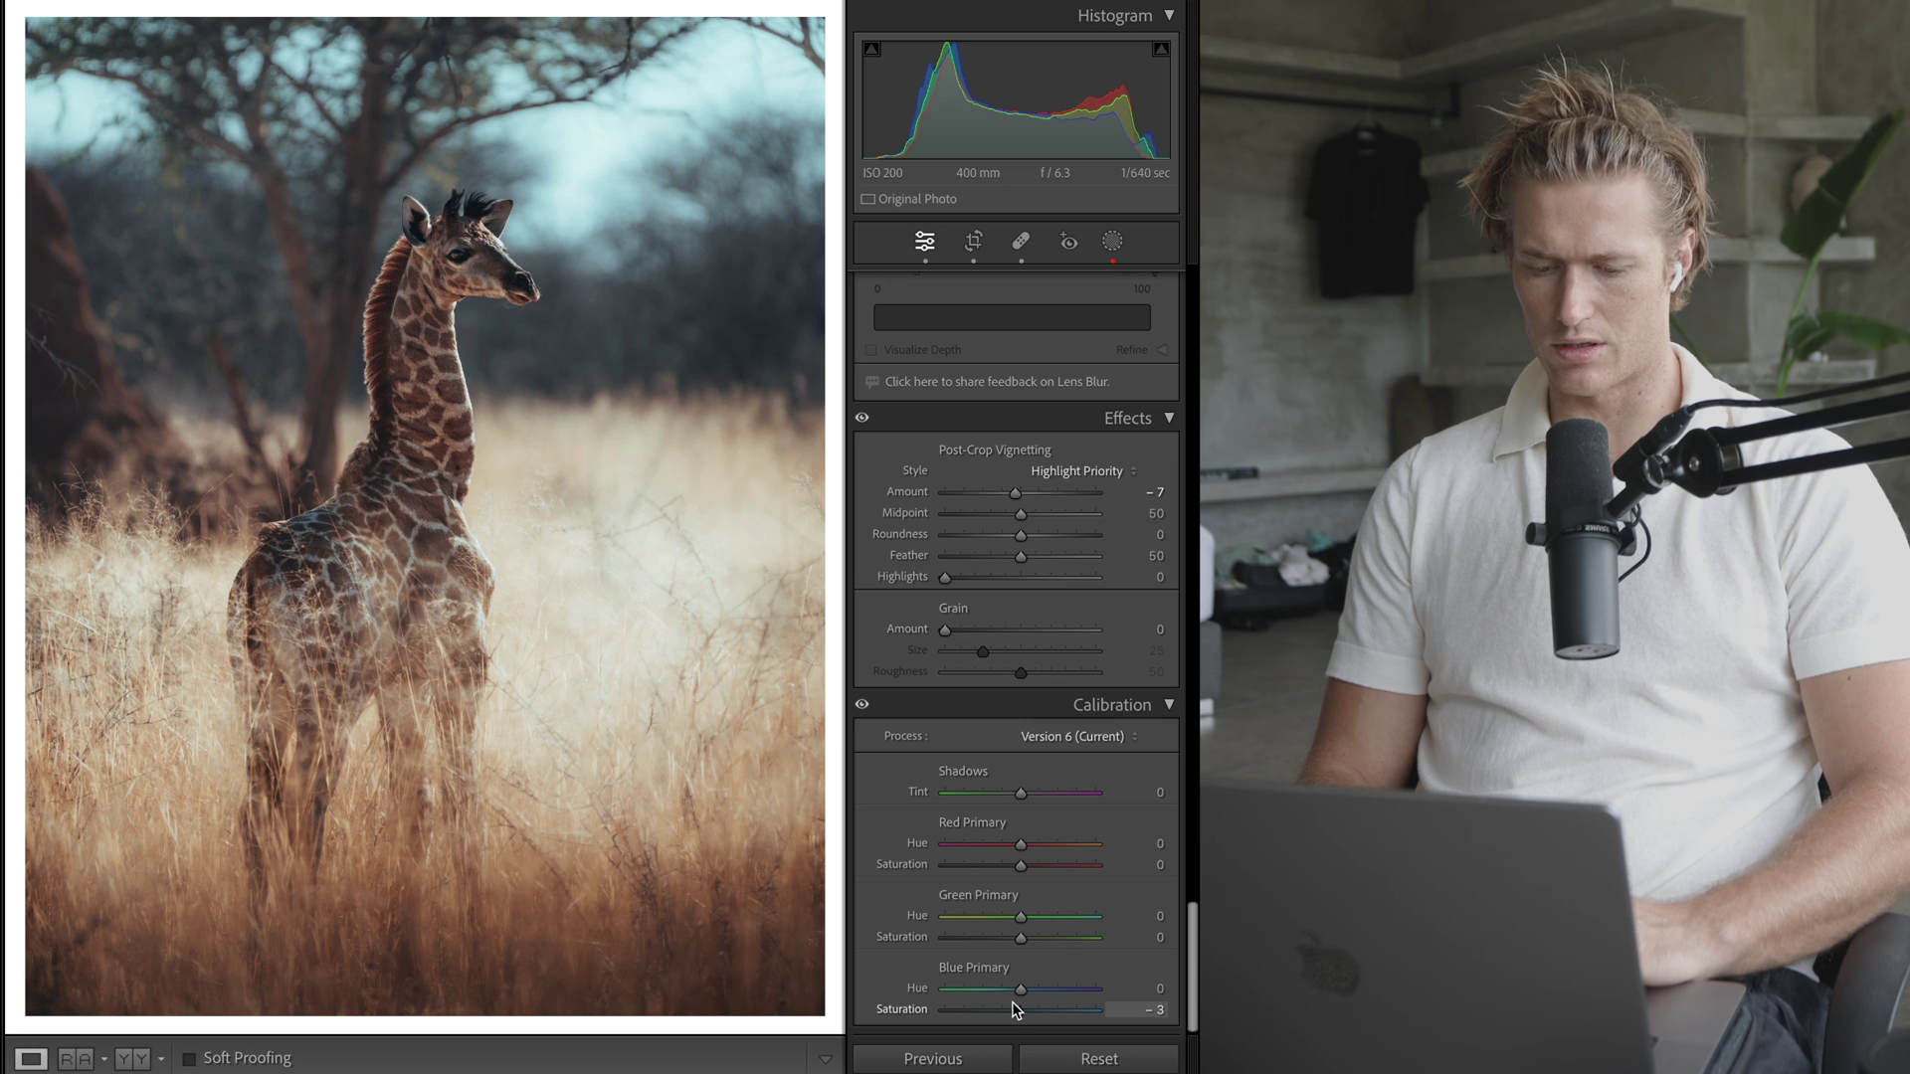
pyautogui.moveTo(1013, 1010); pyautogui.dragTo(1011, 1009)
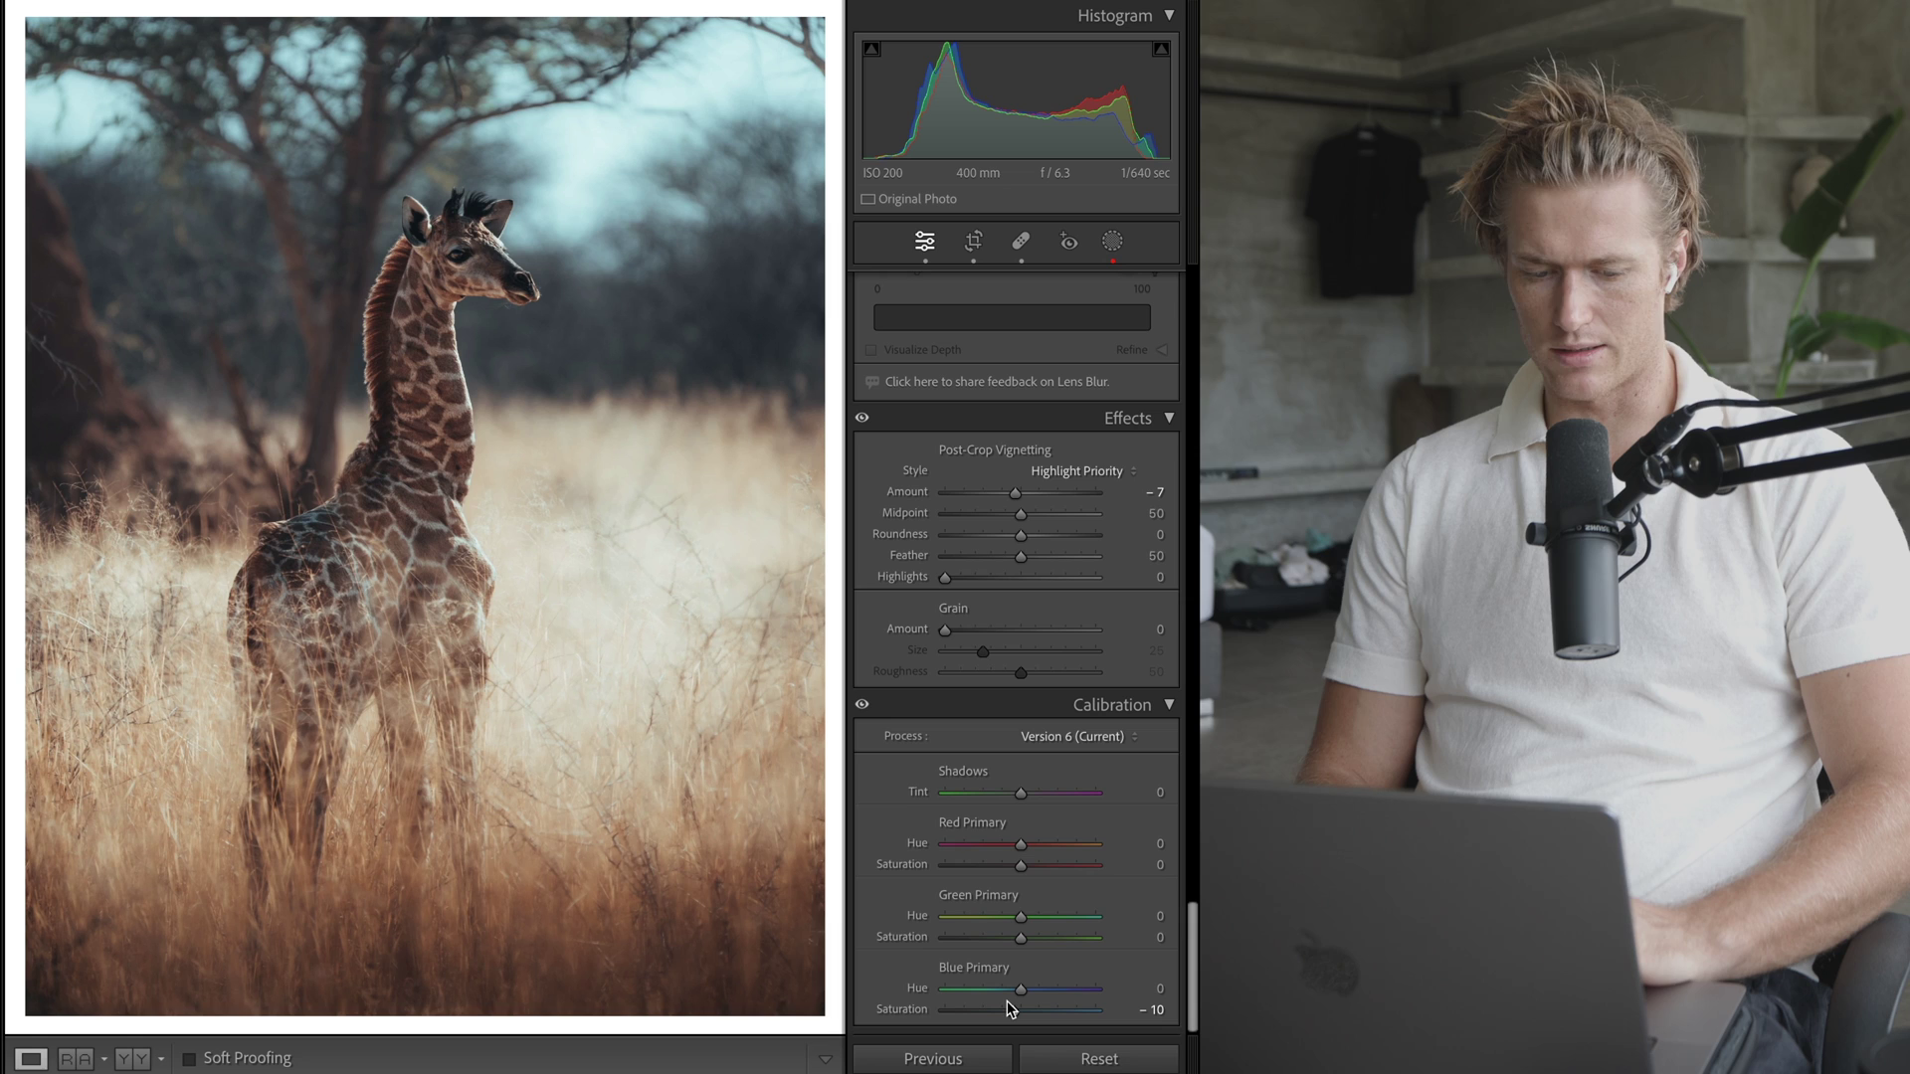
pyautogui.moveTo(1011, 1009); pyautogui.dragTo(1013, 1015)
pyautogui.click(862, 704)
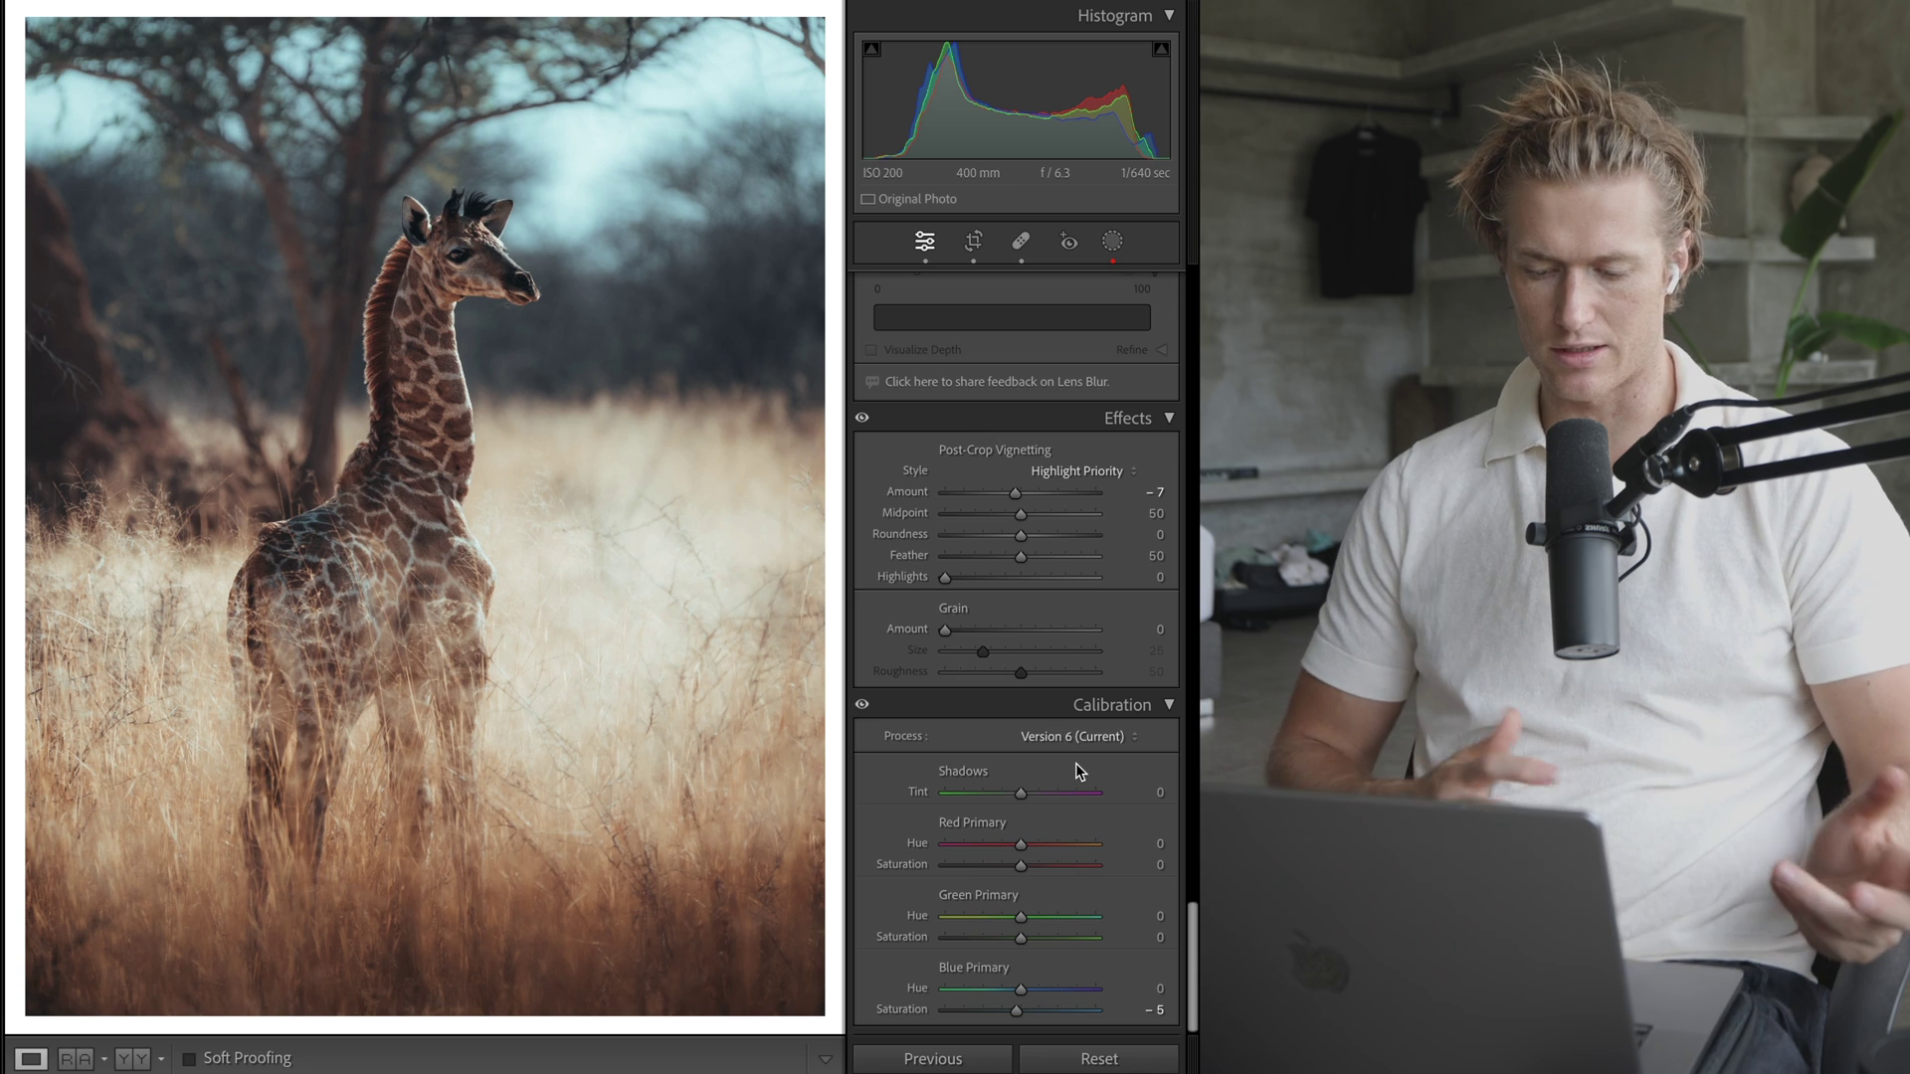
pyautogui.scroll(5, 1025, 776)
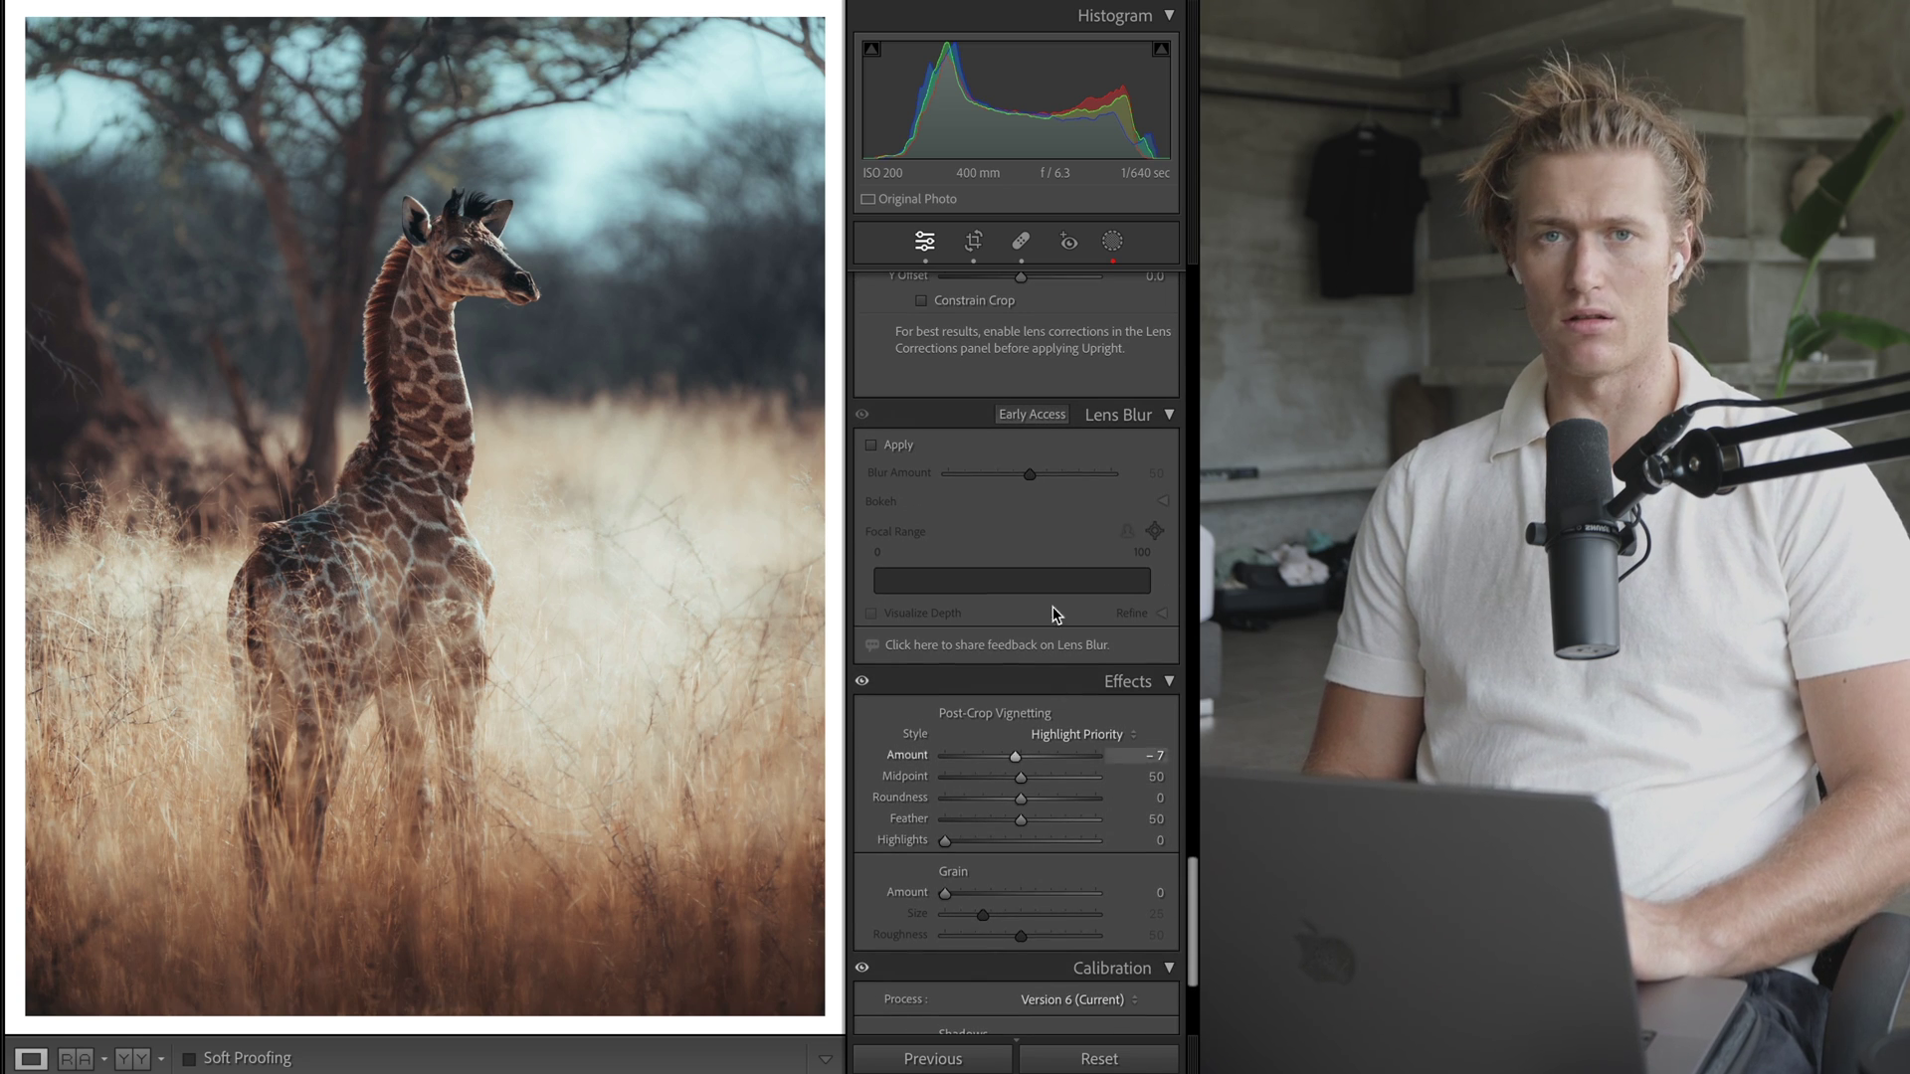
pyautogui.scroll(12, 1039, 701)
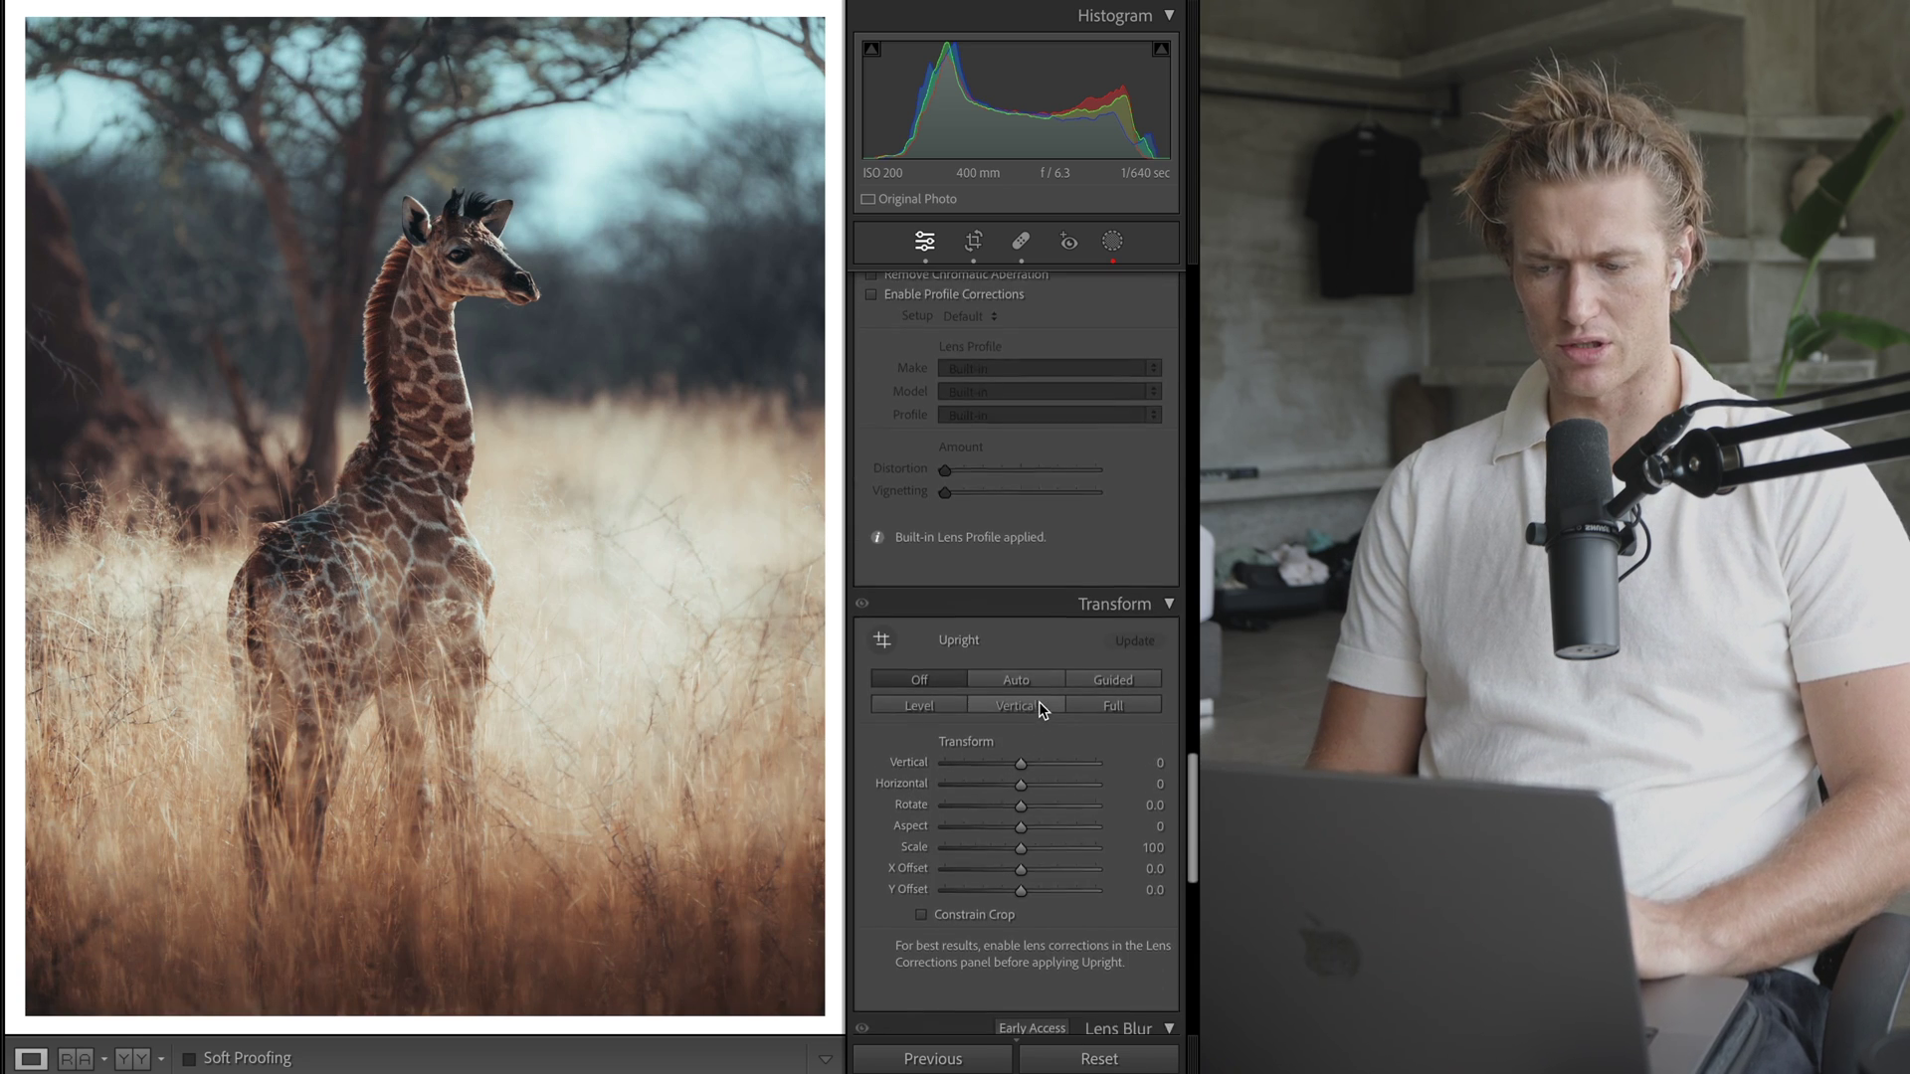
pyautogui.scroll(20, 1039, 702)
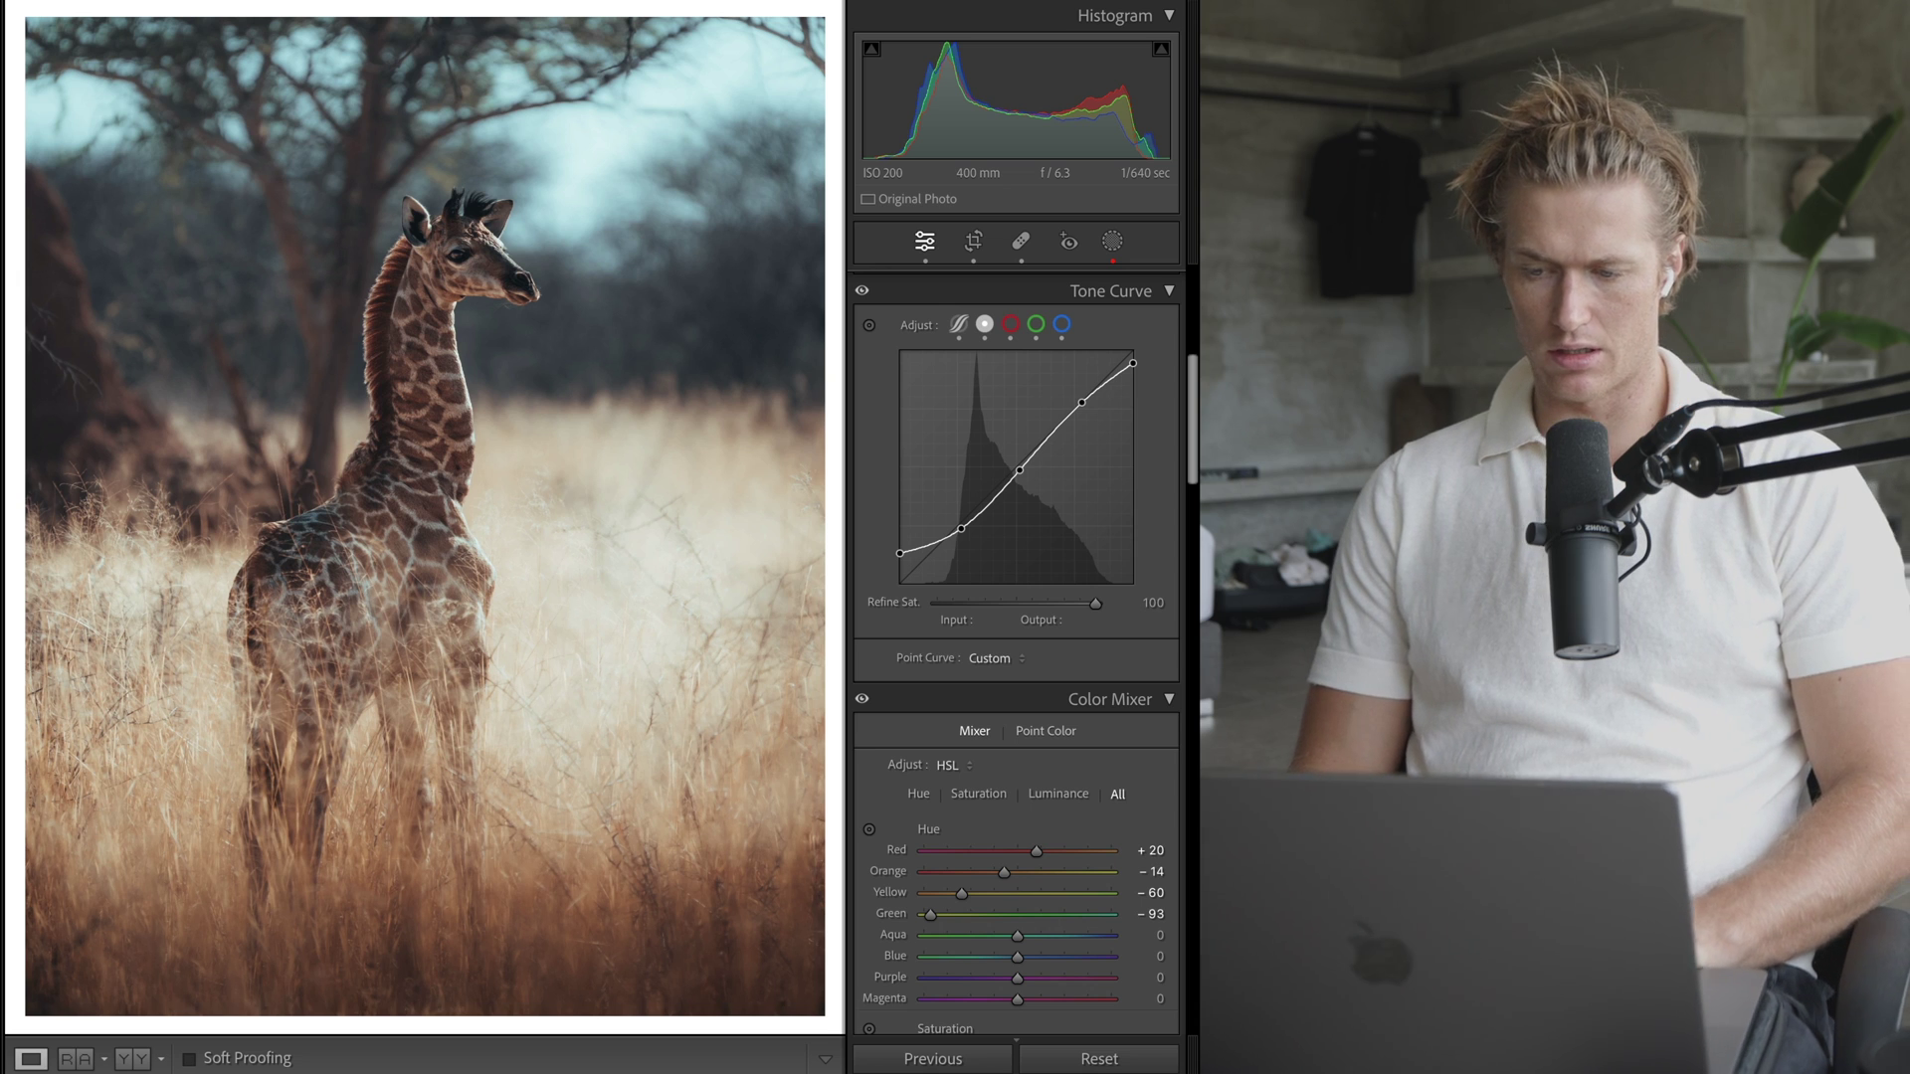
pyautogui.scroll(10, 1016, 657)
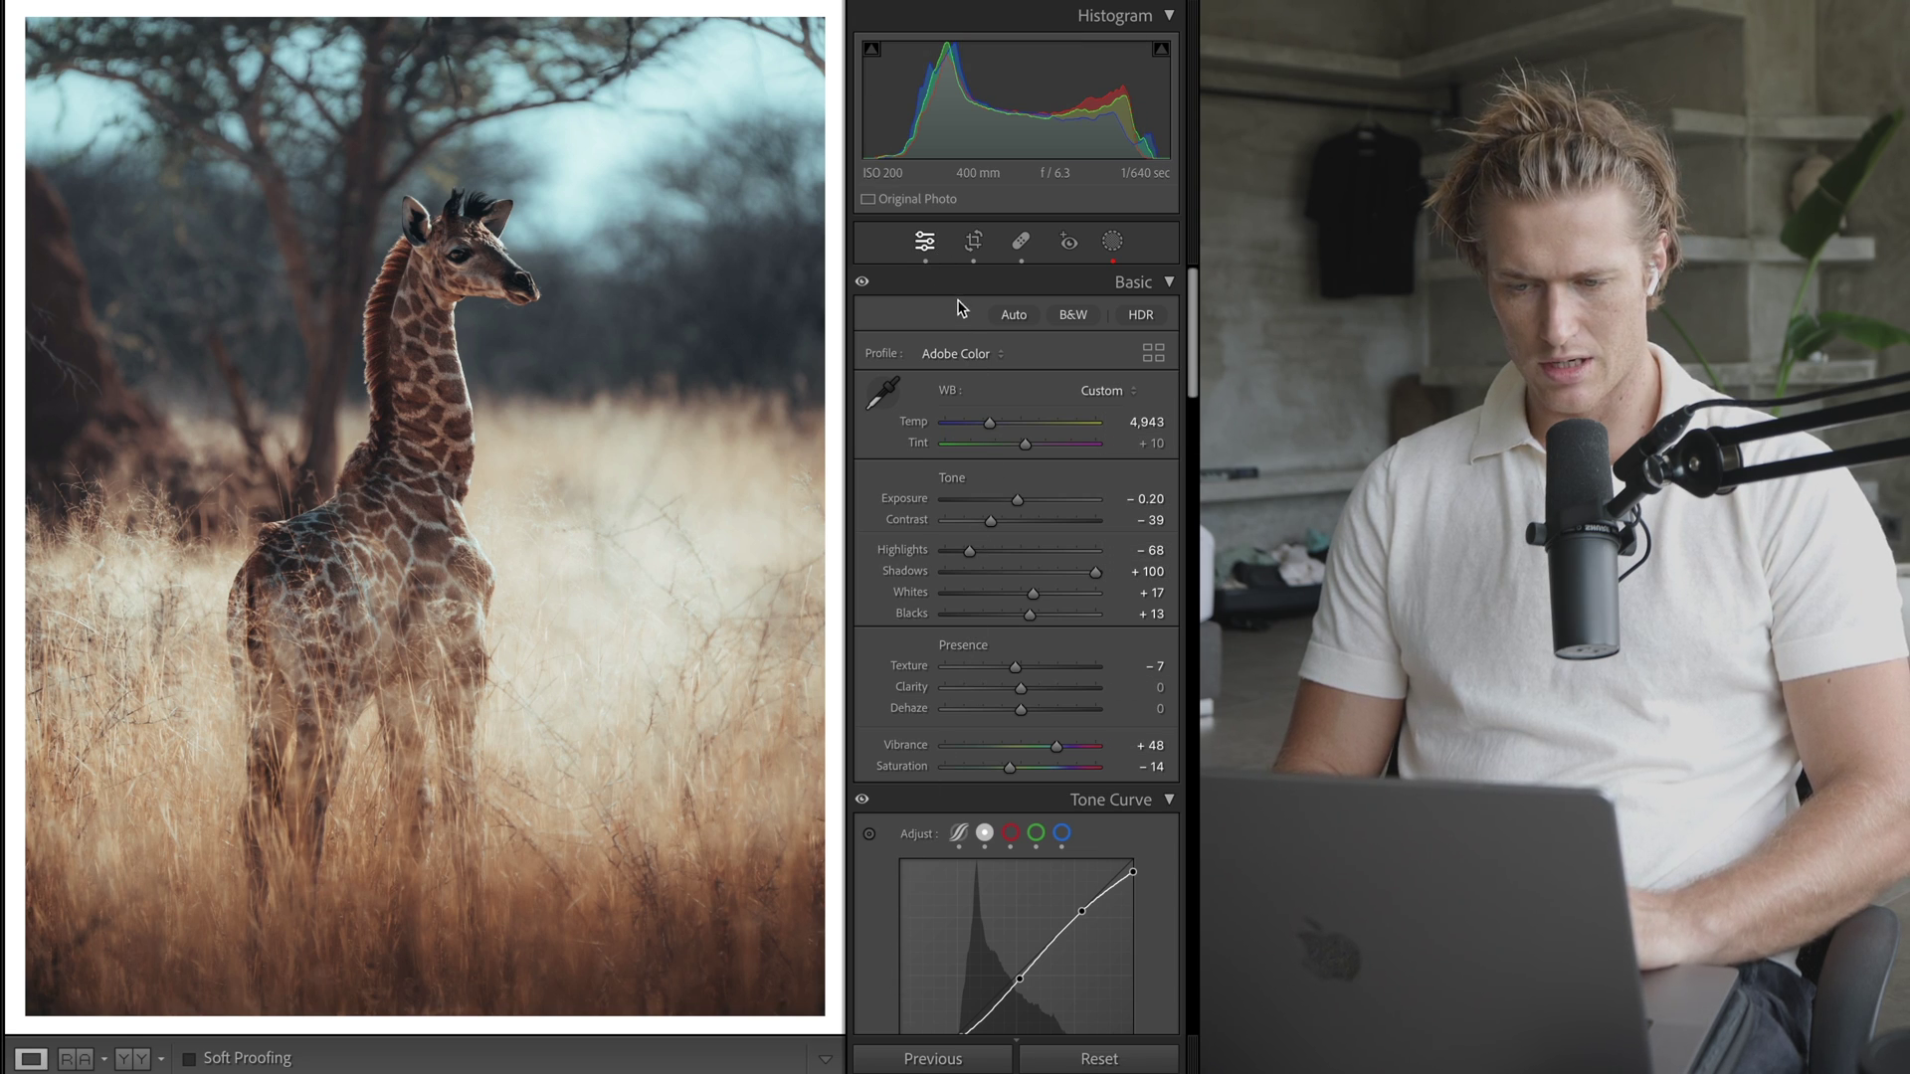
# - Try straightening the photo, undo the 17.22° rotation, and keep the 4 x 5 / 8 x 10 crop
pyautogui.click(975, 242)
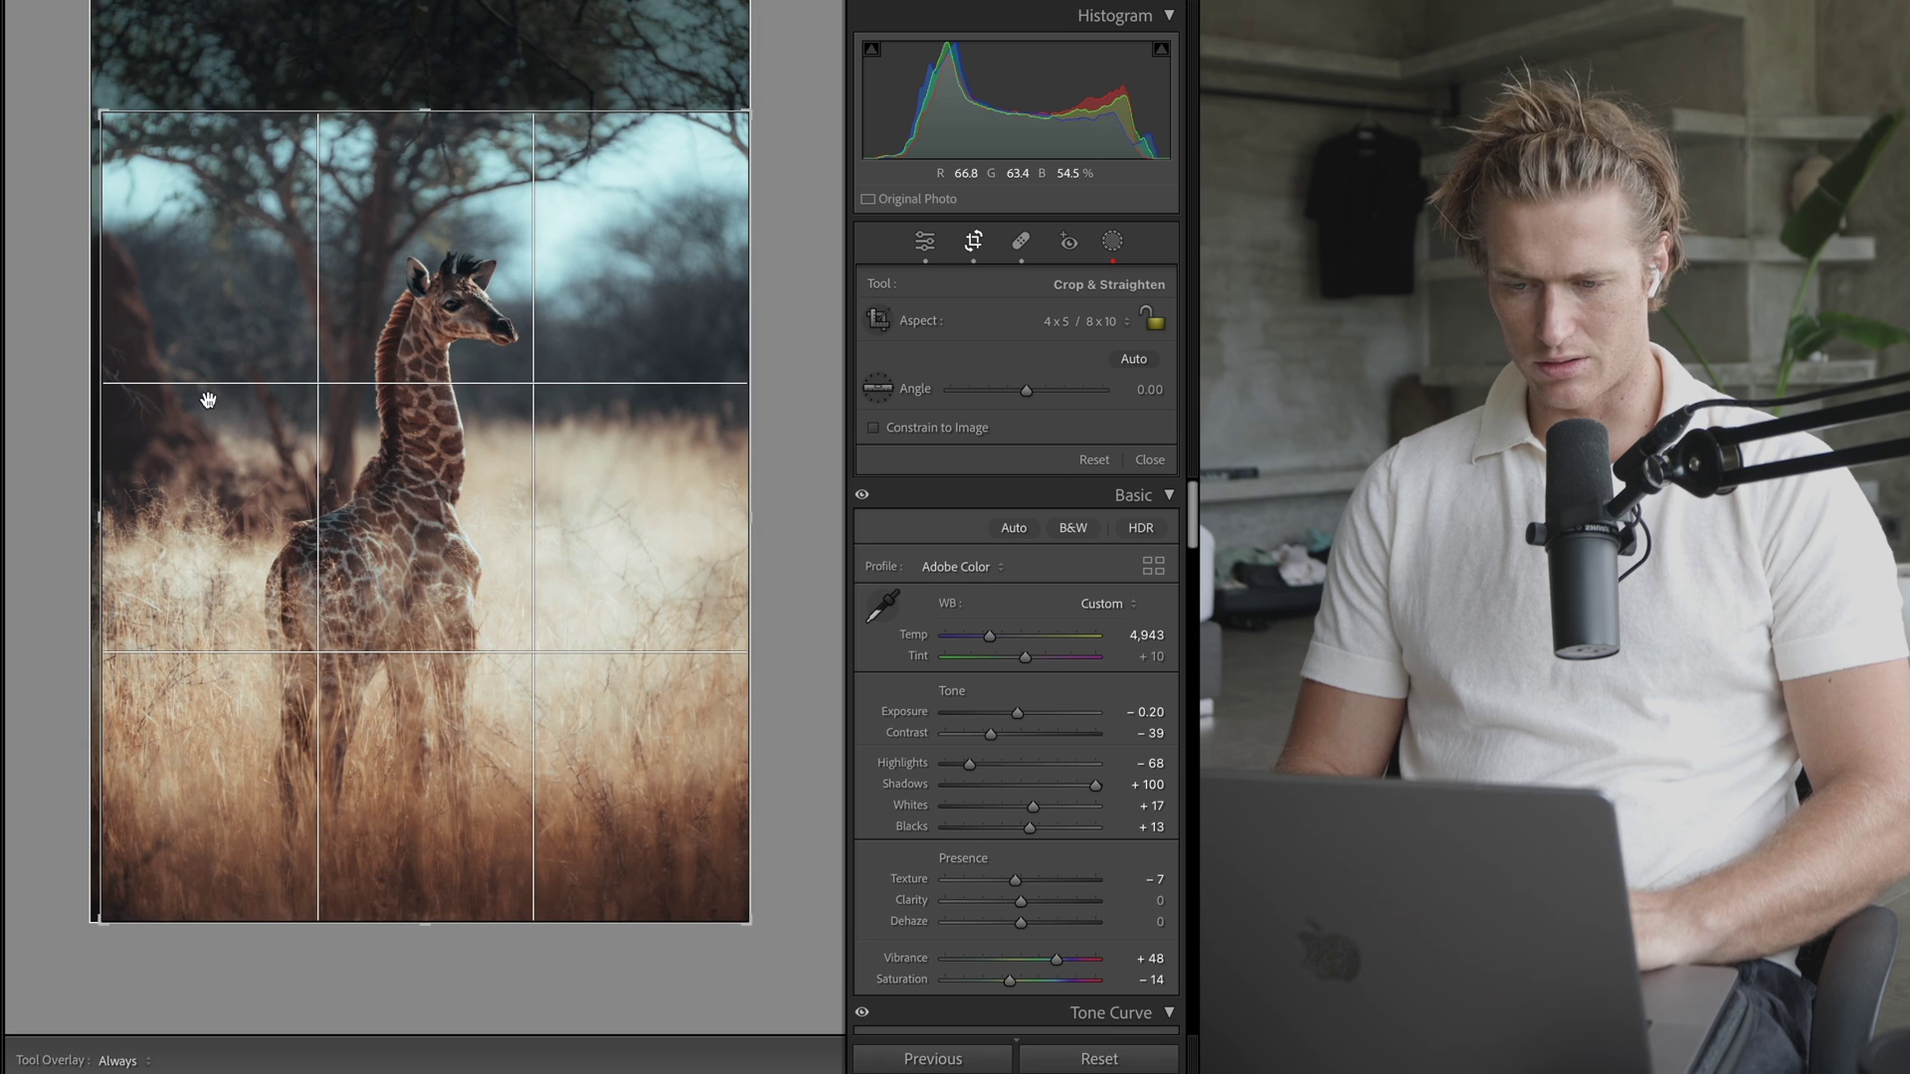
pyautogui.click(877, 391)
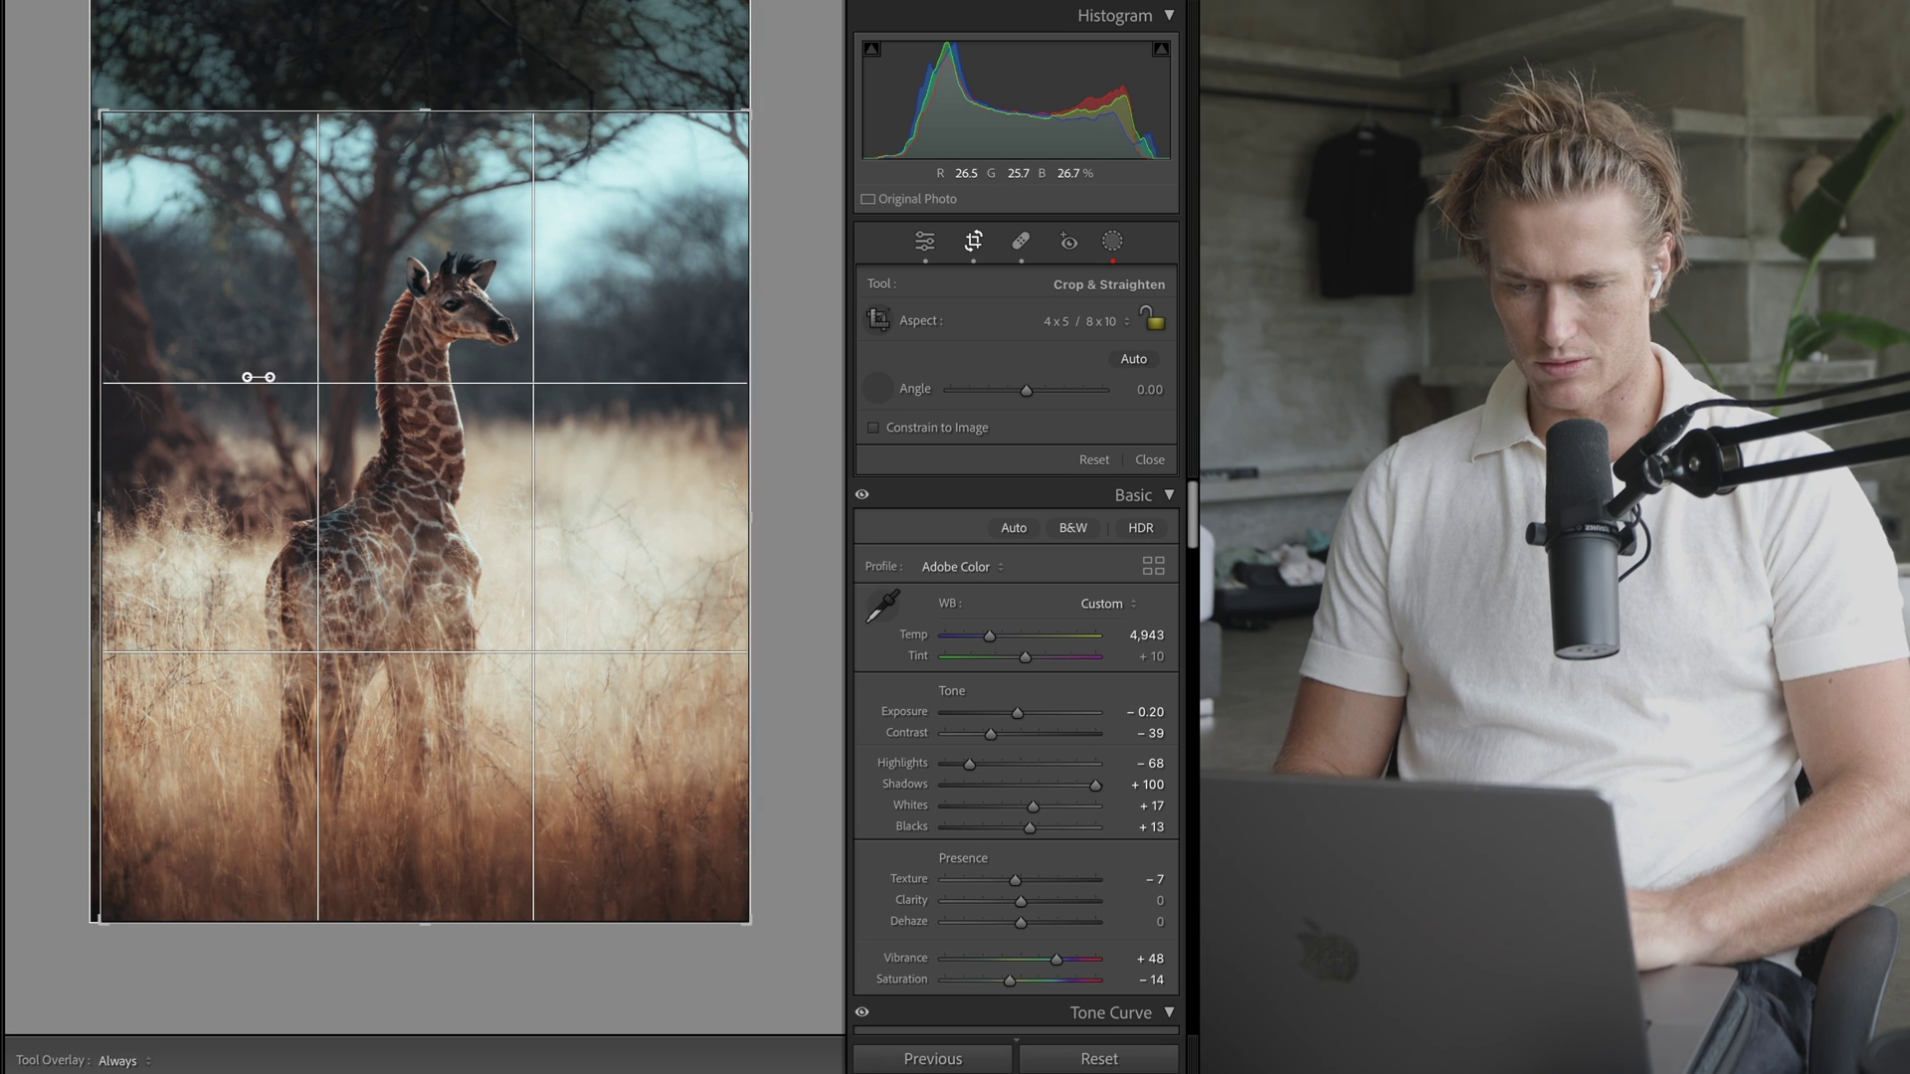
pyautogui.moveTo(246, 377); pyautogui.dragTo(711, 239)
pyautogui.press('super+z')
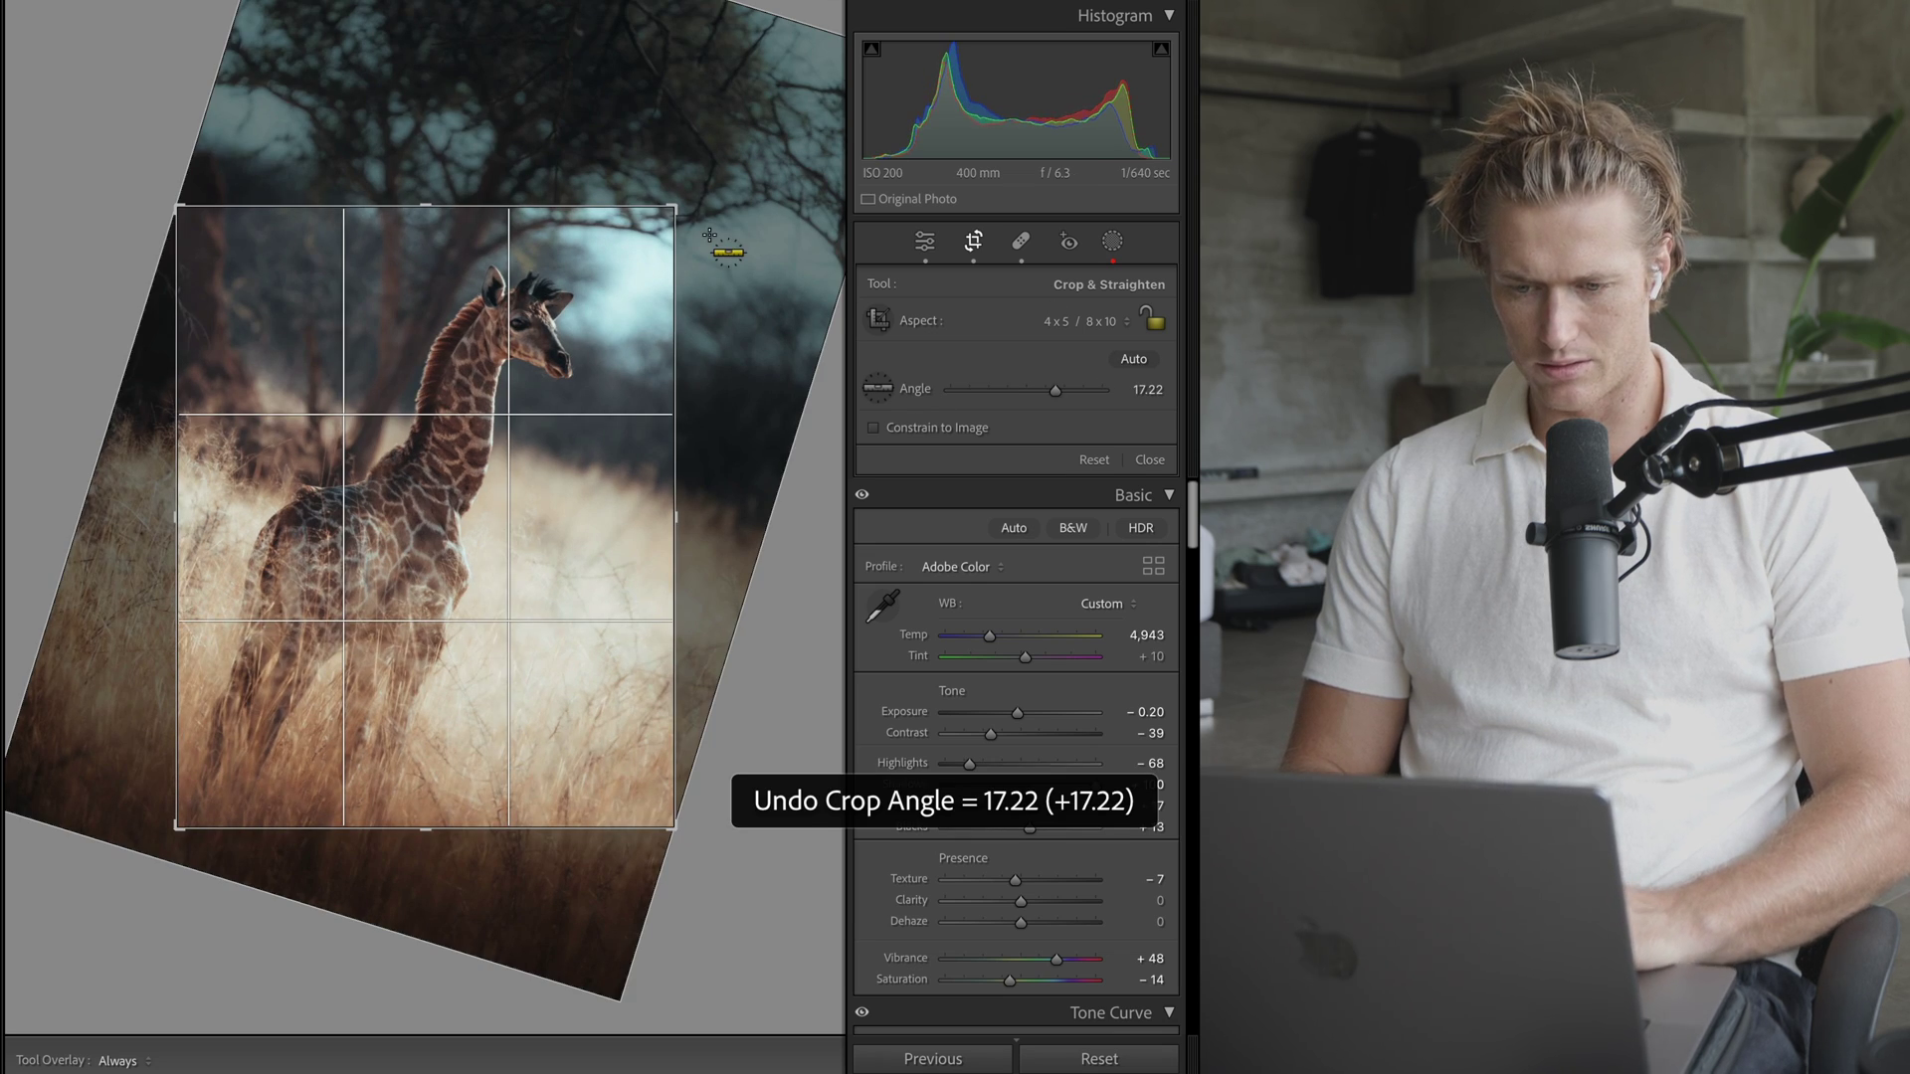
pyautogui.click(1090, 330)
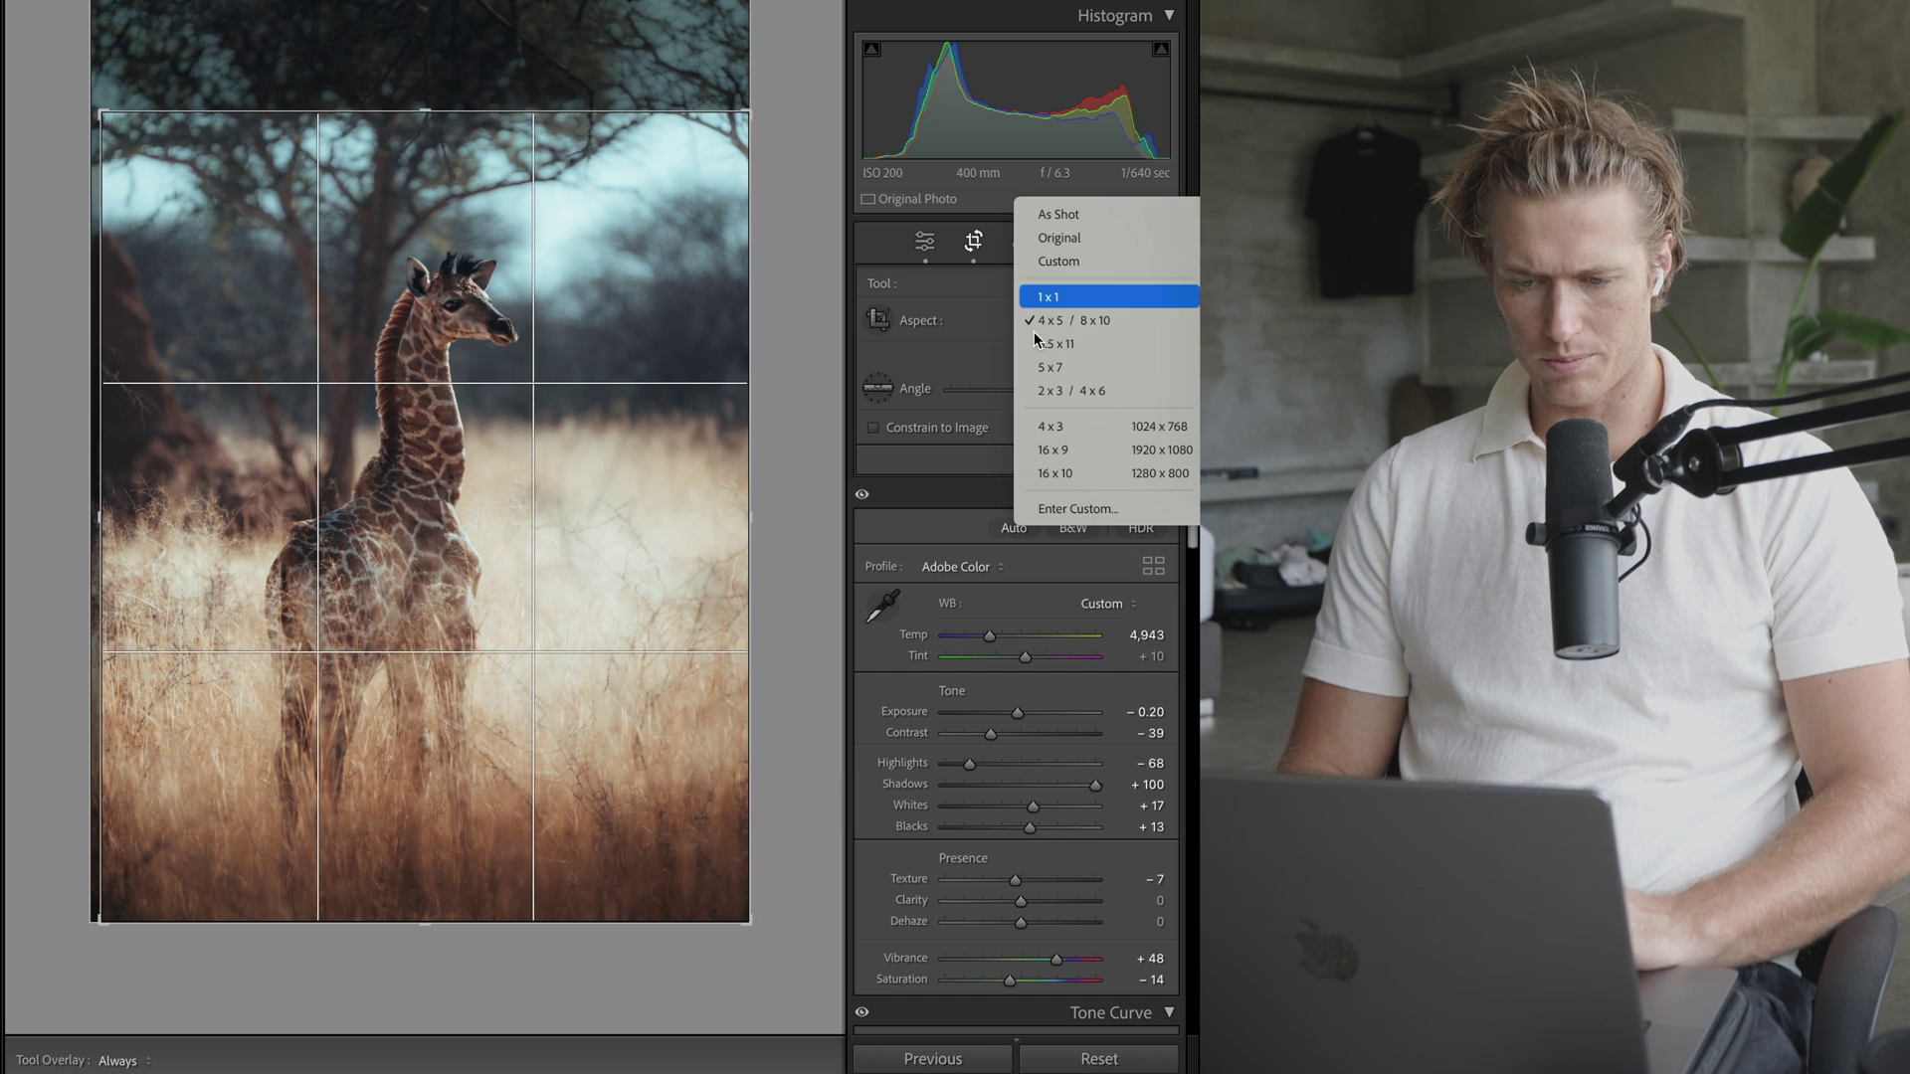
pyautogui.click(1075, 329)
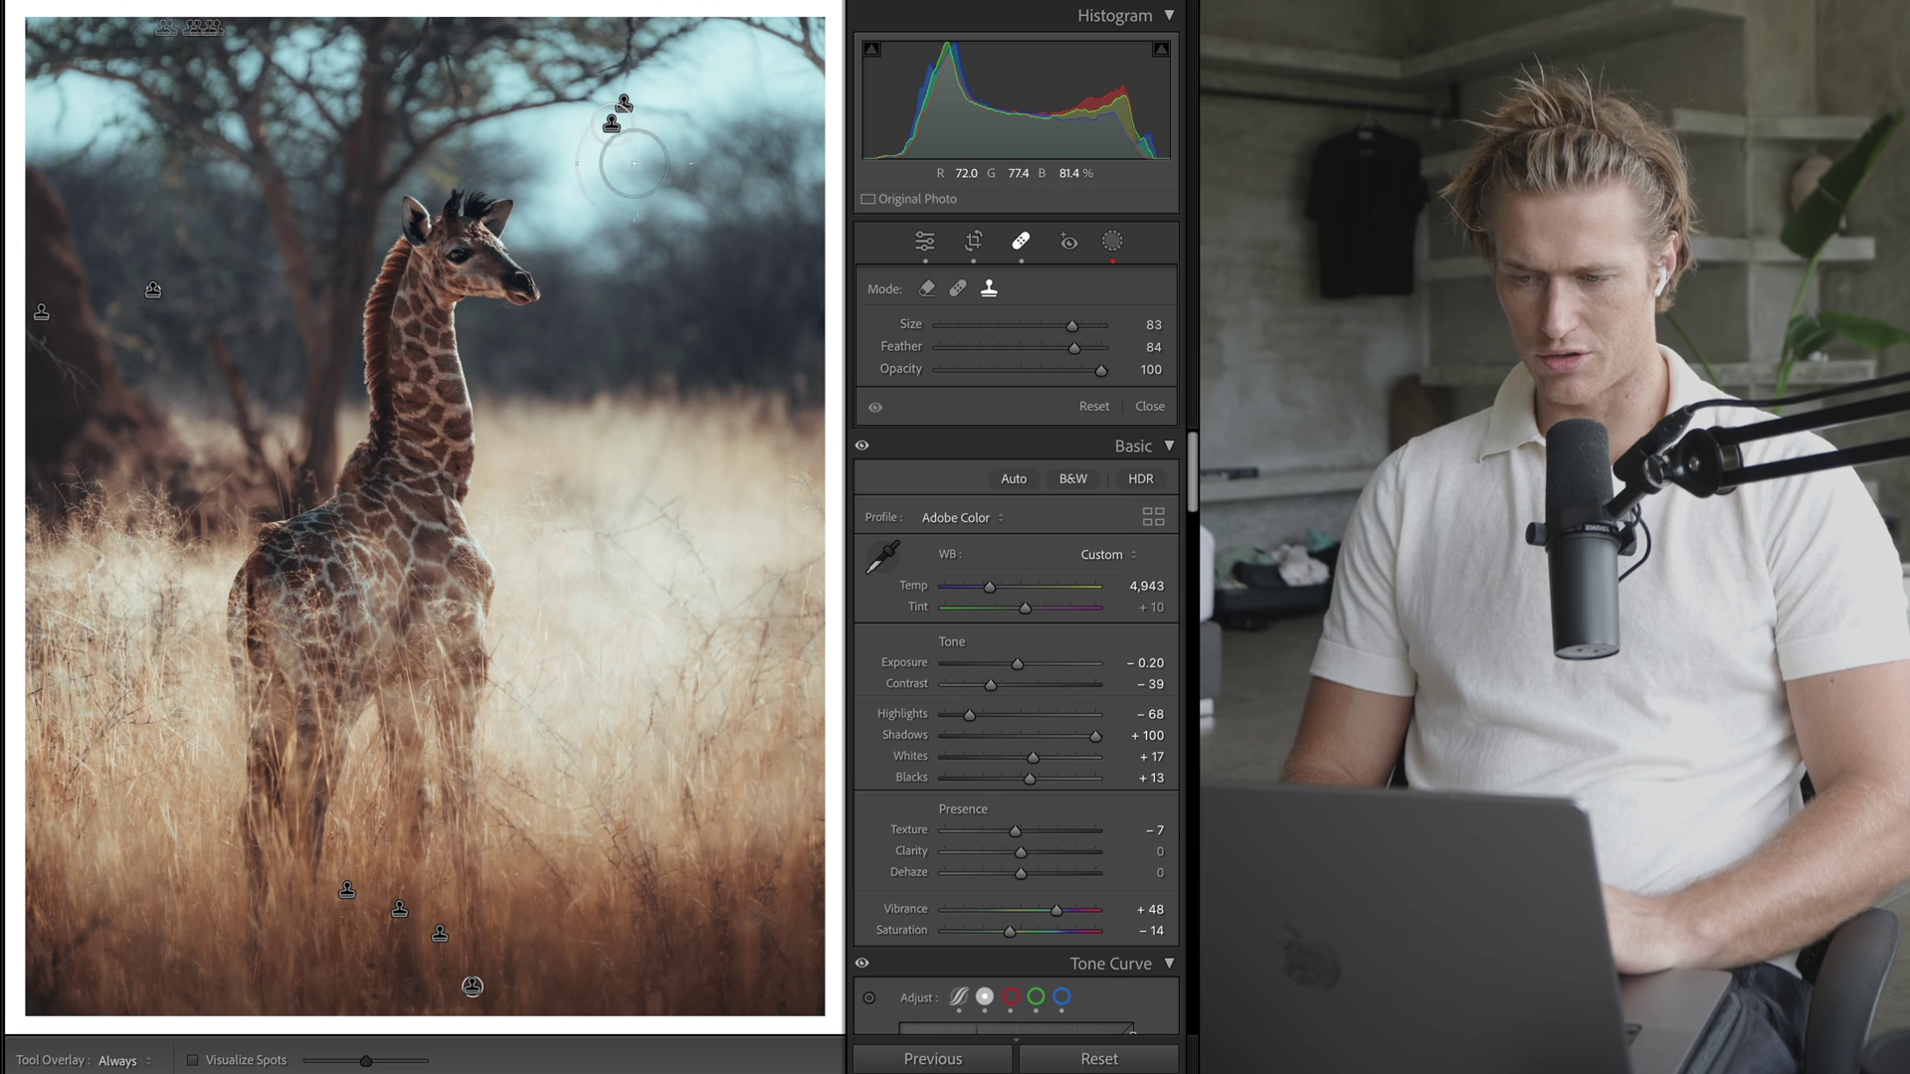
# - Add a clone spot on the grass right of the giraffe with Feather 40 and Opacity 81
pyautogui.click(611, 122)
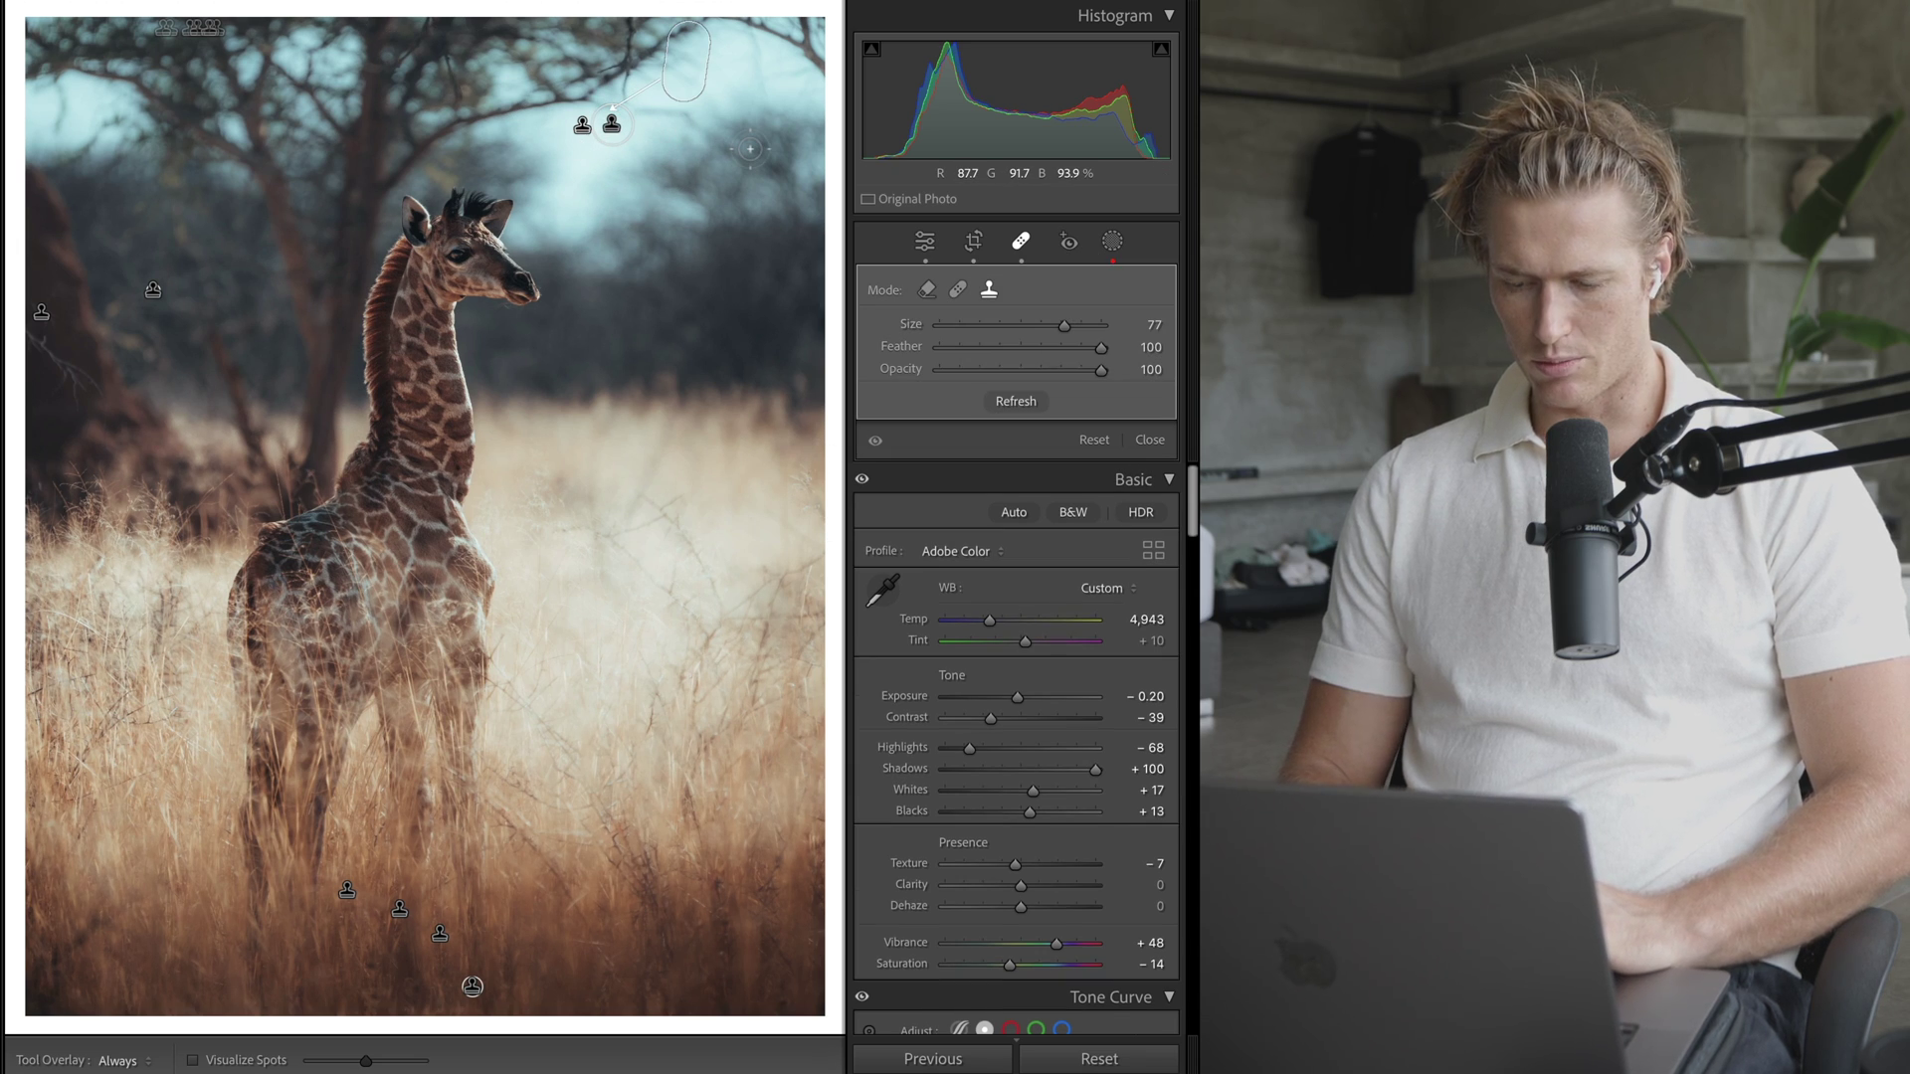
pyautogui.hotkey('ctrl', 'z')
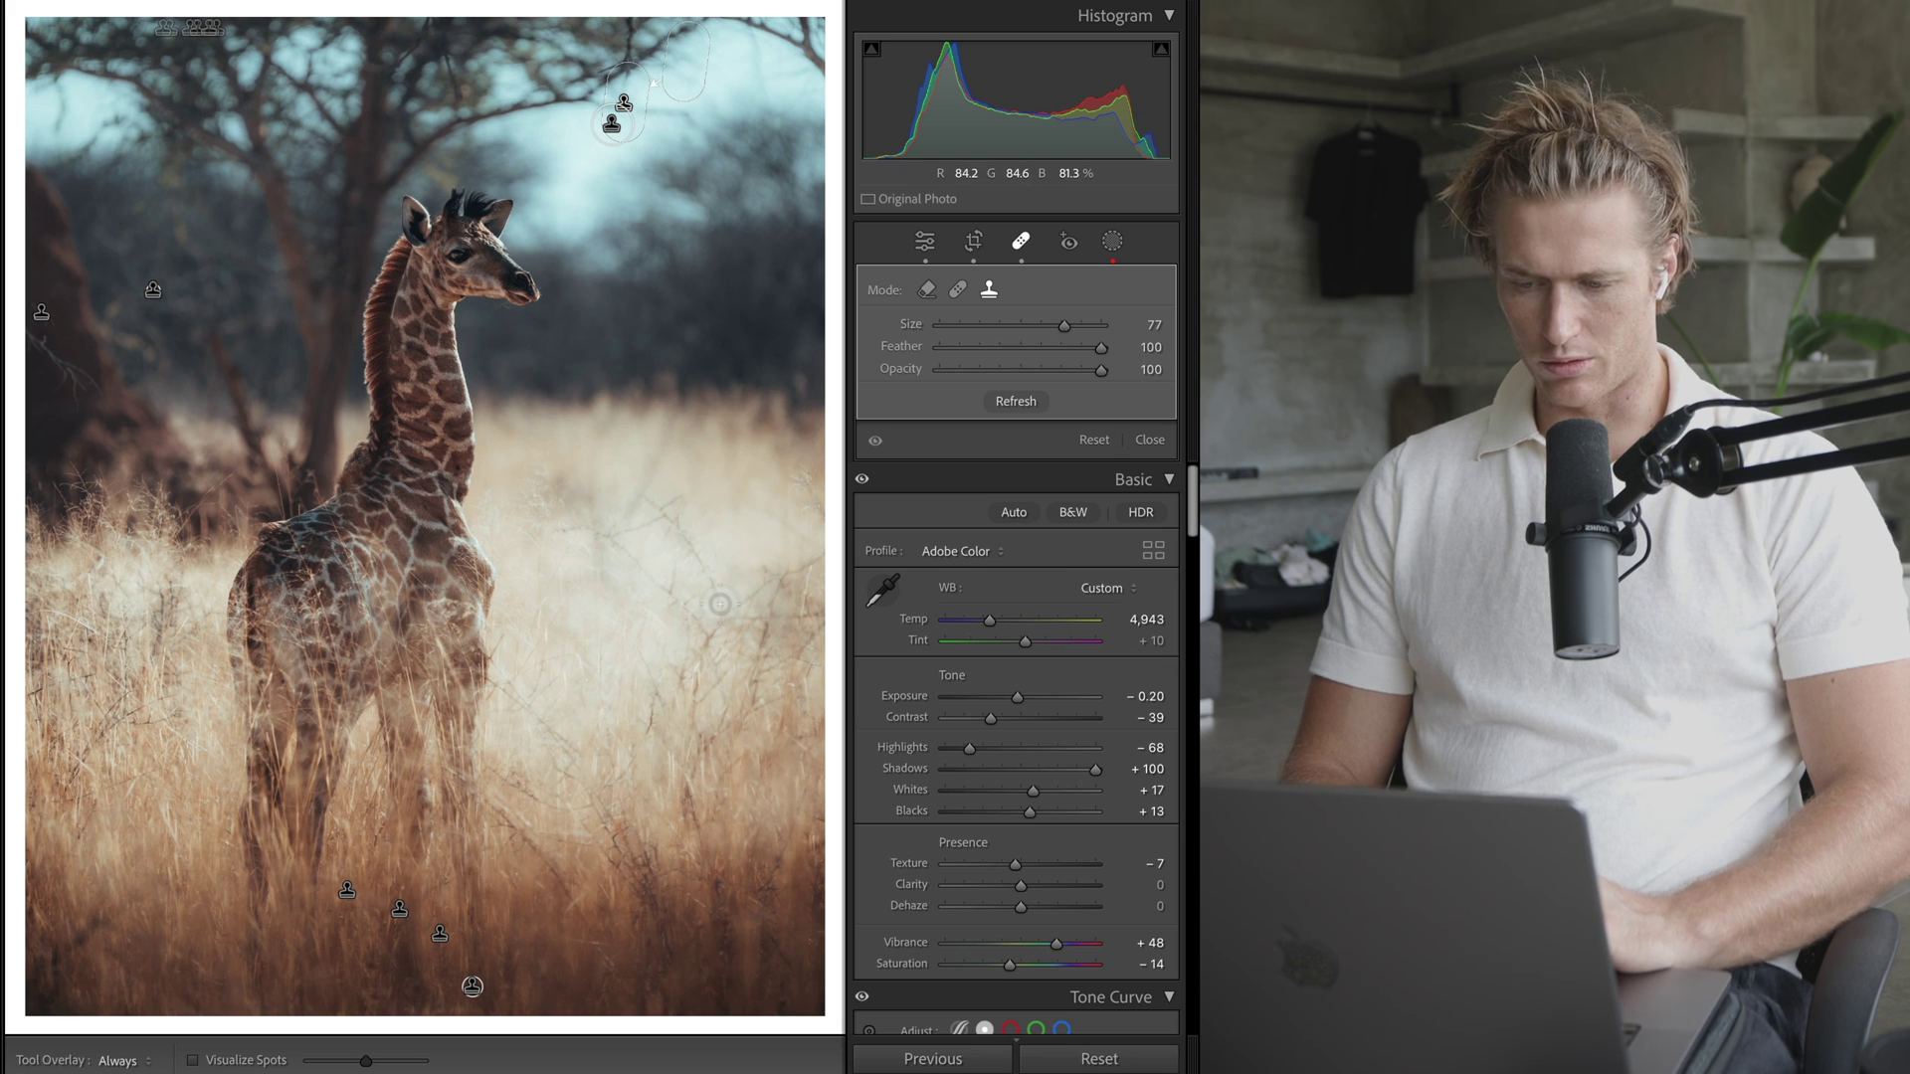
pyautogui.click(702, 577)
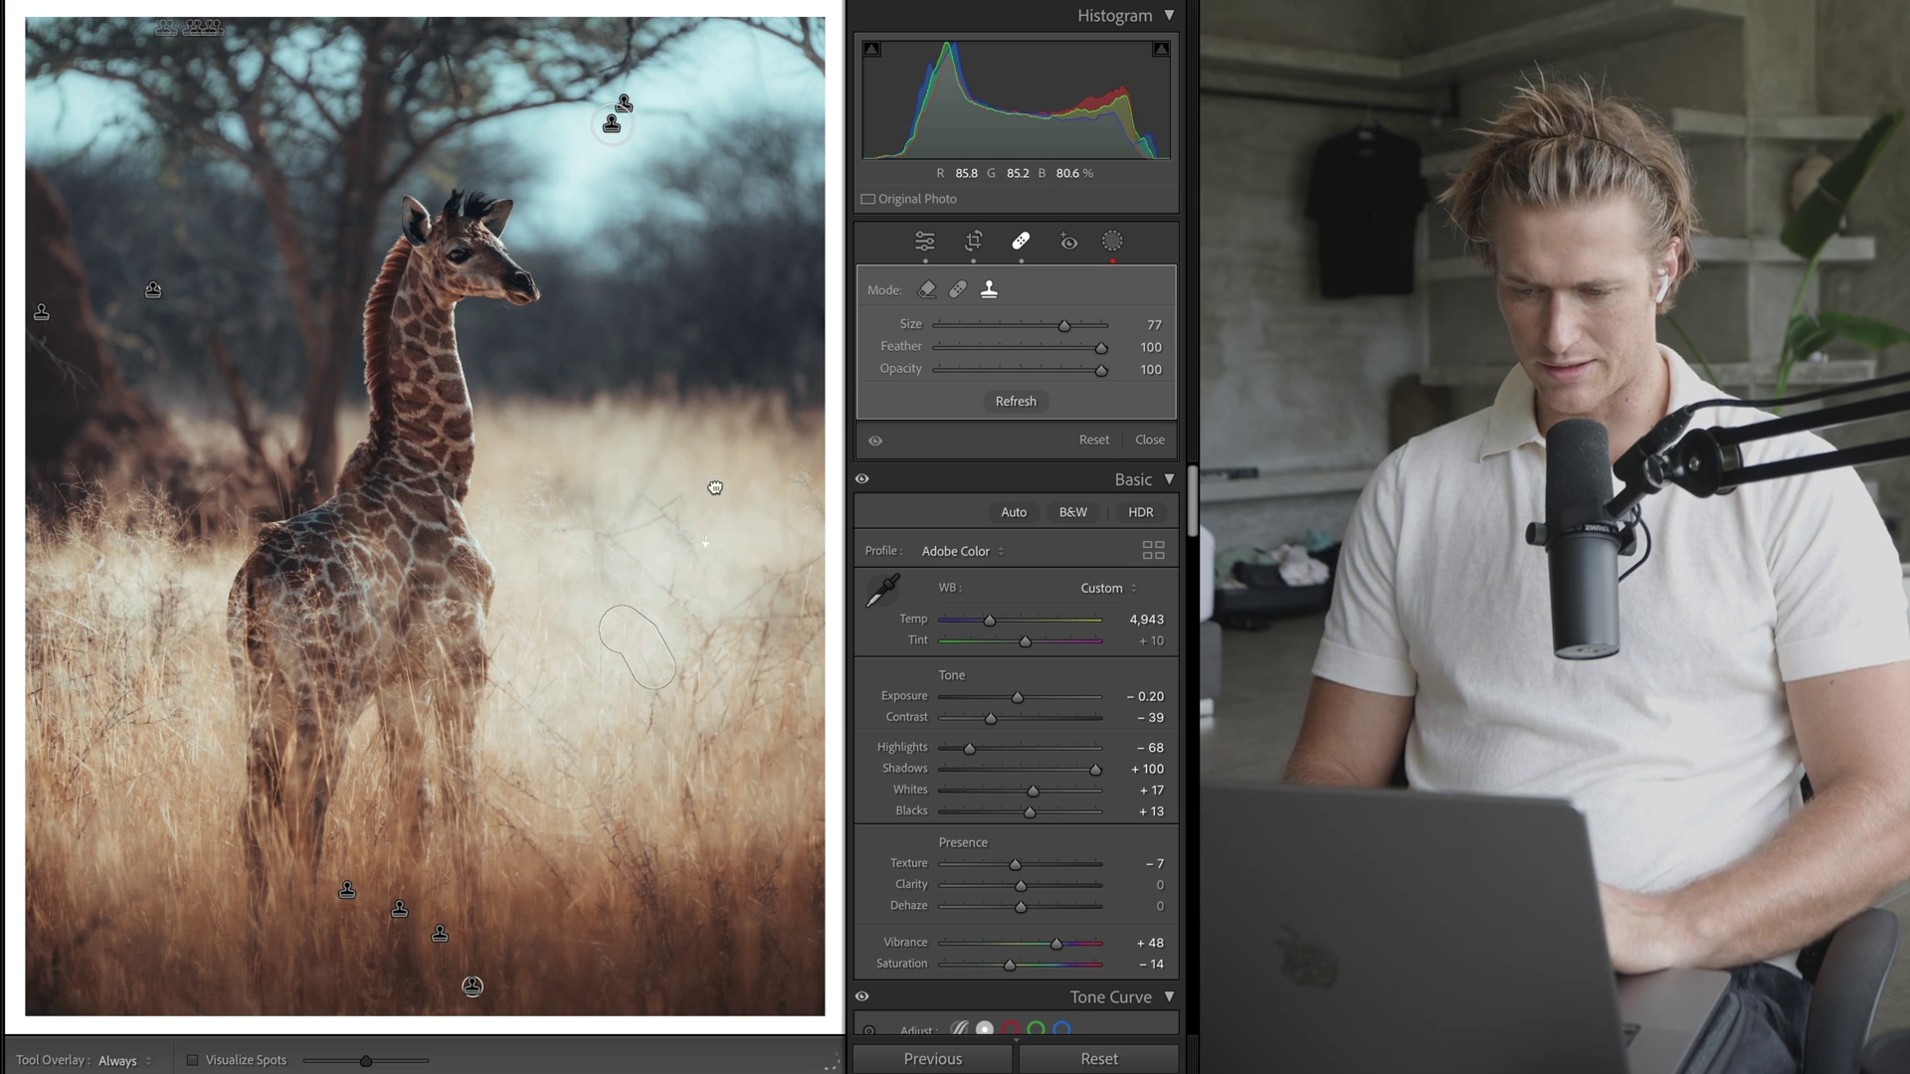
pyautogui.moveTo(716, 487); pyautogui.dragTo(741, 512)
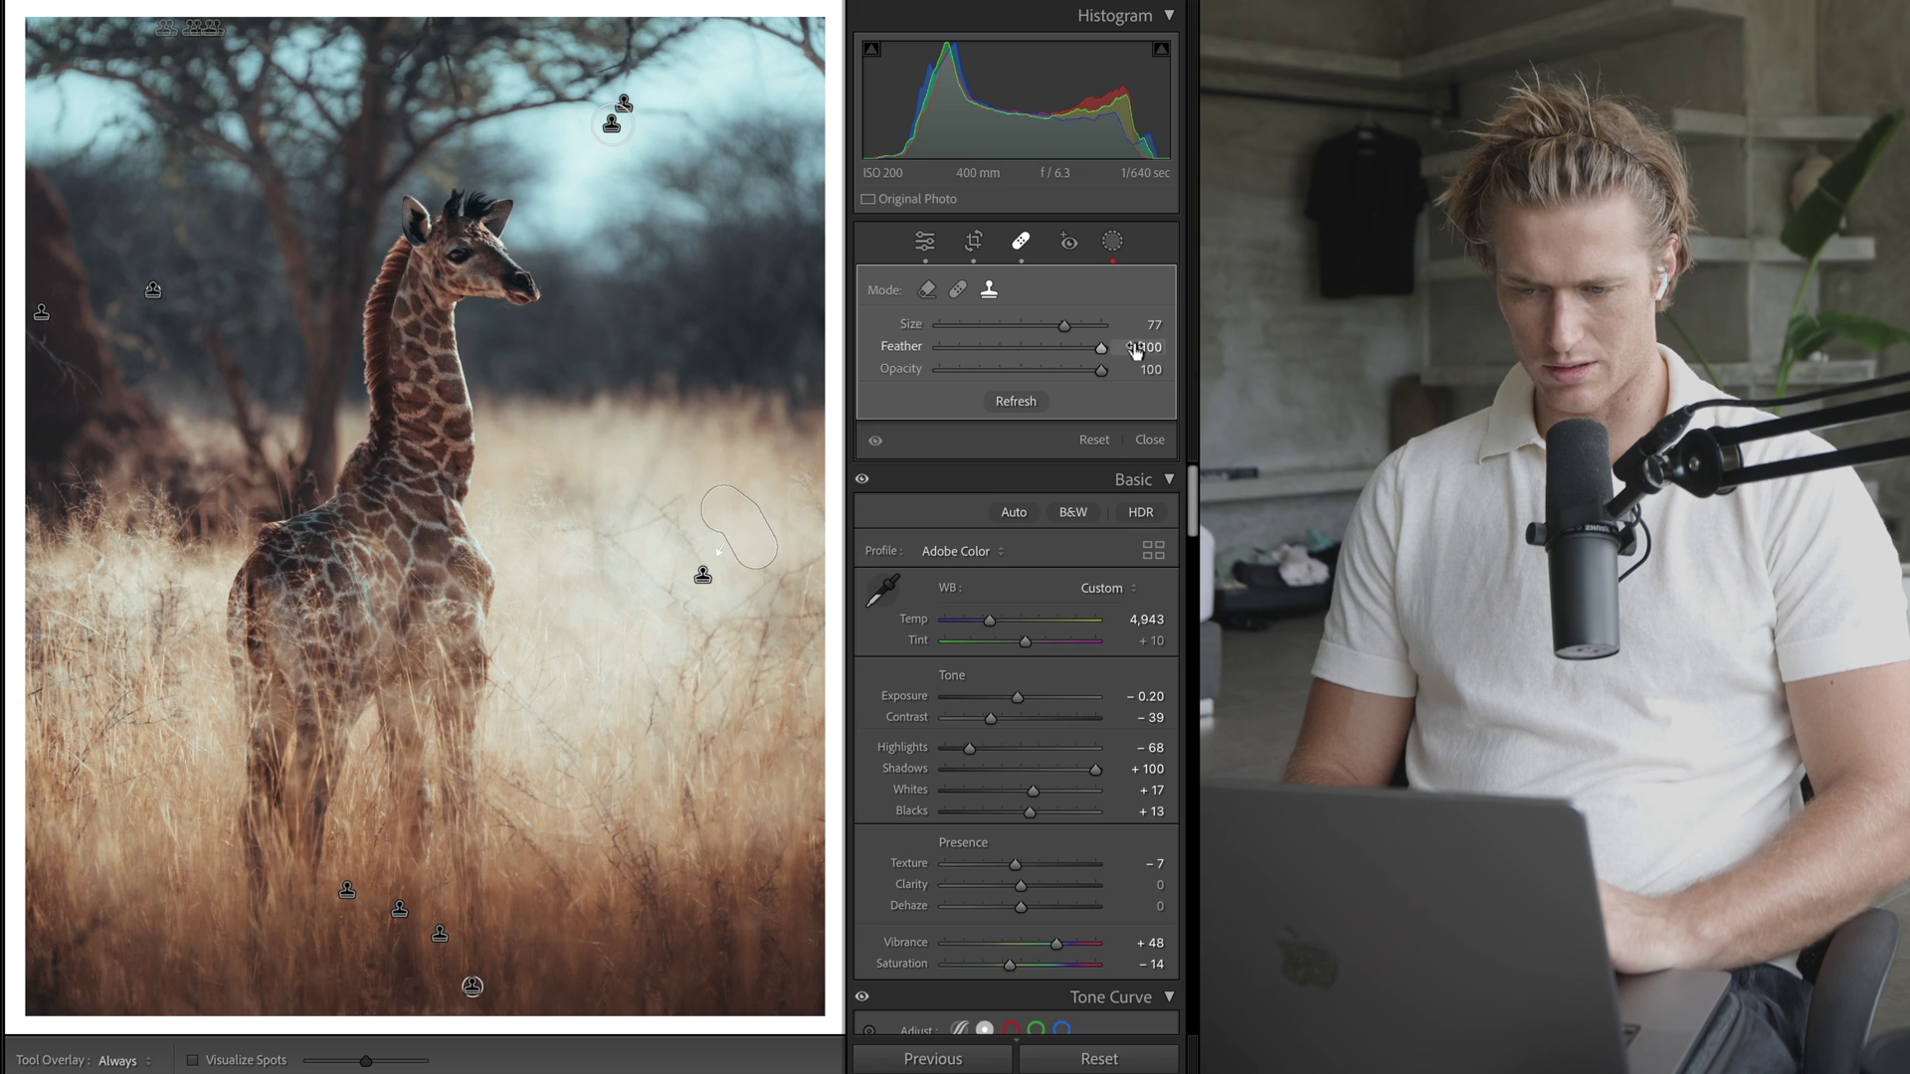
pyautogui.moveTo(1047, 370); pyautogui.dragTo(722, 330)
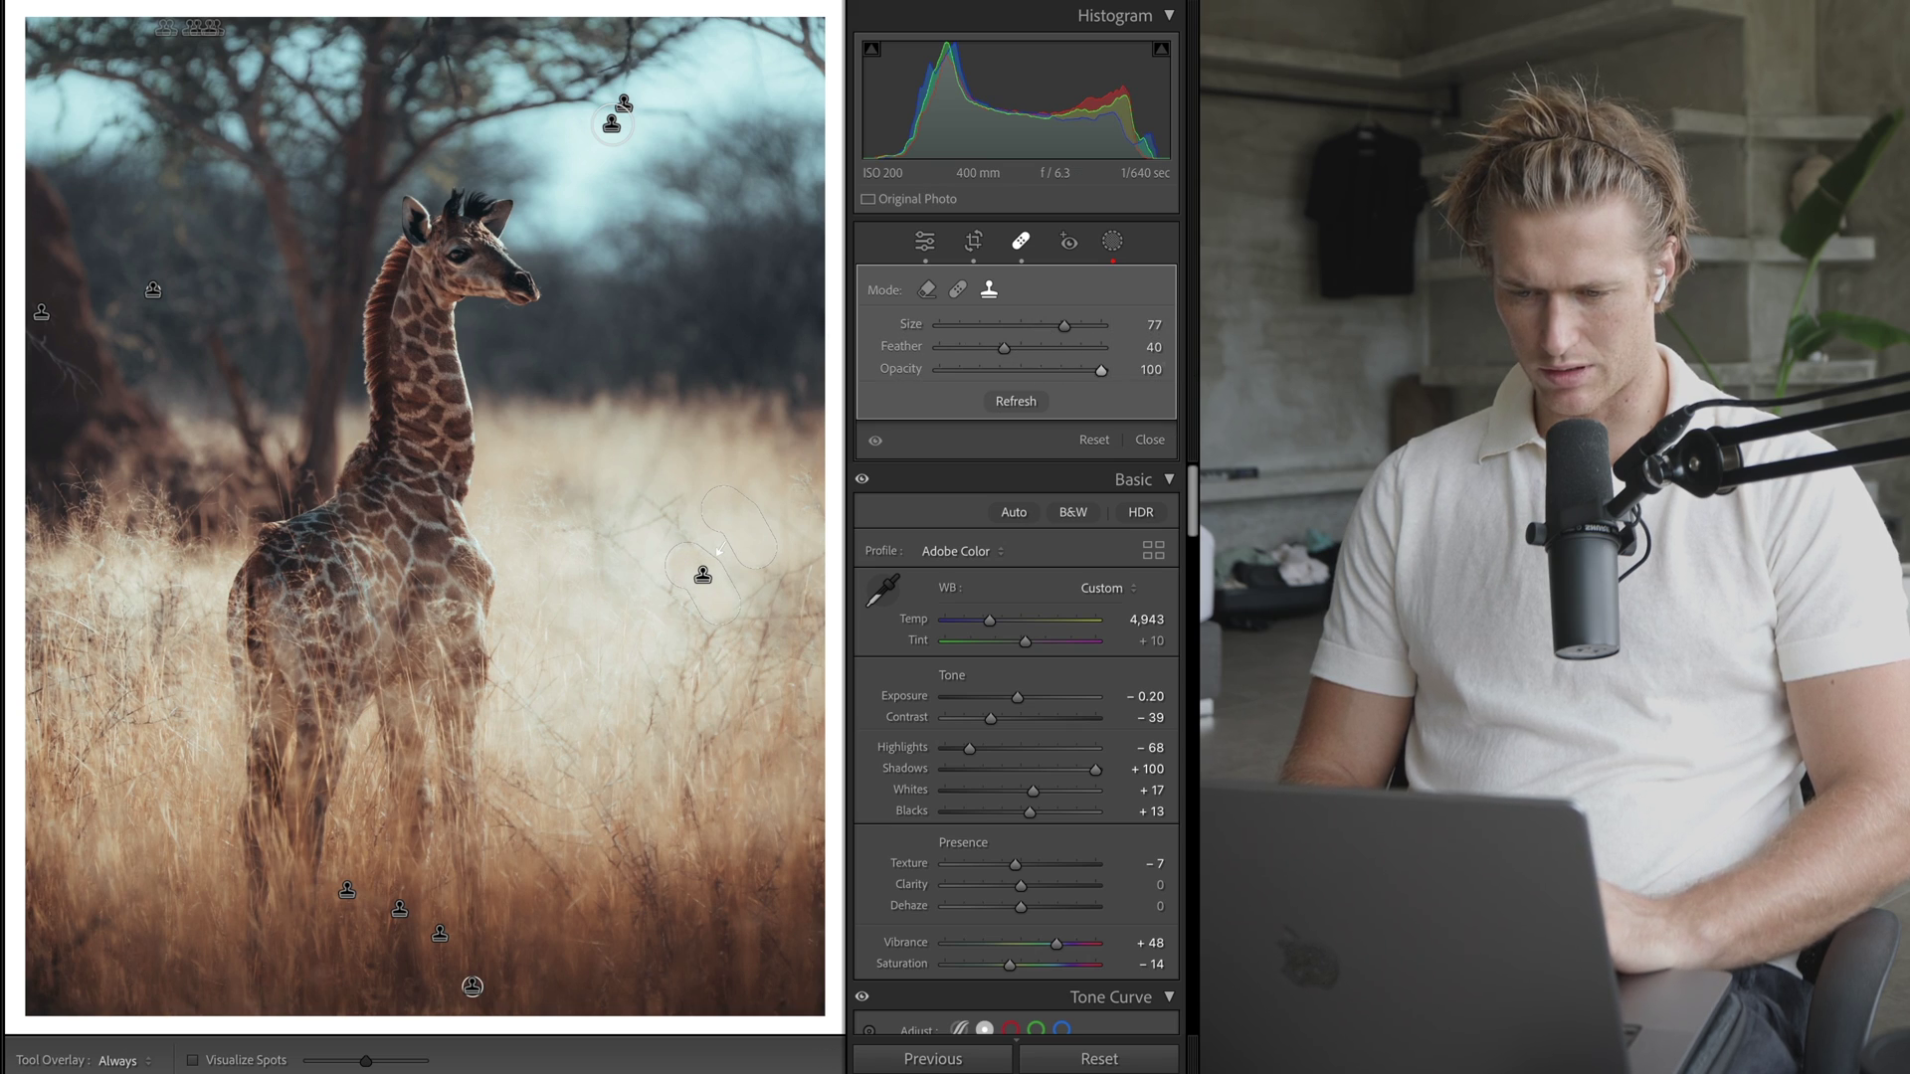
pyautogui.click(1071, 370)
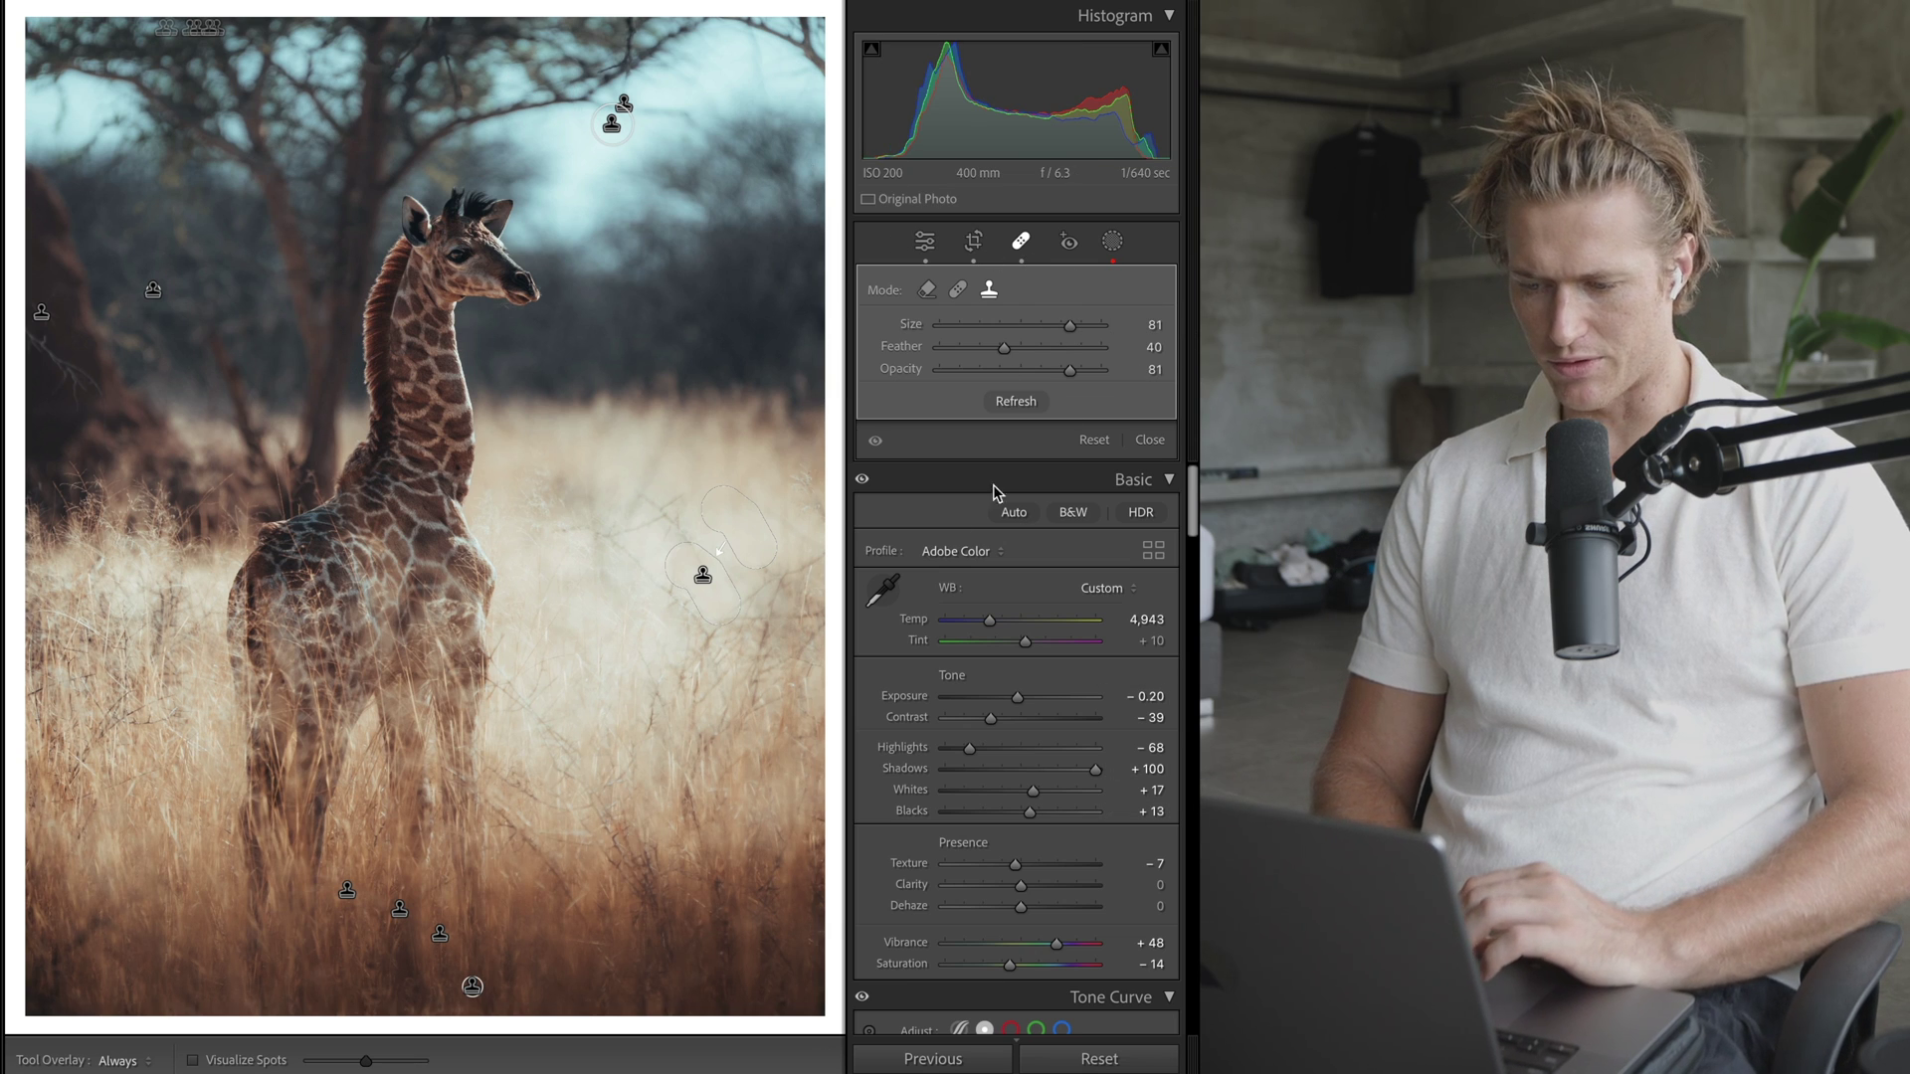
# - Try deleting the top sky spot, restore it, and add a heal spot near the treetop
pyautogui.click(612, 122)
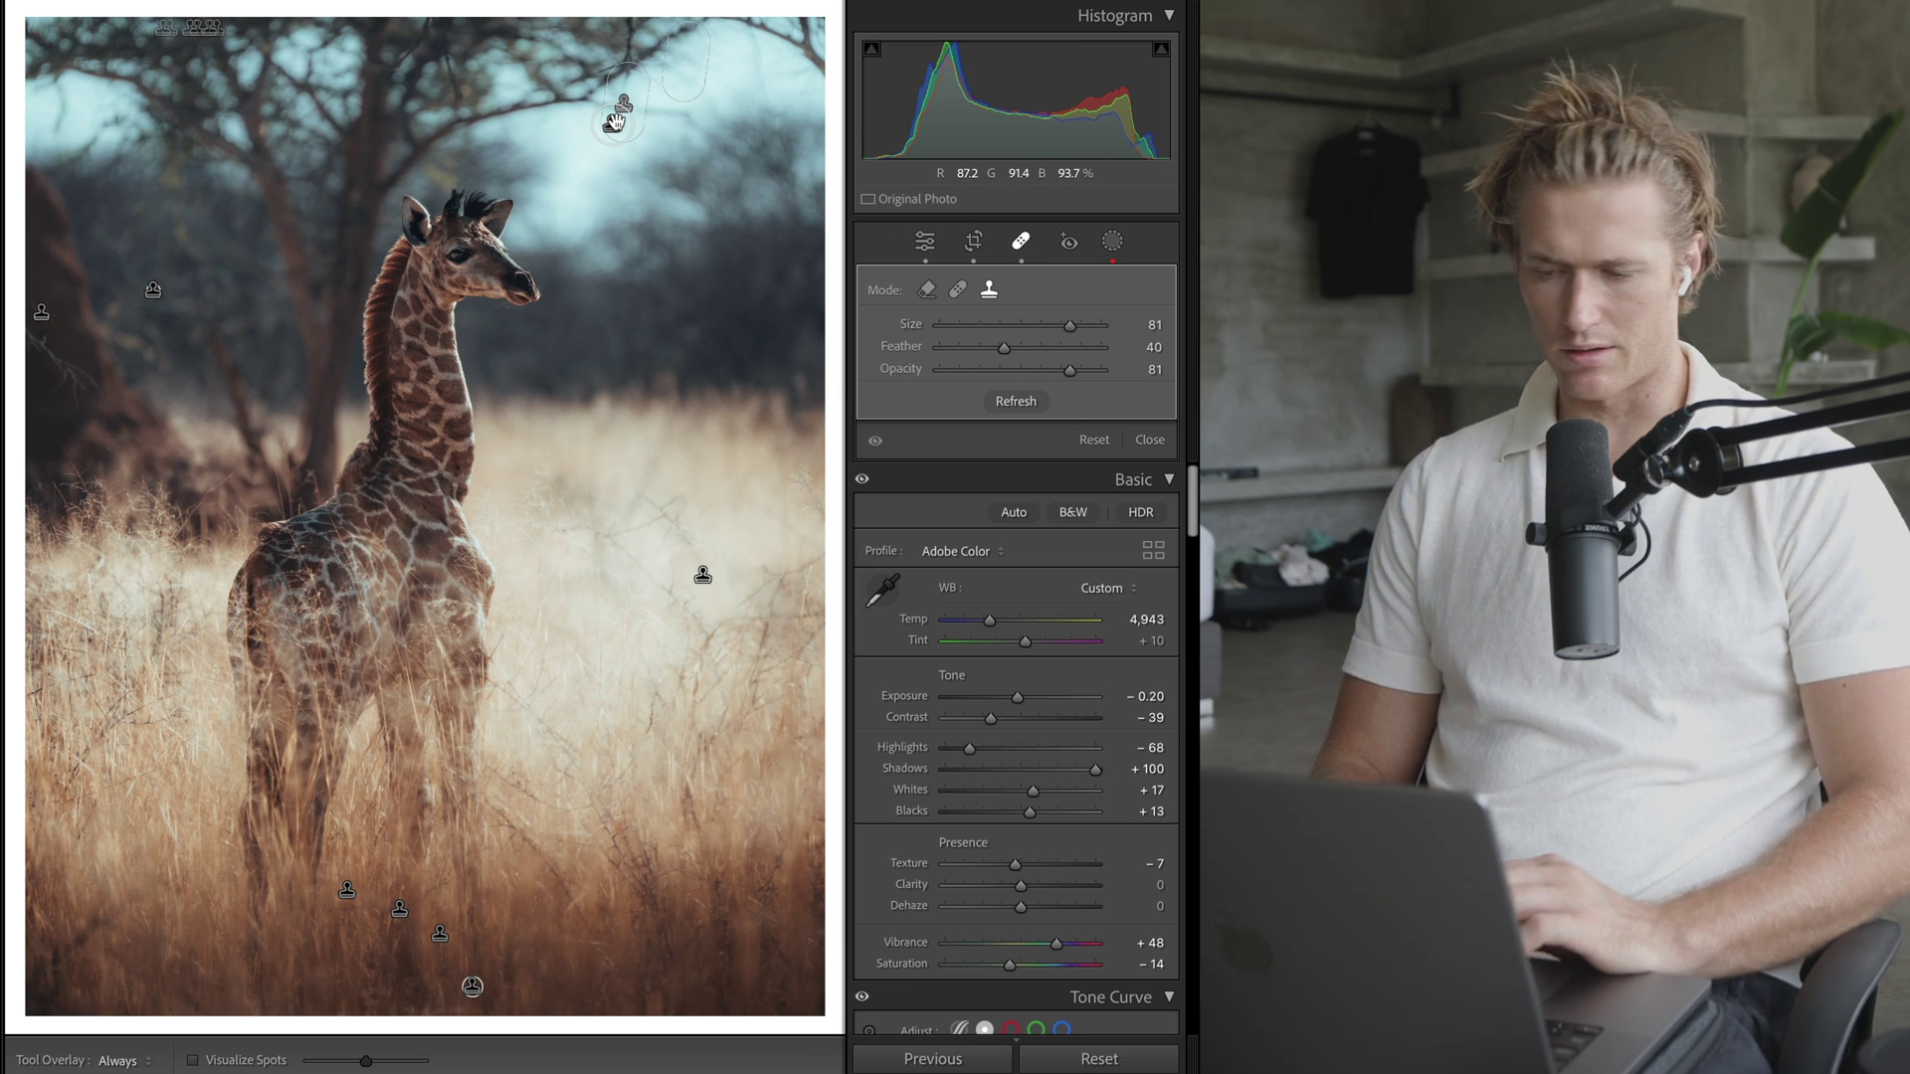
pyautogui.rightClick(615, 123)
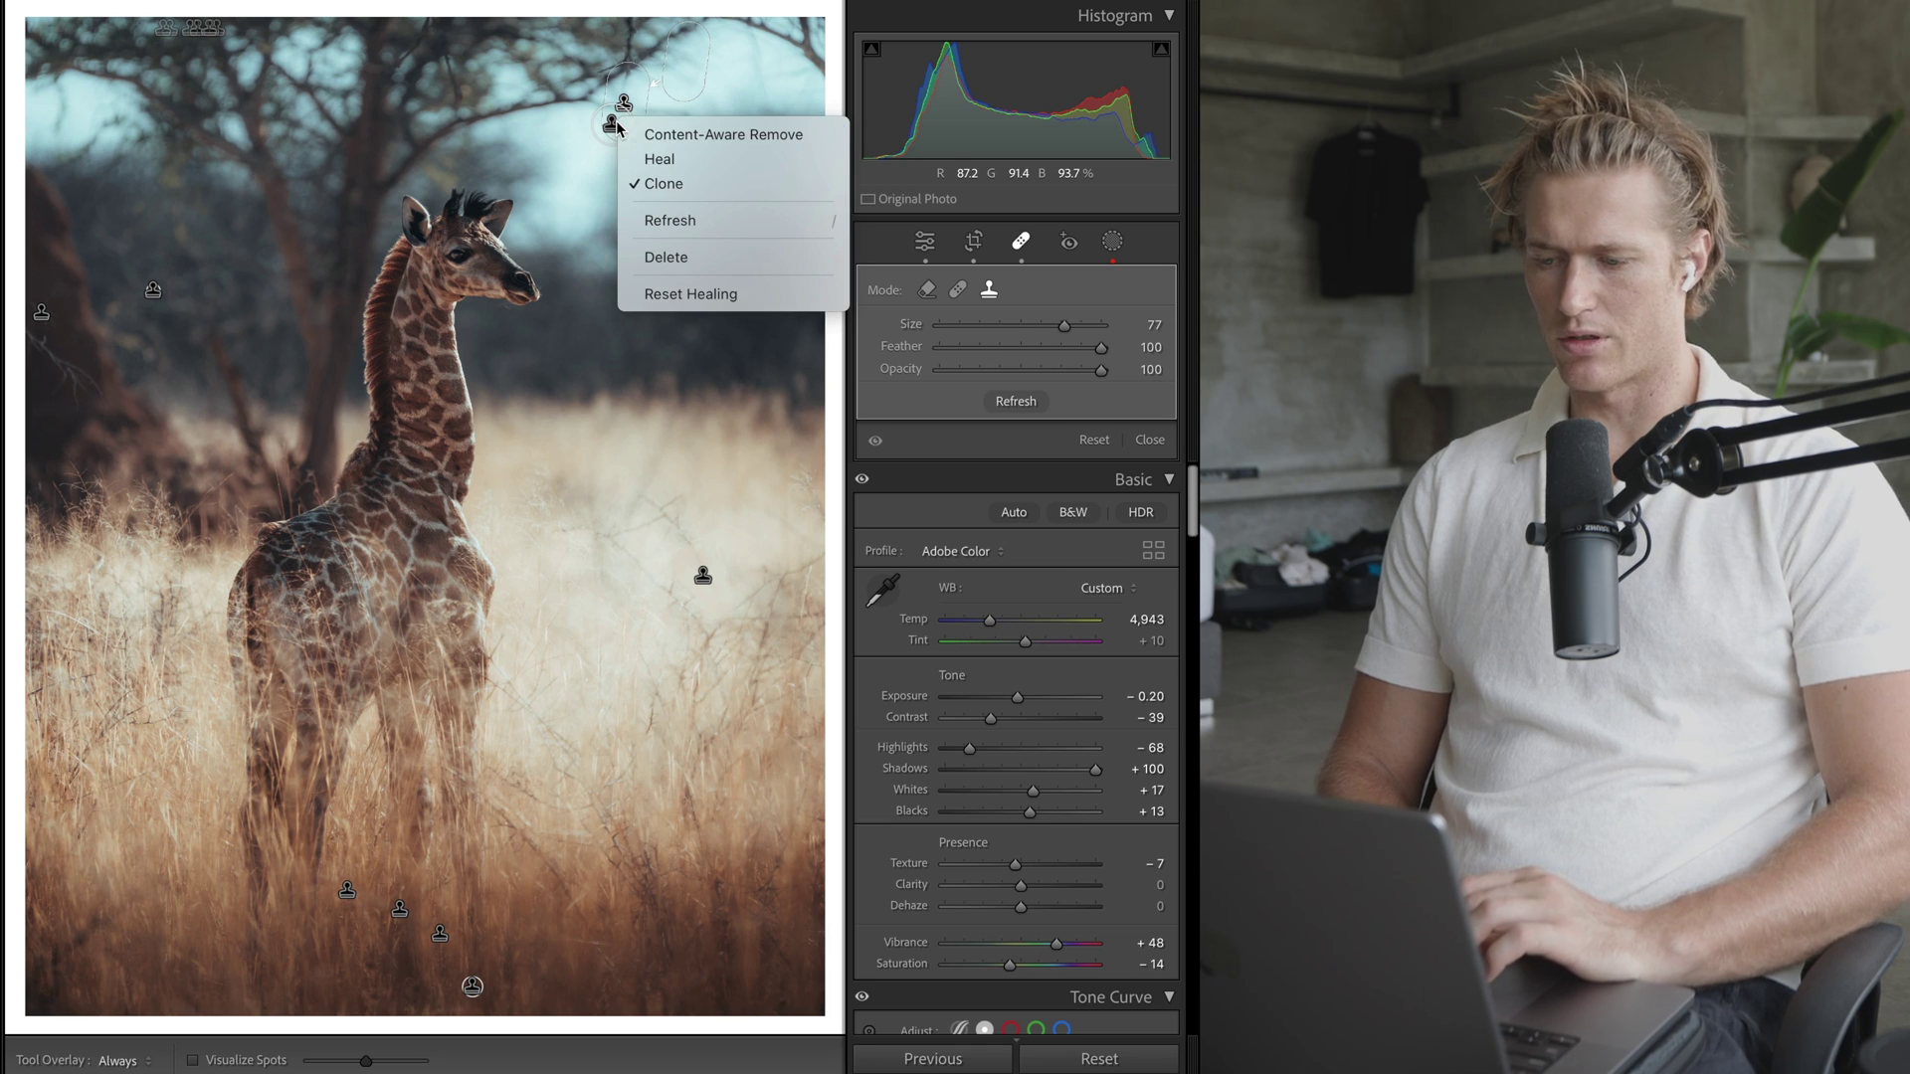
pyautogui.click(687, 256)
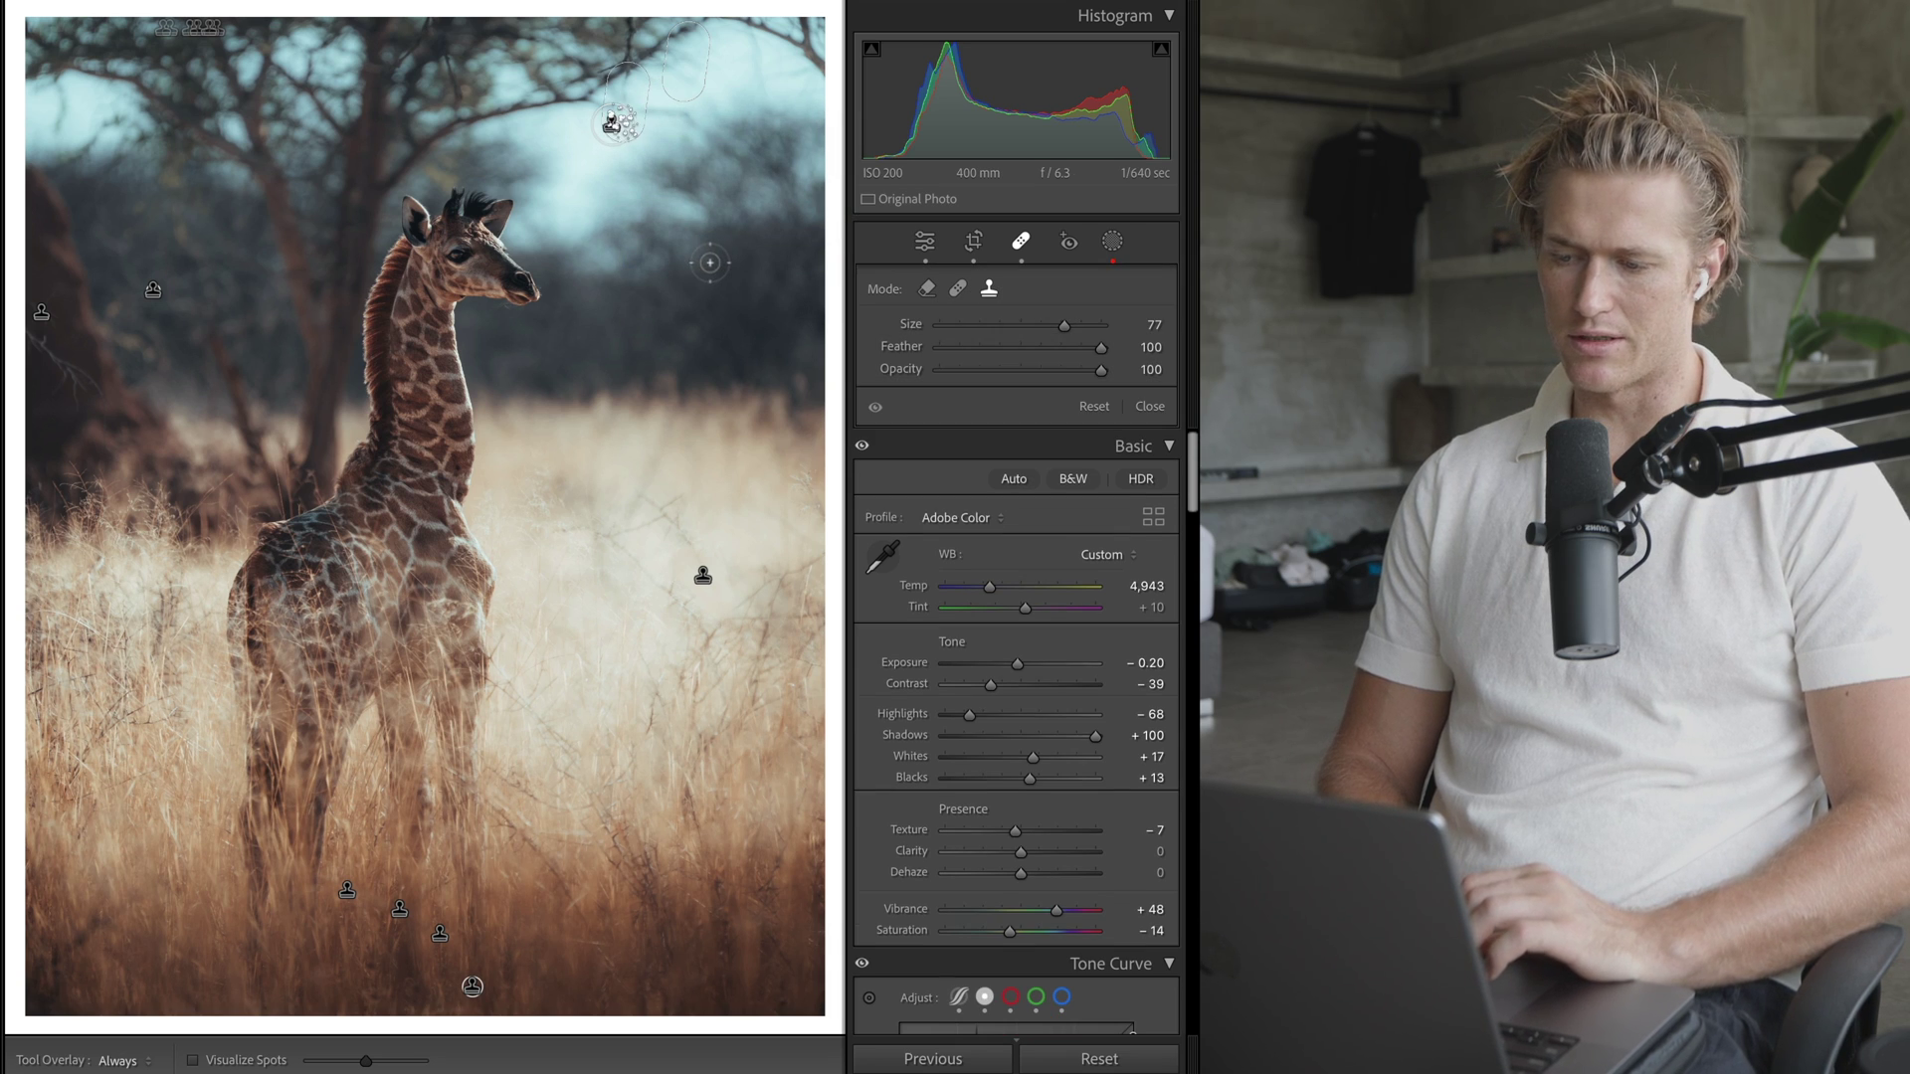
pyautogui.rightClick(612, 125)
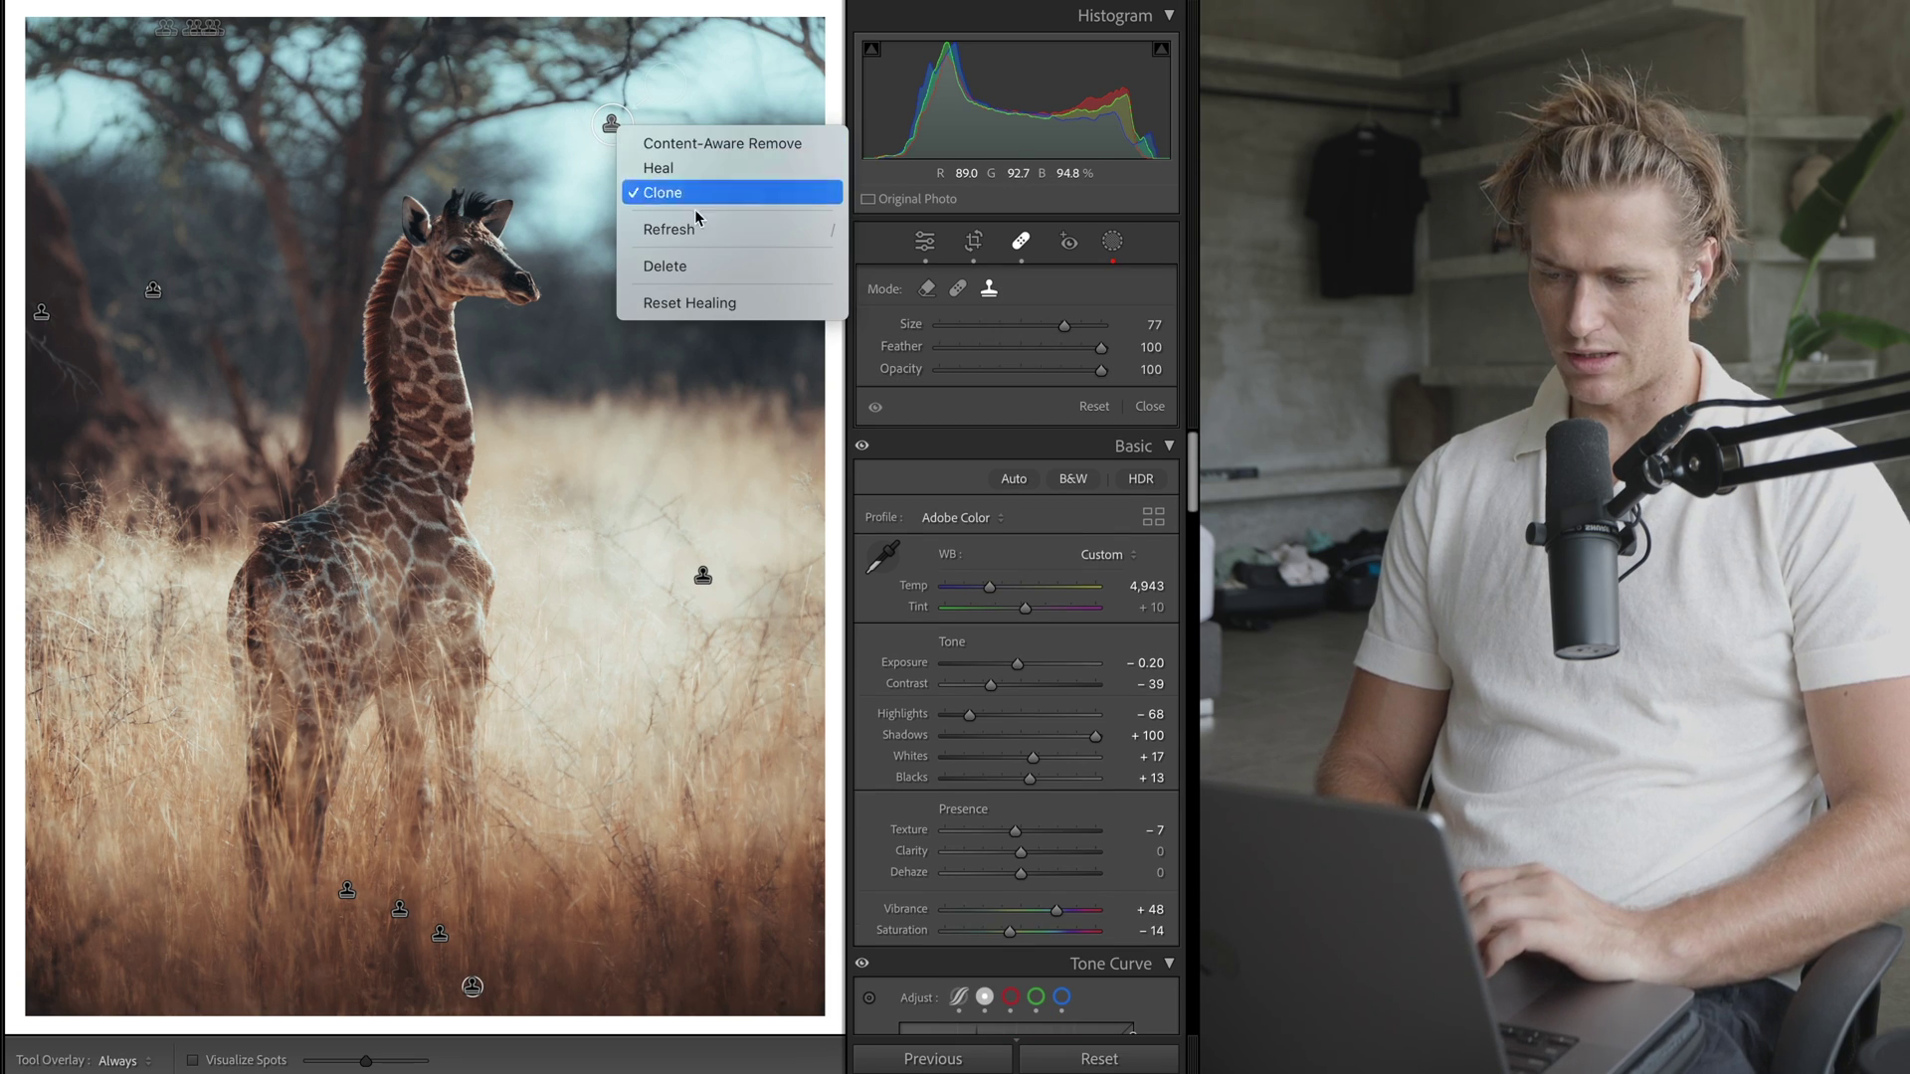
pyautogui.click(685, 258)
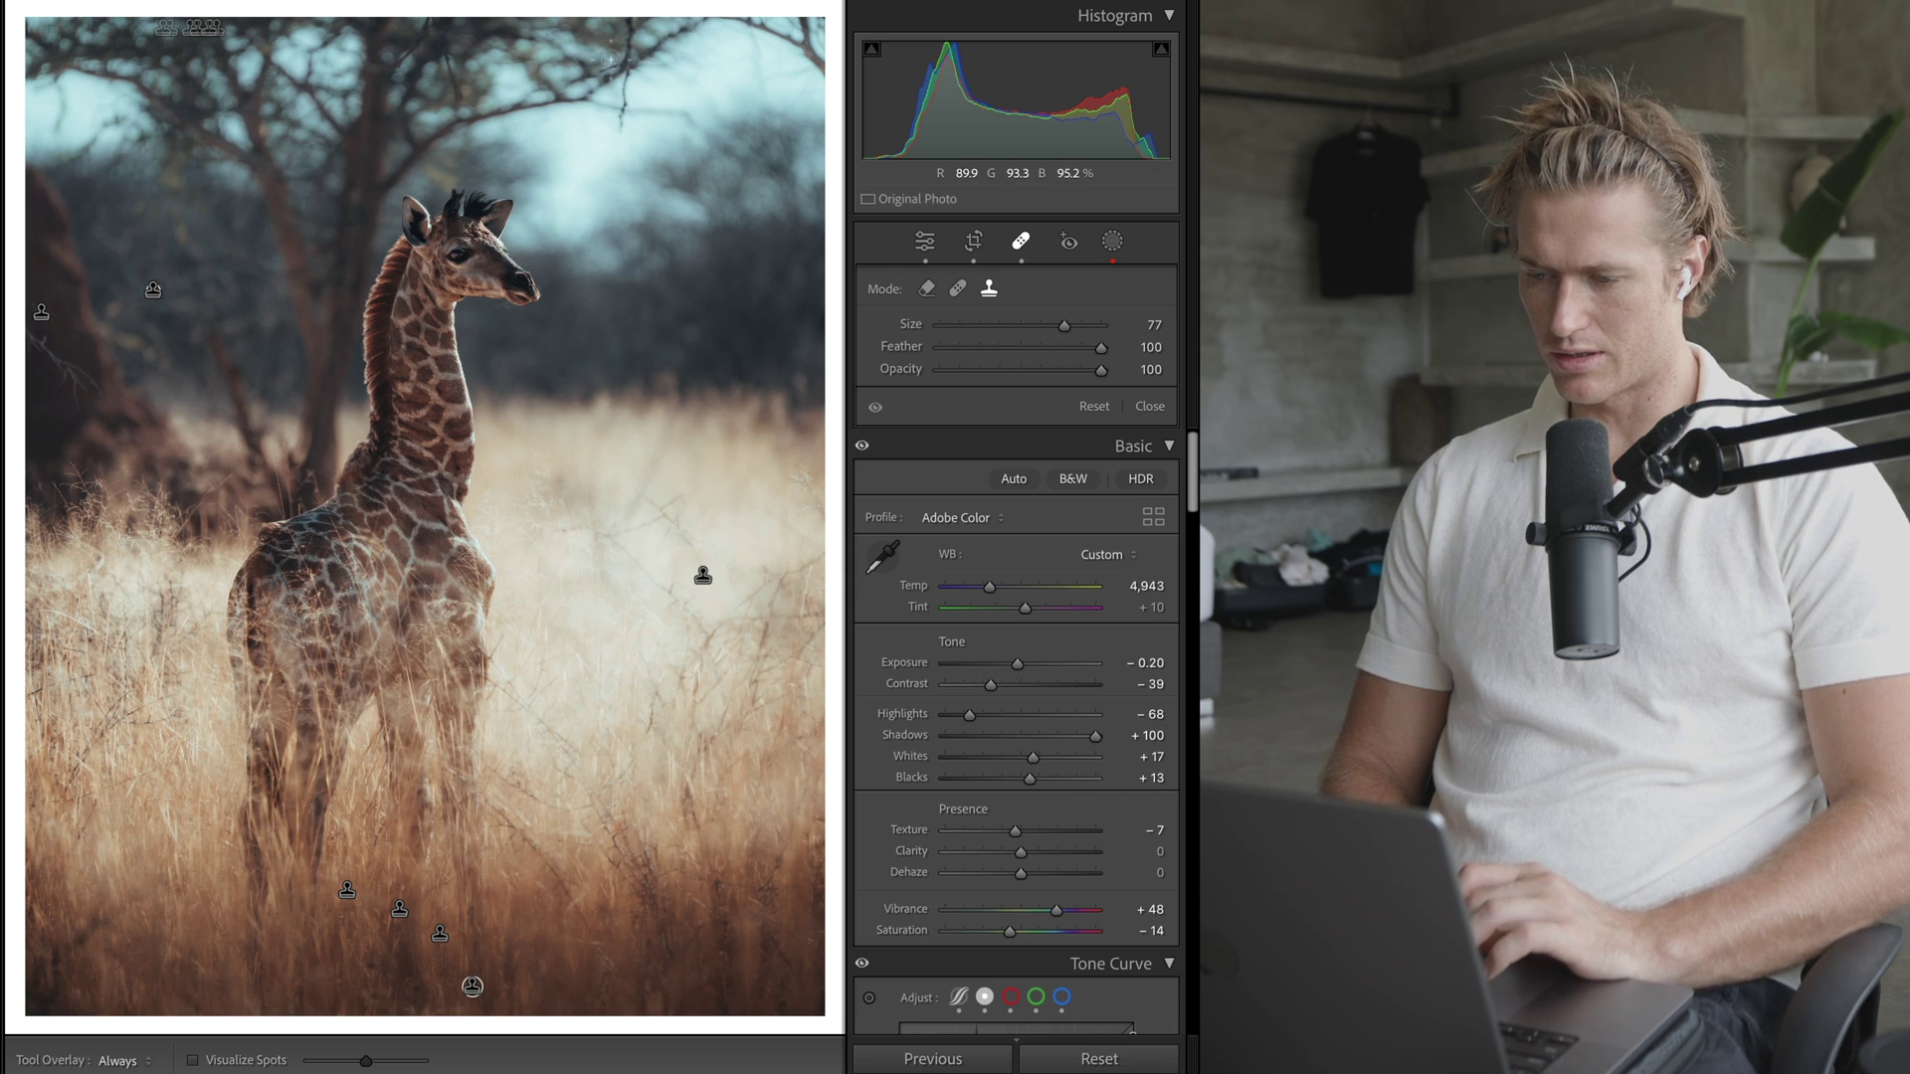
pyautogui.hotkey('ctrl', 'z')
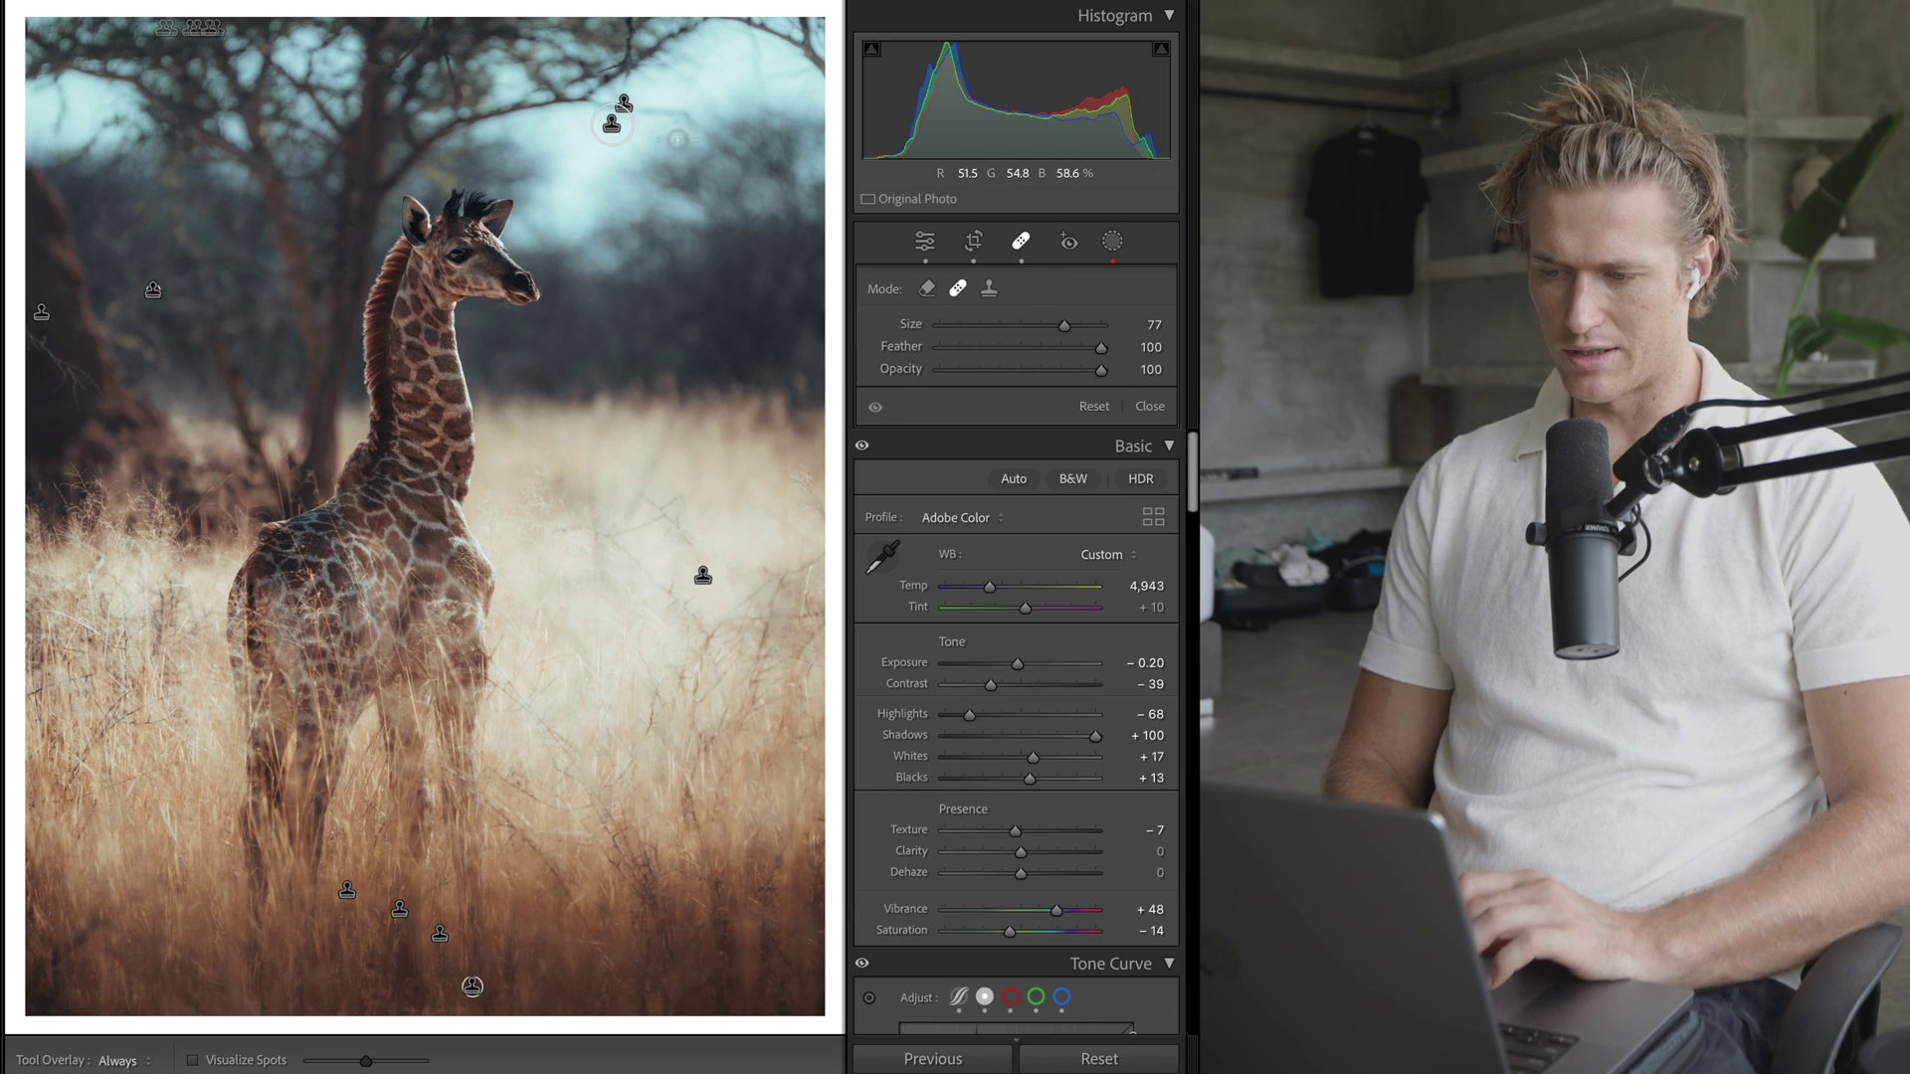
pyautogui.click(664, 116)
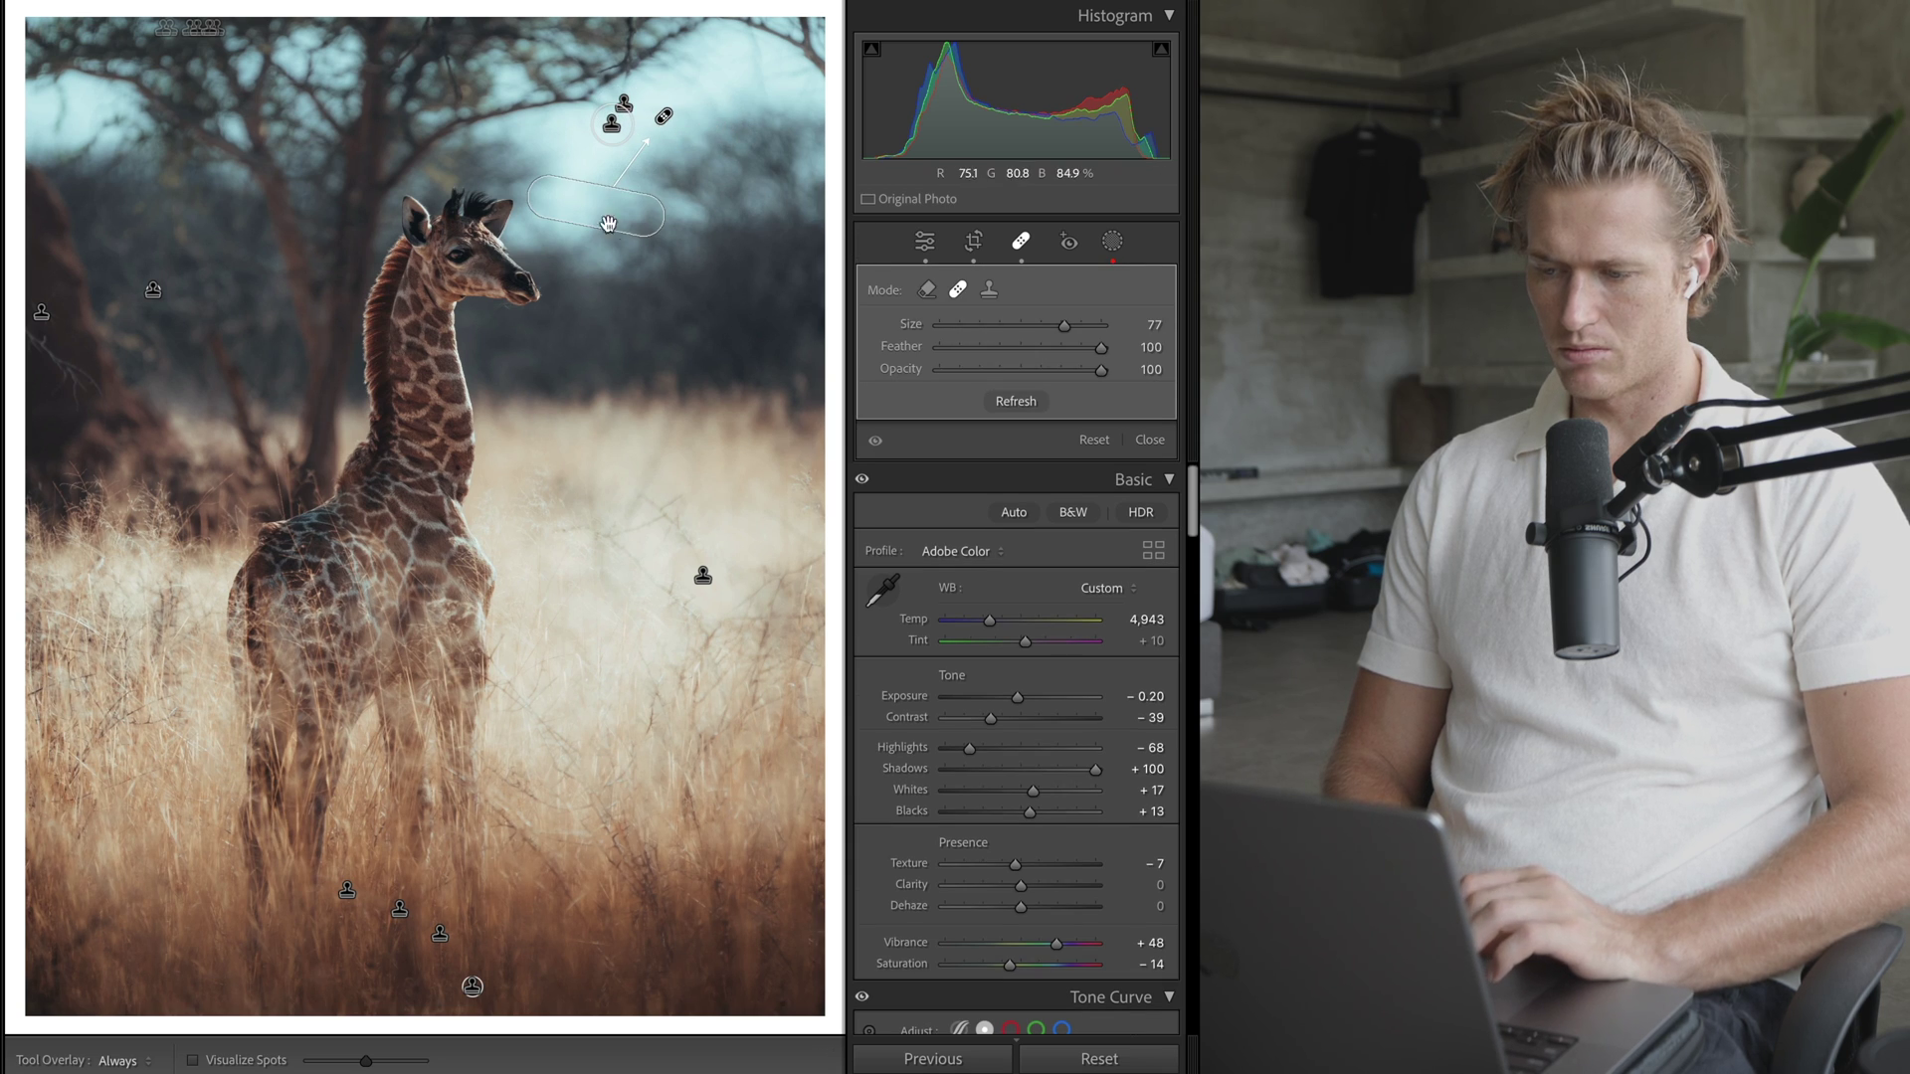
pyautogui.click(1067, 244)
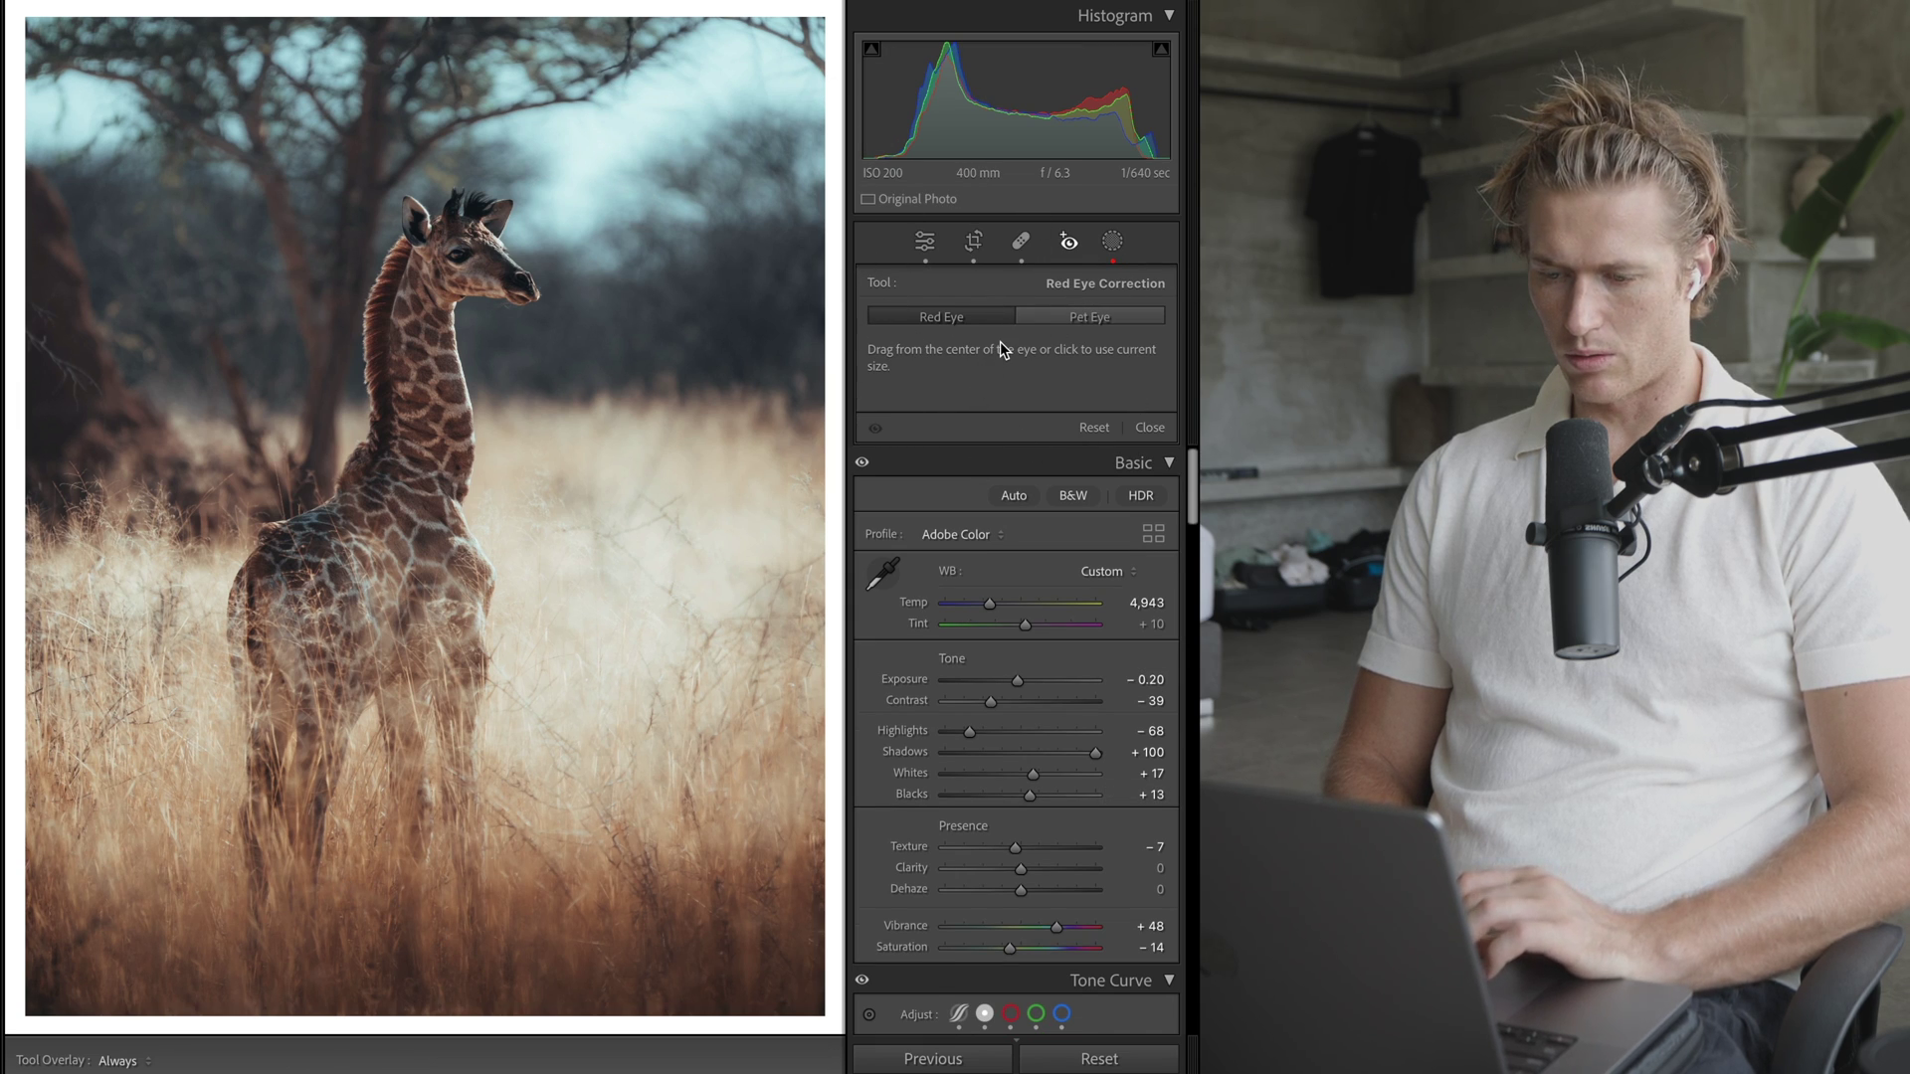
# - Open the masking panel and toggle all mask effects off and on to compare
pyautogui.click(1110, 251)
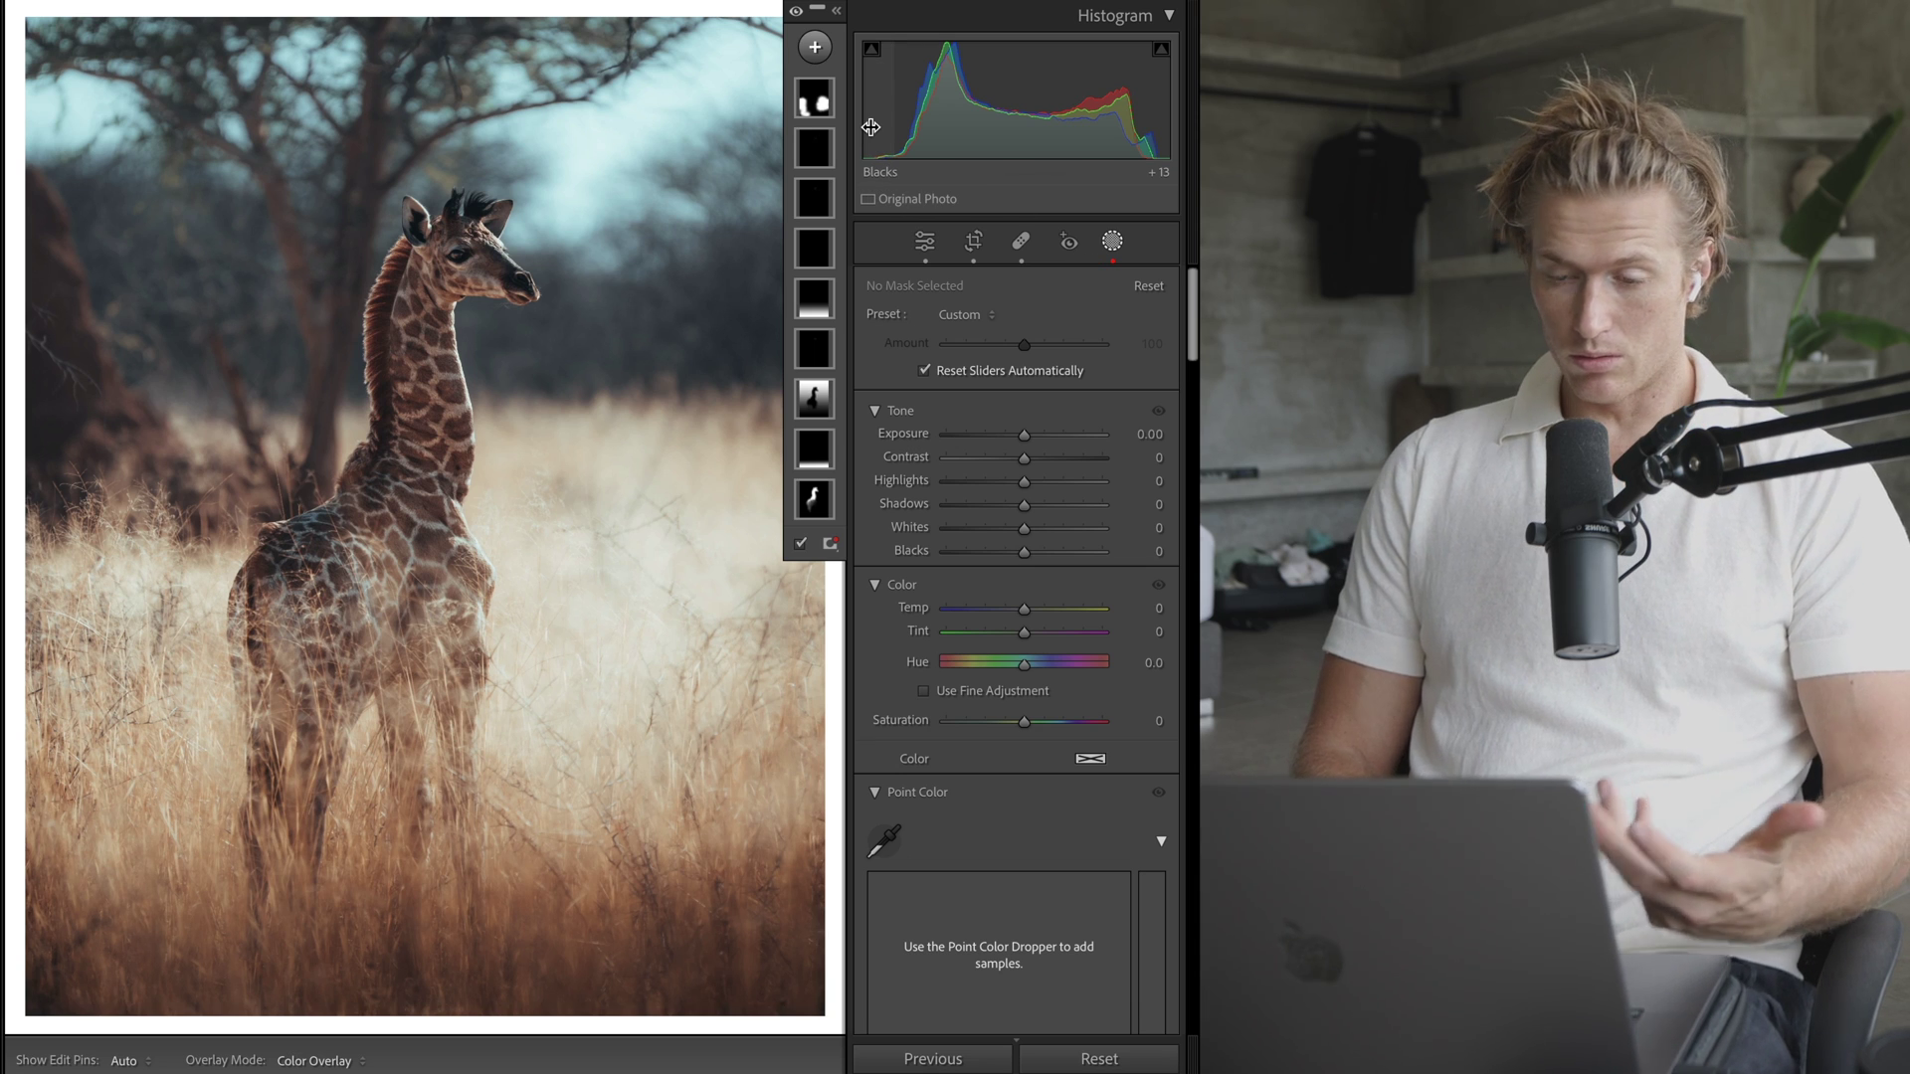
pyautogui.click(796, 14)
pyautogui.click(796, 14)
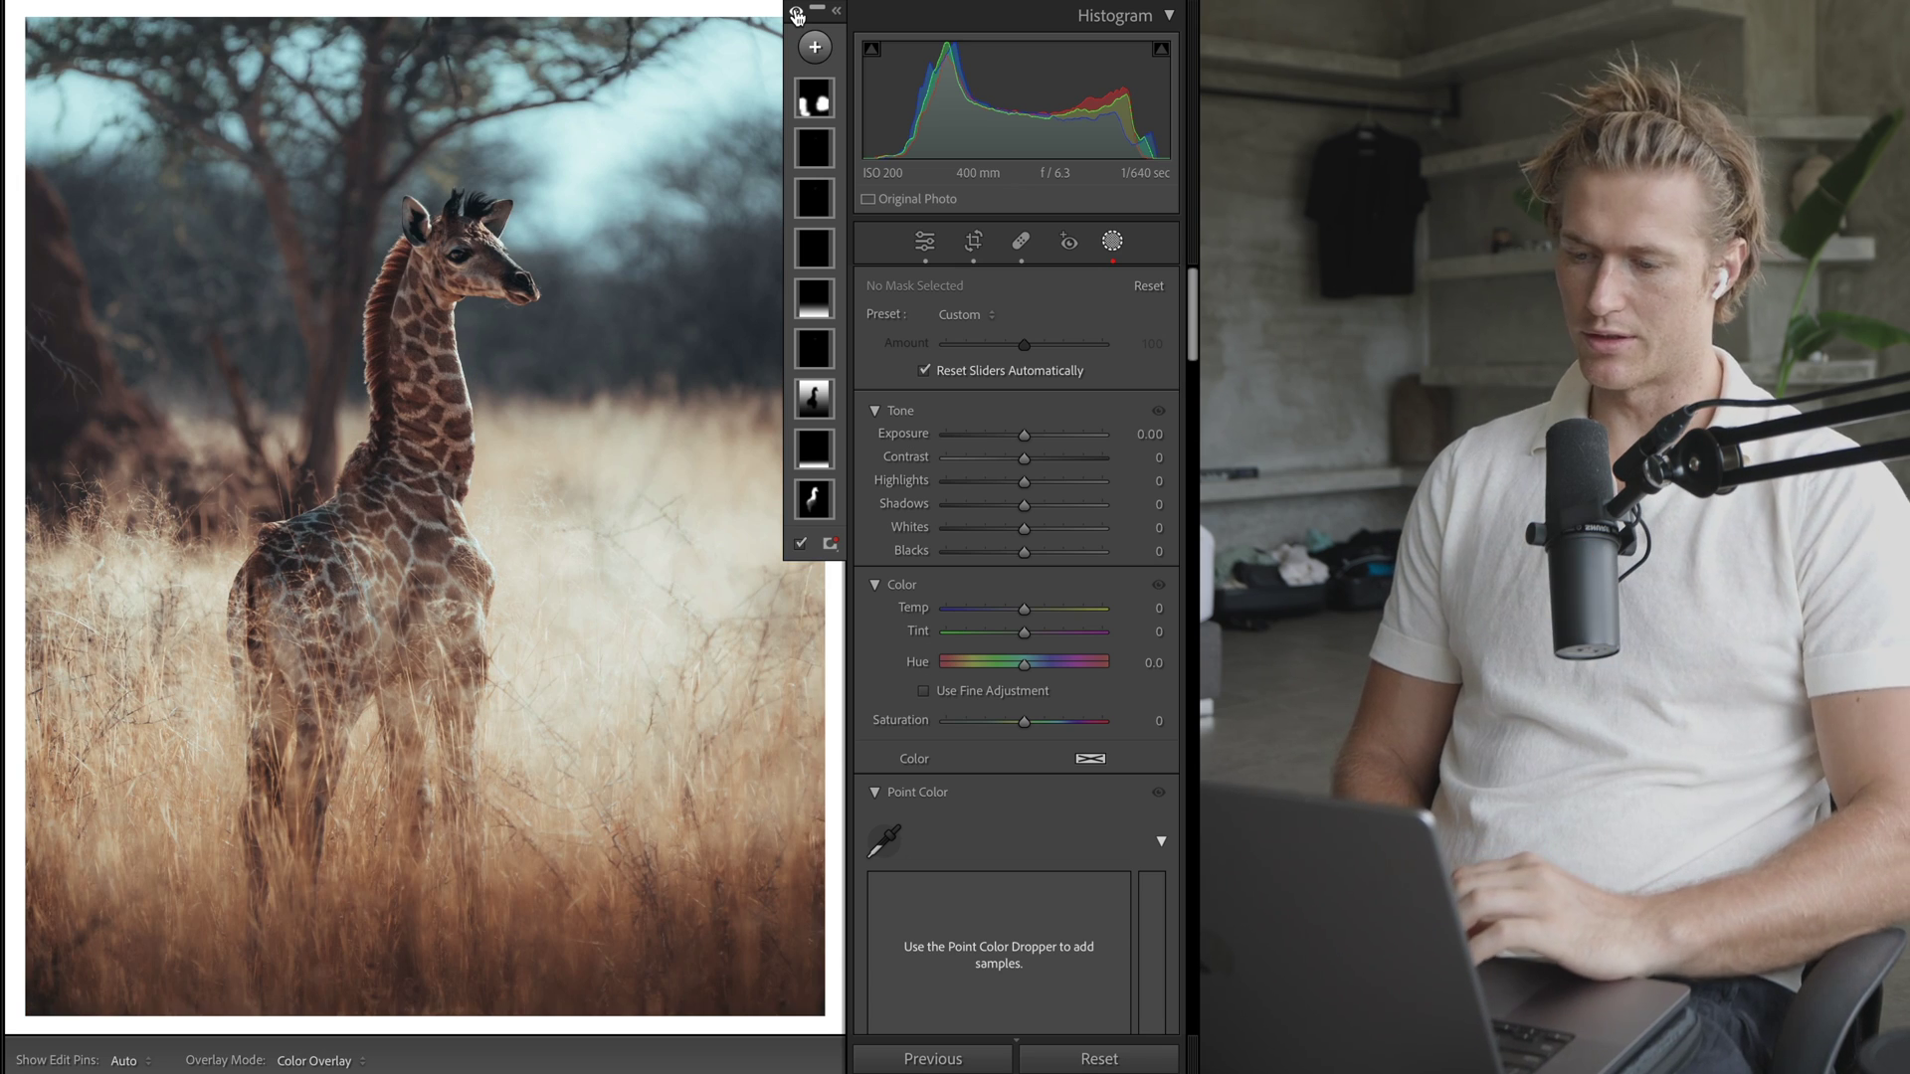
pyautogui.click(823, 104)
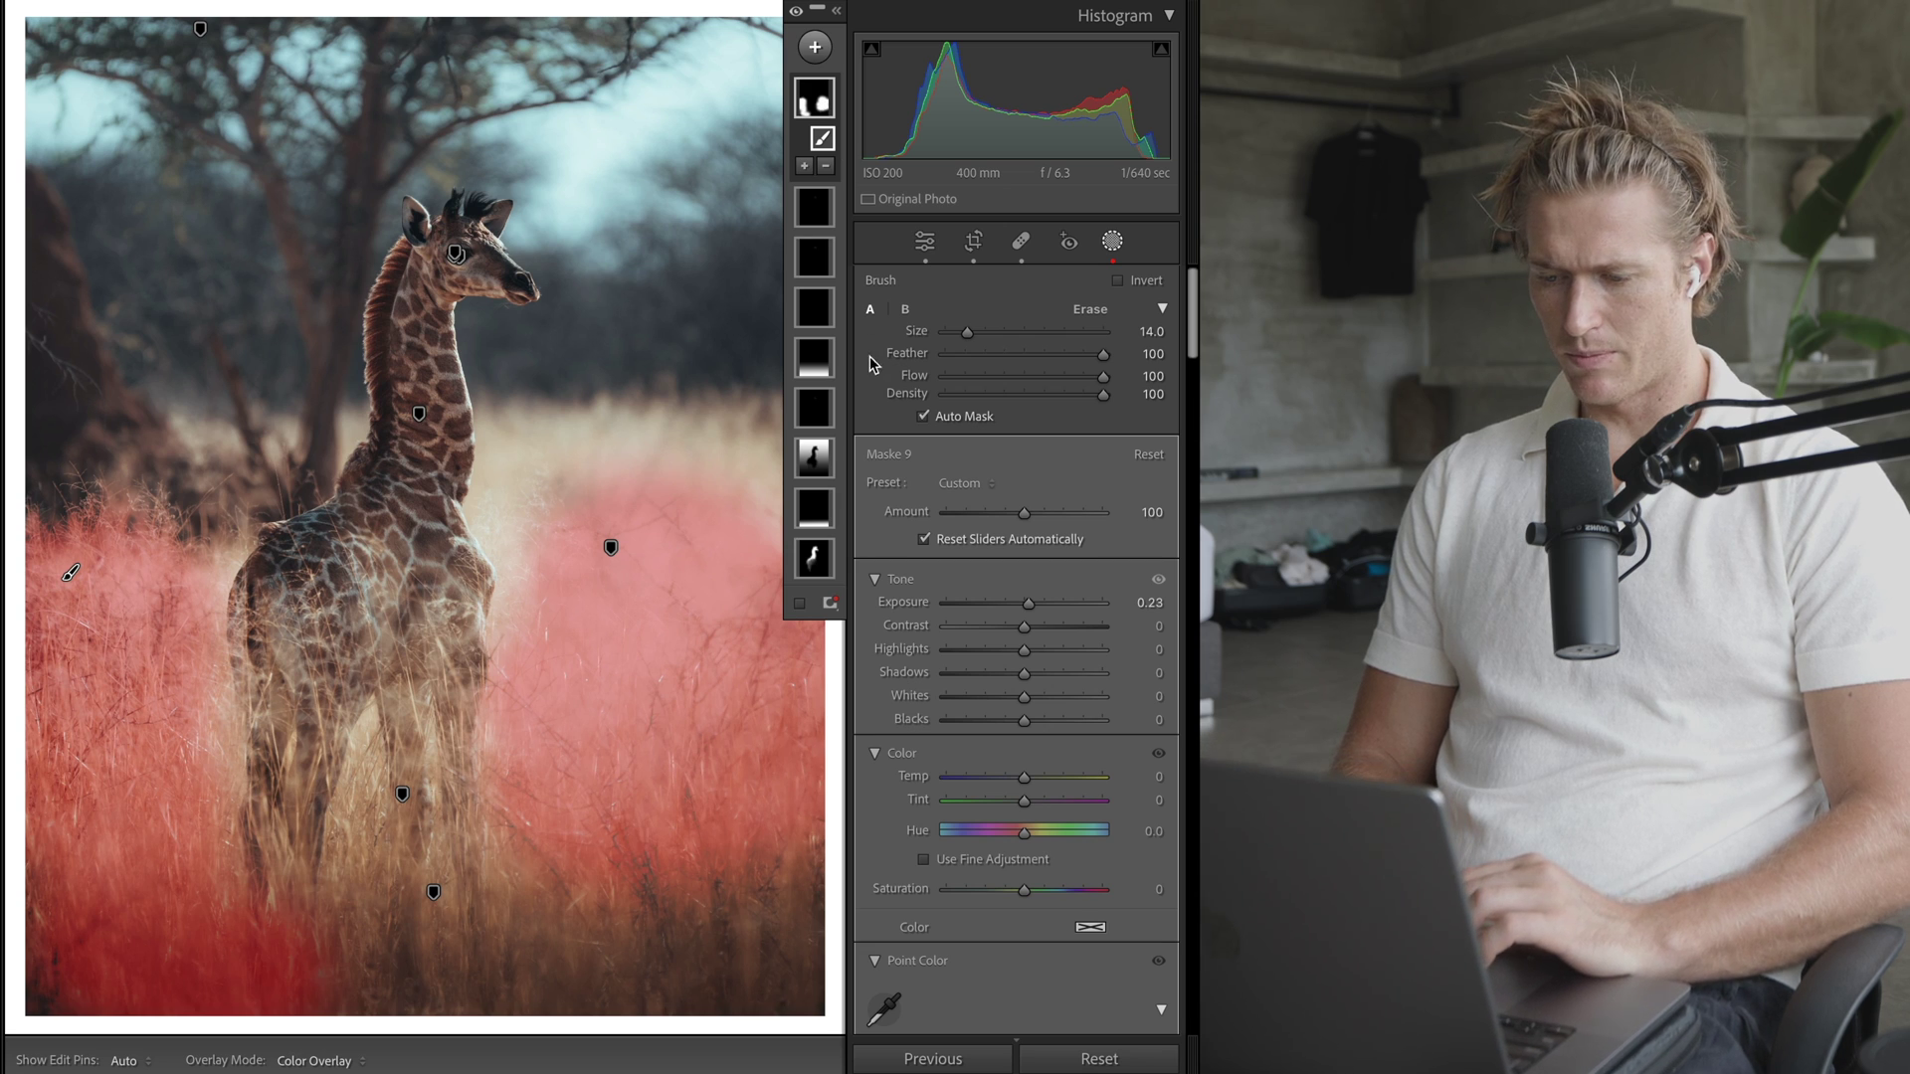
# - Raise Blacks in the background mask Maske 3 from 15 to 32
pyautogui.click(823, 452)
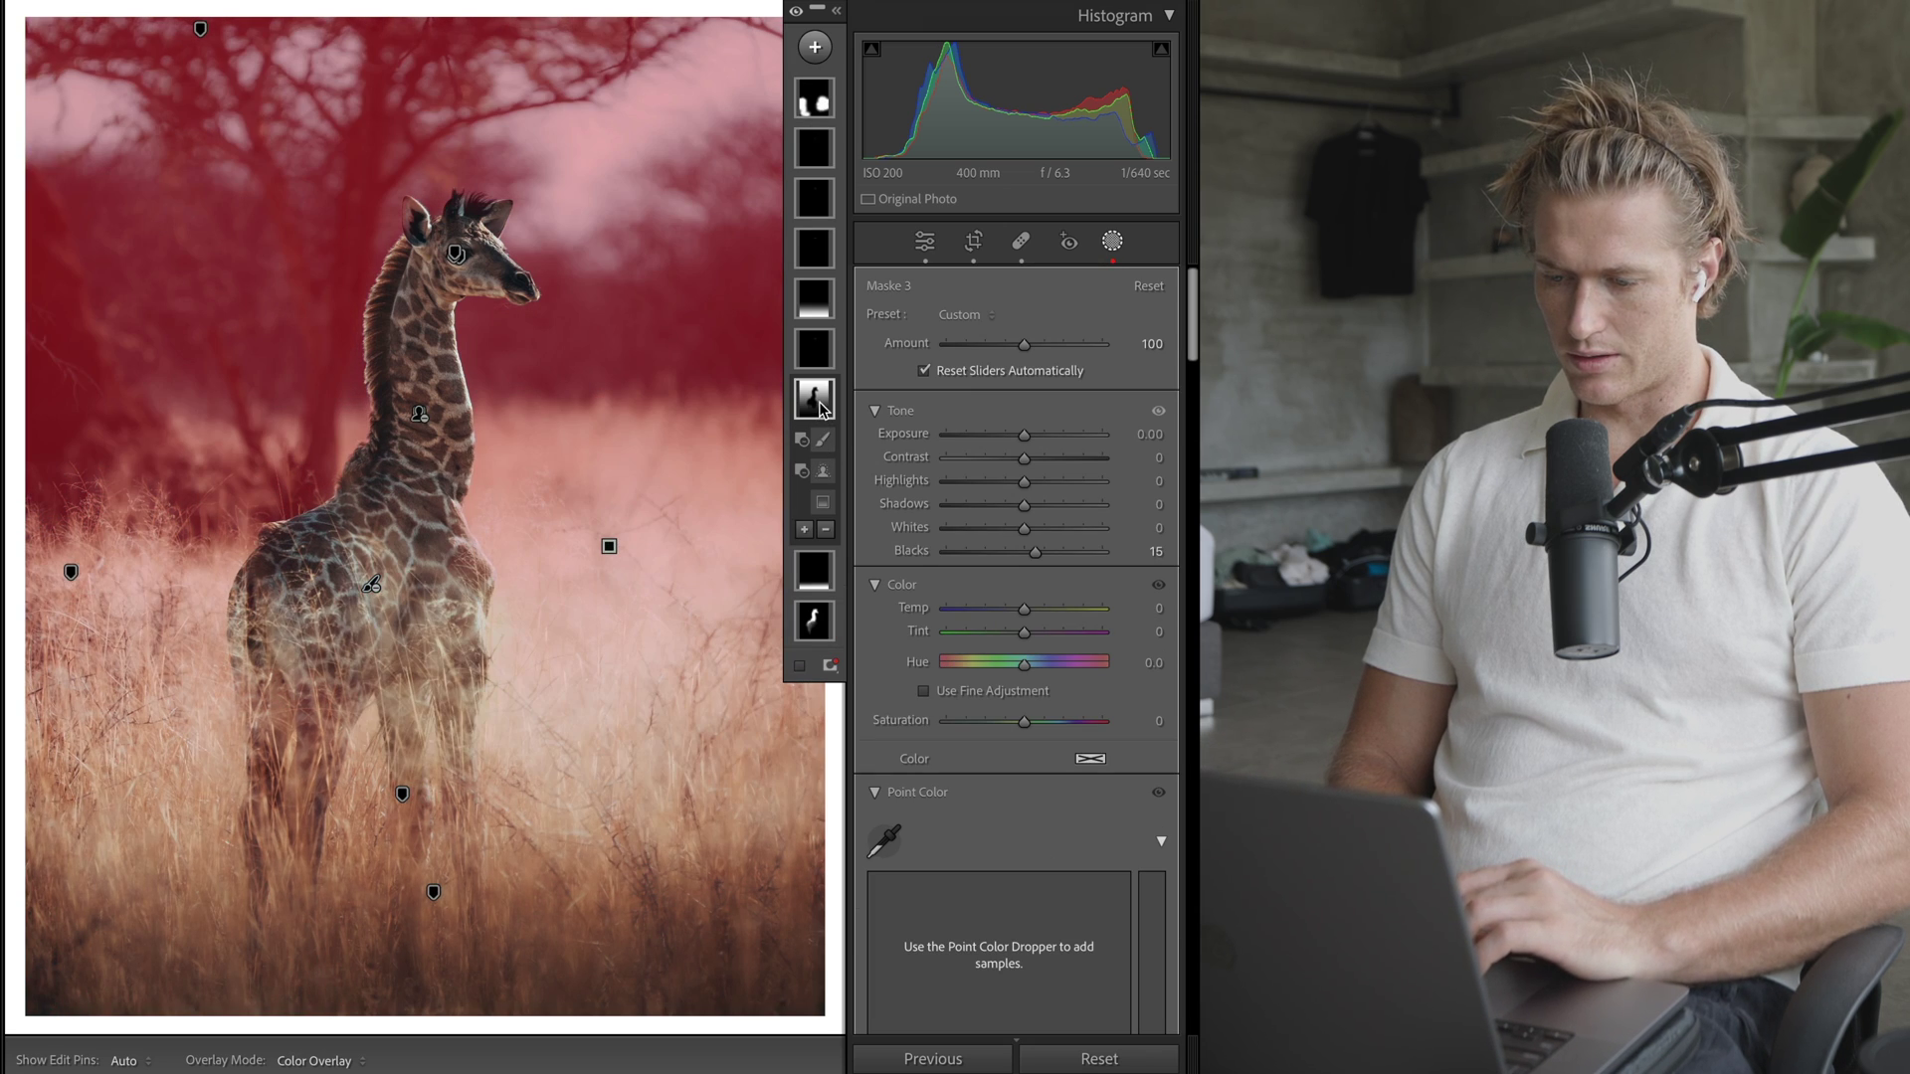
pyautogui.click(814, 401)
pyautogui.moveTo(822, 404)
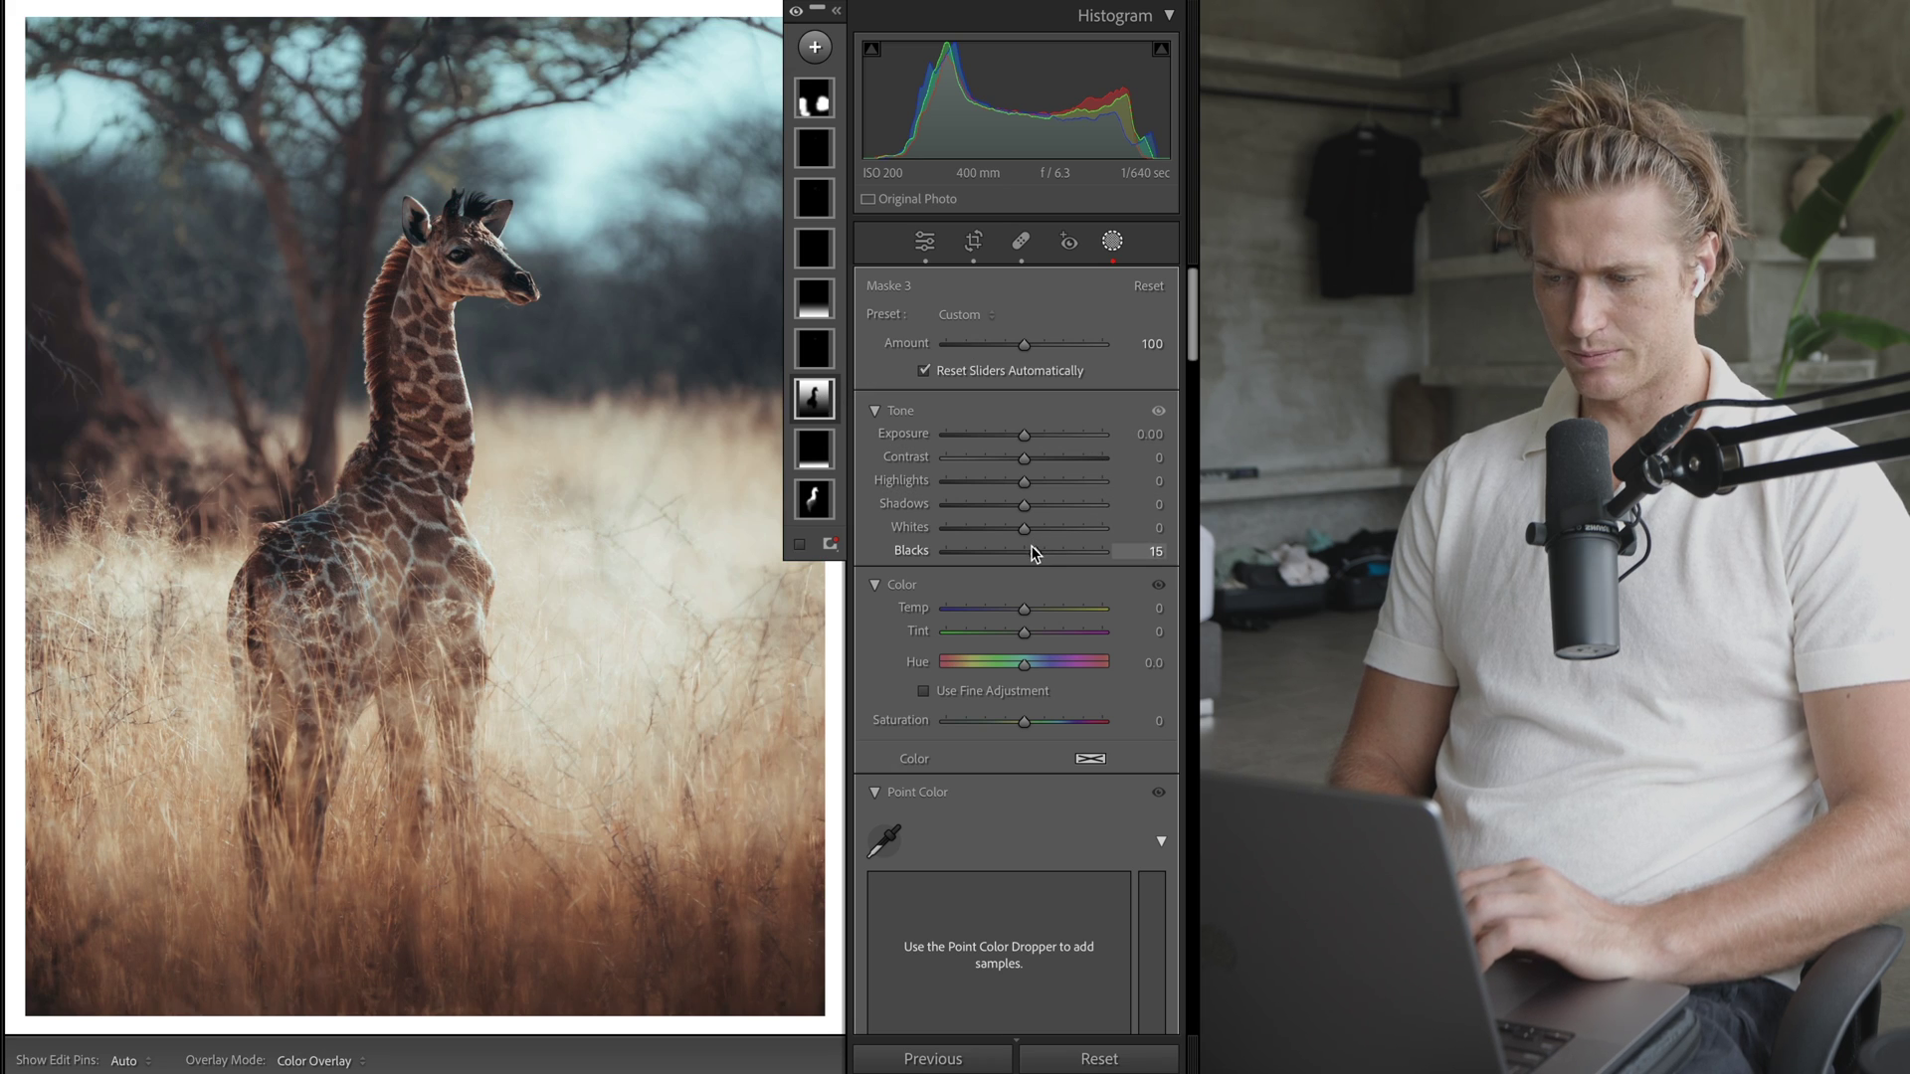
pyautogui.moveTo(1035, 553); pyautogui.dragTo(1005, 554)
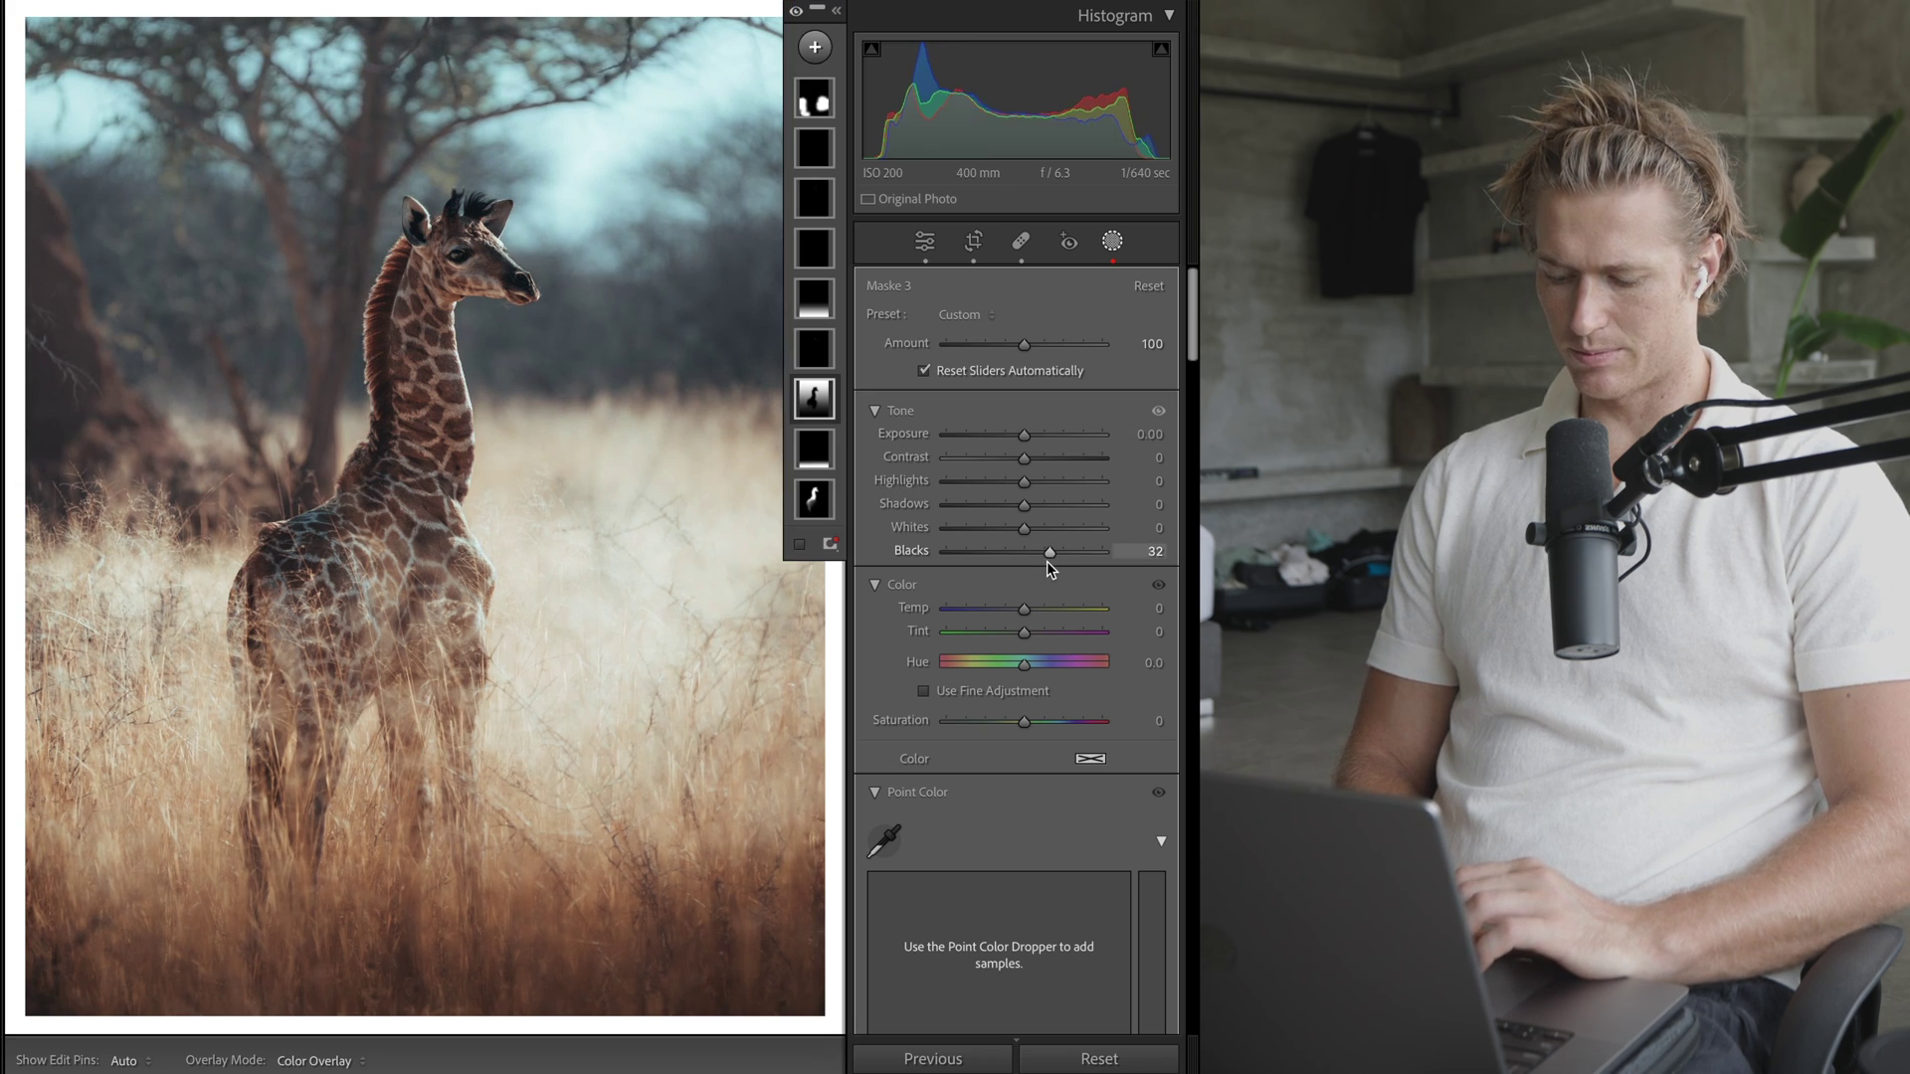
# - Try darkening the bottom gradient mask Maske 2 to -0.75 exposure, then undo it
pyautogui.click(820, 454)
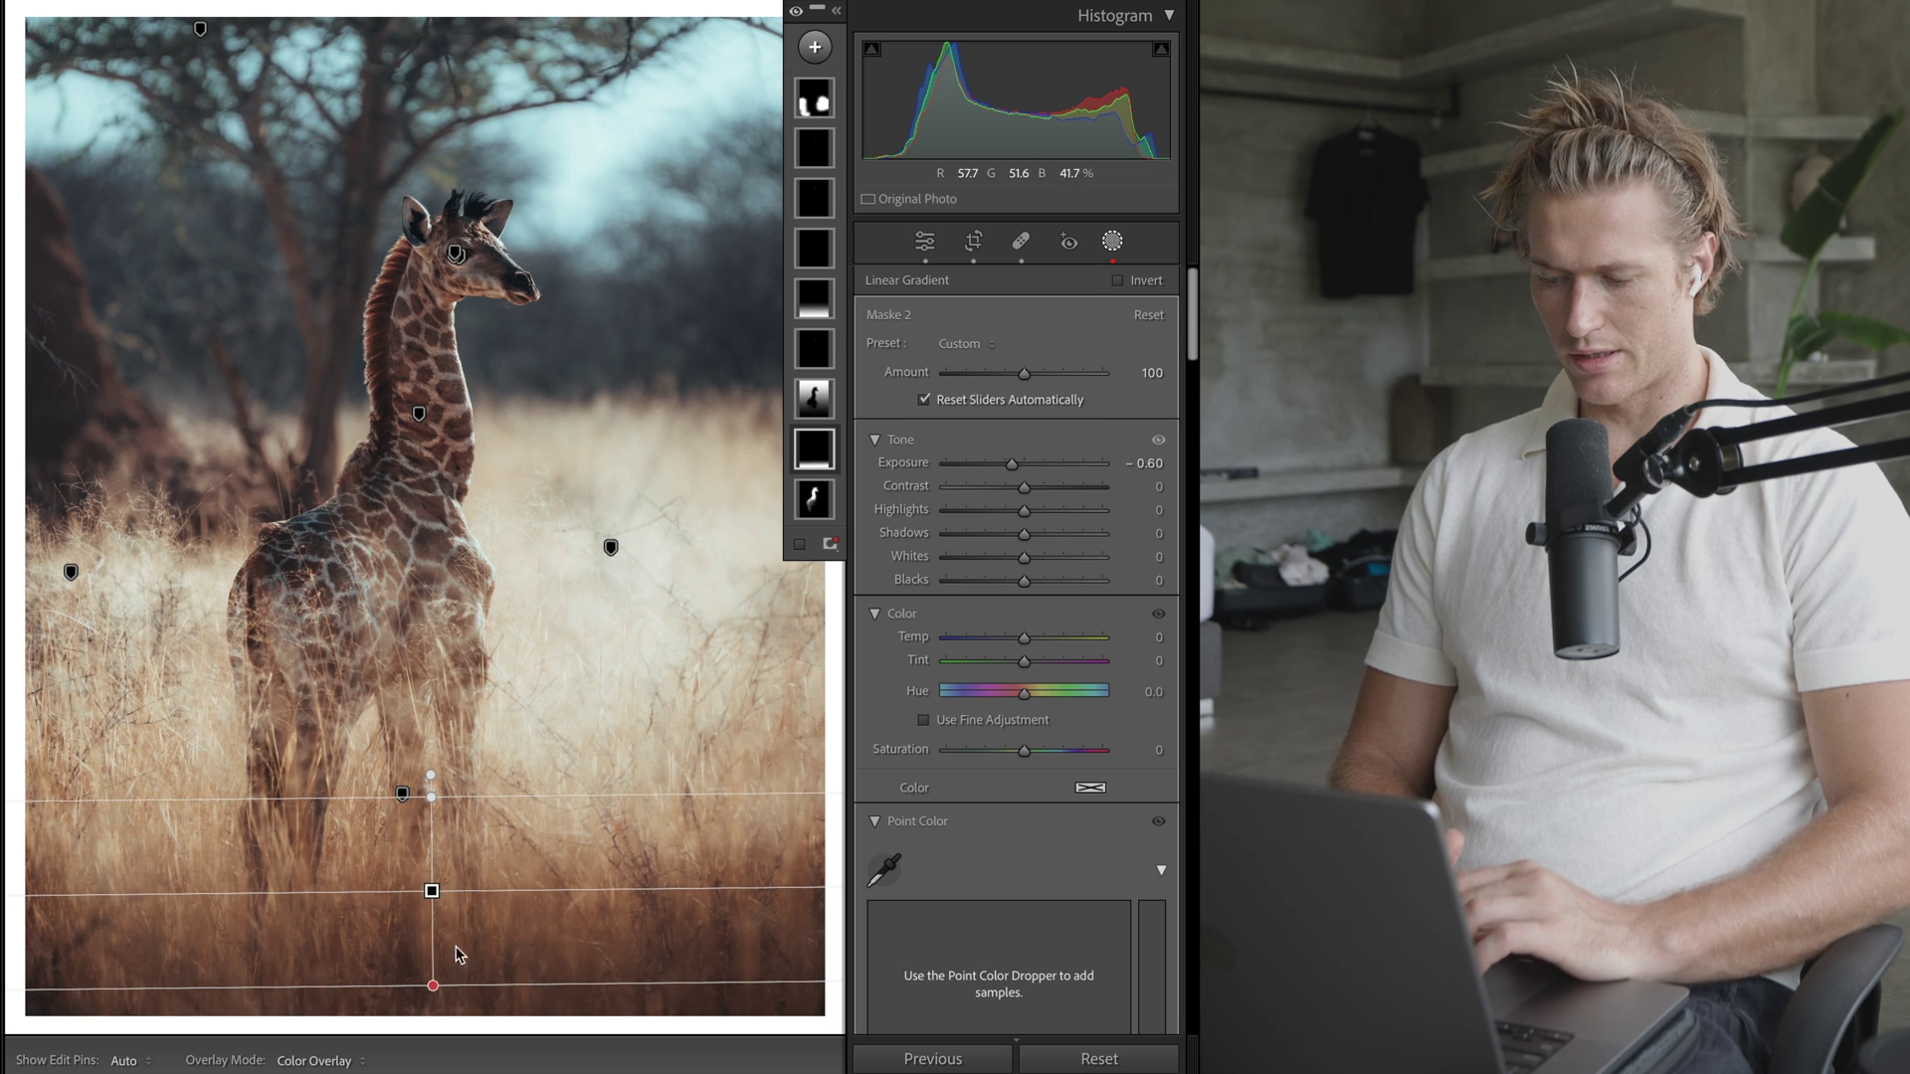
pyautogui.press('o')
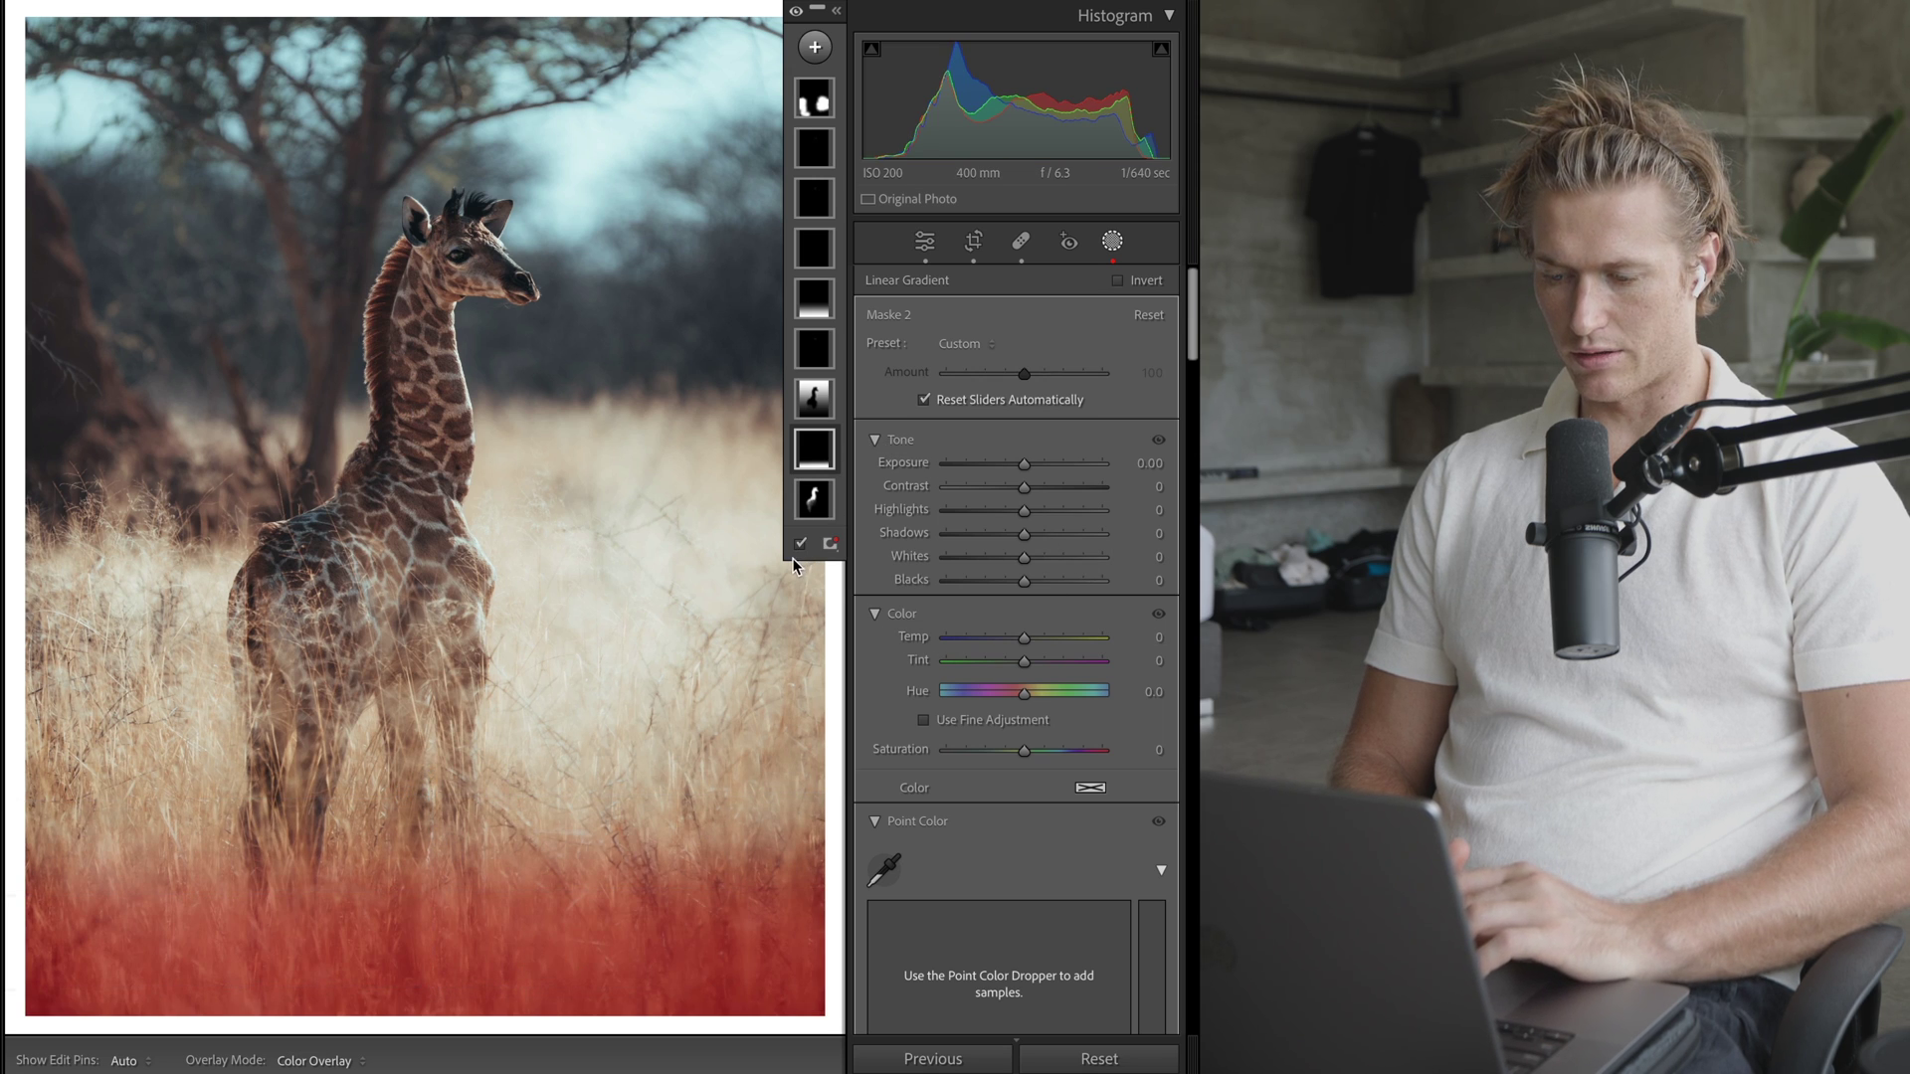
pyautogui.press('o')
pyautogui.click(1006, 464)
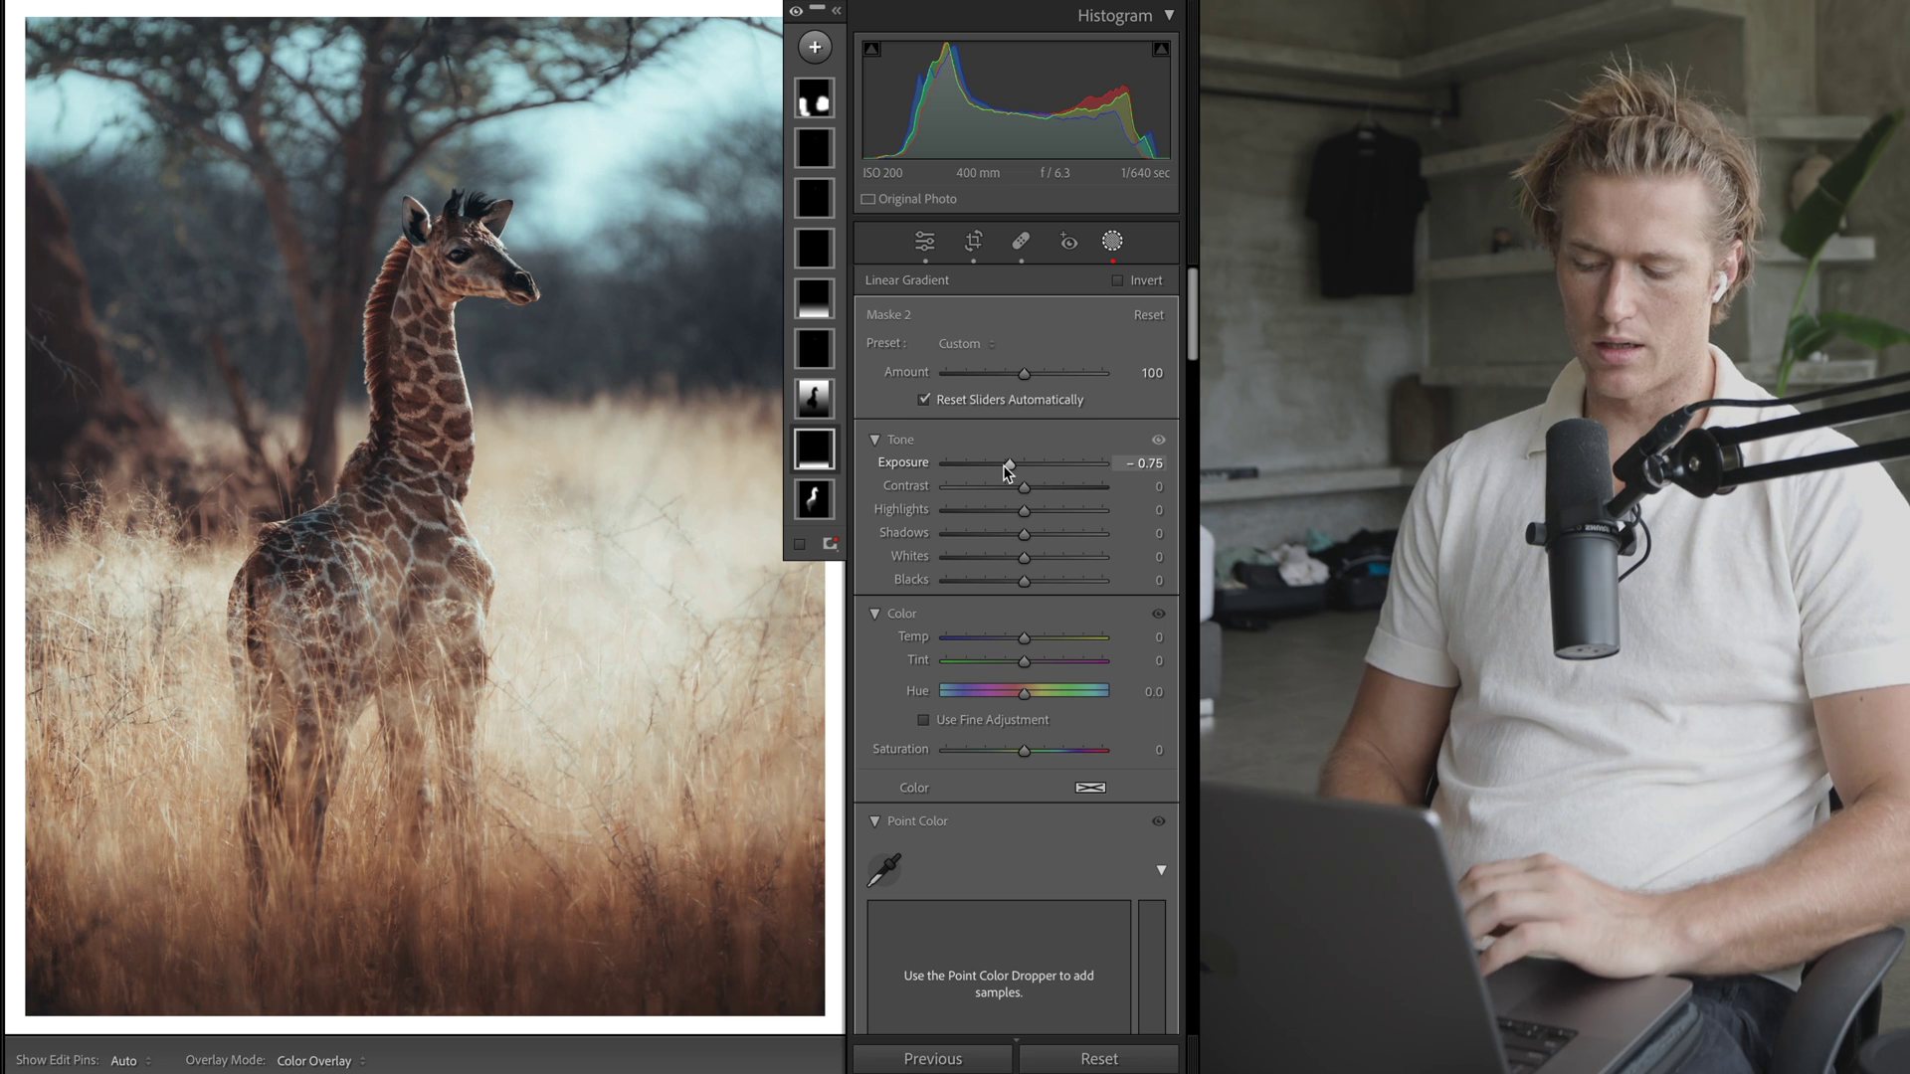
pyautogui.press('super+z')
pyautogui.press('super+z')
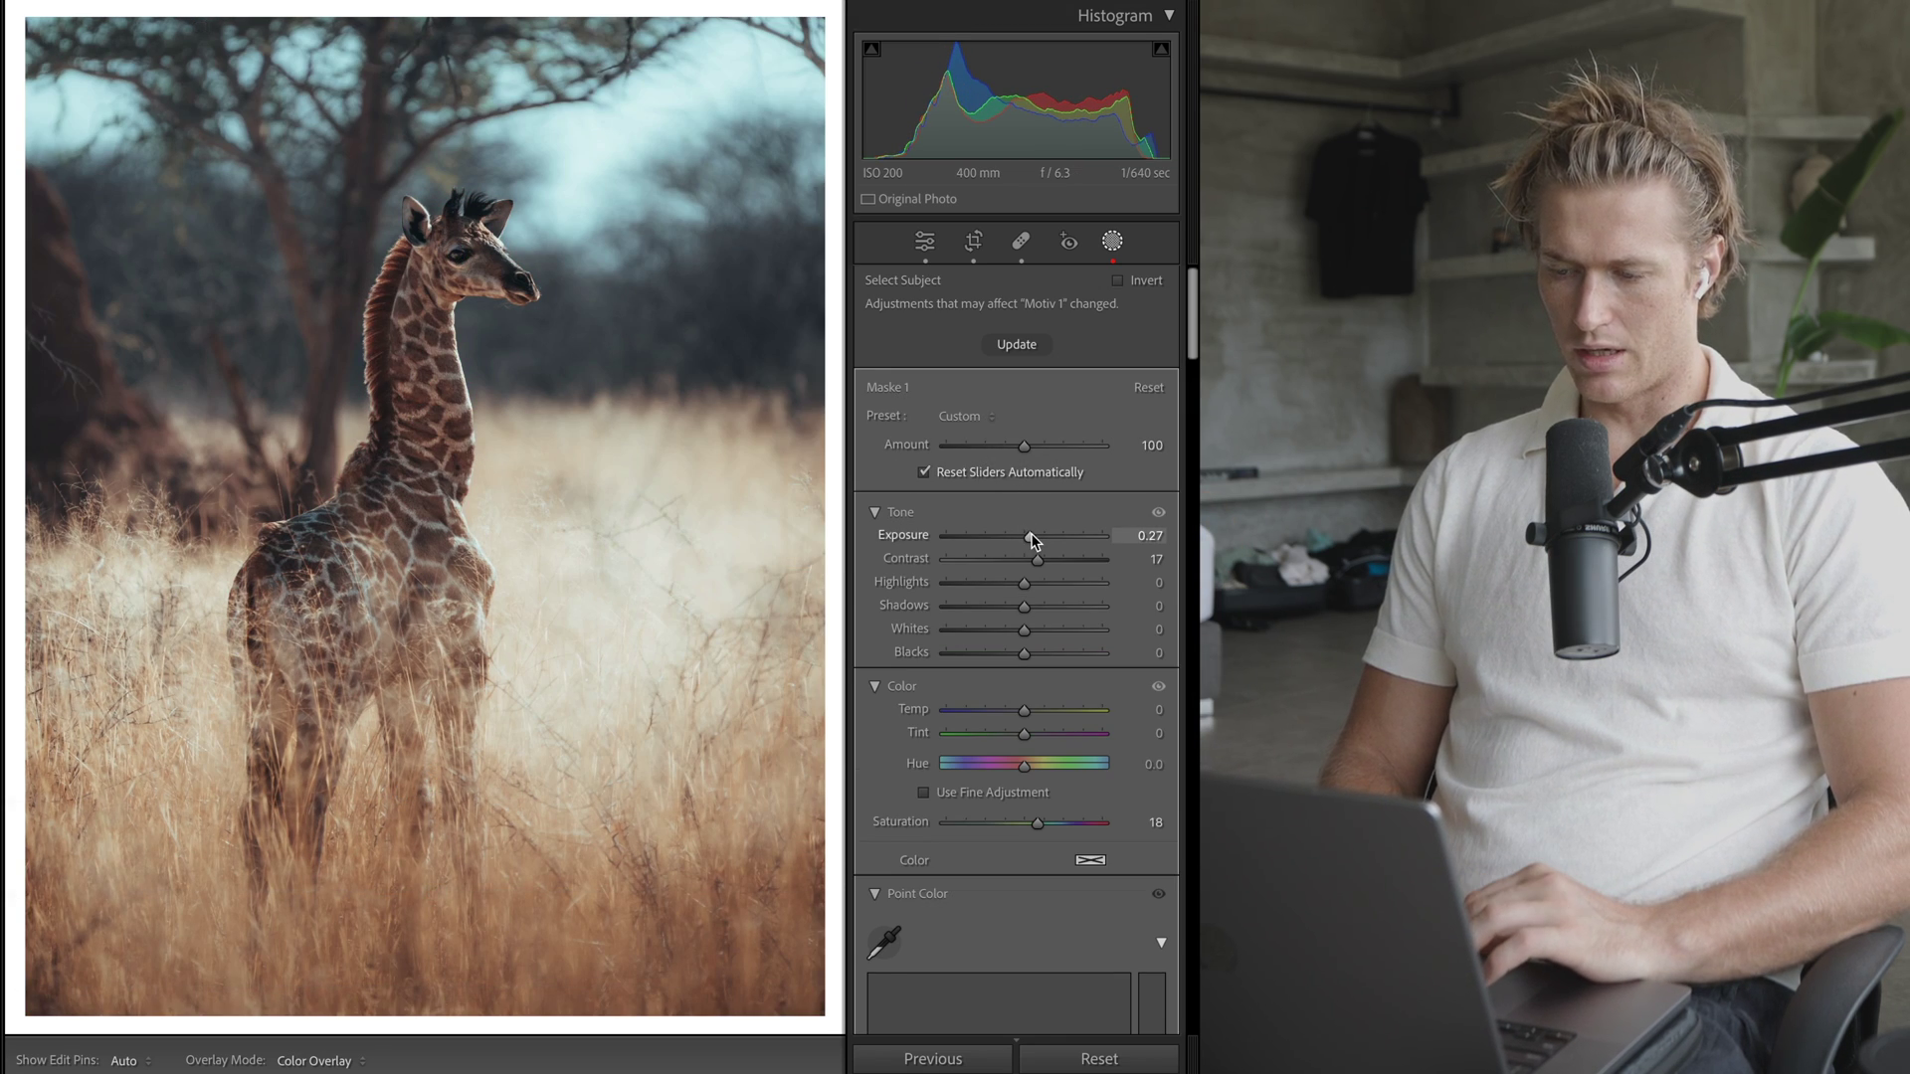
# - Trial the giraffe mask at Exposure 0.57 and Contrast 48, then revert to 0.27 and 17
pyautogui.moveTo(1030, 537); pyautogui.dragTo(1035, 536)
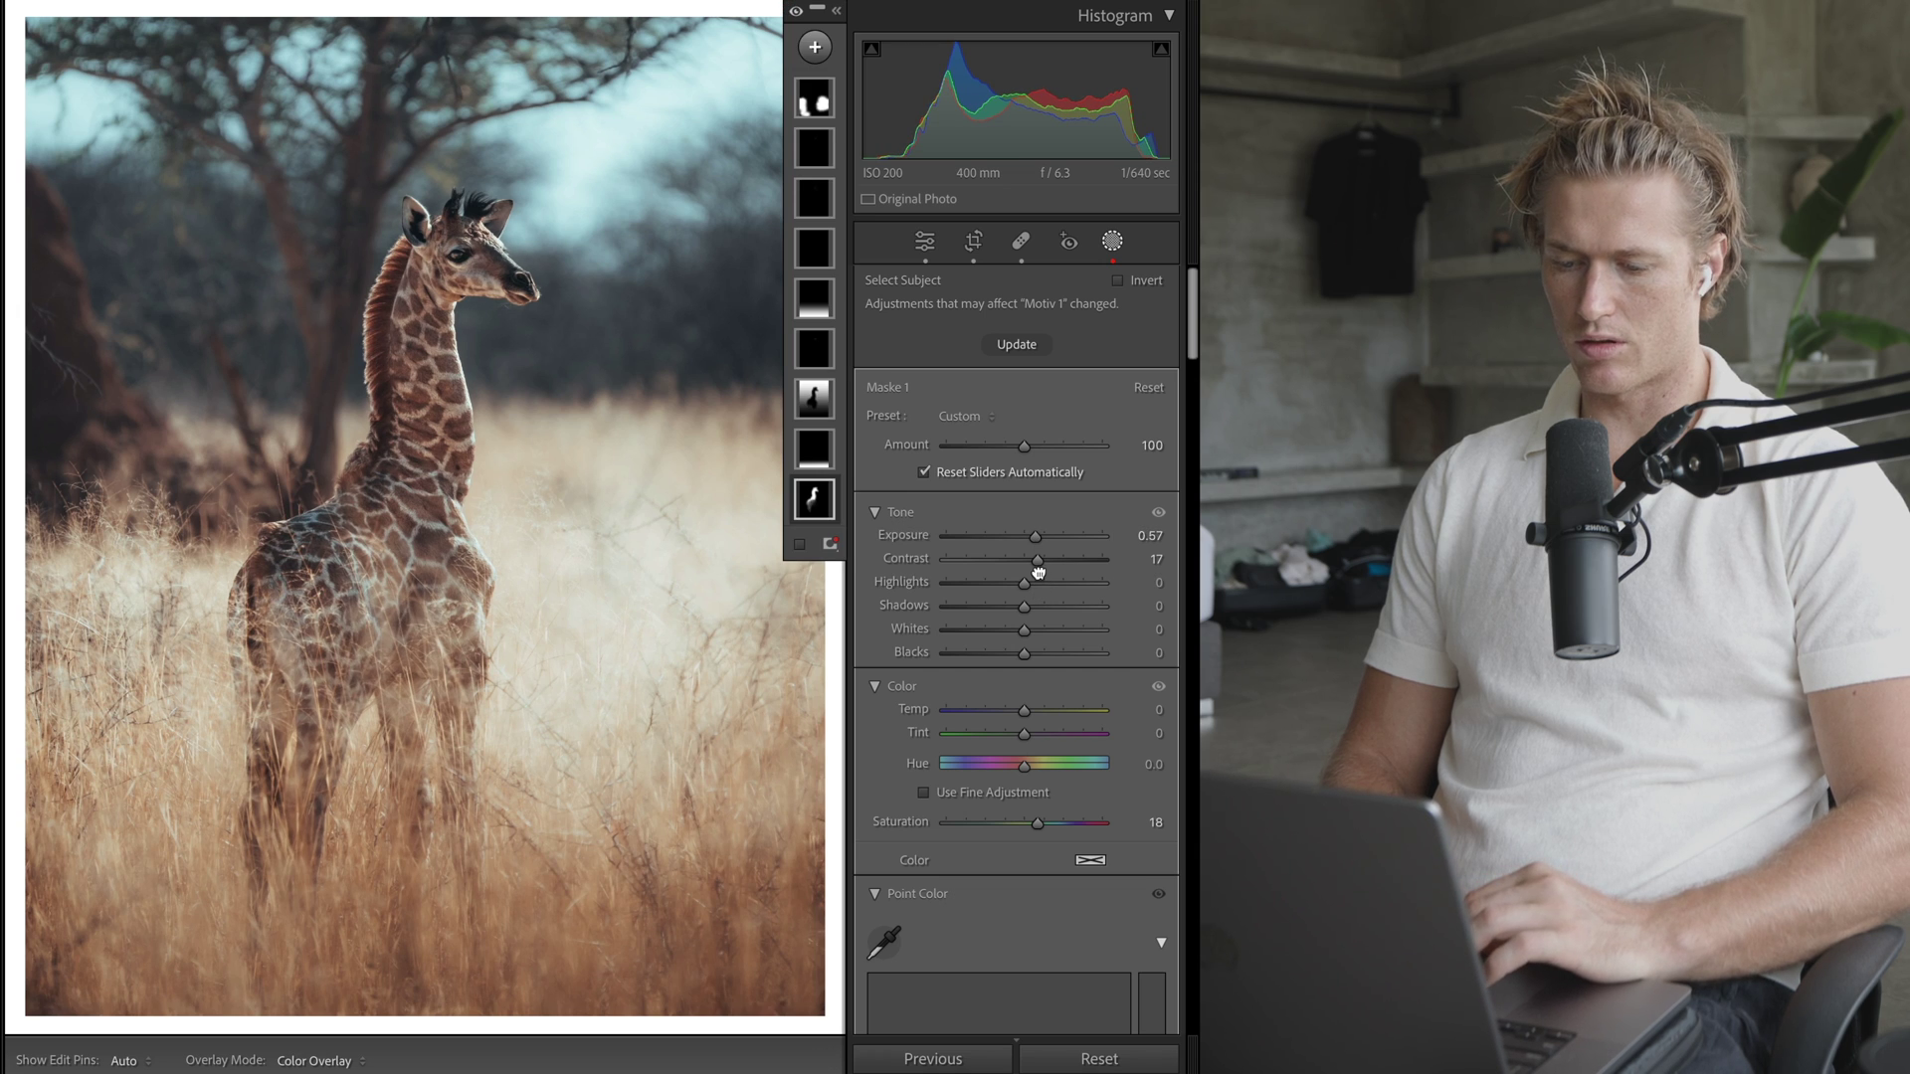
pyautogui.moveTo(1043, 561); pyautogui.dragTo(1067, 563)
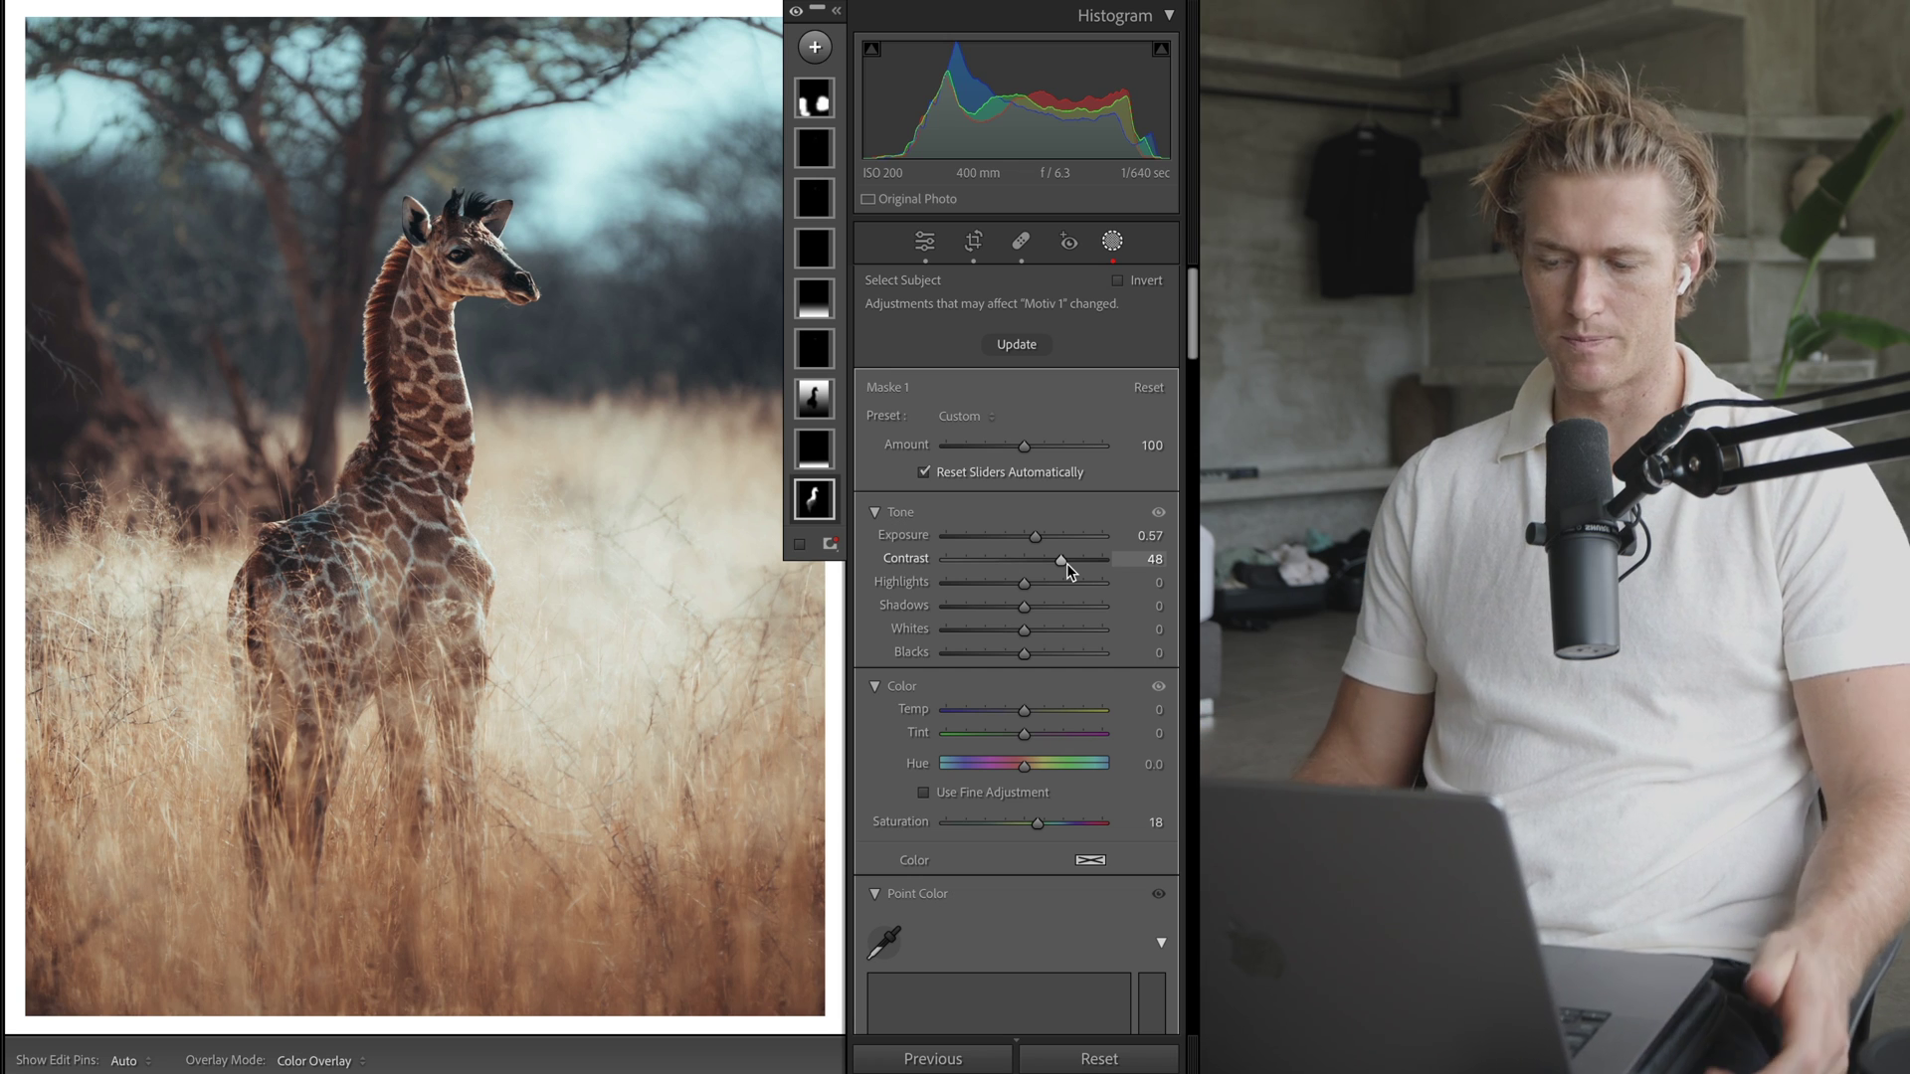
pyautogui.press('super+z')
pyautogui.press('super+z')
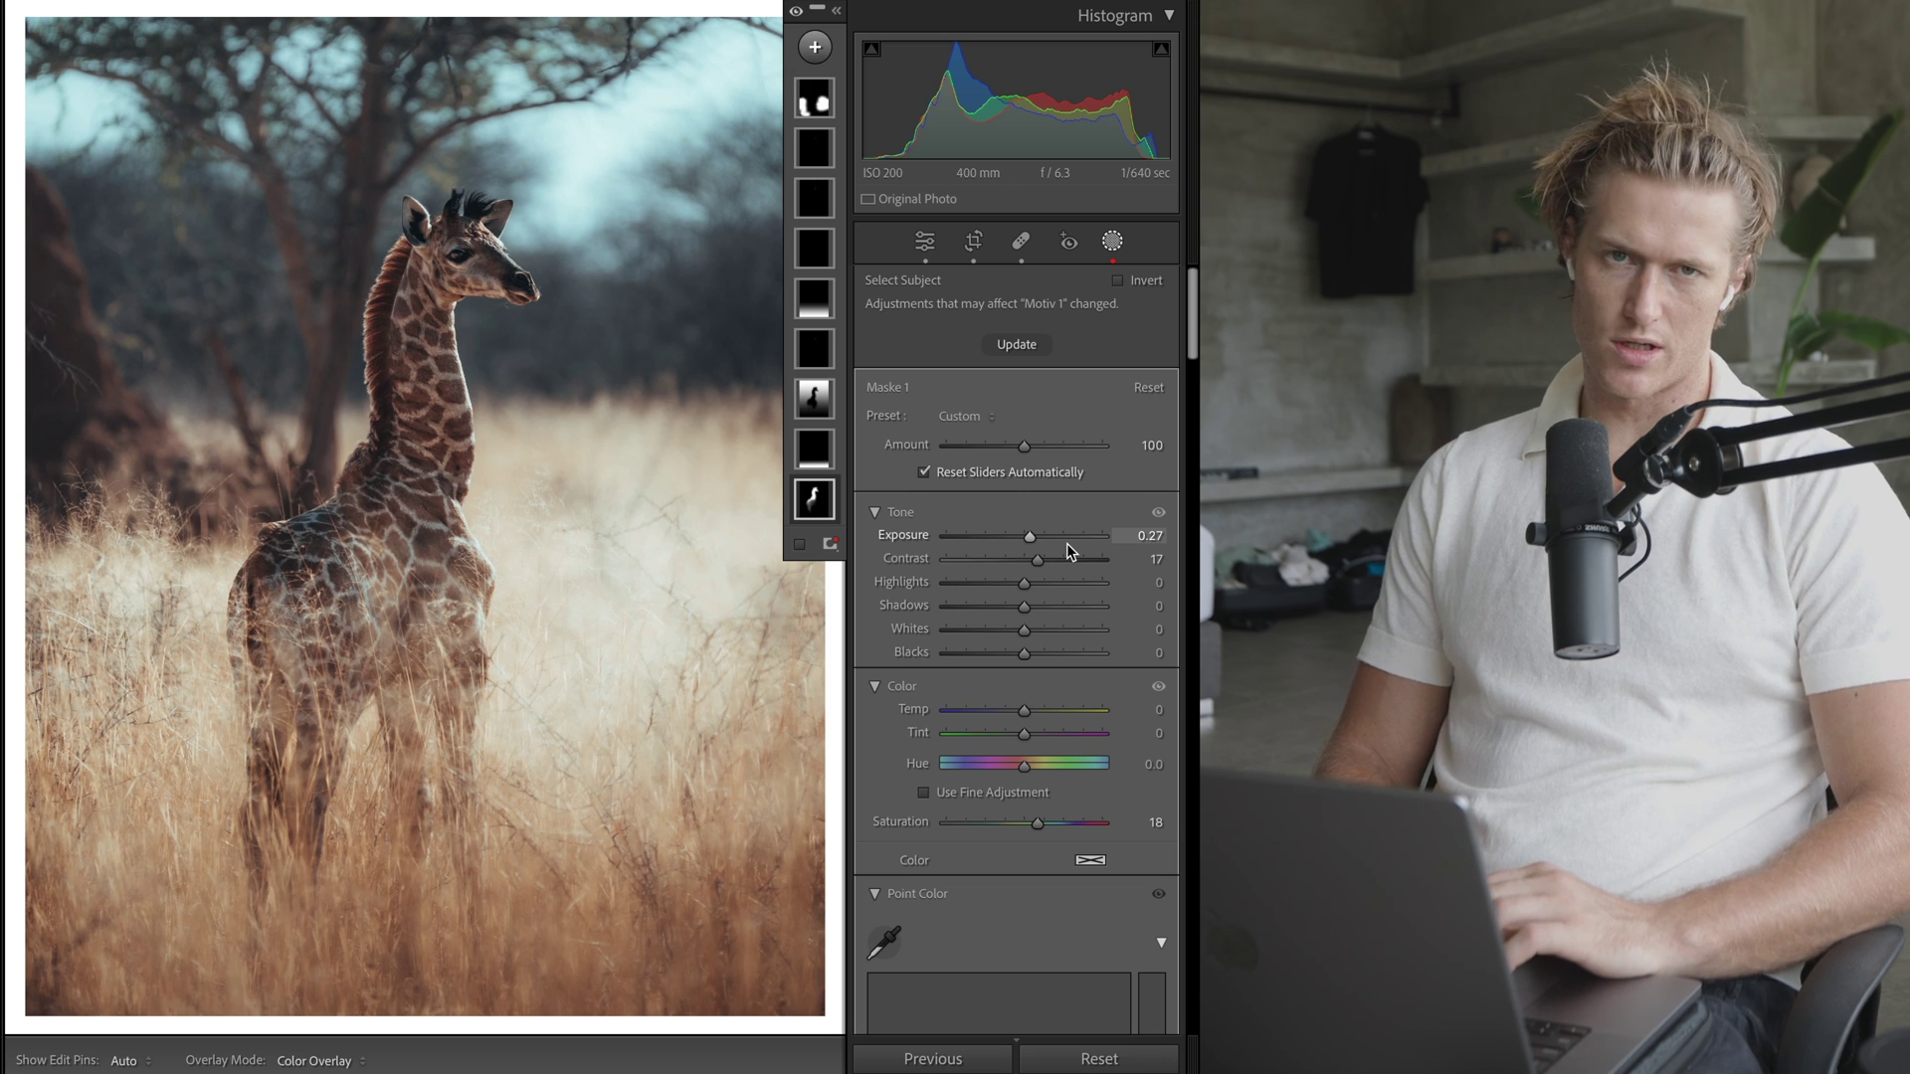
pyautogui.press('super+z')
# - Reopen the brush mask Maske 4 after undoing, then delete it
pyautogui.click(814, 346)
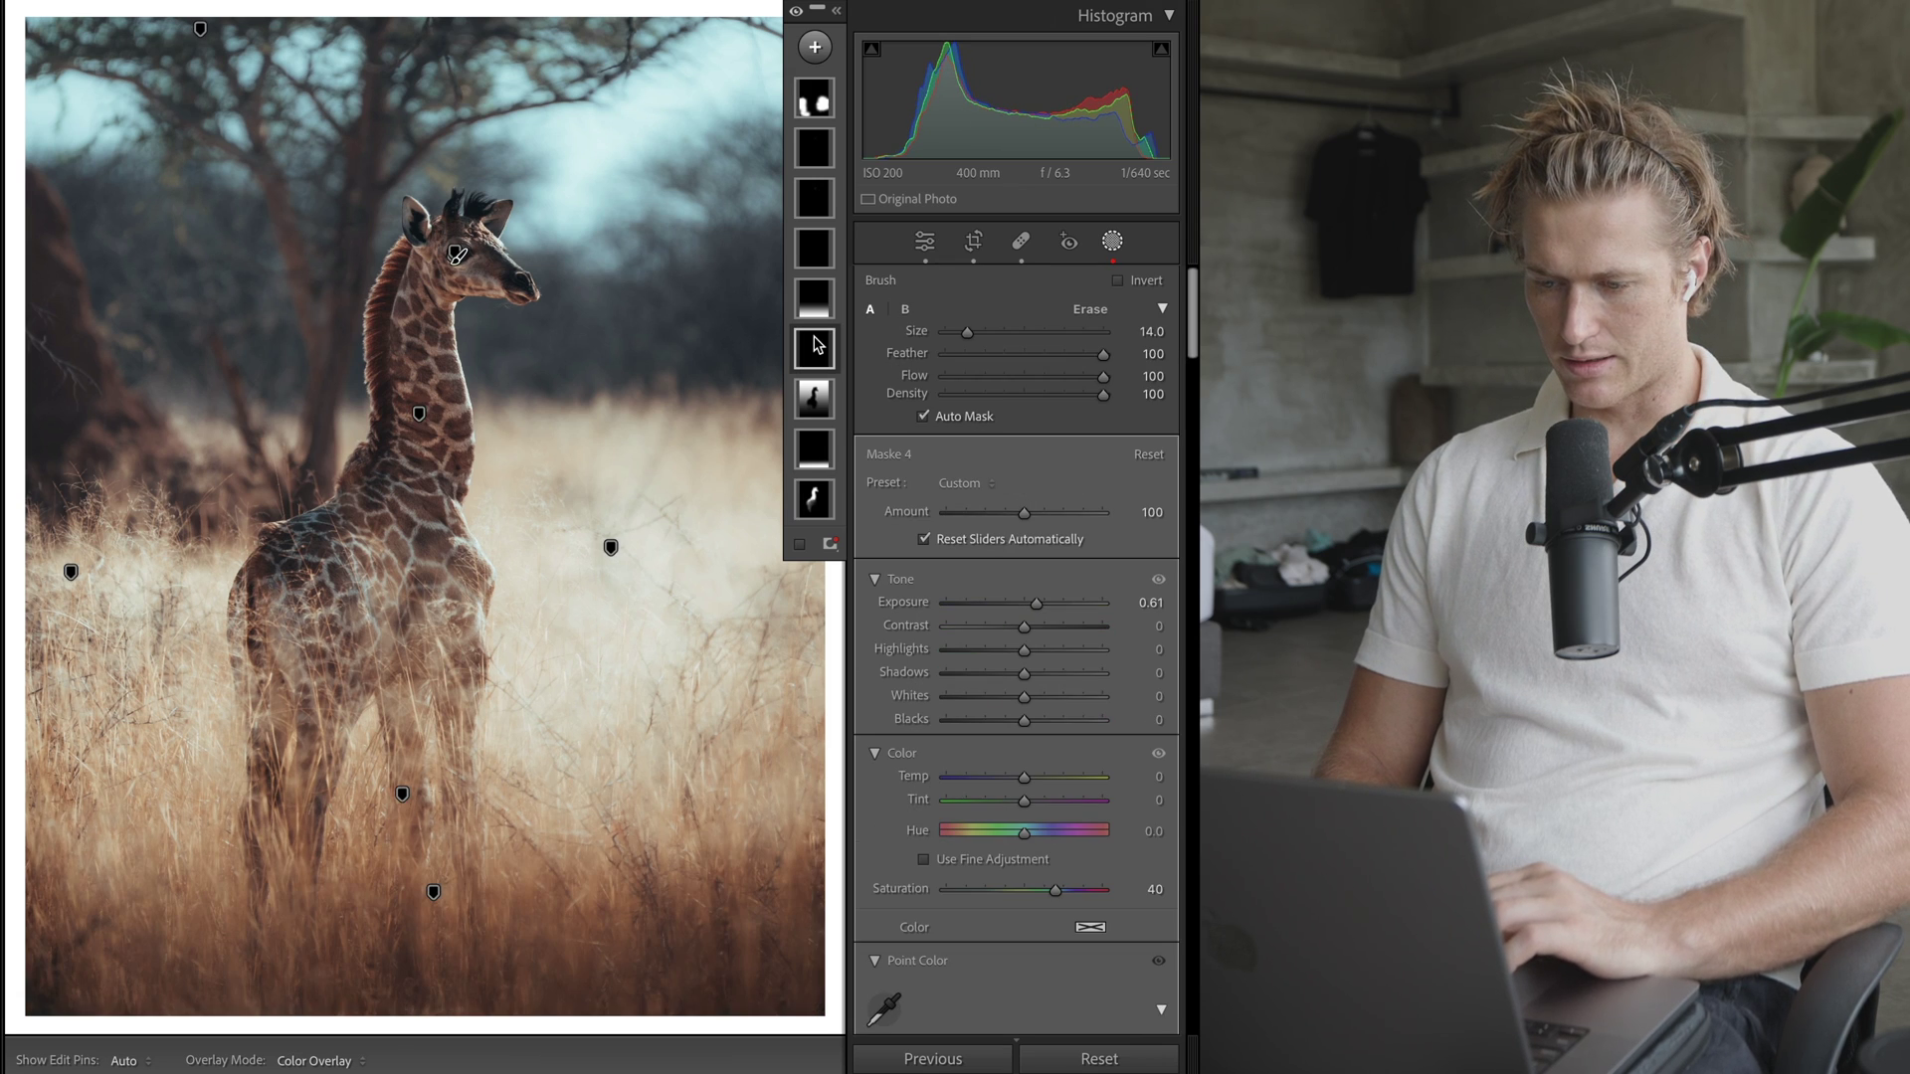
pyautogui.press('super+z')
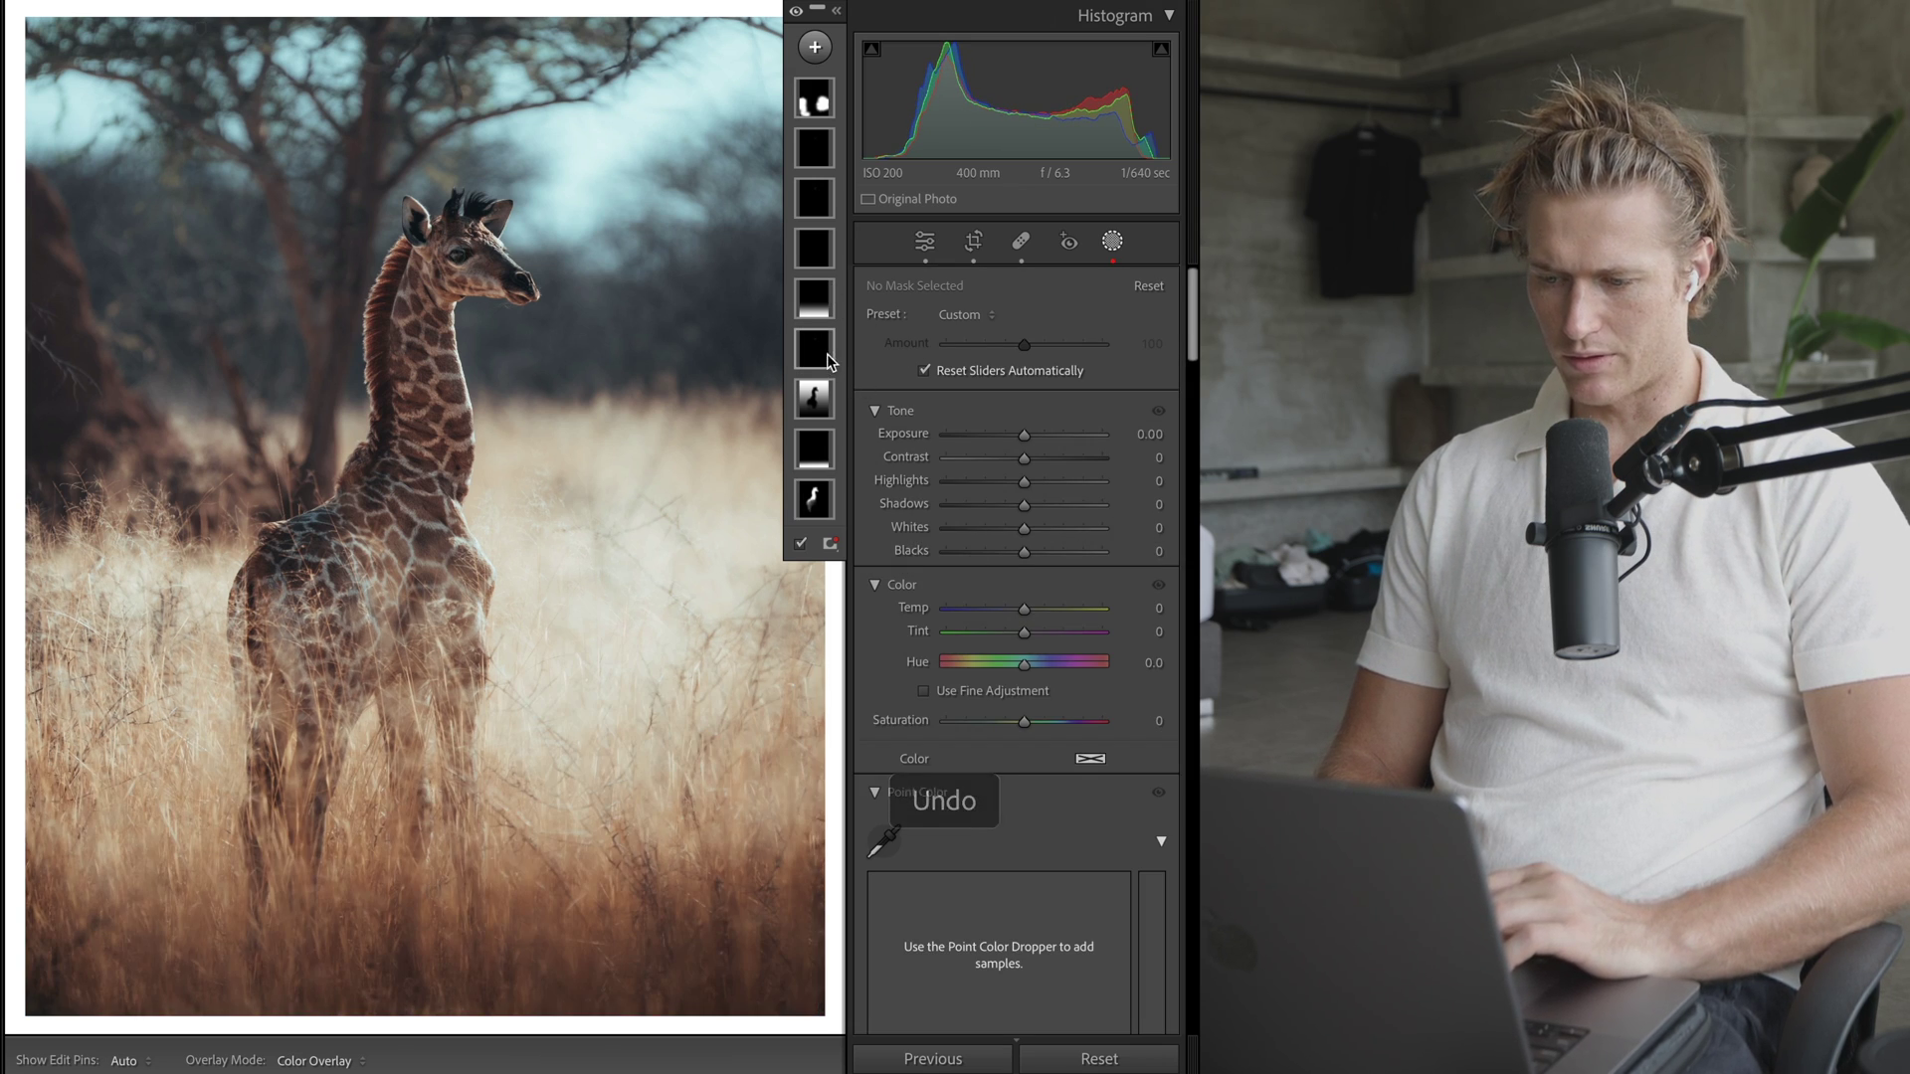
pyautogui.click(825, 356)
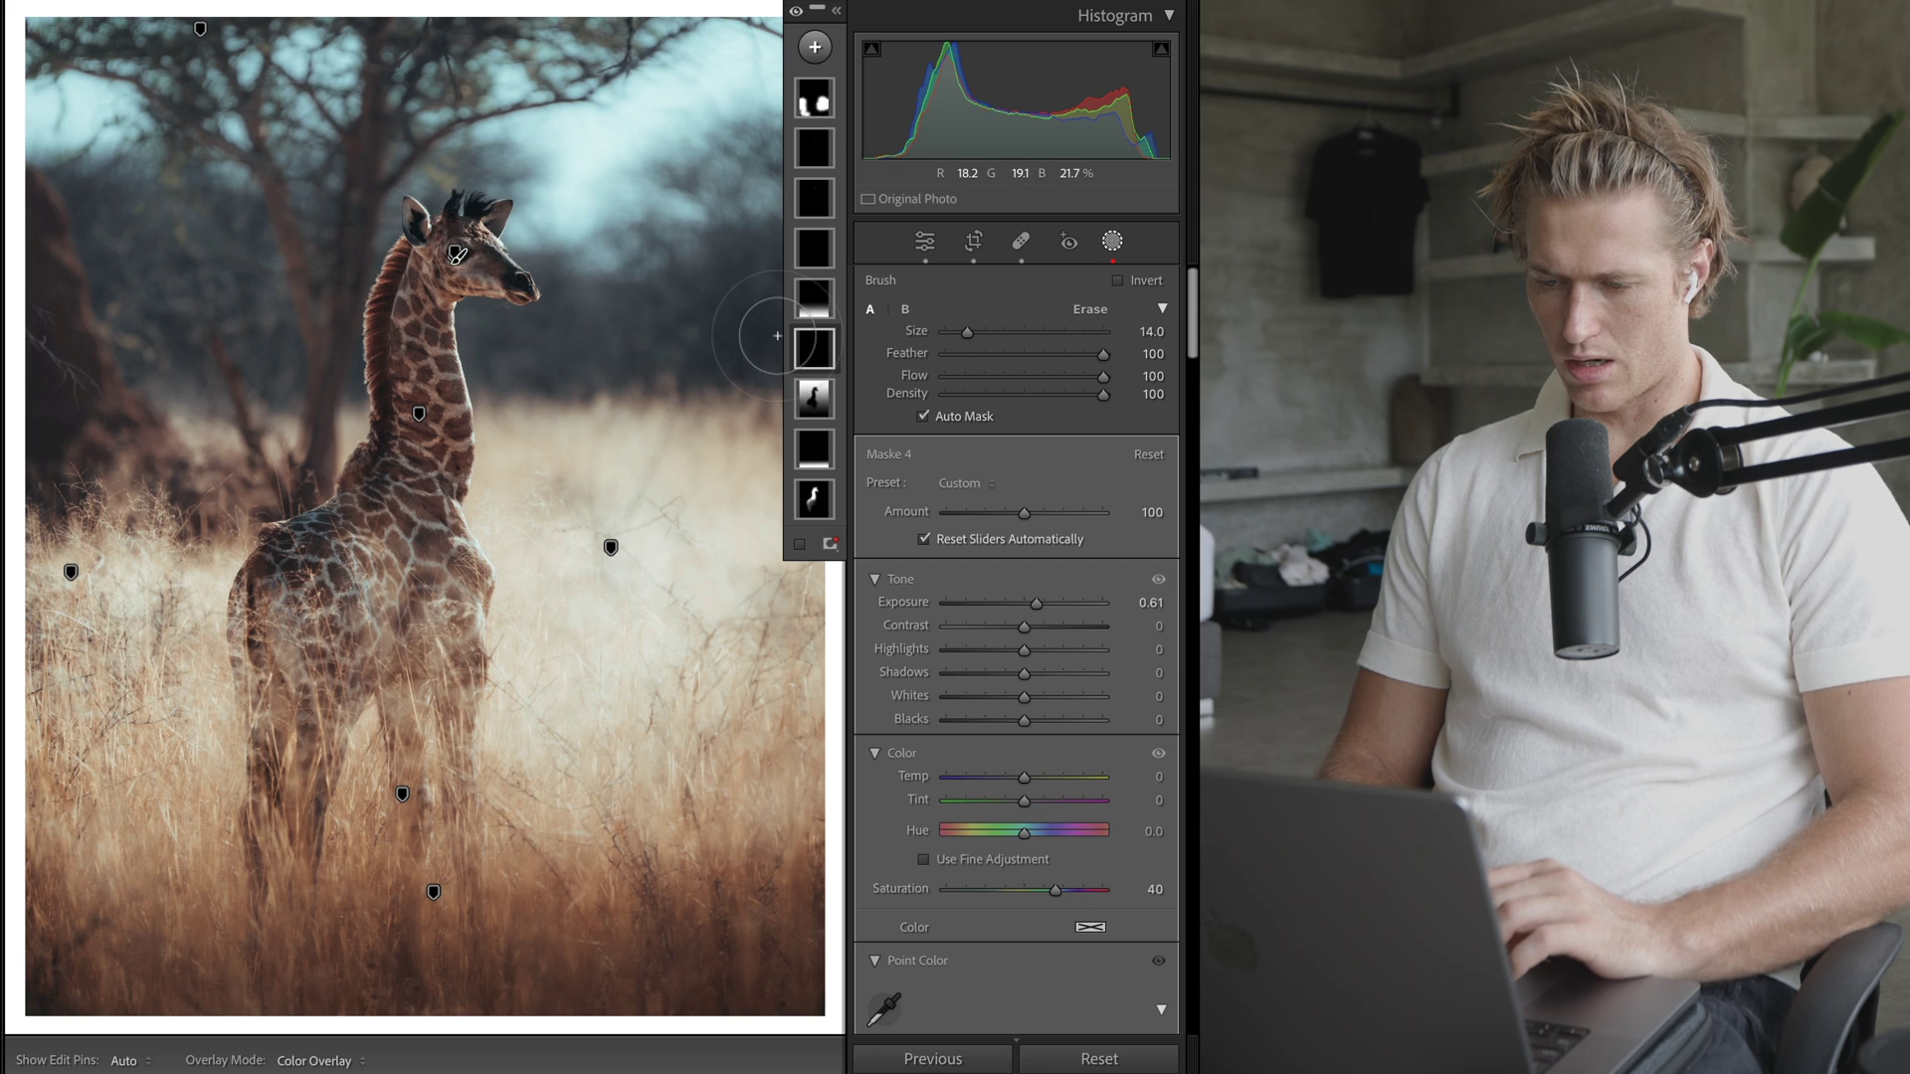
pyautogui.press('super+z')
pyautogui.rightClick(819, 347)
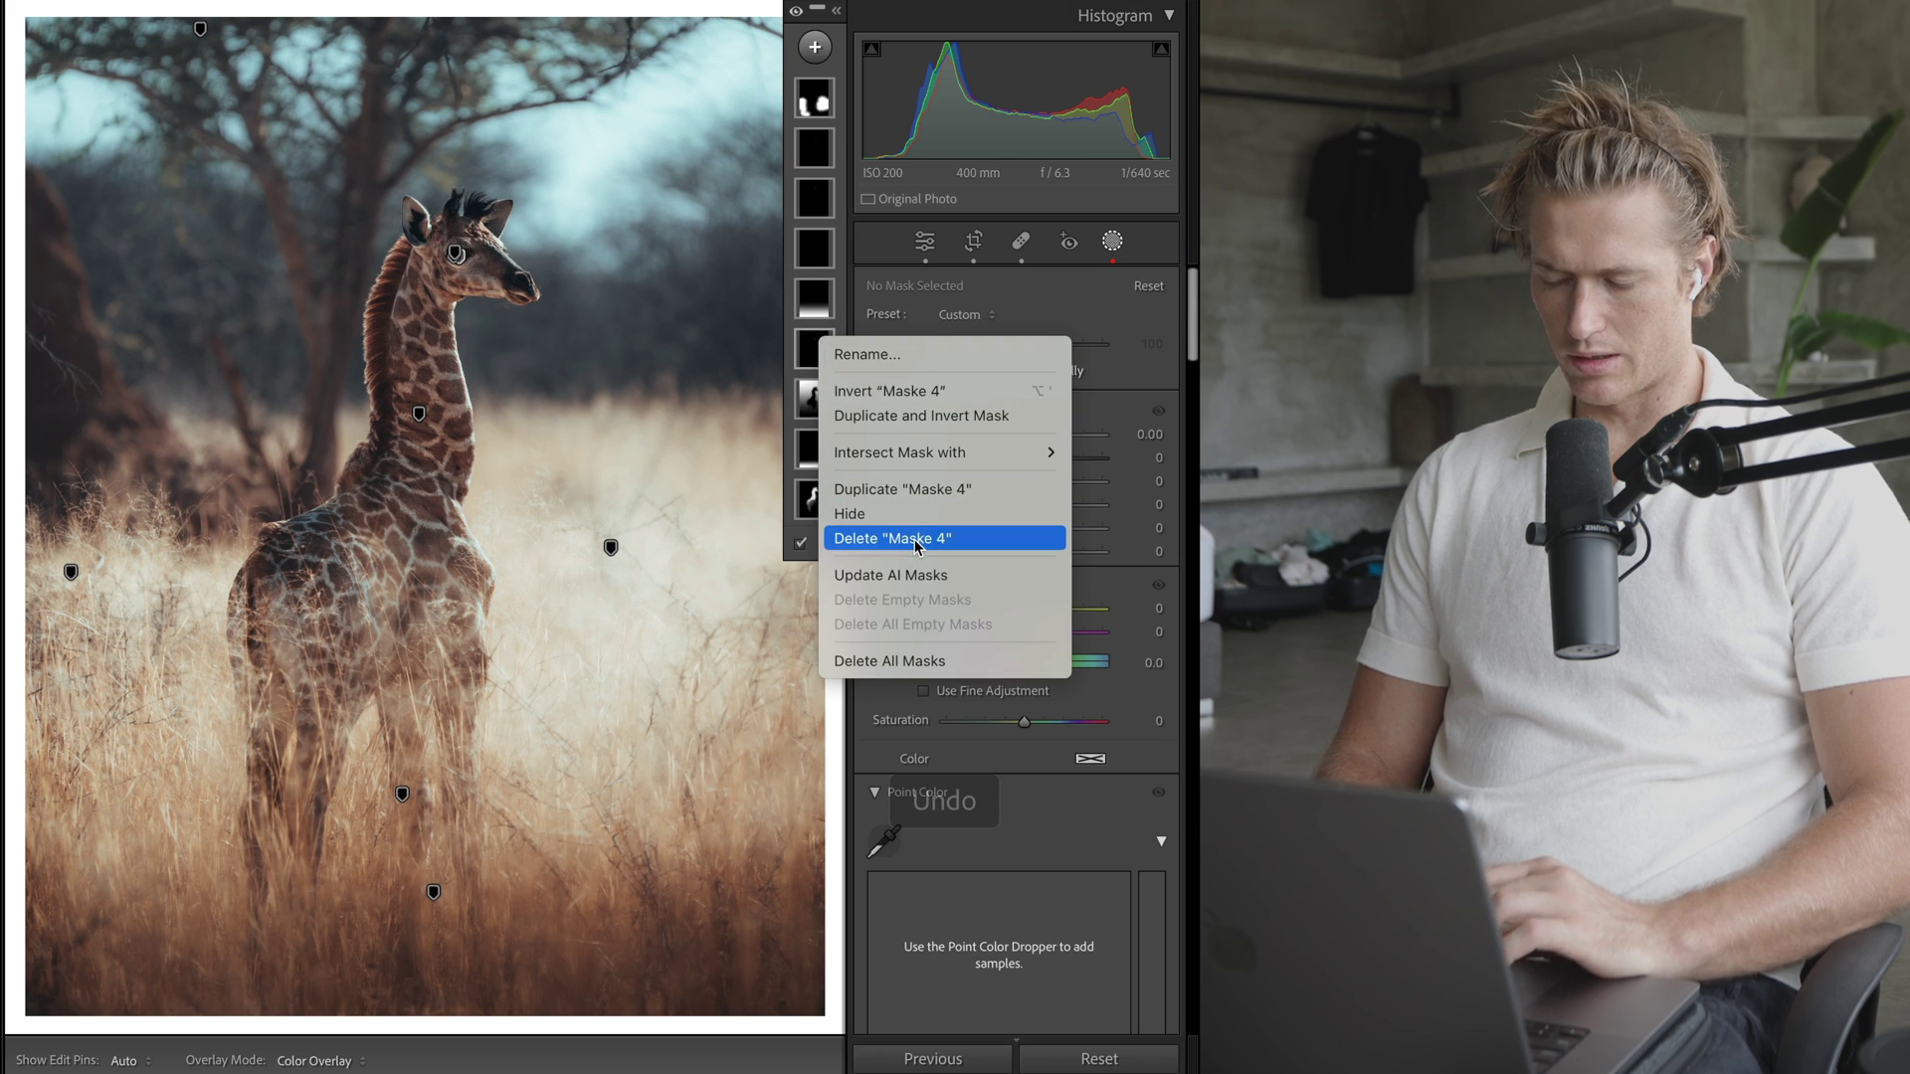
pyautogui.click(881, 538)
# - Zoom in and pan to inspect the giraffe's head and eye up close
pyautogui.press('z')
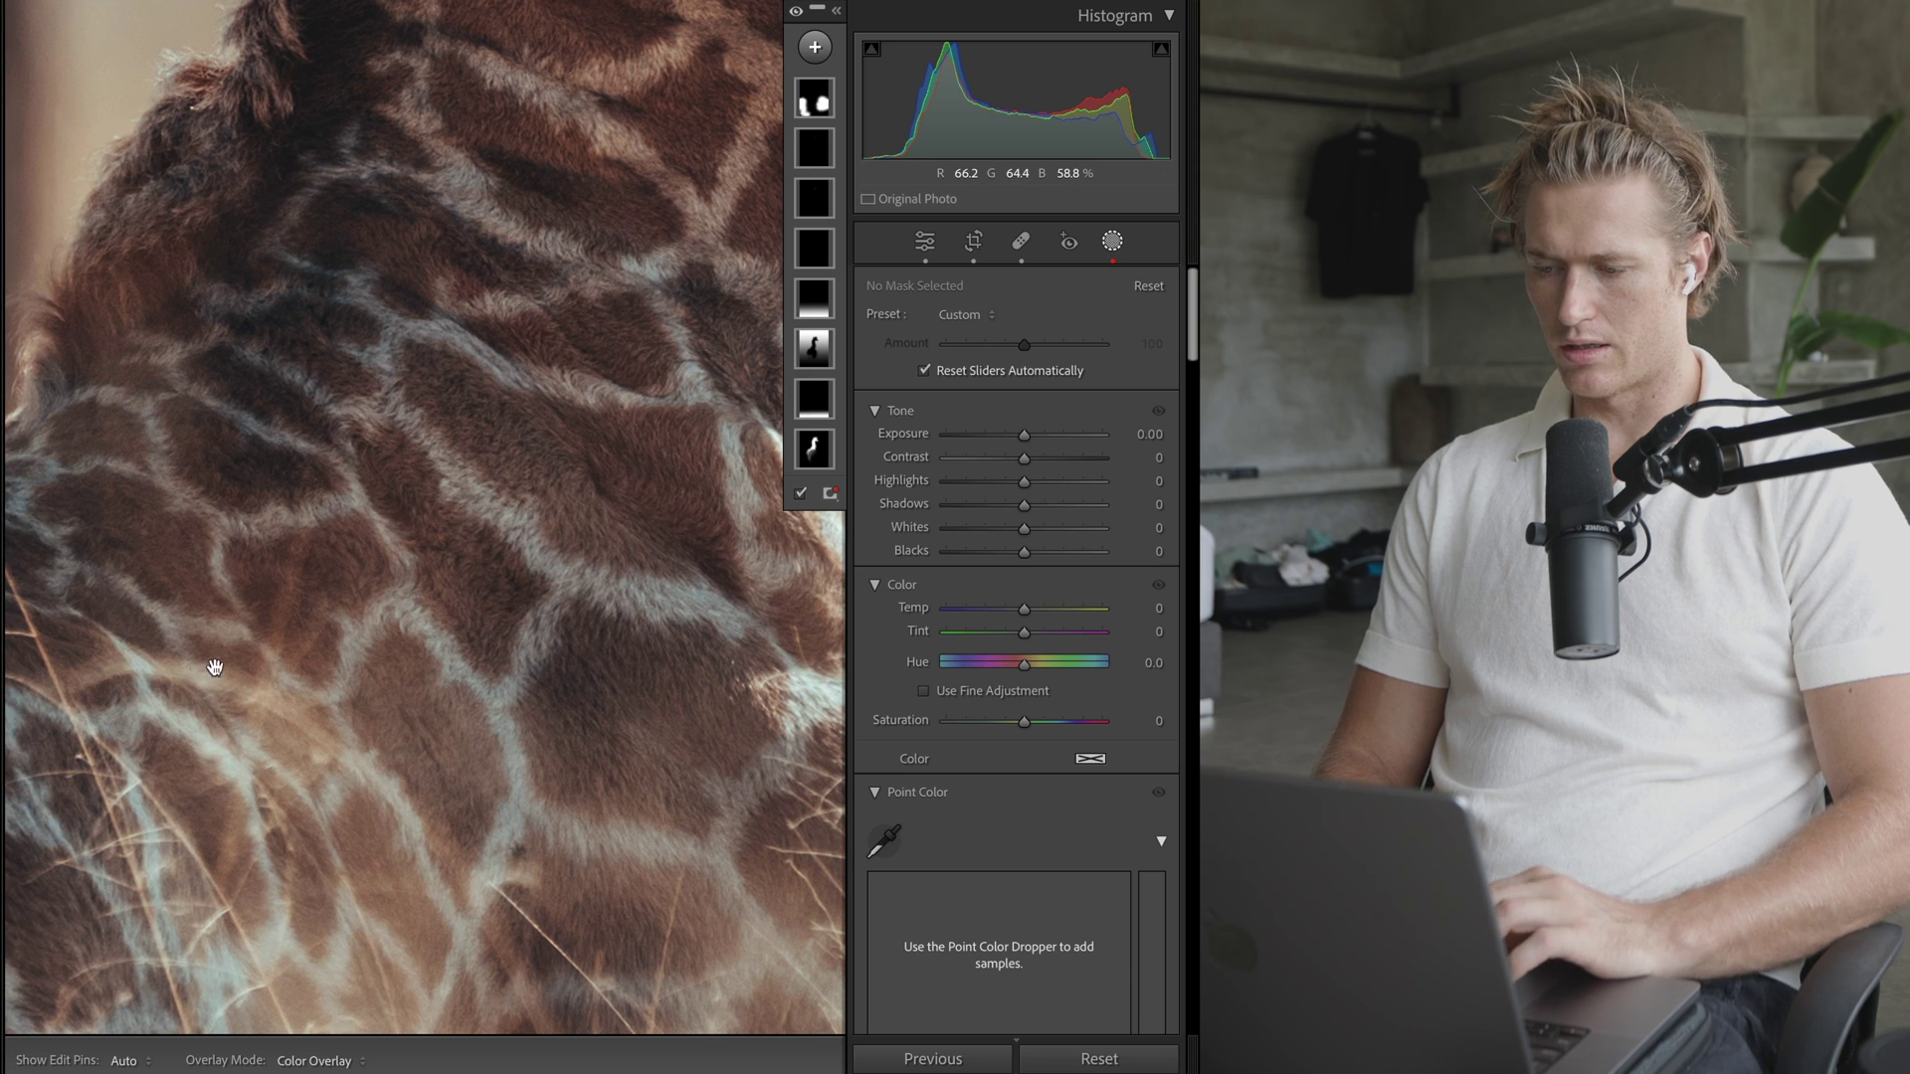
pyautogui.scroll(10, 214, 666)
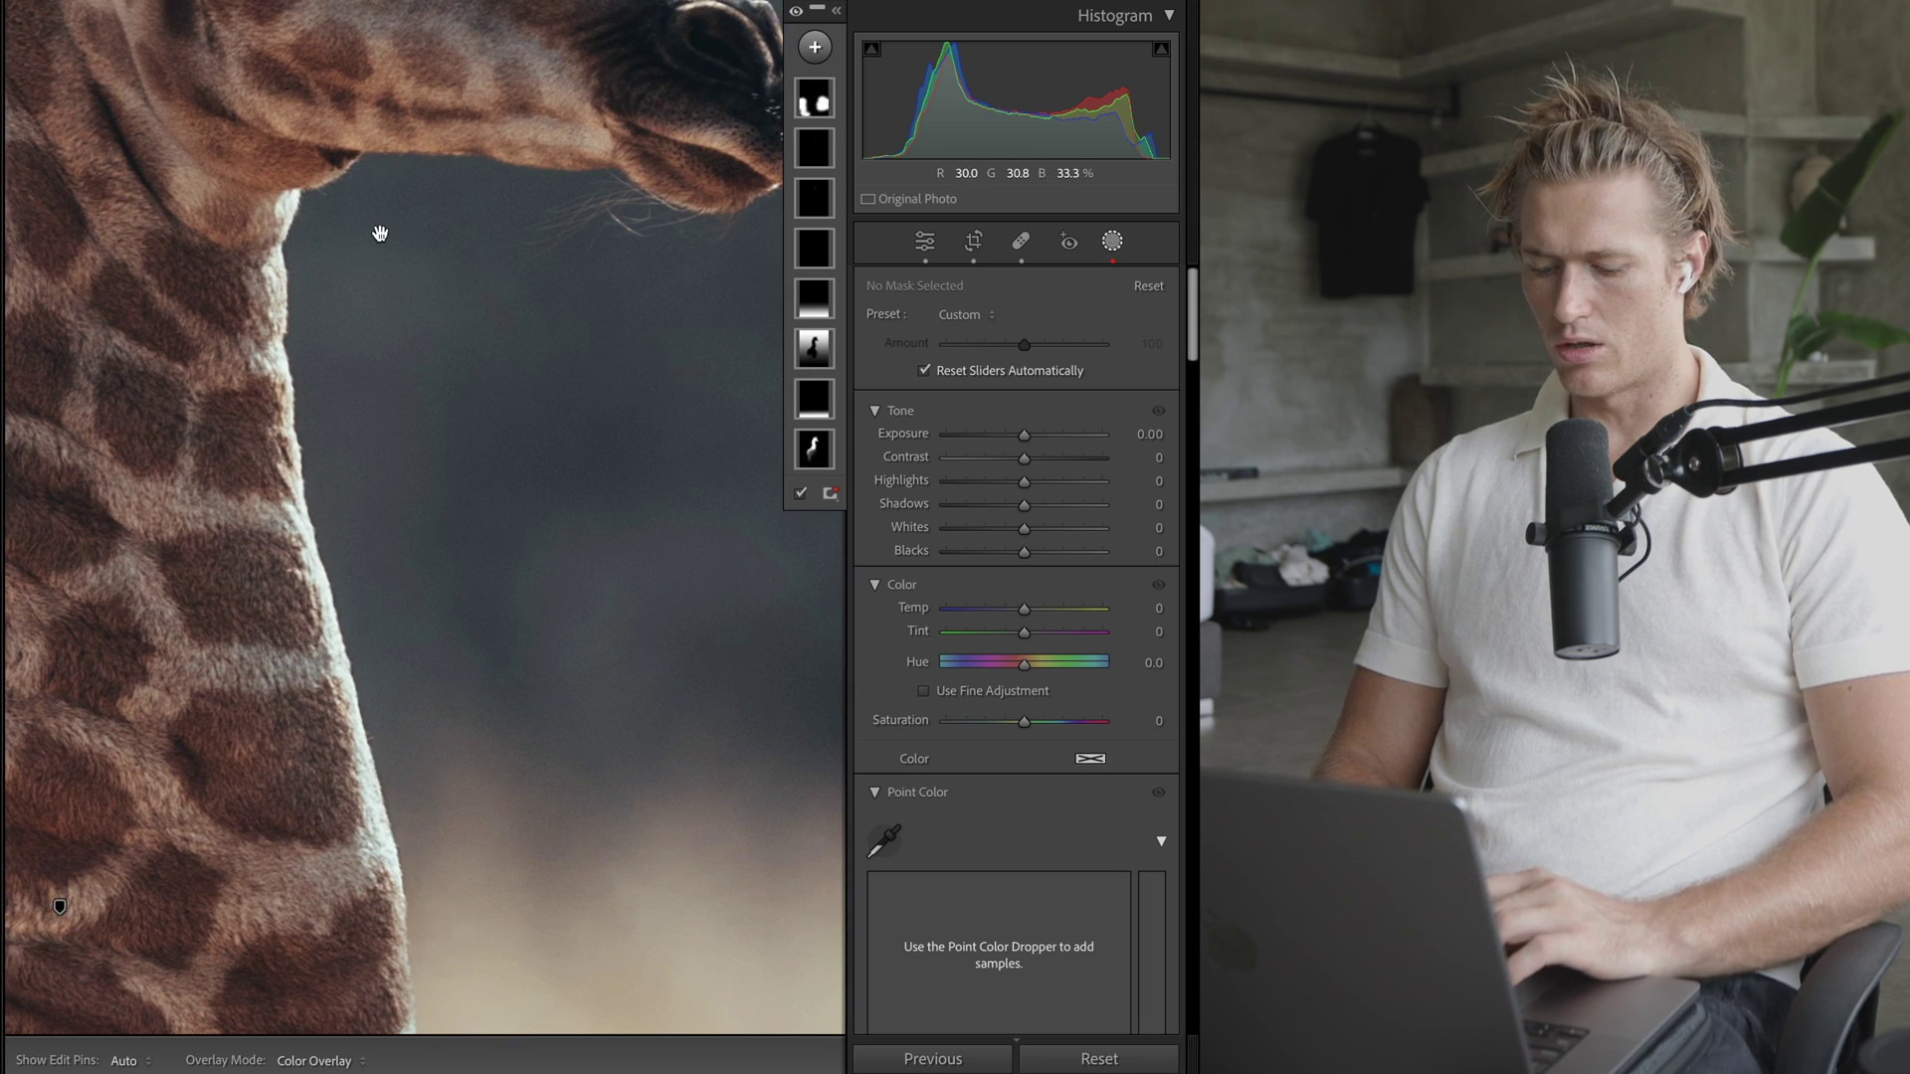
pyautogui.moveTo(380, 233); pyautogui.dragTo(521, 810)
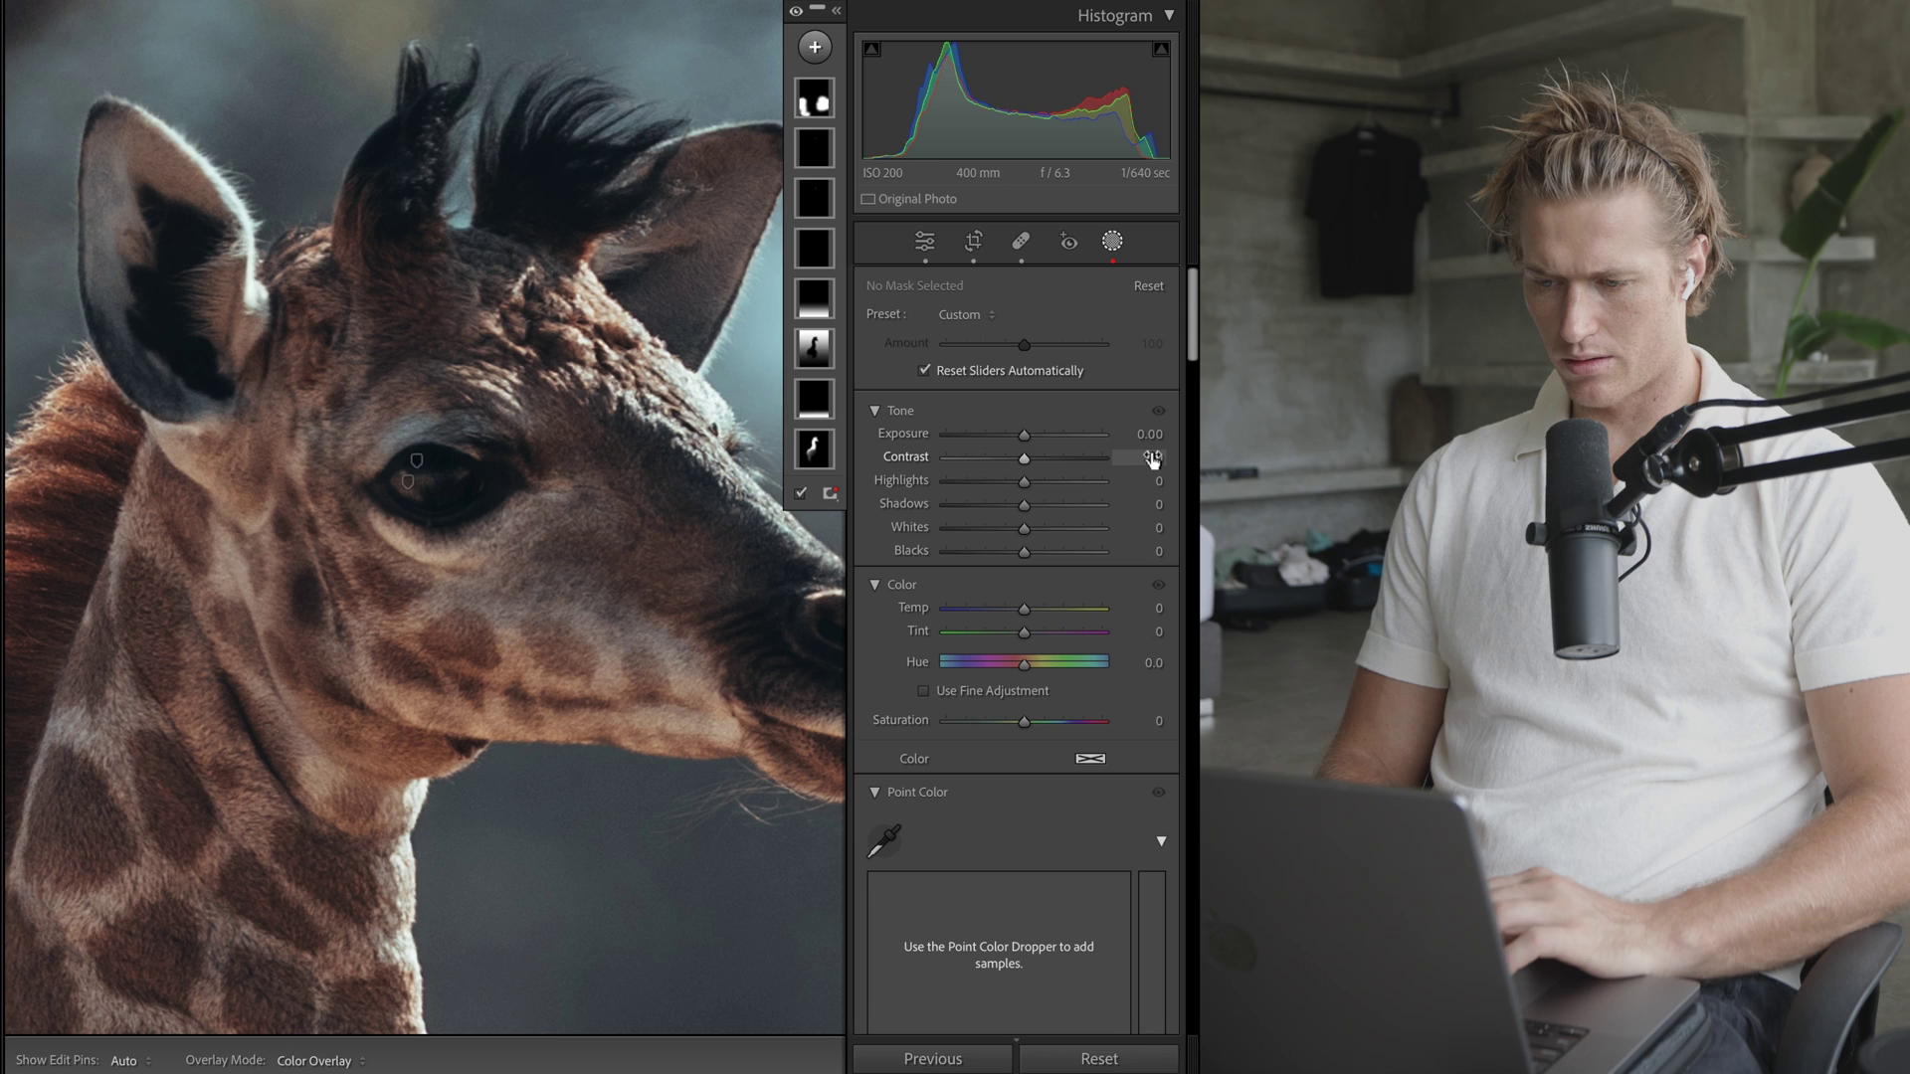
# - Restore the deleted brush mask, zoom back out, and open brush mask Maske 9
pyautogui.press('super+z')
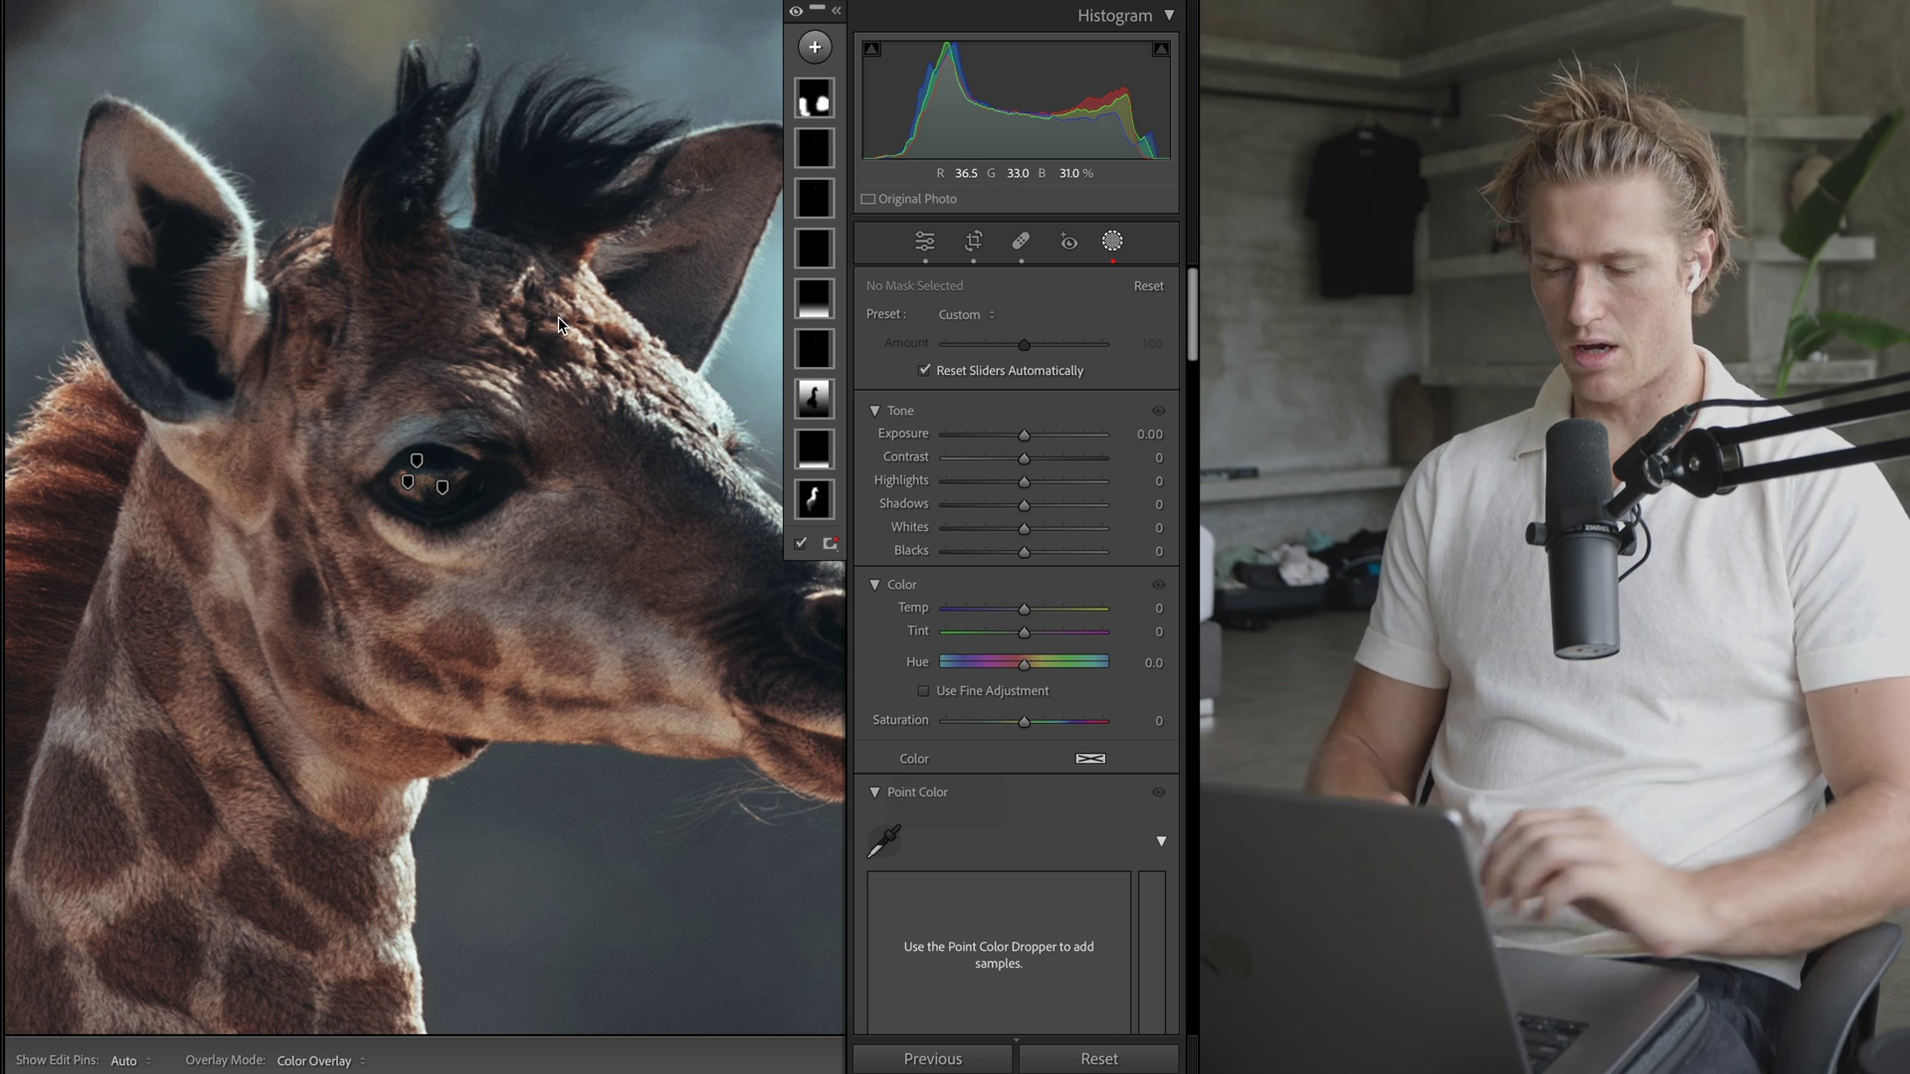
pyautogui.rightClick(587, 426)
pyautogui.click(577, 426)
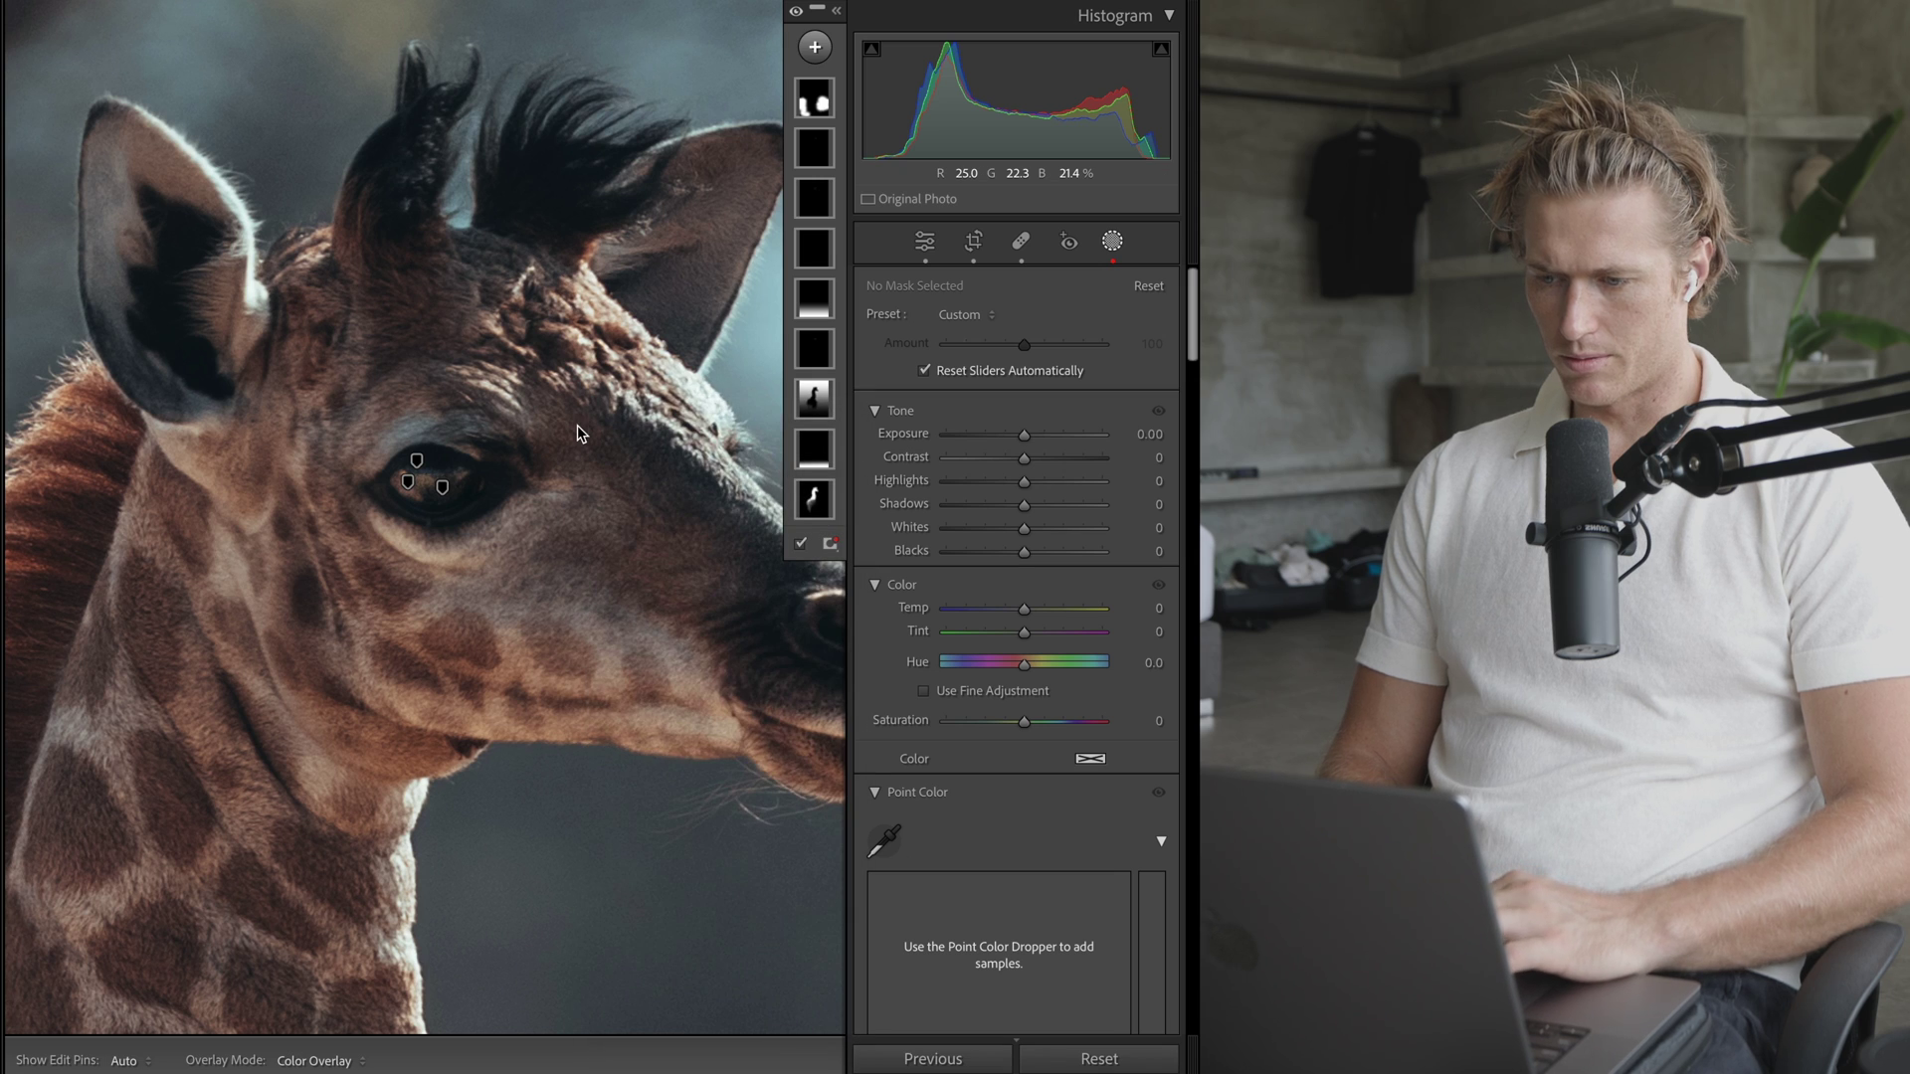
pyautogui.click(801, 100)
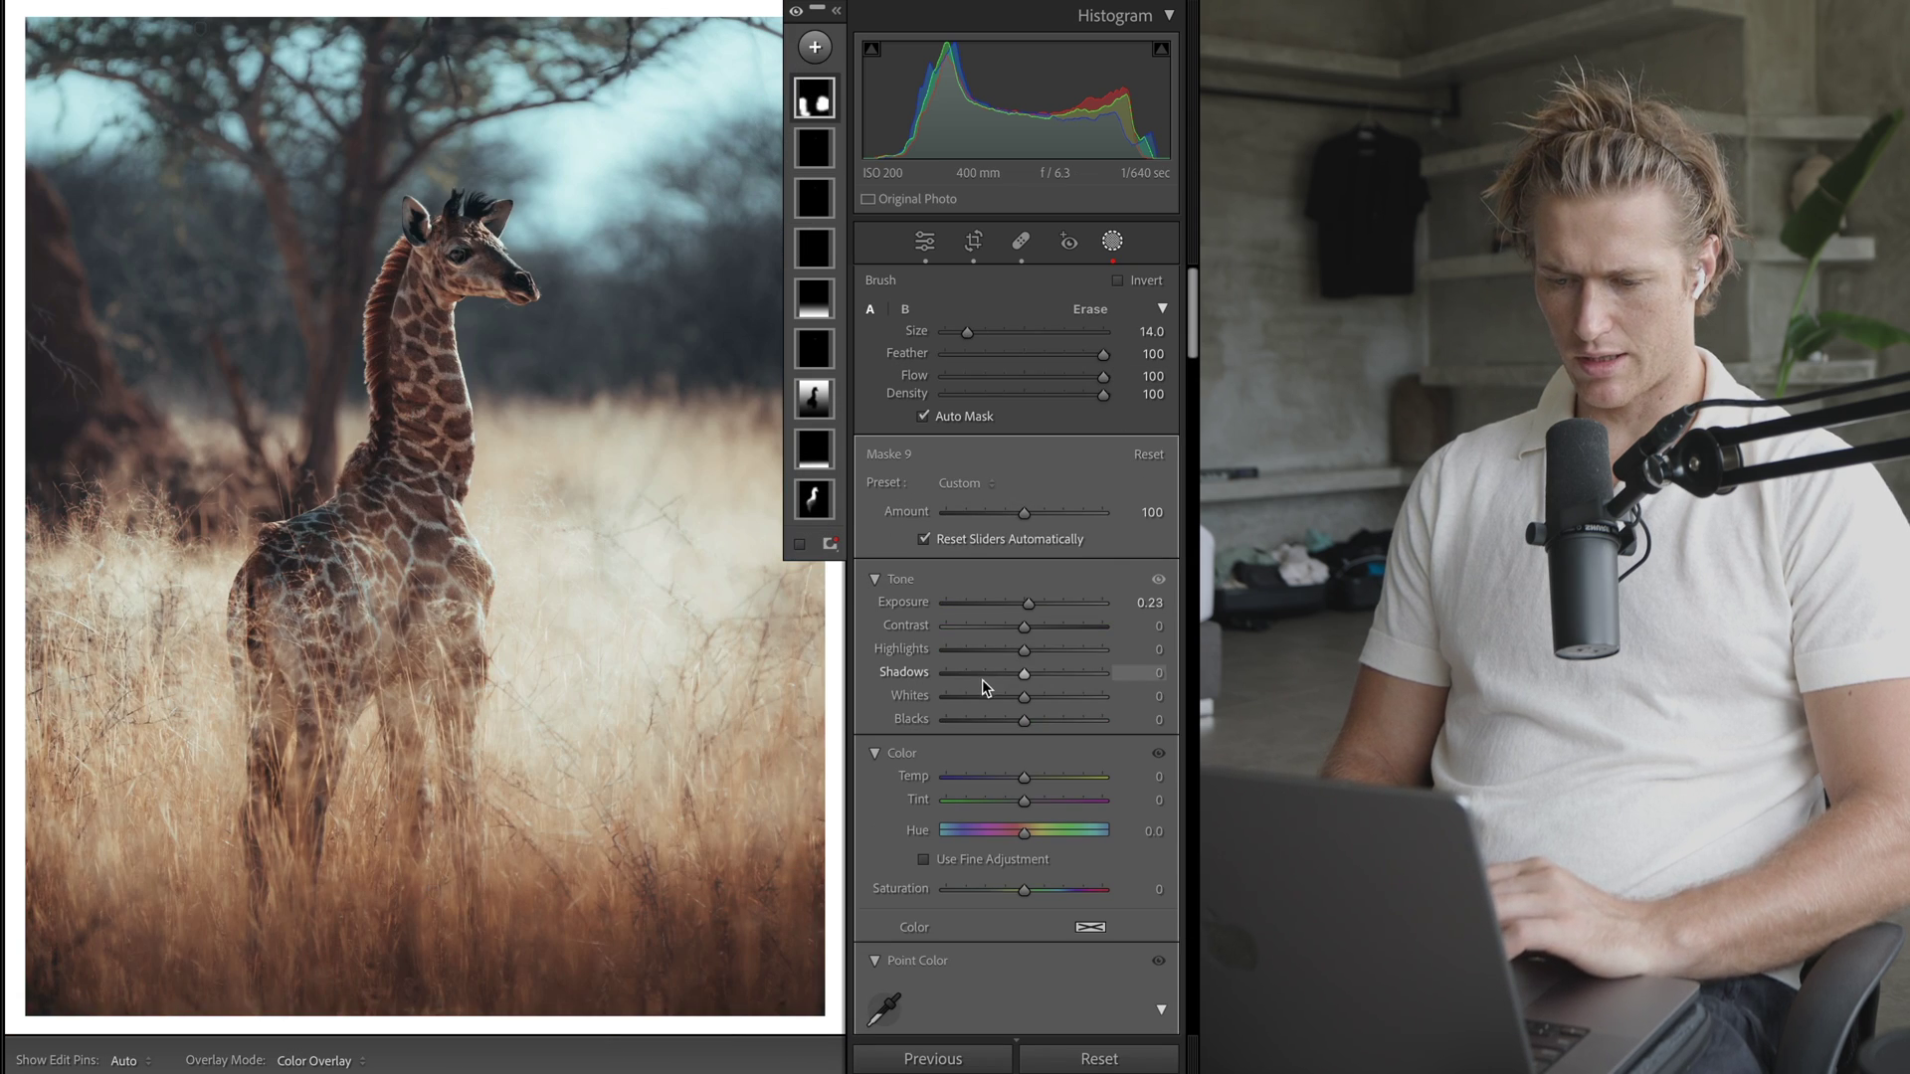
# - Reset the grass mask's Exposure to 0.00 and check its coverage with the red overlay
pyautogui.moveTo(1036, 605); pyautogui.dragTo(1018, 605)
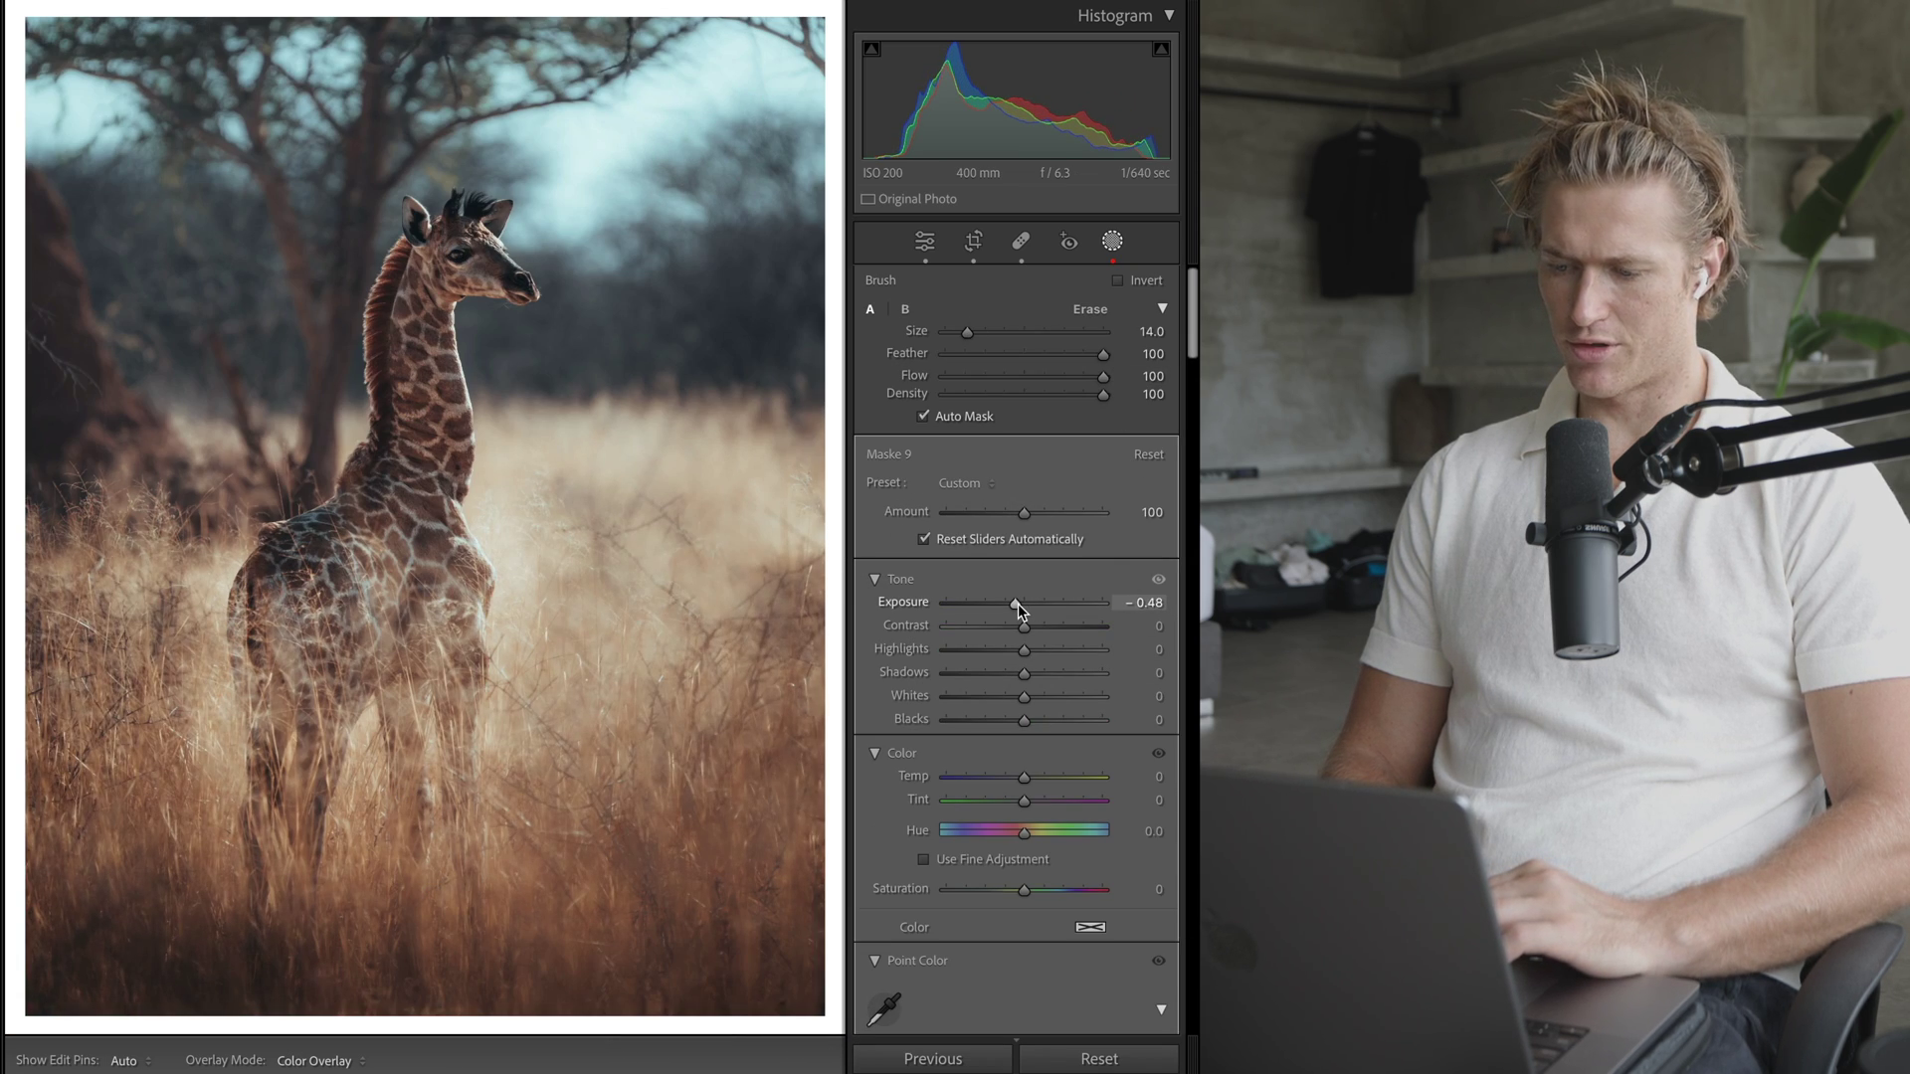
pyautogui.doubleClick(1021, 603)
pyautogui.press('o')
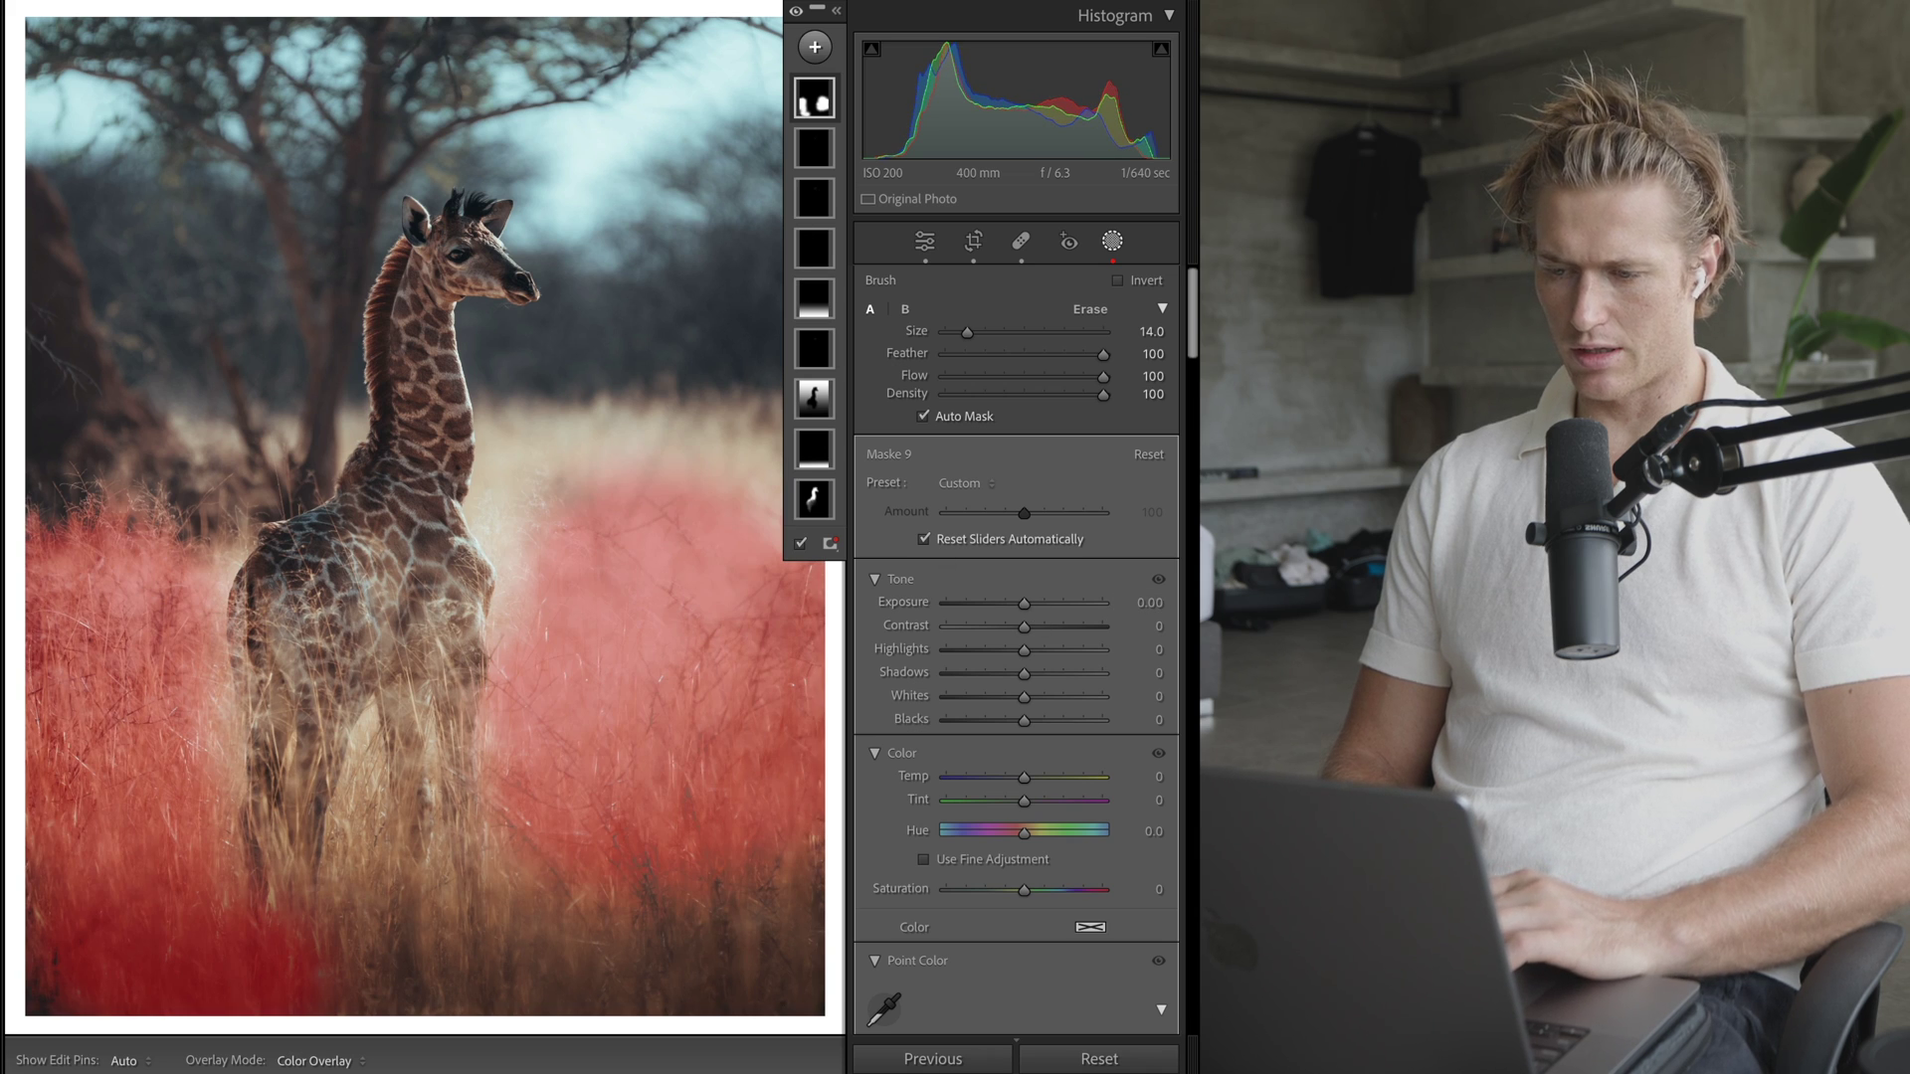
pyautogui.click(800, 546)
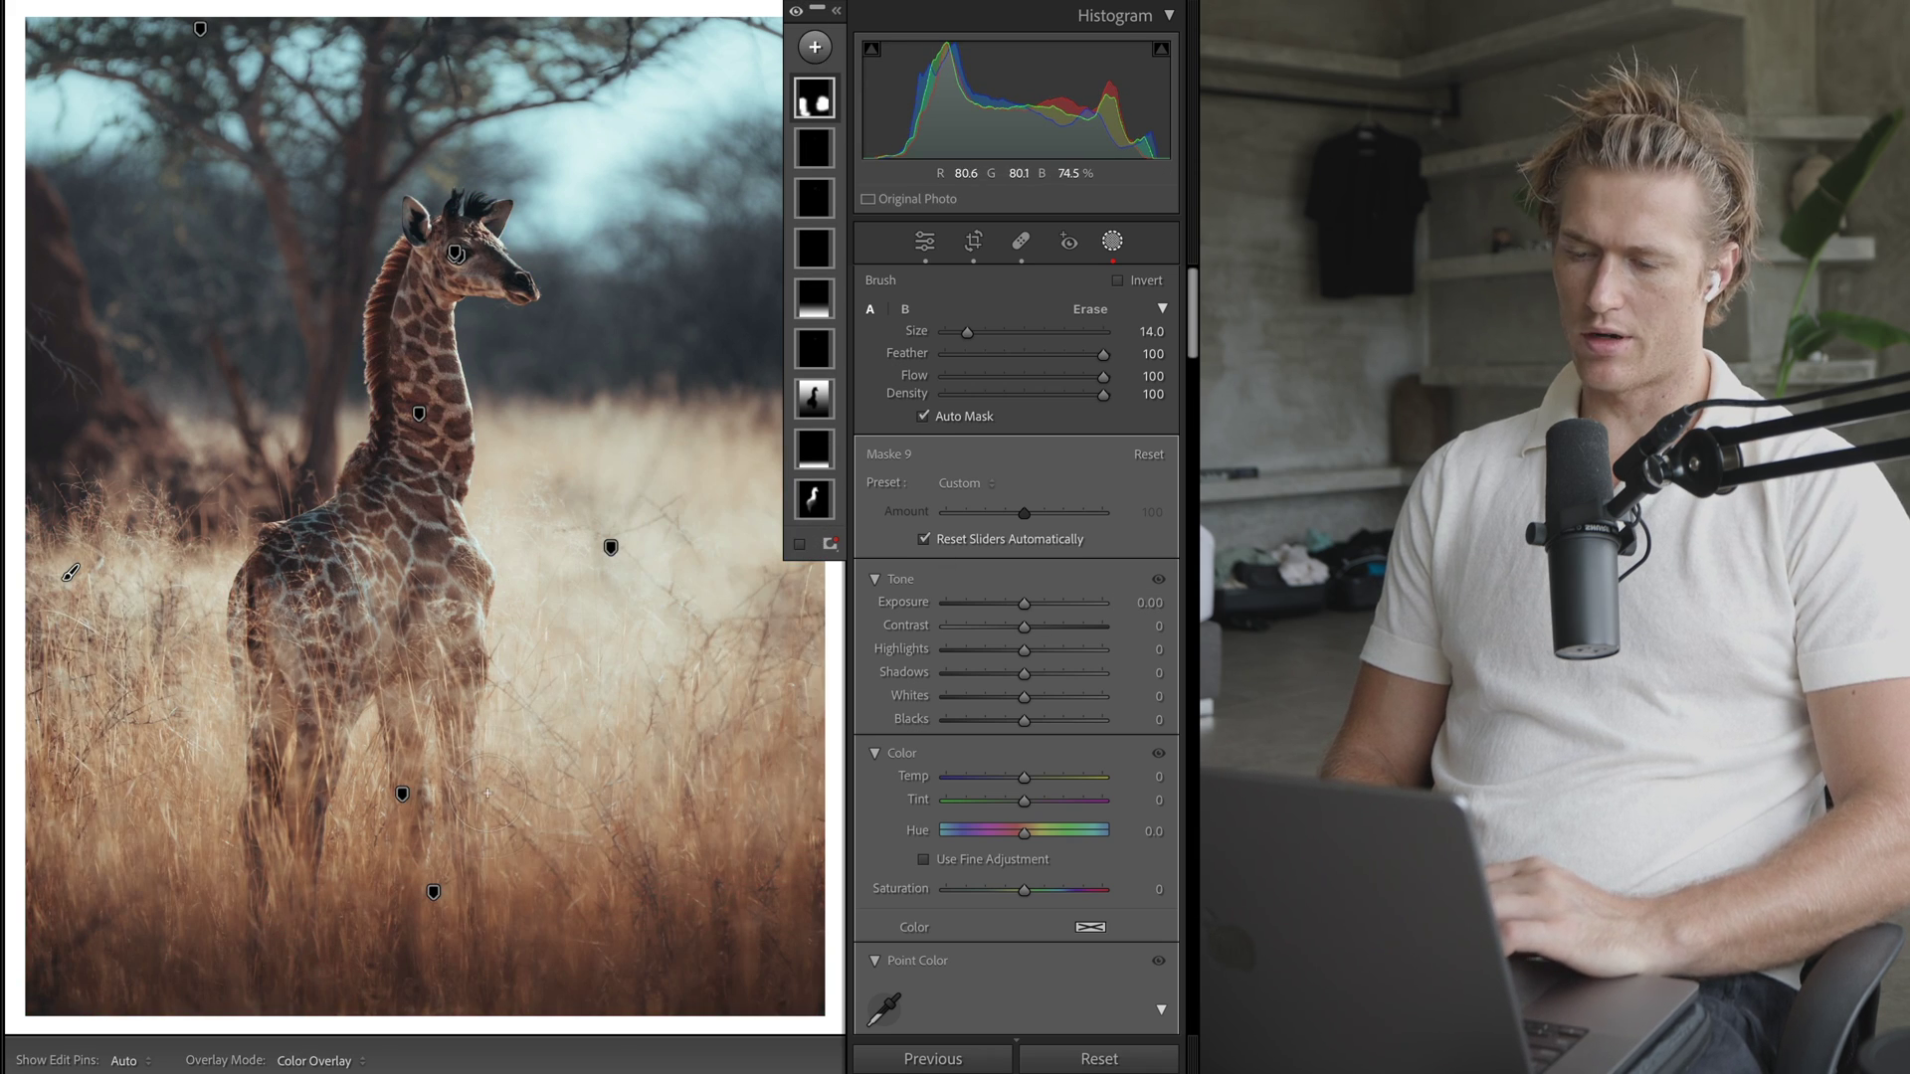
pyautogui.click(800, 545)
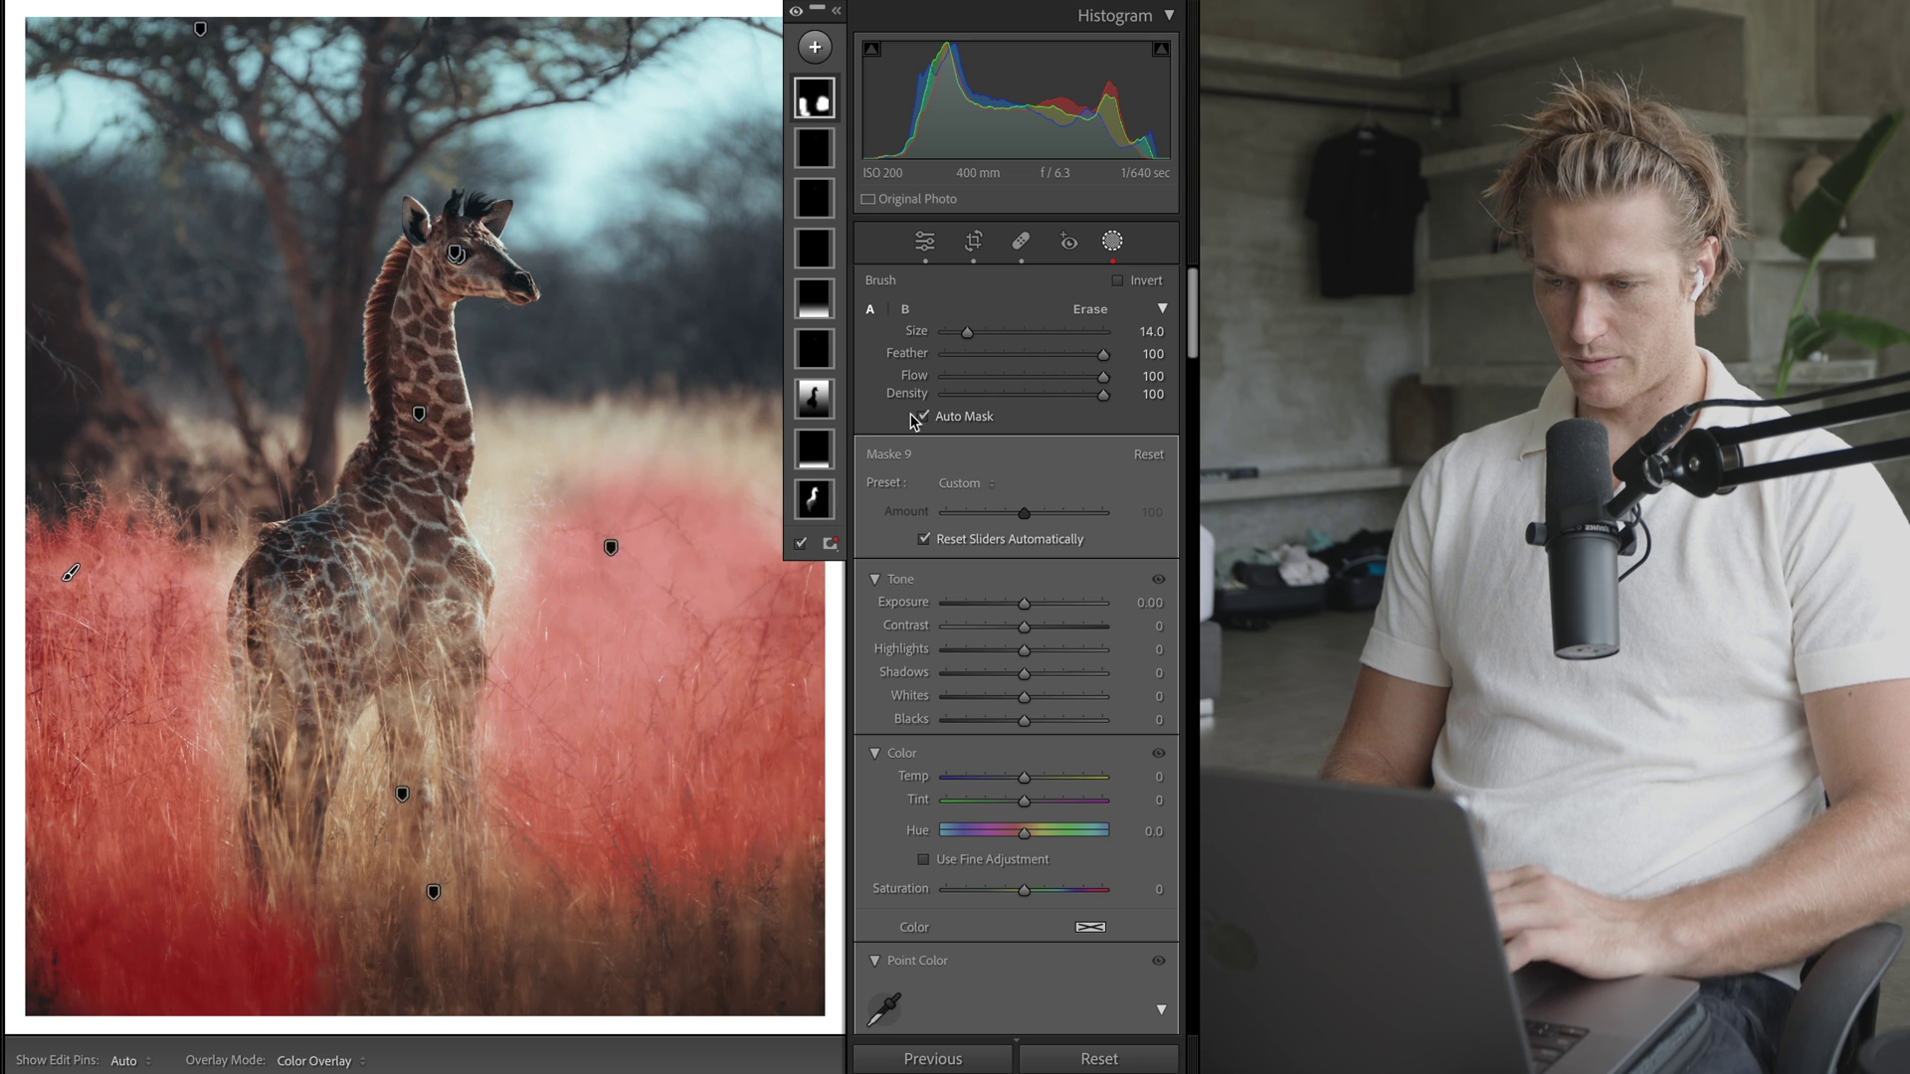
pyautogui.press('o')
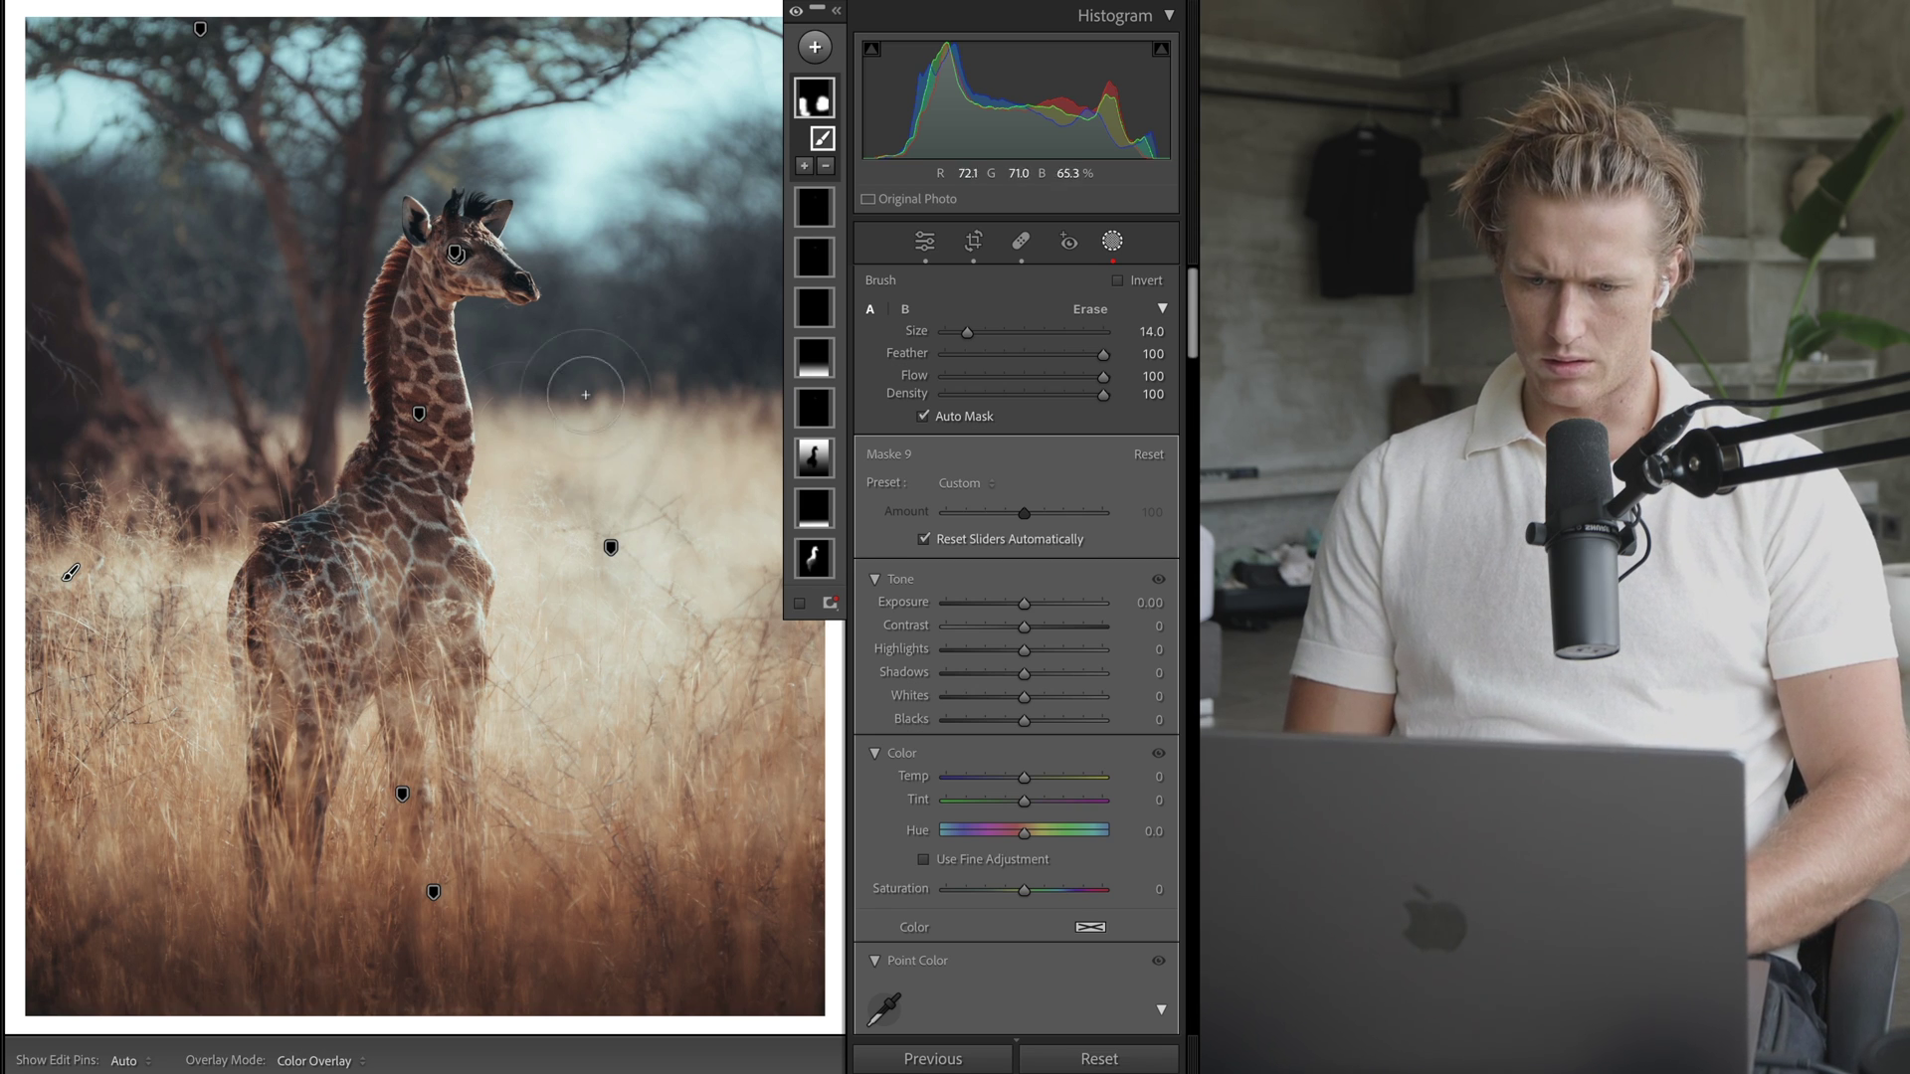
# - Review the settings of Maske 6, Maske 7 and the giraffe subject mask Maske 3
pyautogui.click(824, 317)
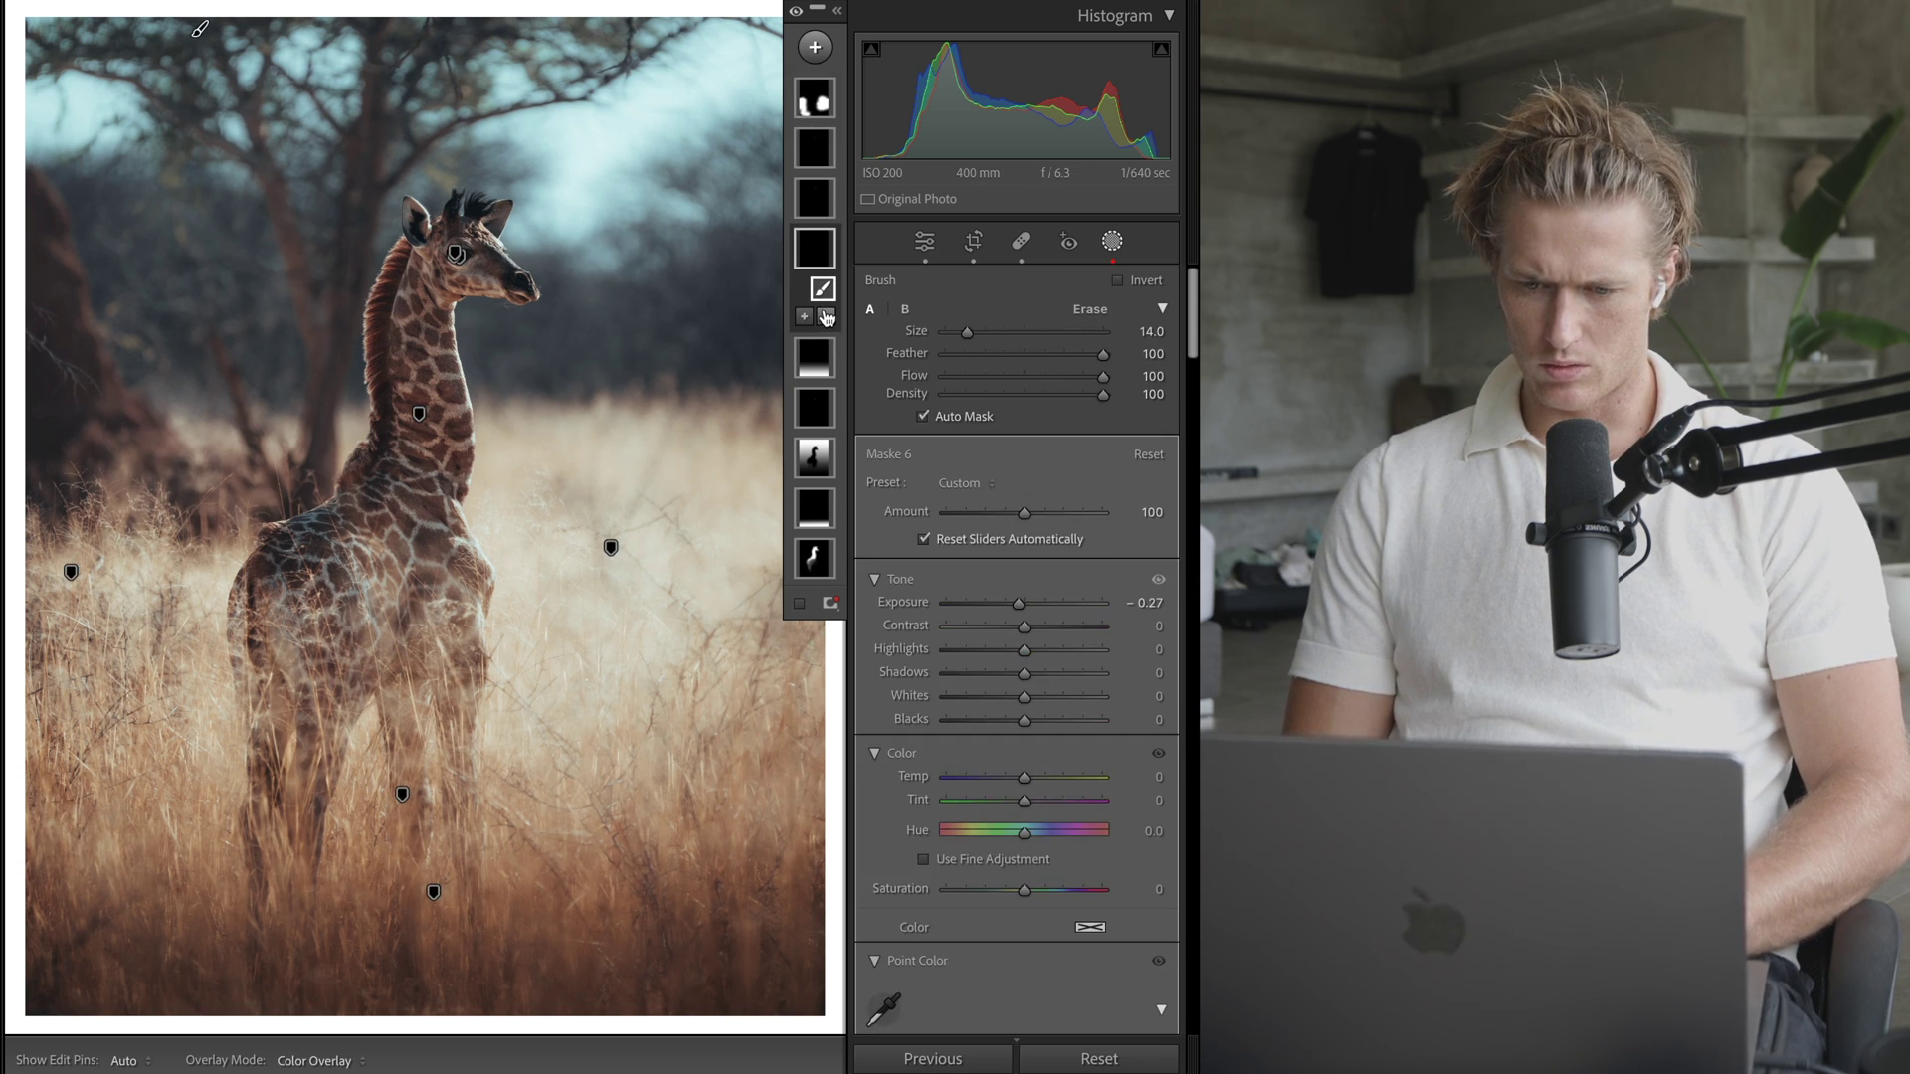
pyautogui.click(821, 213)
pyautogui.click(814, 458)
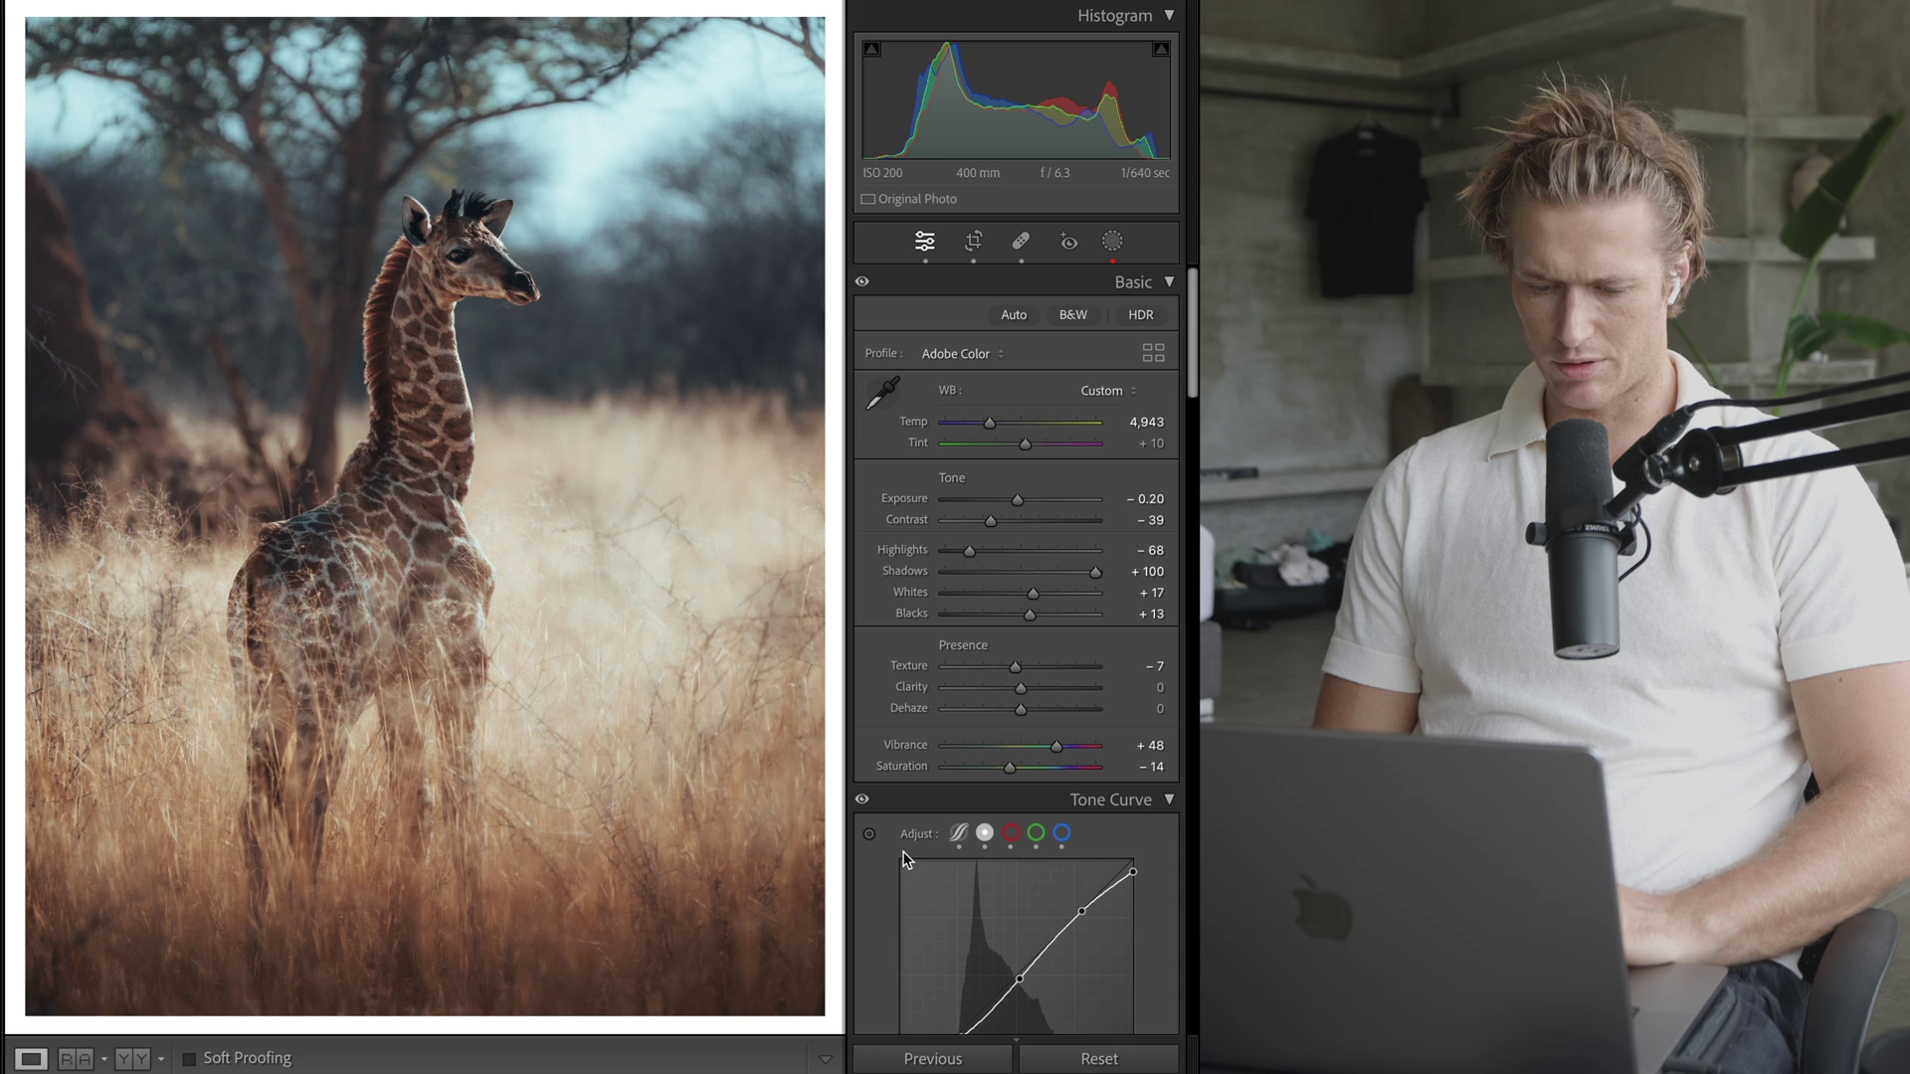
pyautogui.click(1101, 1059)
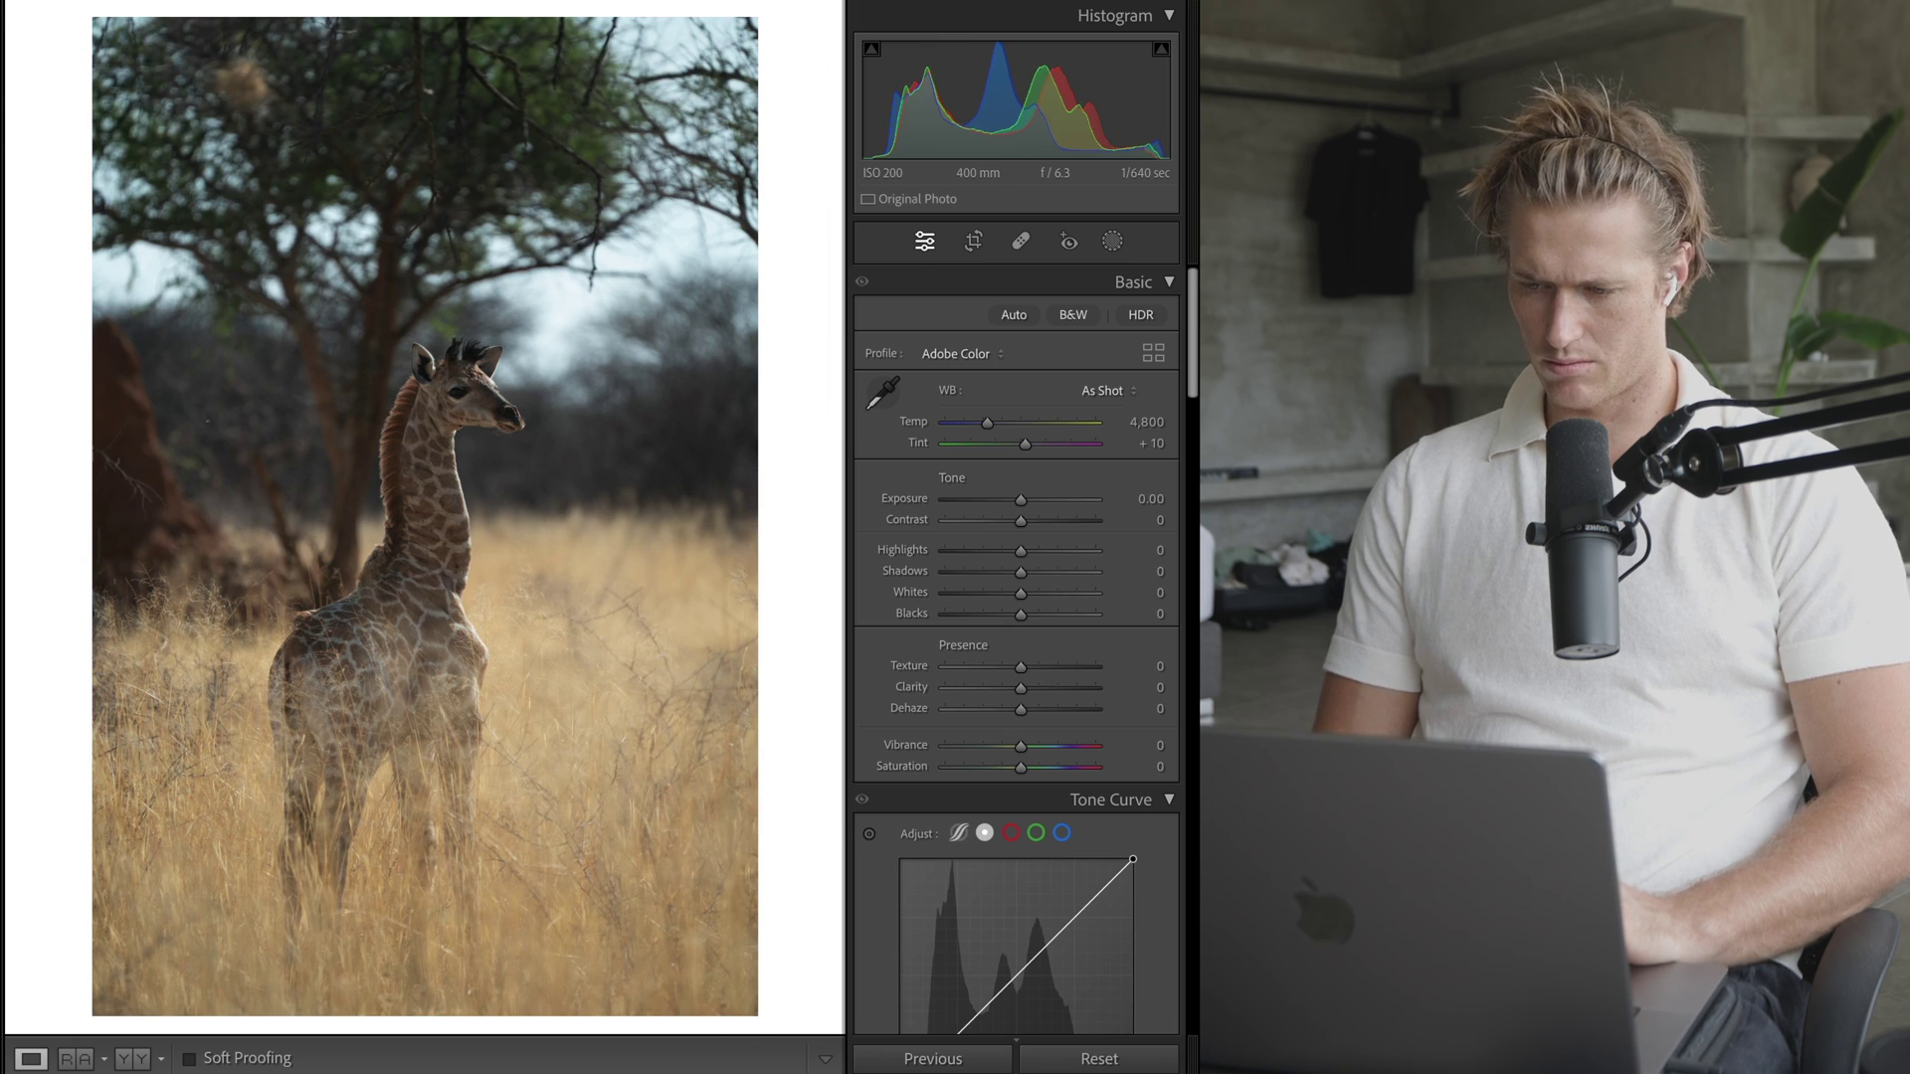
pyautogui.press('super+z')
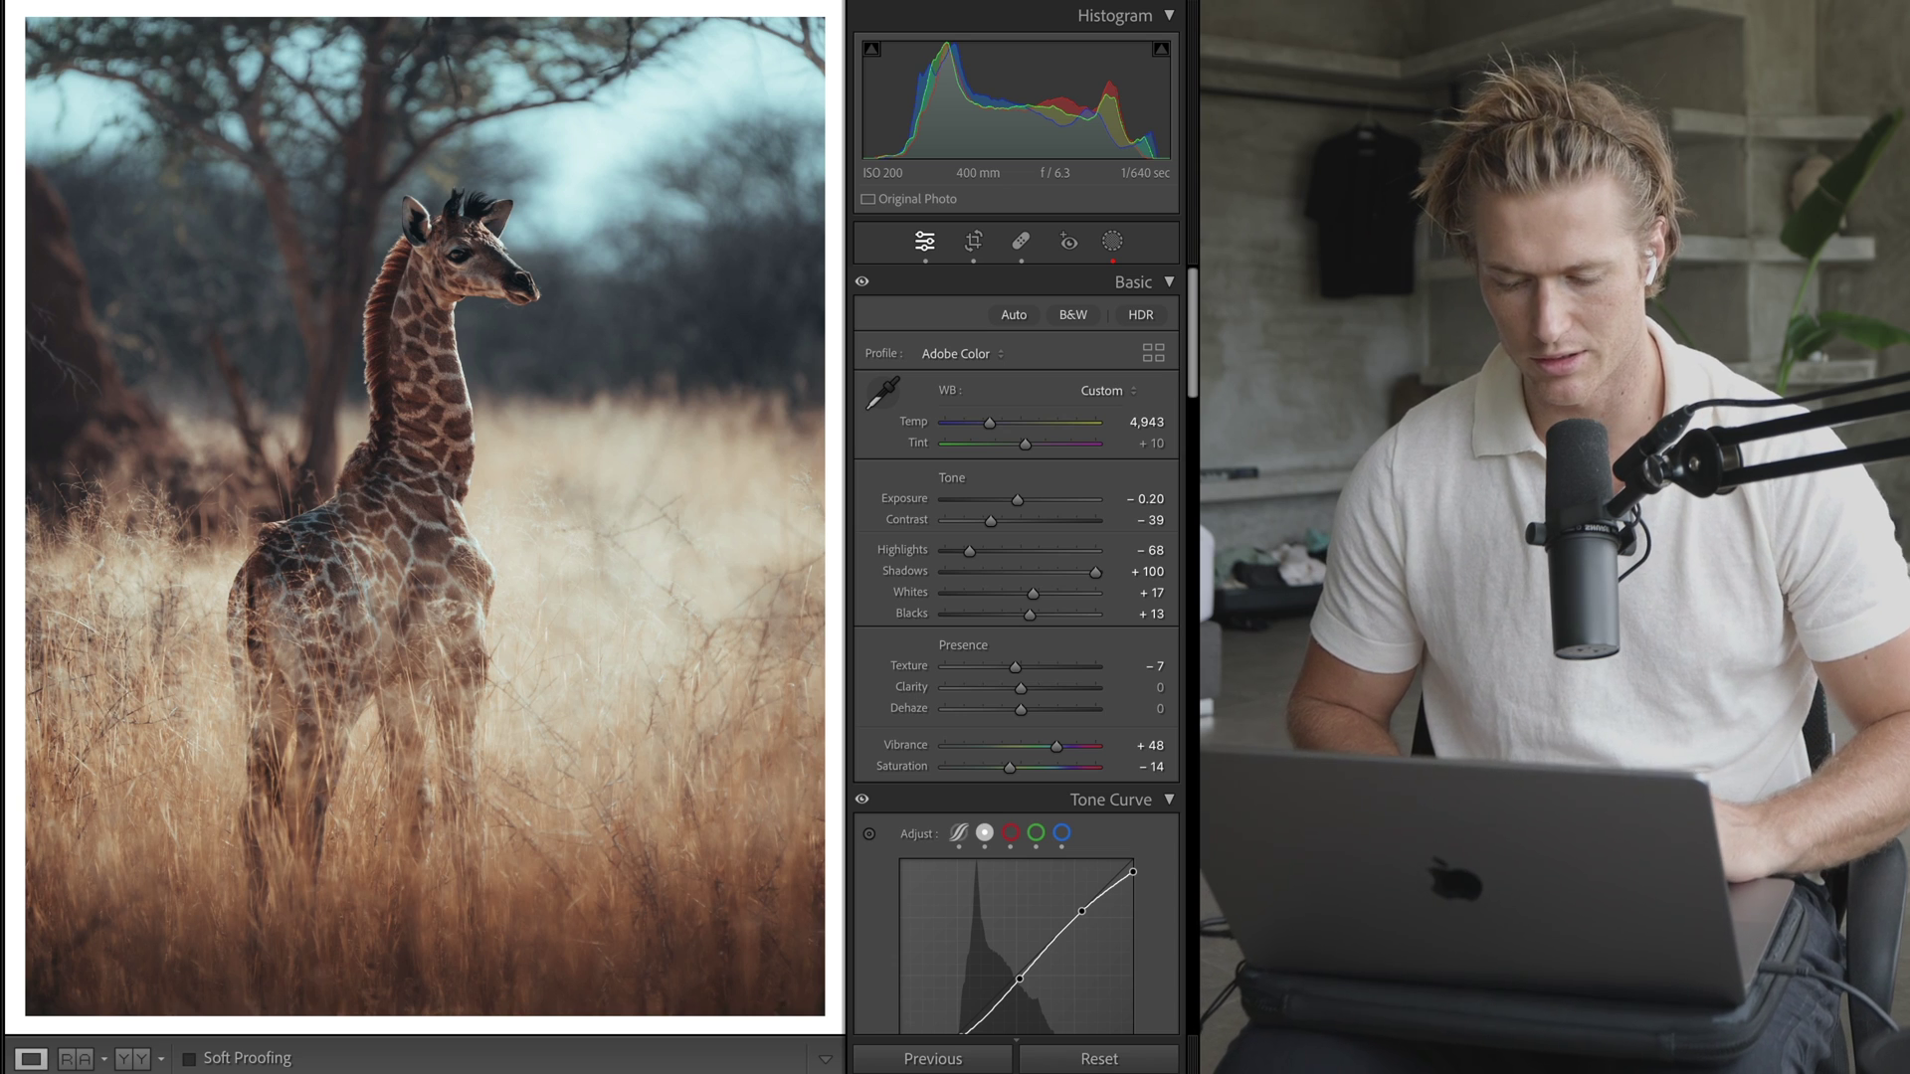
pyautogui.scroll(-1, 1111, 255)
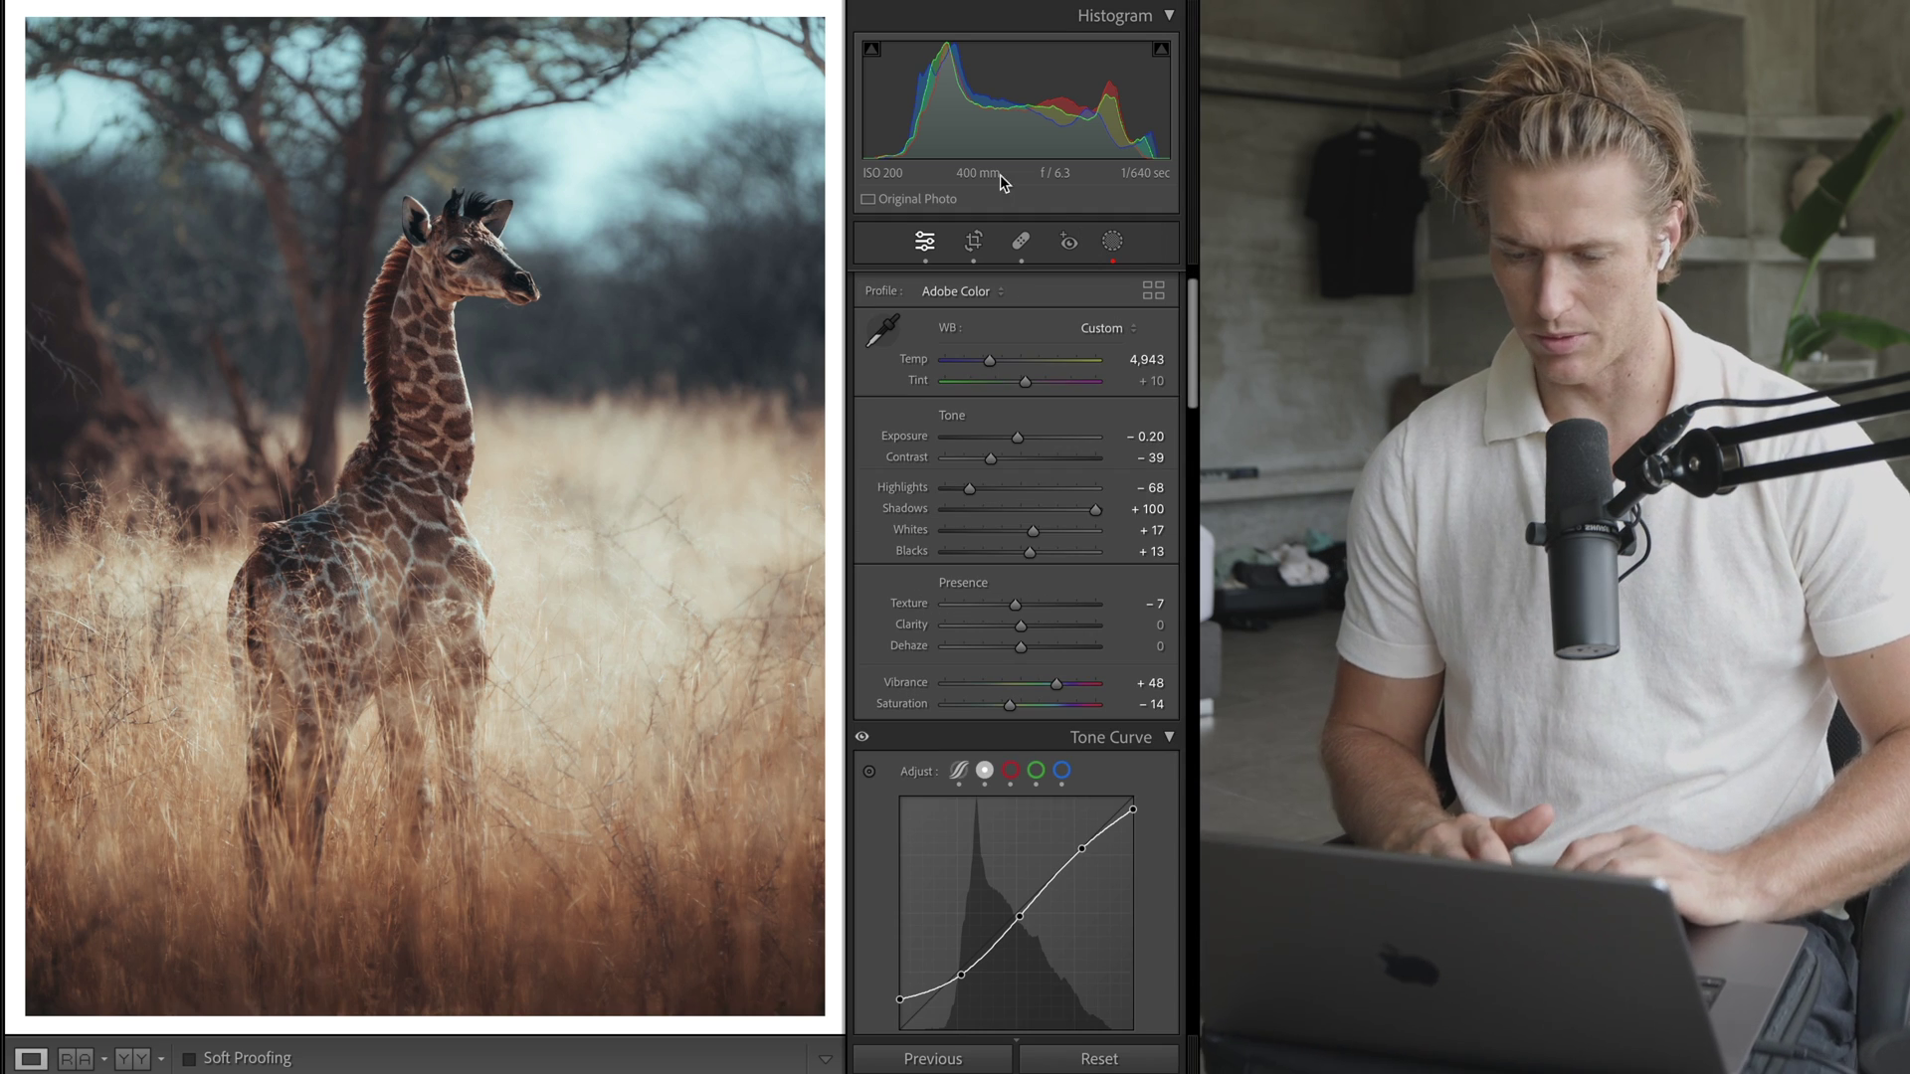
pyautogui.click(1115, 1060)
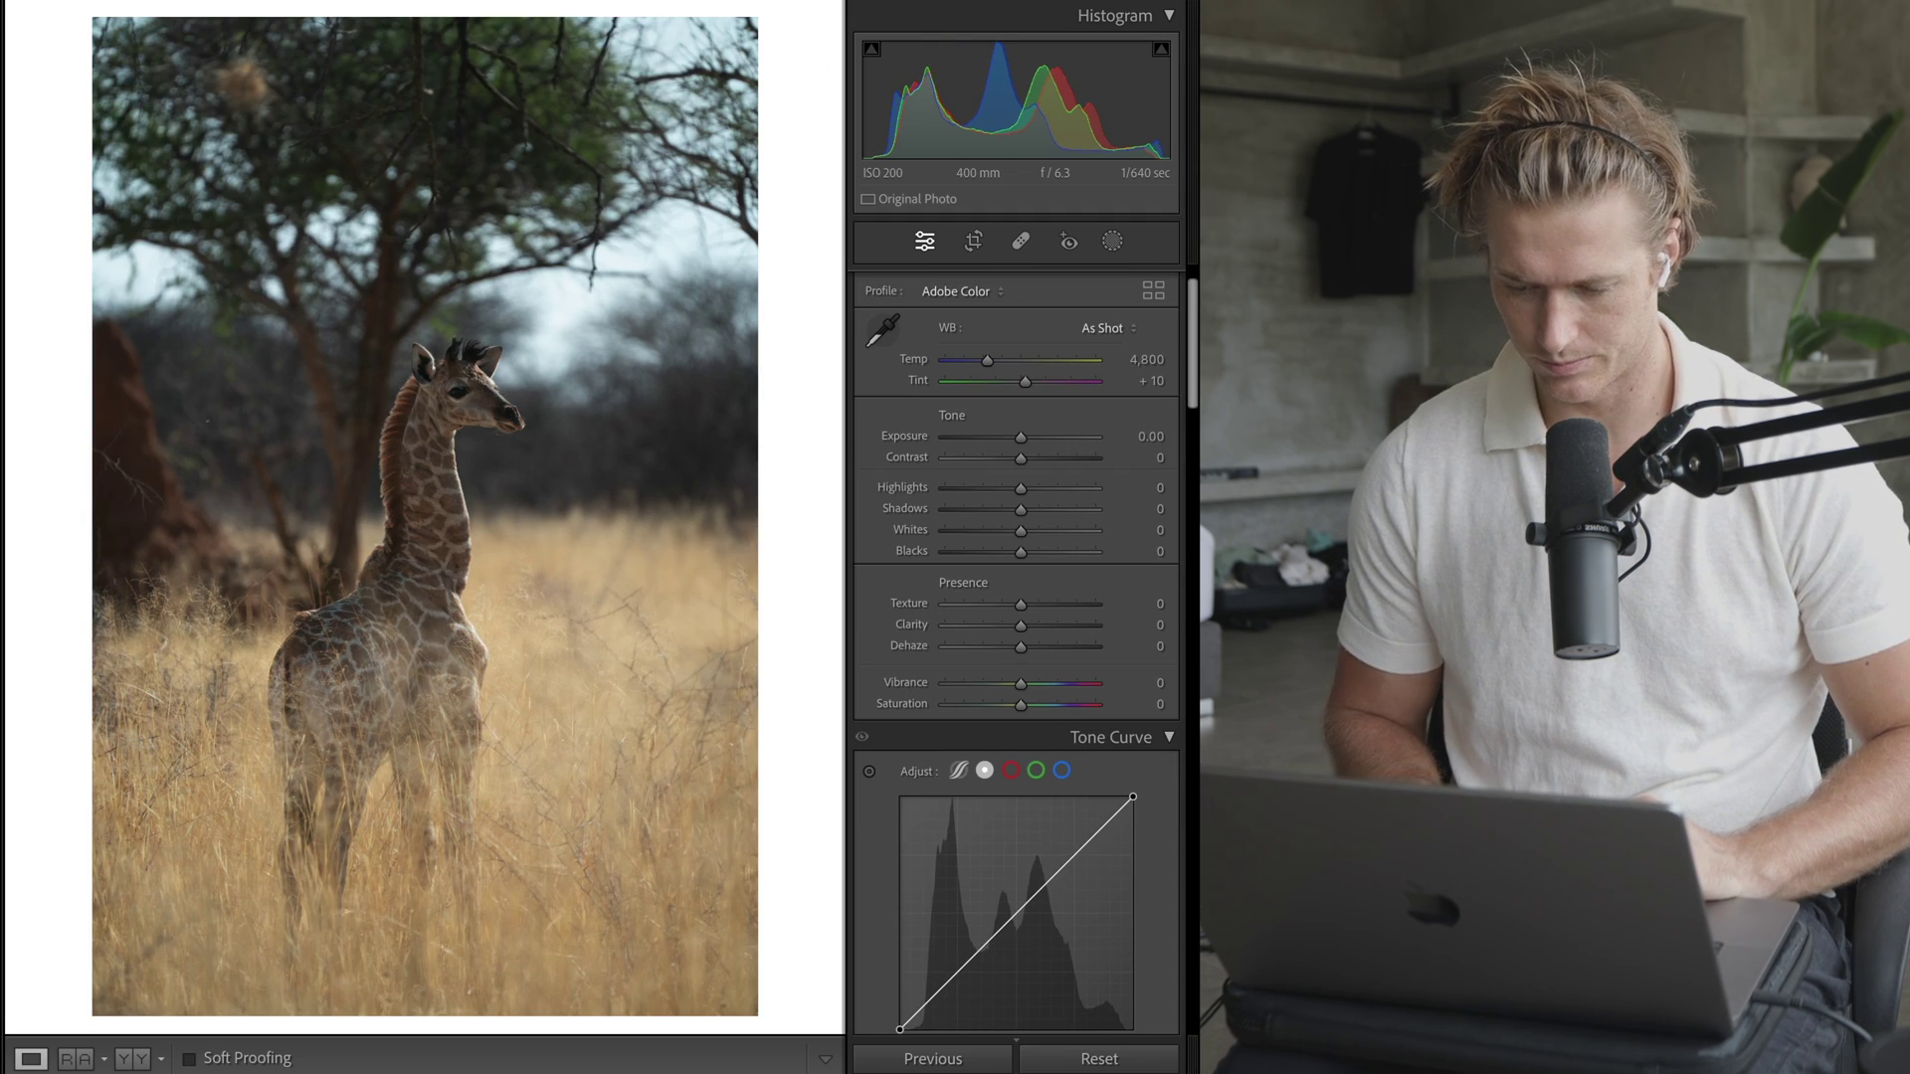
pyautogui.press('super+z')
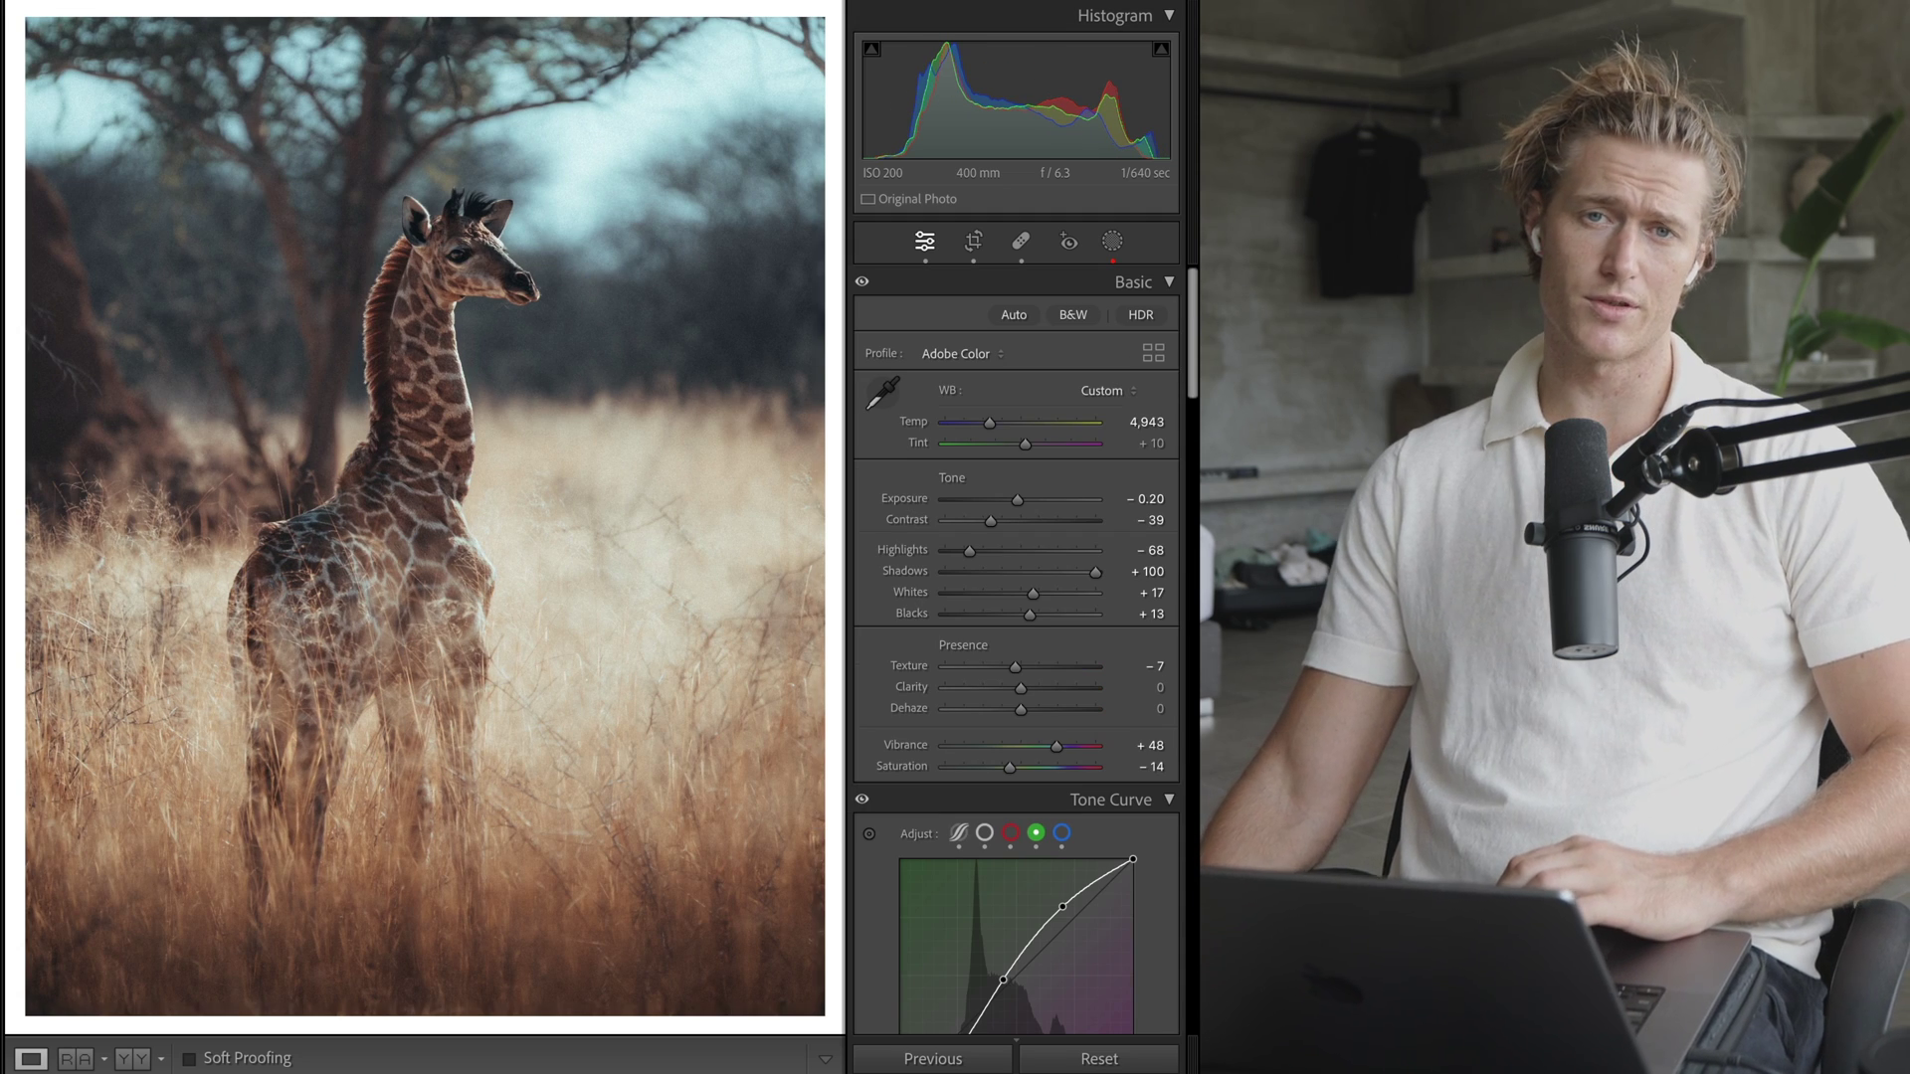